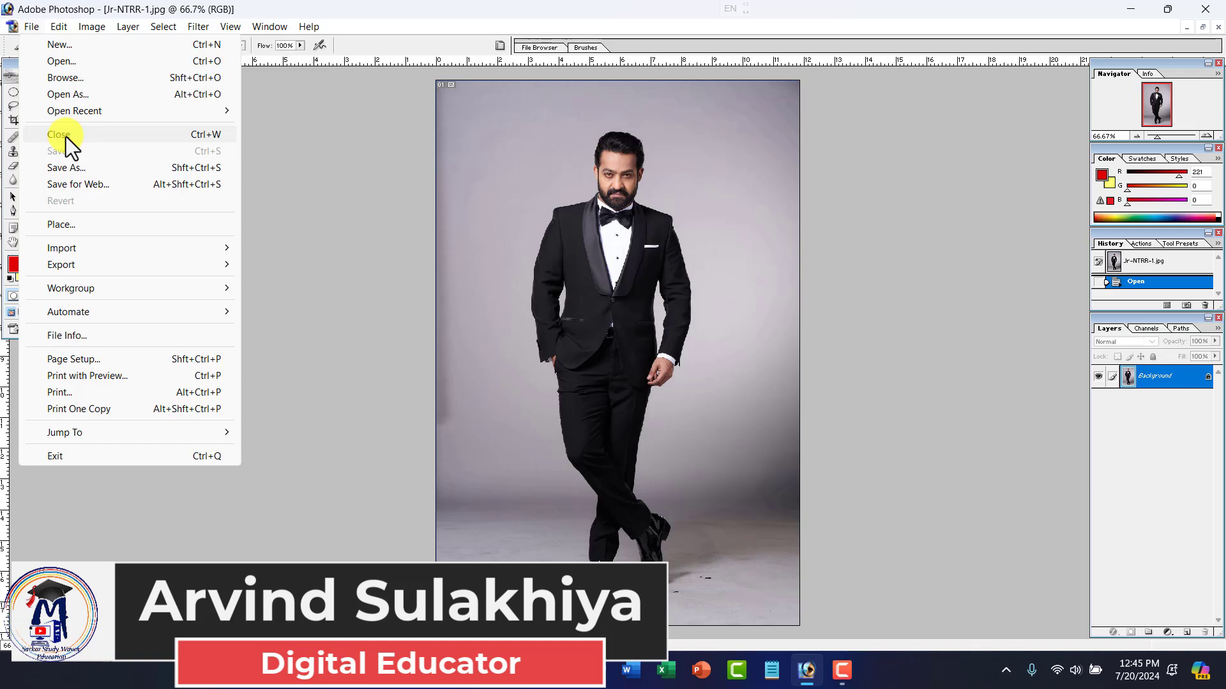
Step: Restore the suit photo to a floating document window and reposition it within the workspace
left_click(933, 306)
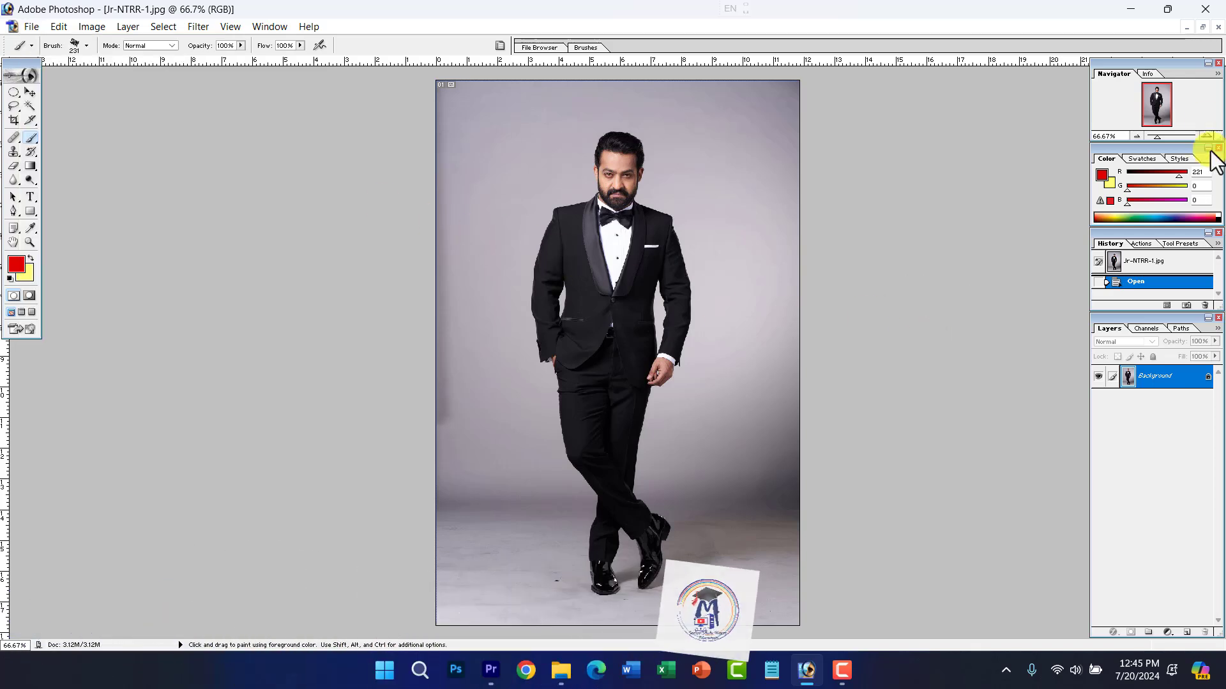
left_click(1203, 26)
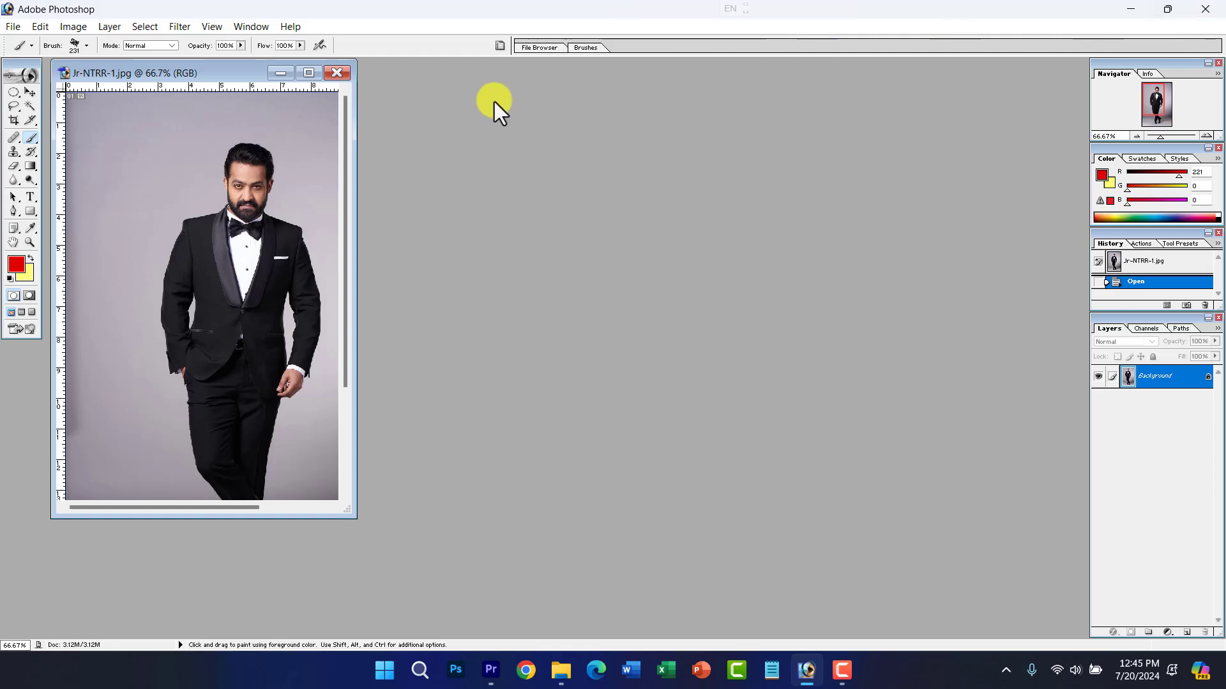
left_click_drag(247, 79, 353, 102)
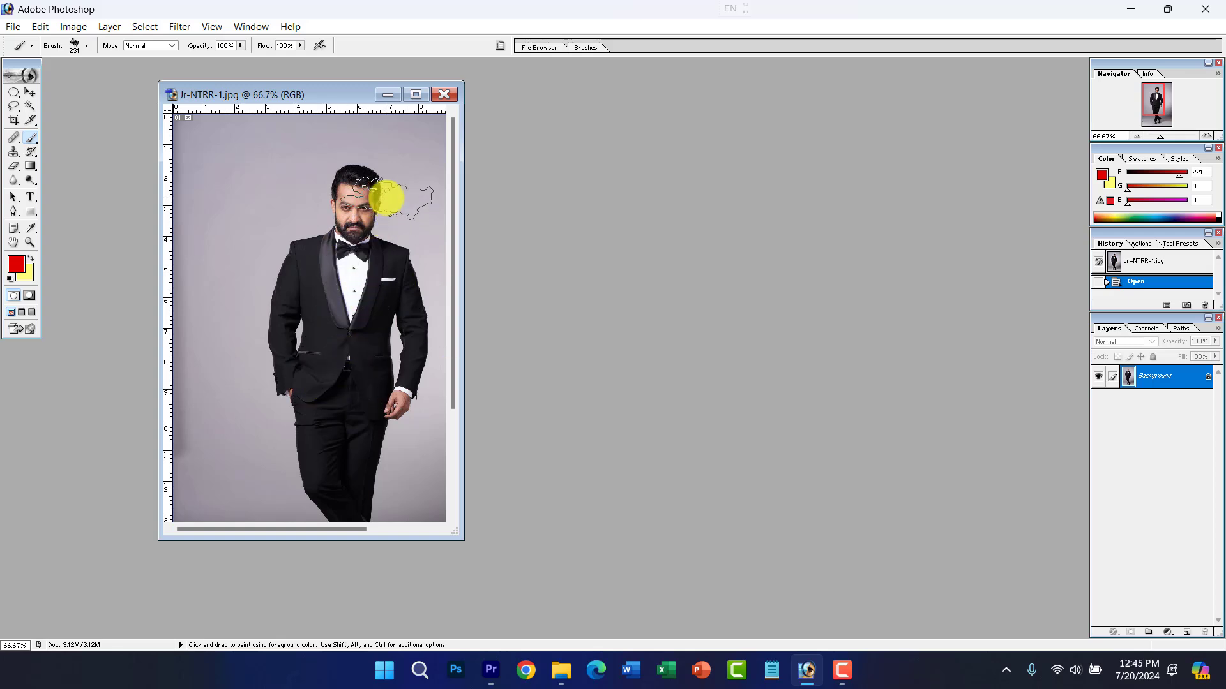
Step: Examine the file formats offered when saving the suit photo as a new file, without saving it
left_click(13, 26)
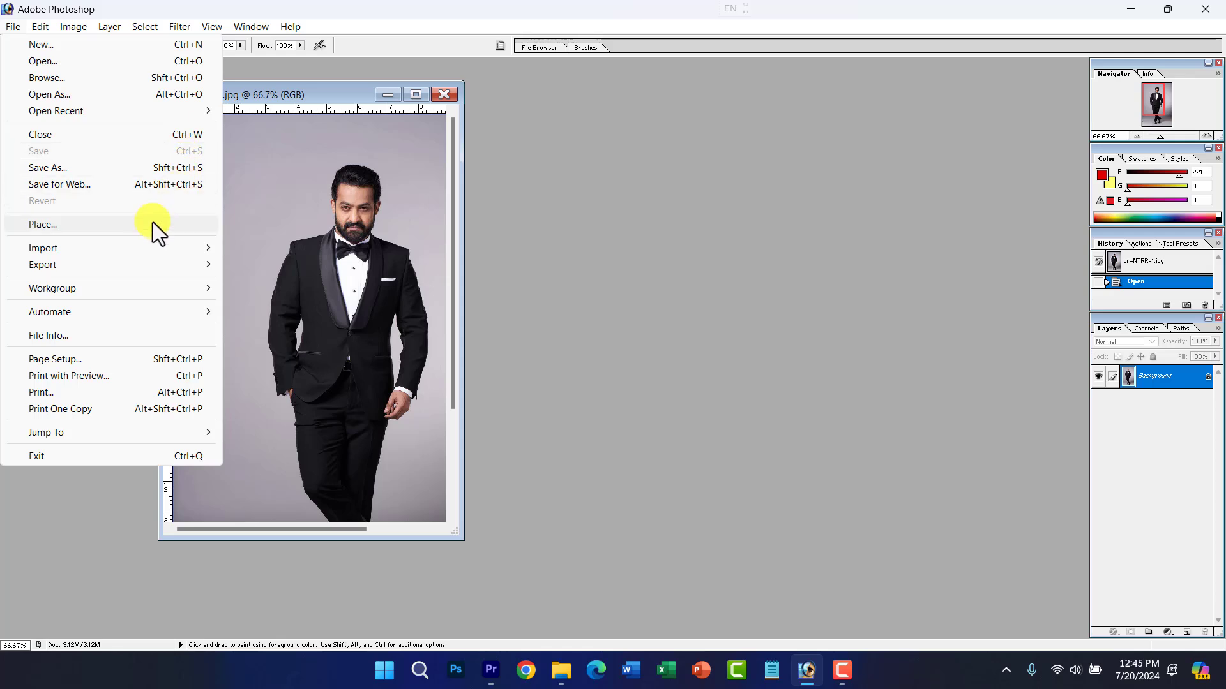
mouse_move(143, 265)
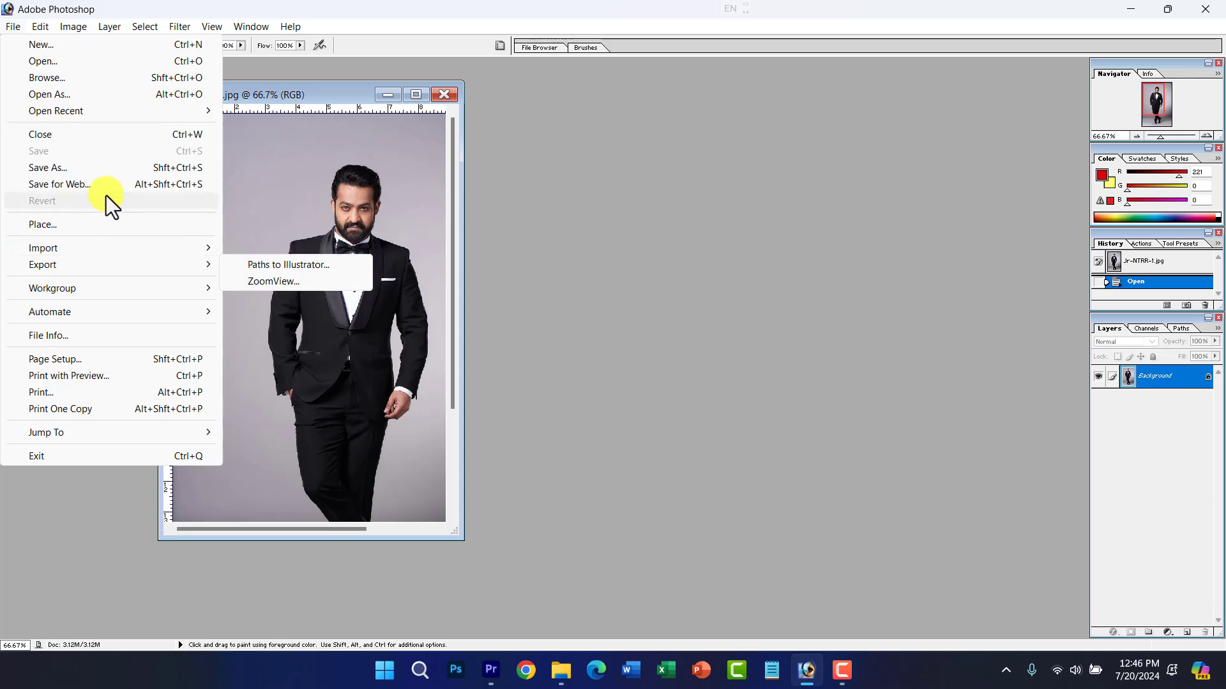
left_click(101, 167)
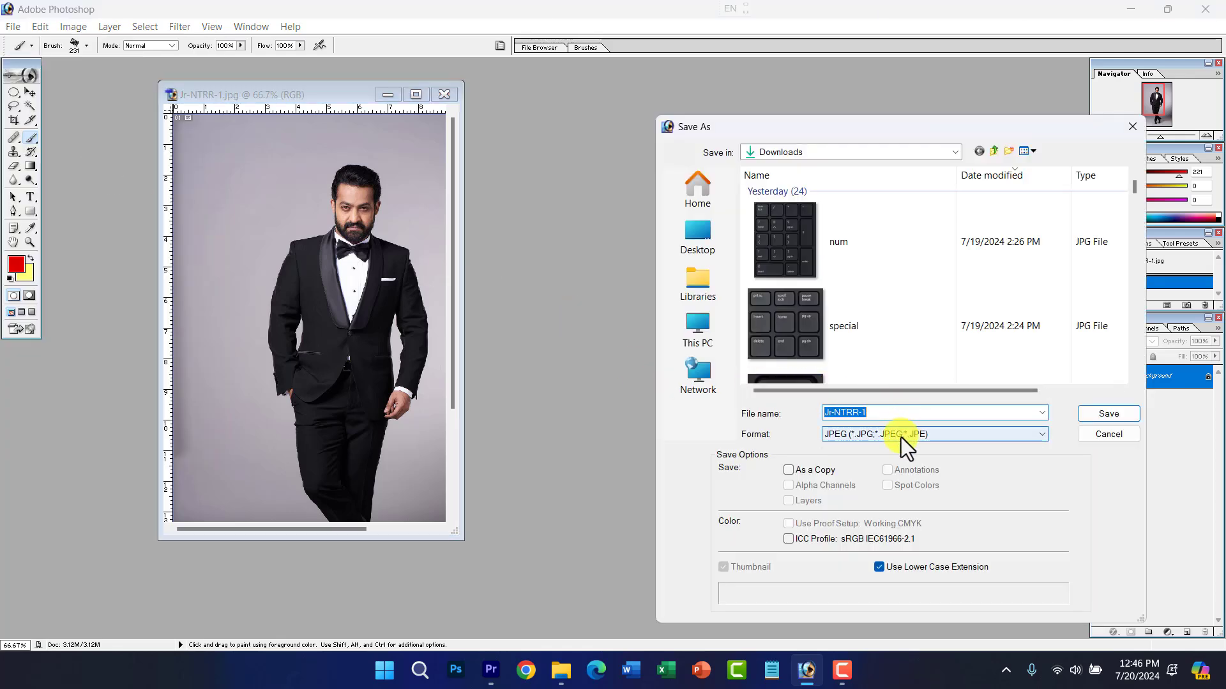
left_click(901, 438)
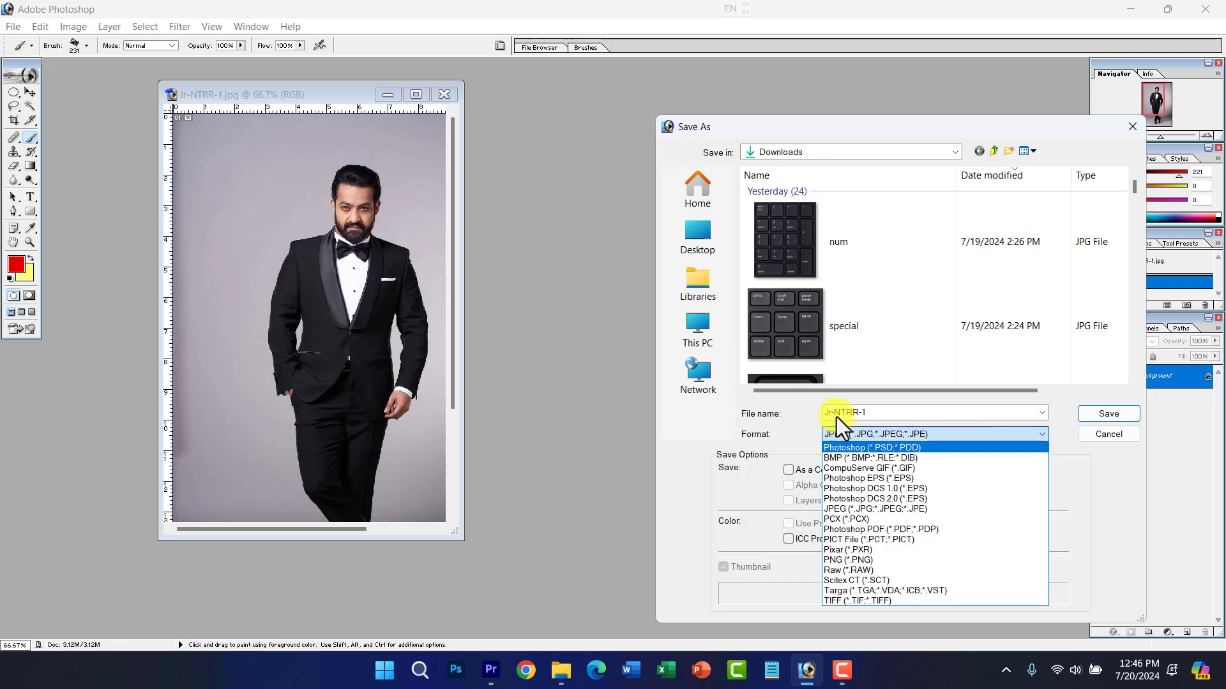
left_click(875, 408)
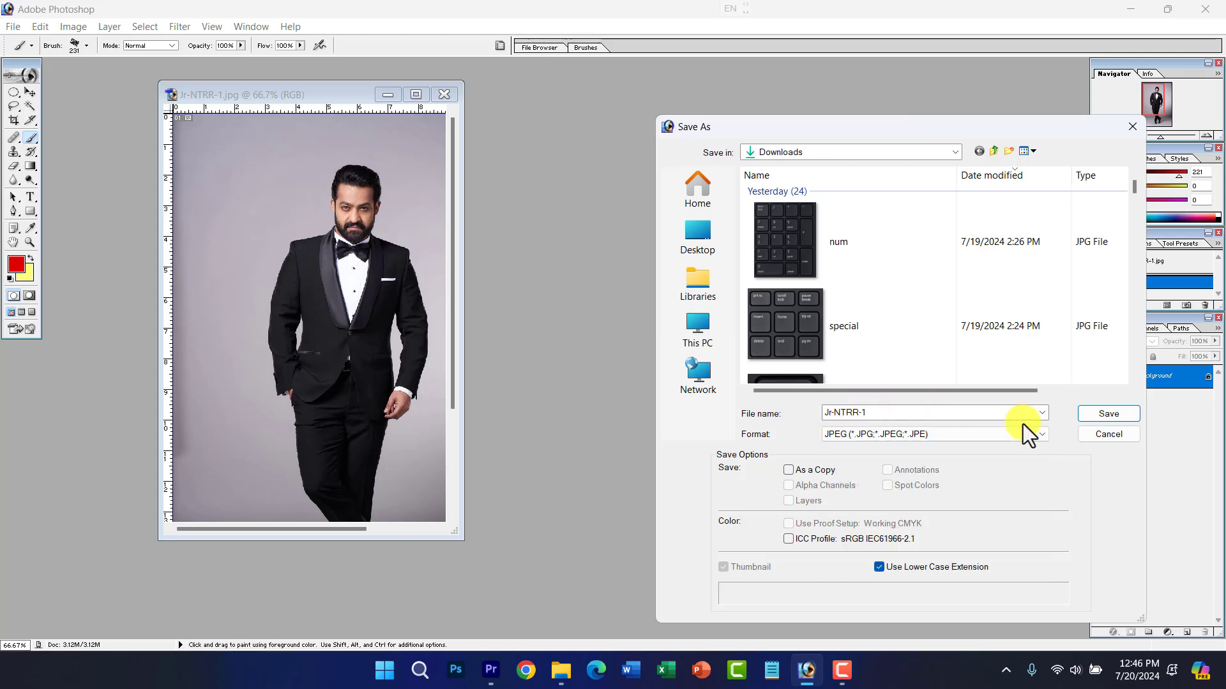
left_click(1098, 435)
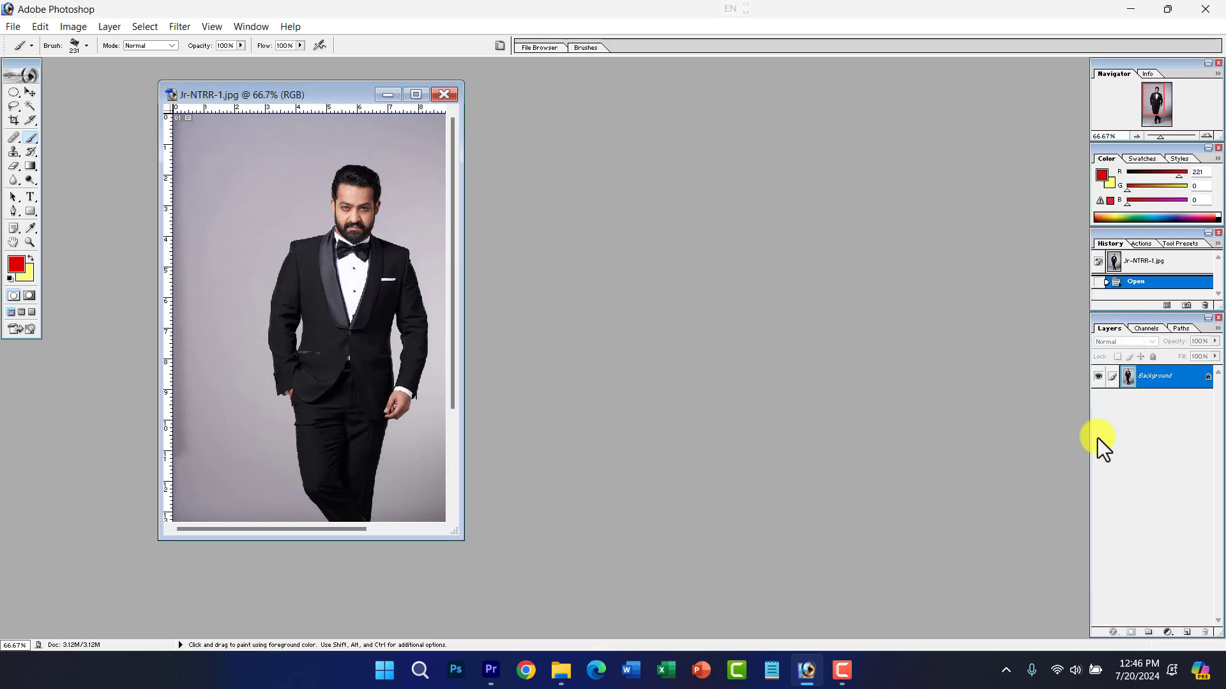
left_click(23, 28)
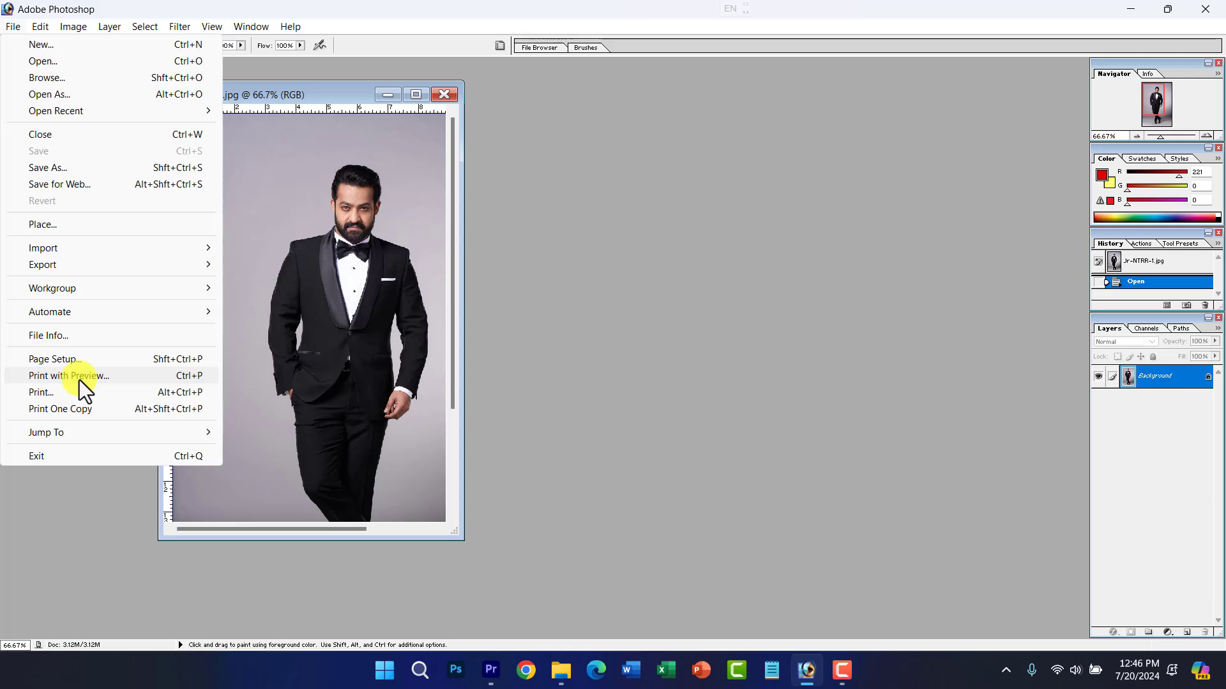
mouse_move(38, 25)
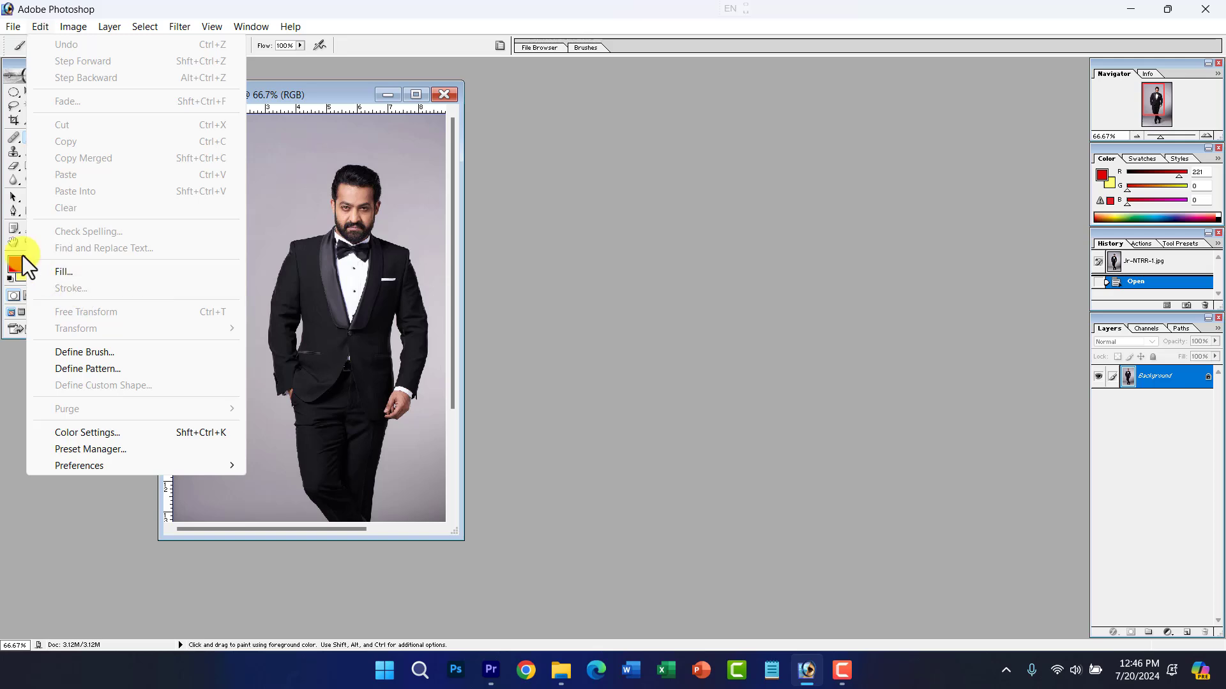
Step: Make an elliptical selection around the suited man's head and chest, stroke it with a centered red outline, and deselect
left_click(13, 93)
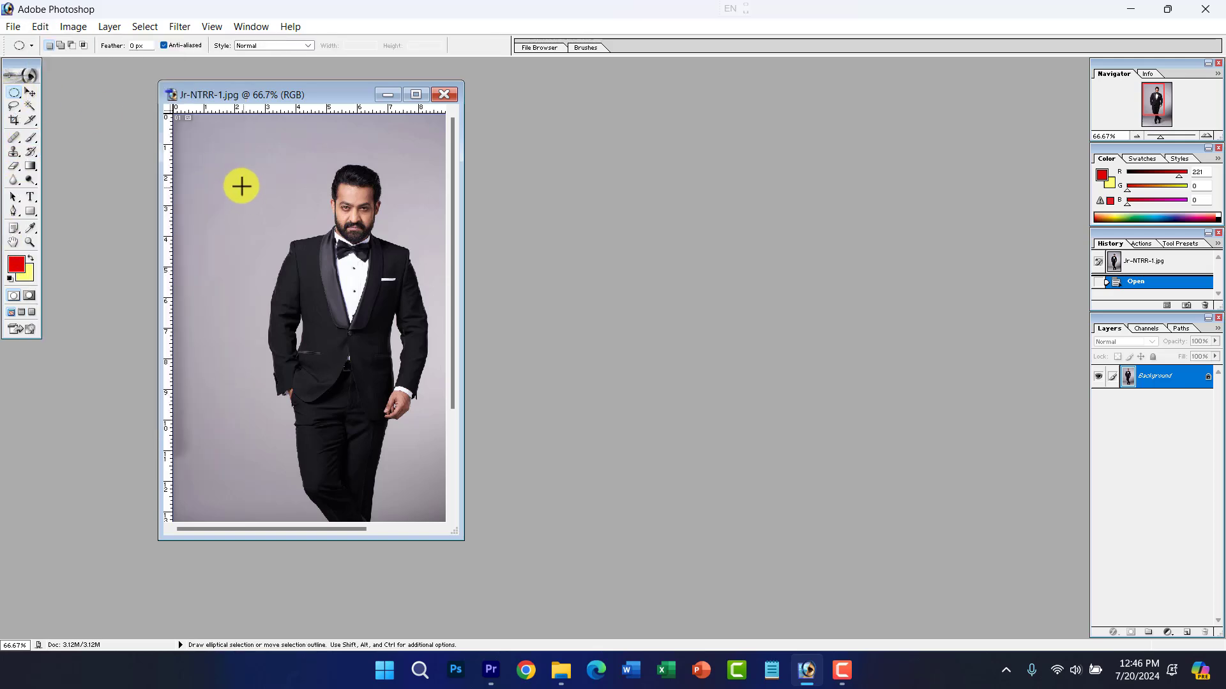
left_click_drag(384, 276, 422, 300)
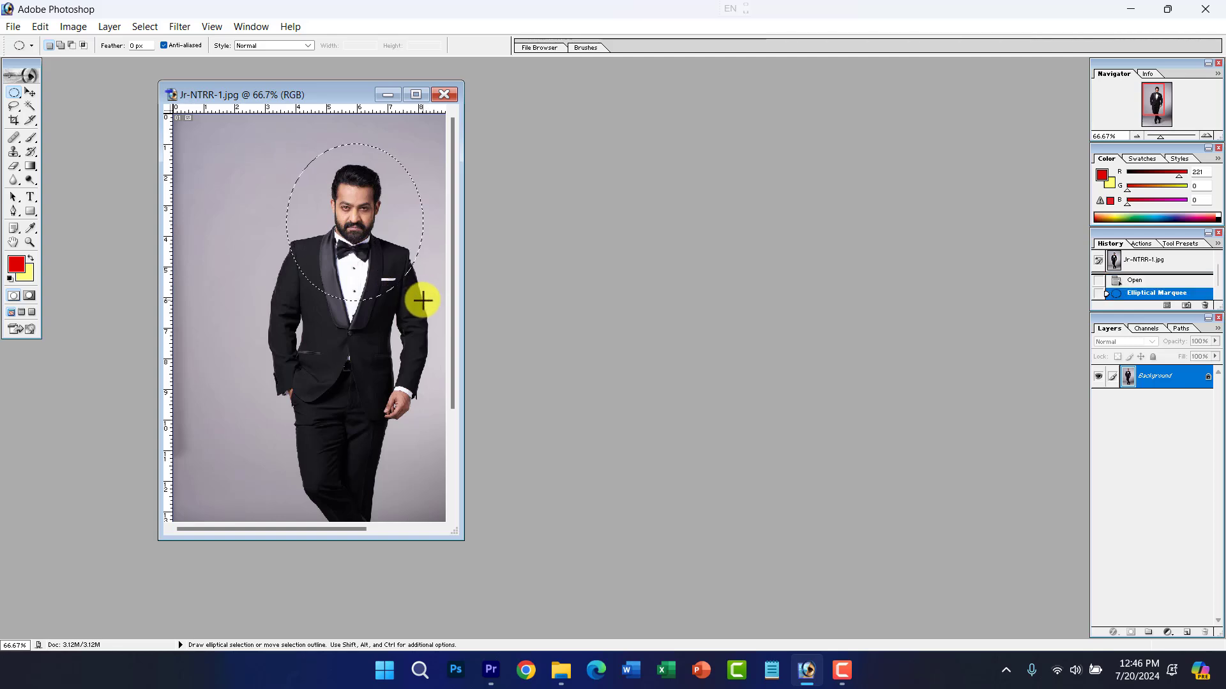
left_click(40, 26)
left_click(78, 288)
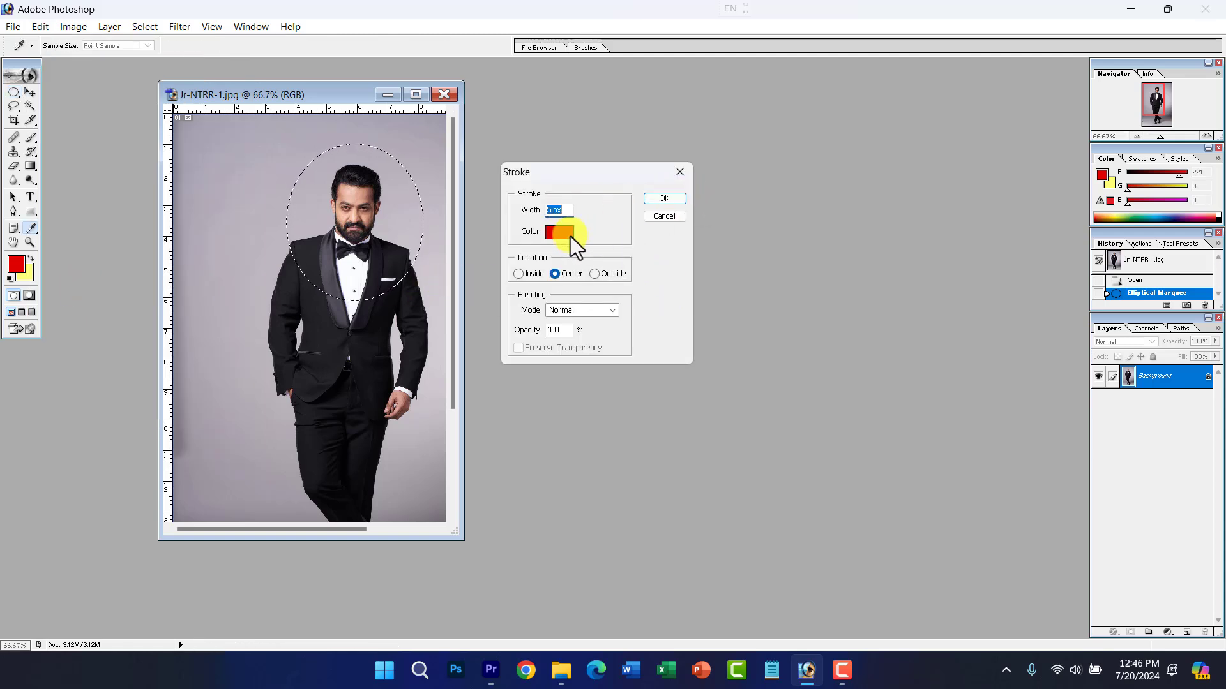
left_click(664, 198)
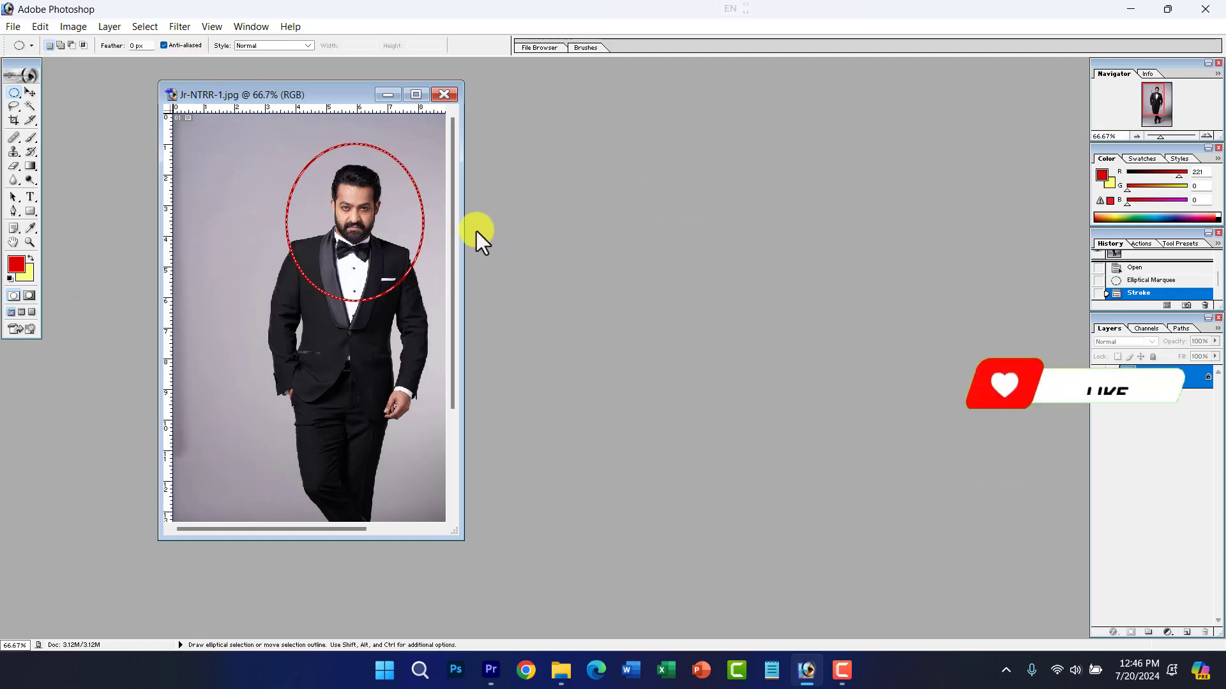
left_click(277, 154)
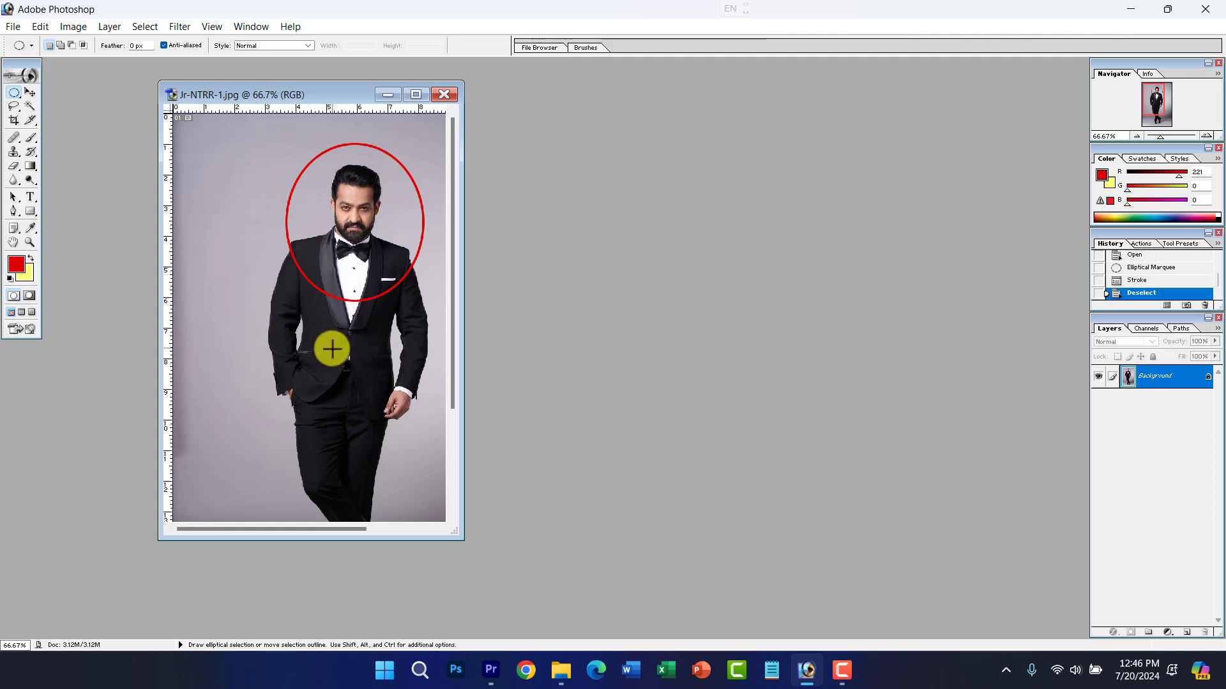
Step: Undo the deselection, the red stroke and the elliptical selection on the suit photo
key("ctrl+z")
key("ctrl+alt+z")
key("ctrl+alt+z")
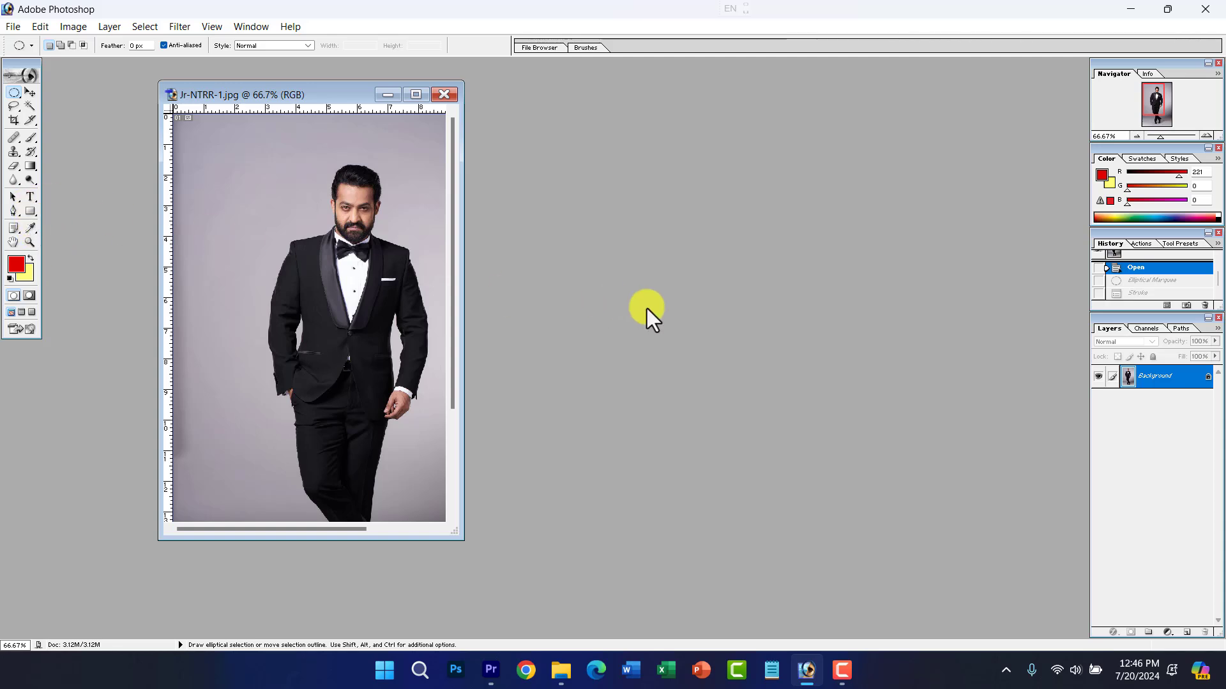
Step: Open 17db84e5304c498b1ba308888d614098.jpg from Downloads and place its window beside the suit photo
key("ctrl+o")
scroll(821, 320, "down", 5)
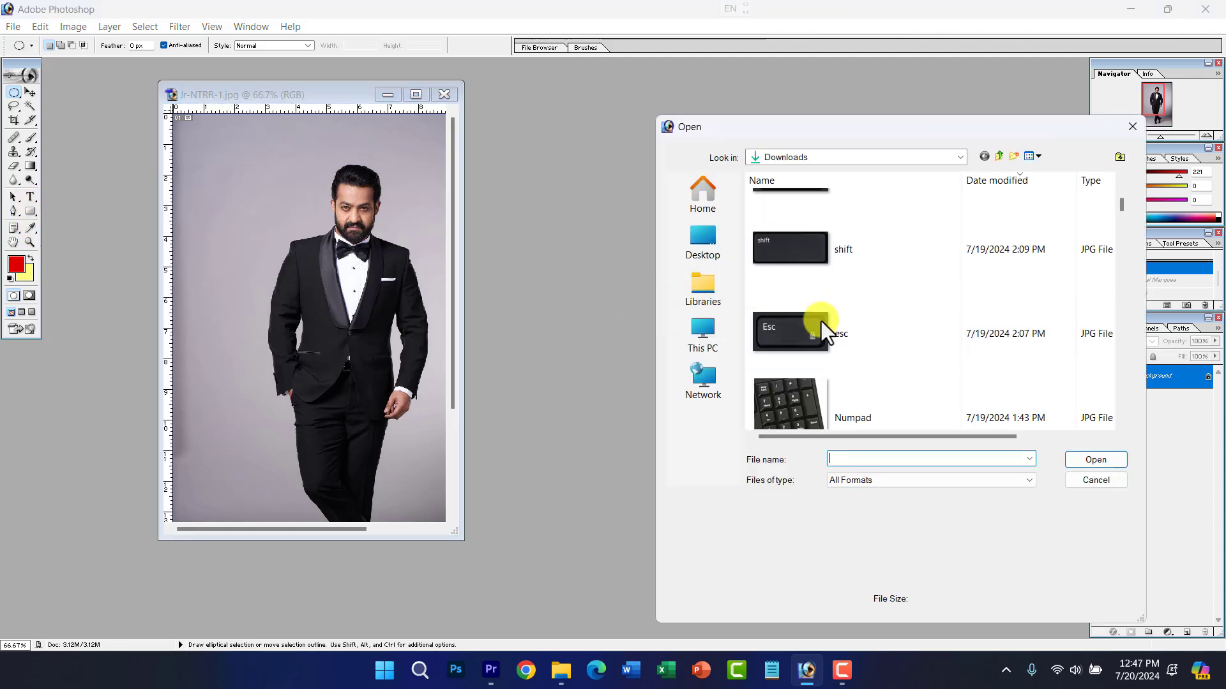
scroll(818, 325, "down", 5)
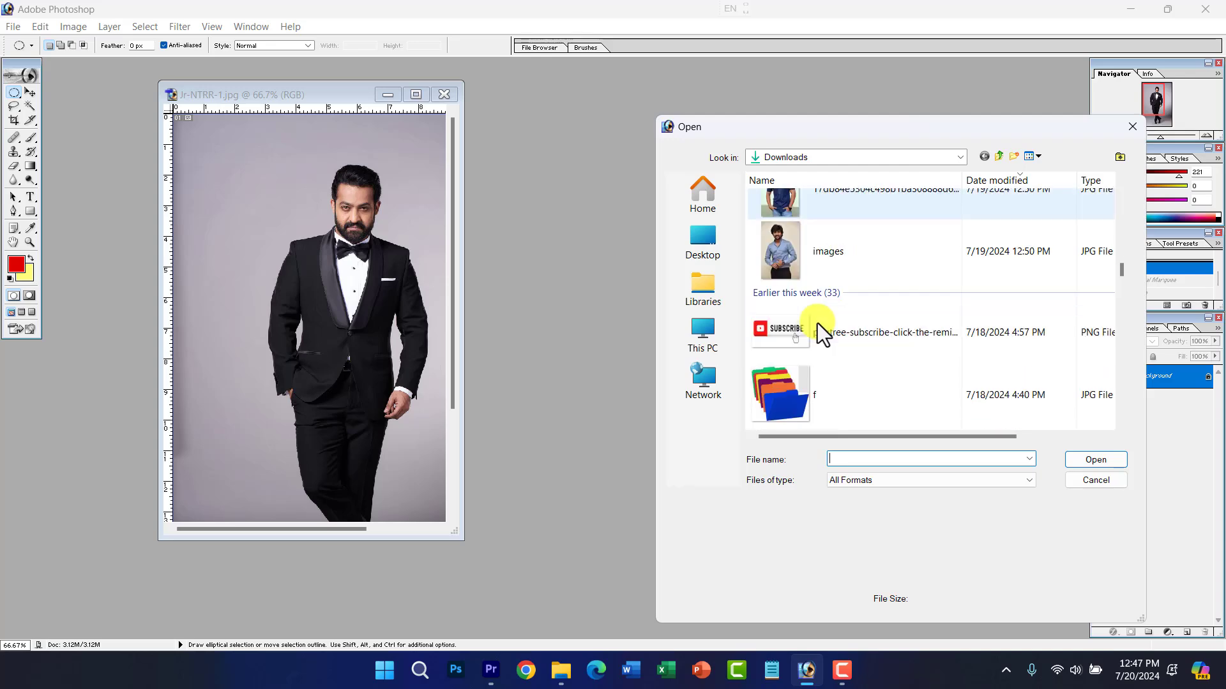
scroll(806, 348, "down", 5)
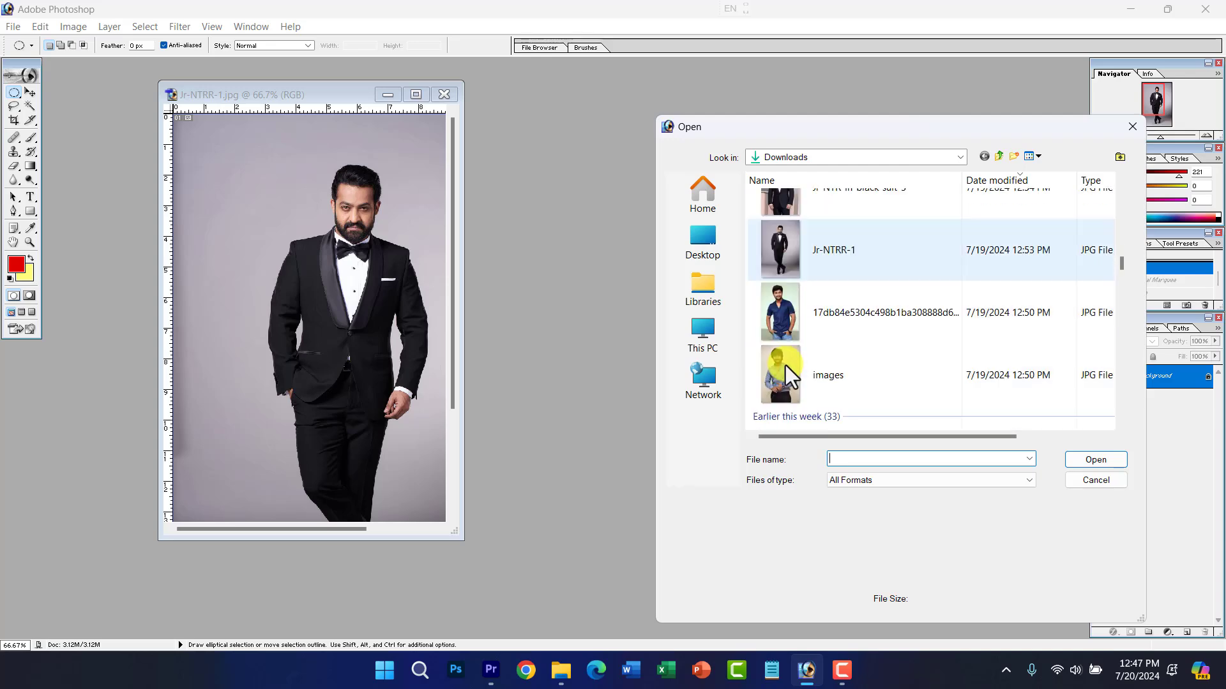
double_click(787, 332)
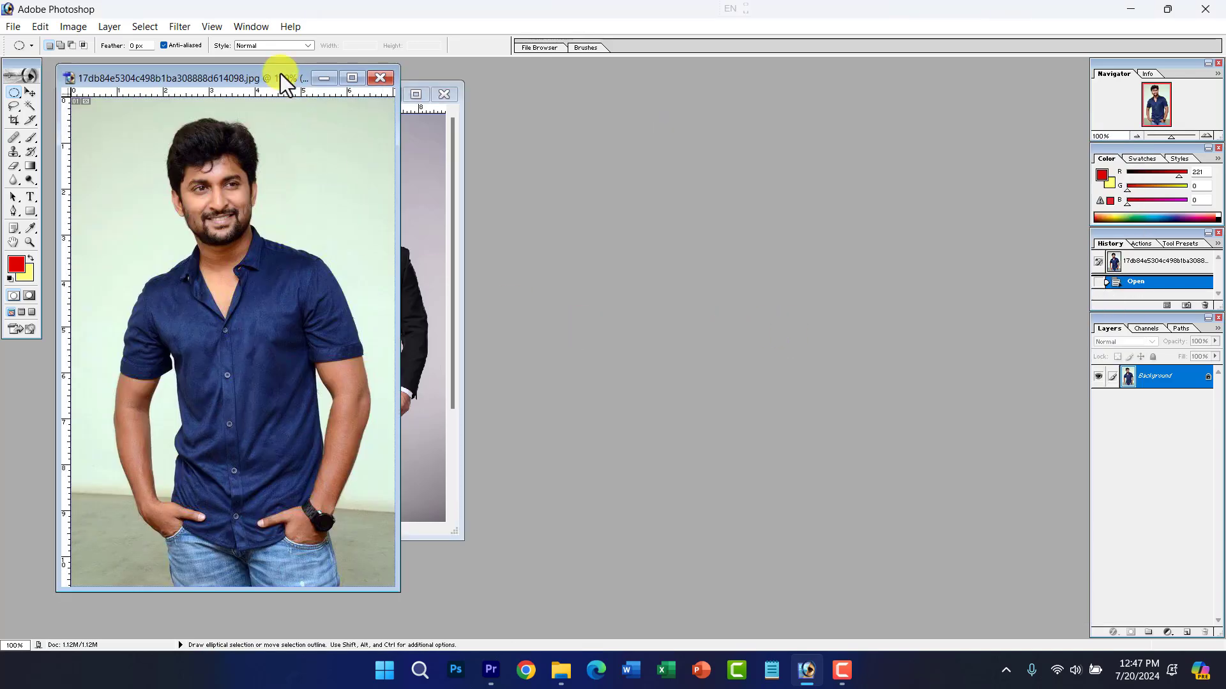
left_click_drag(282, 78, 818, 127)
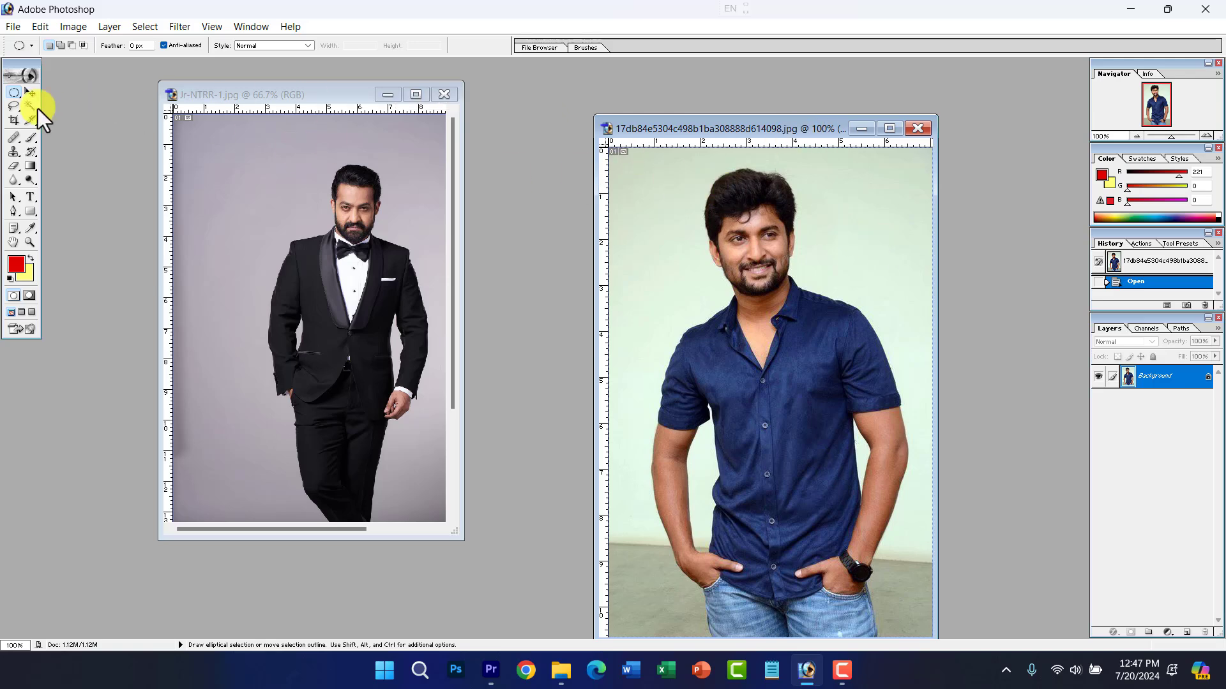
Step: Select the blue-shirted man's head and shoulders with a rectangular marquee and copy the area
left_click(14, 93)
left_click(87, 94)
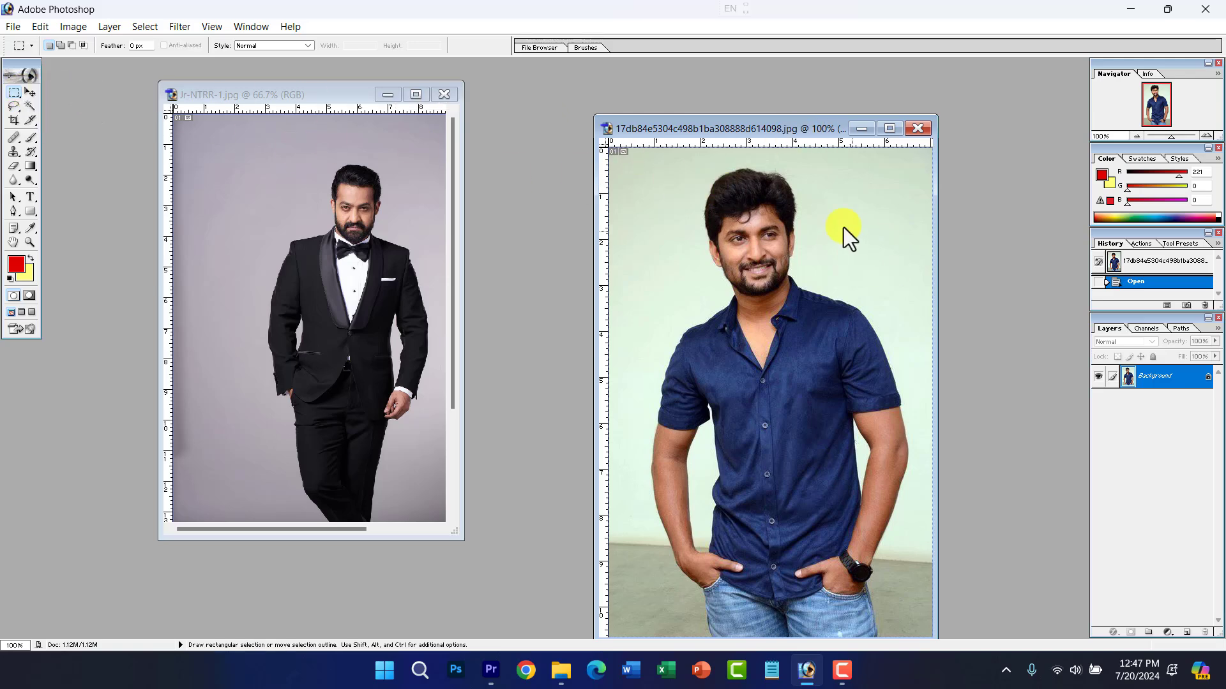
left_click_drag(846, 315, 861, 387)
key("ctrl+c")
Step: Paste the copied portrait into the suit photo and move it beside the suited man's head
left_click(260, 296)
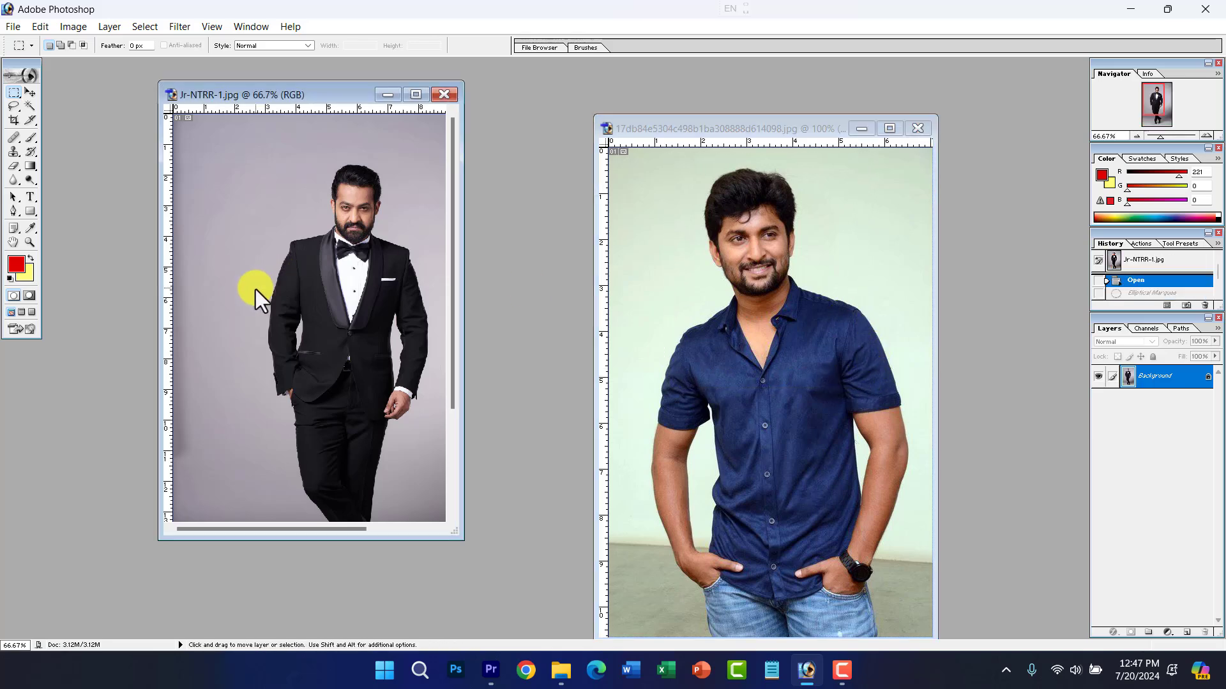
key("ctrl+v")
left_click_drag(292, 316, 244, 245)
Step: Stroke the pasted portrait layer with a bright red outline, using a red value of 255
left_click(40, 26)
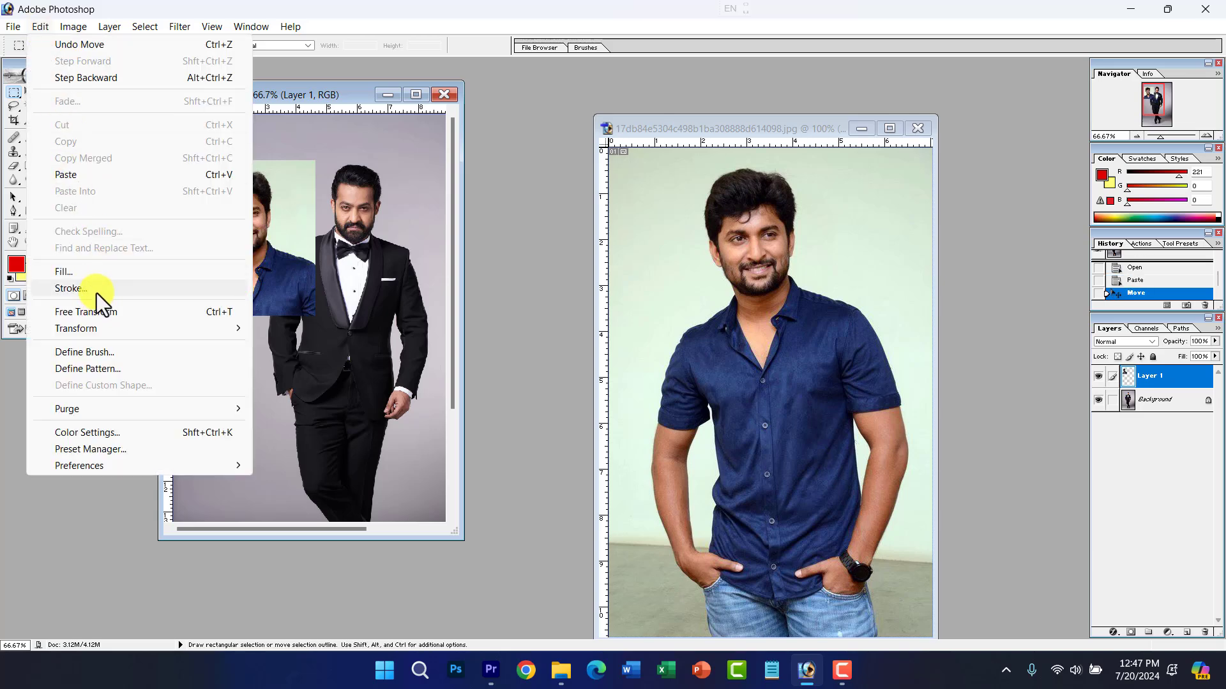
left_click(71, 288)
left_click(565, 236)
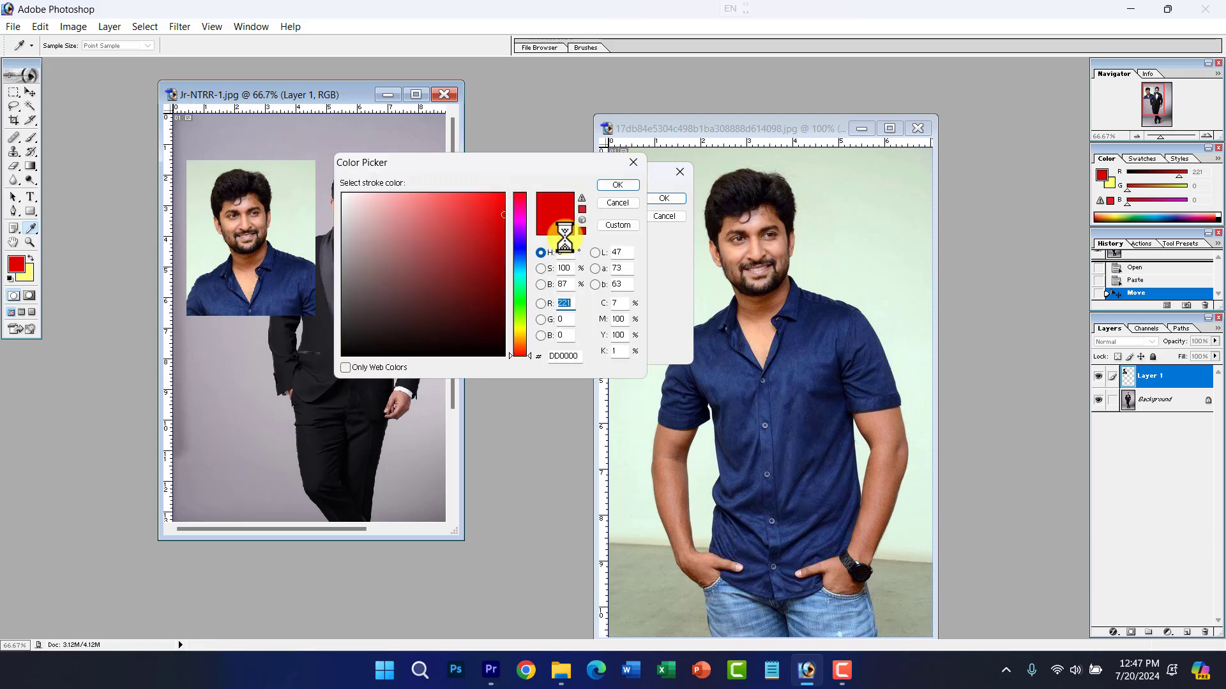
left_click(631, 186)
left_click(664, 198)
key("m")
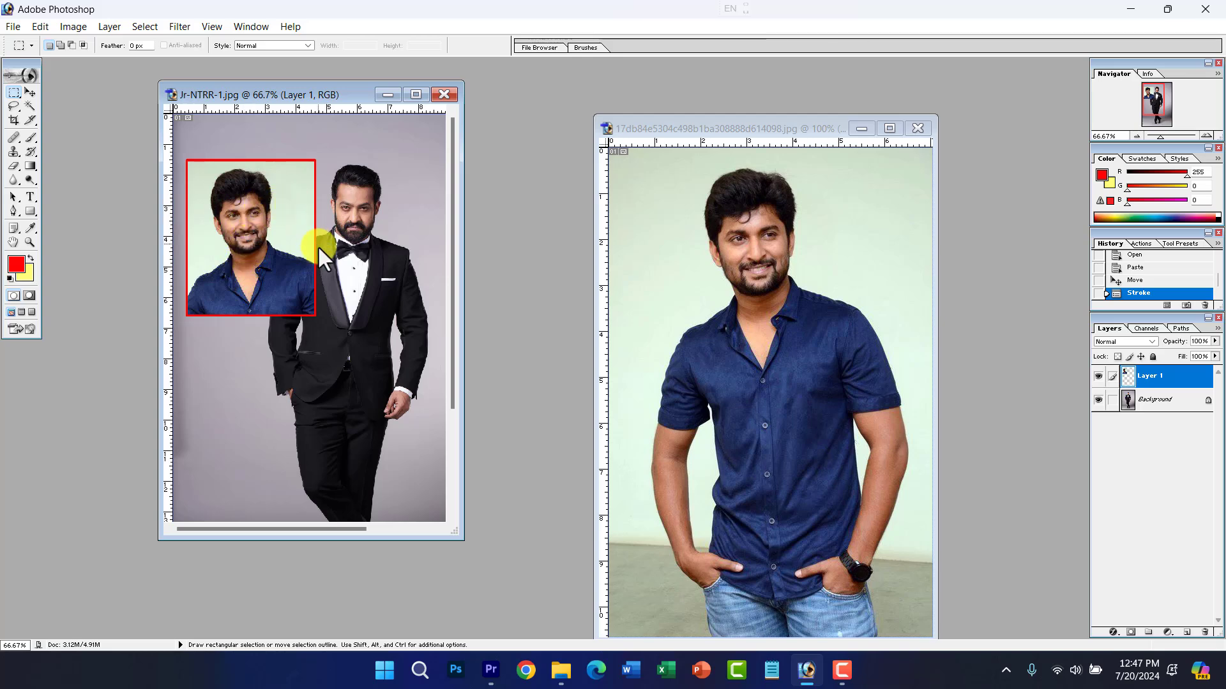
Step: Review the available Transform operations for the pasted layer and maximize the suit photo's window
left_click(41, 26)
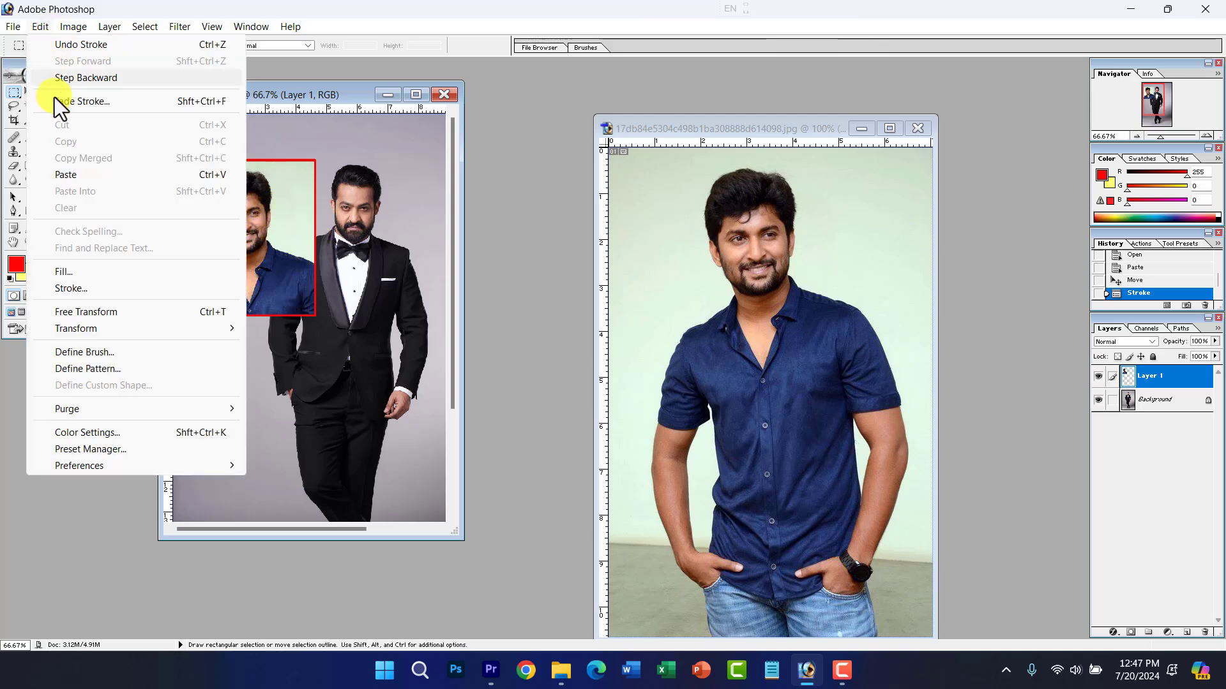
mouse_move(109, 333)
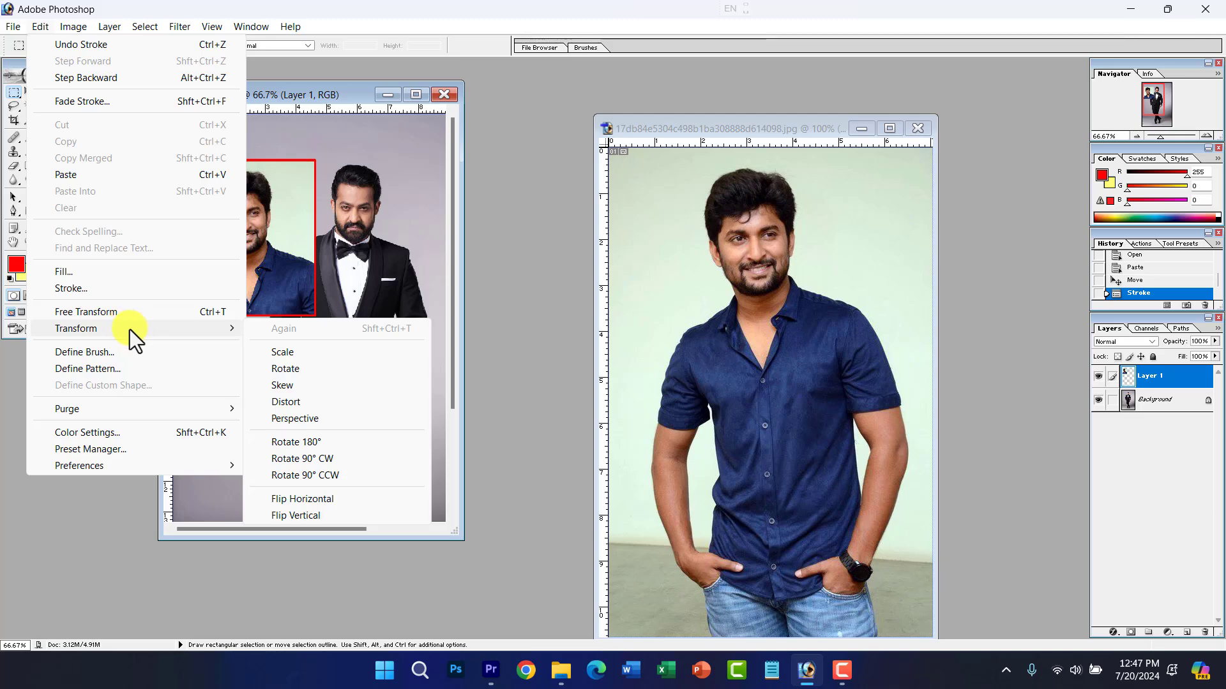
double_click(279, 97)
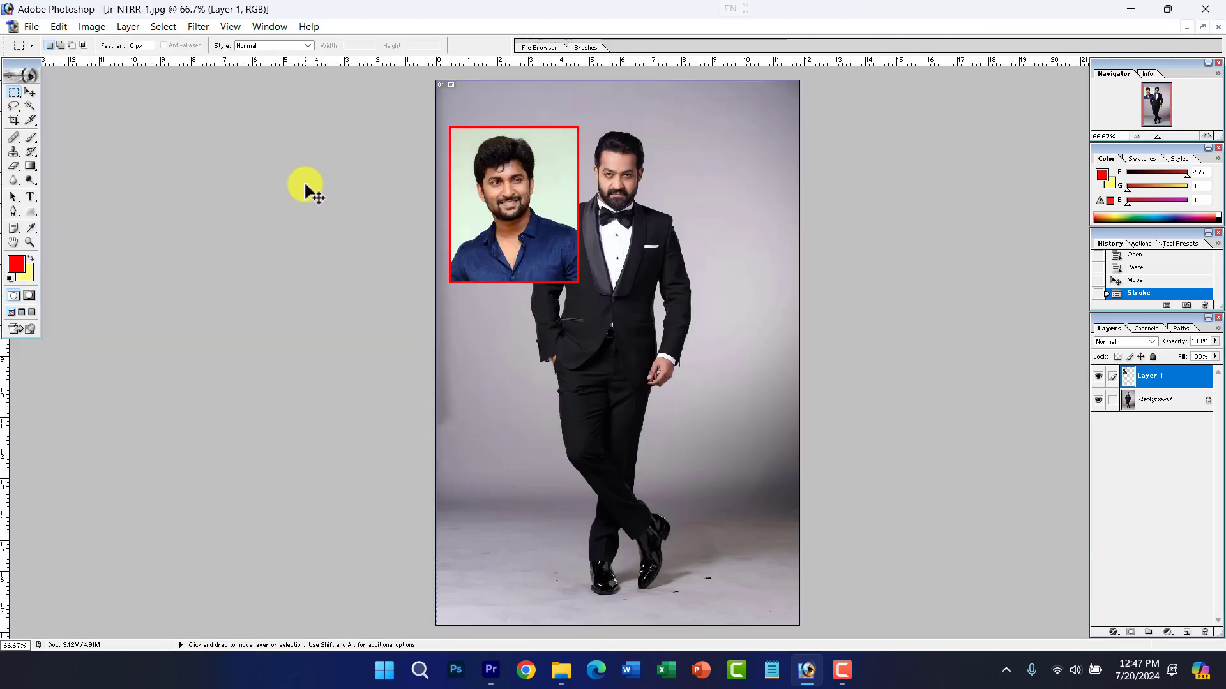
Step: Try a free transform that shortens the pasted portrait to about 93.5% height and skews it horizontally about 2 degrees
key("ctrl+t")
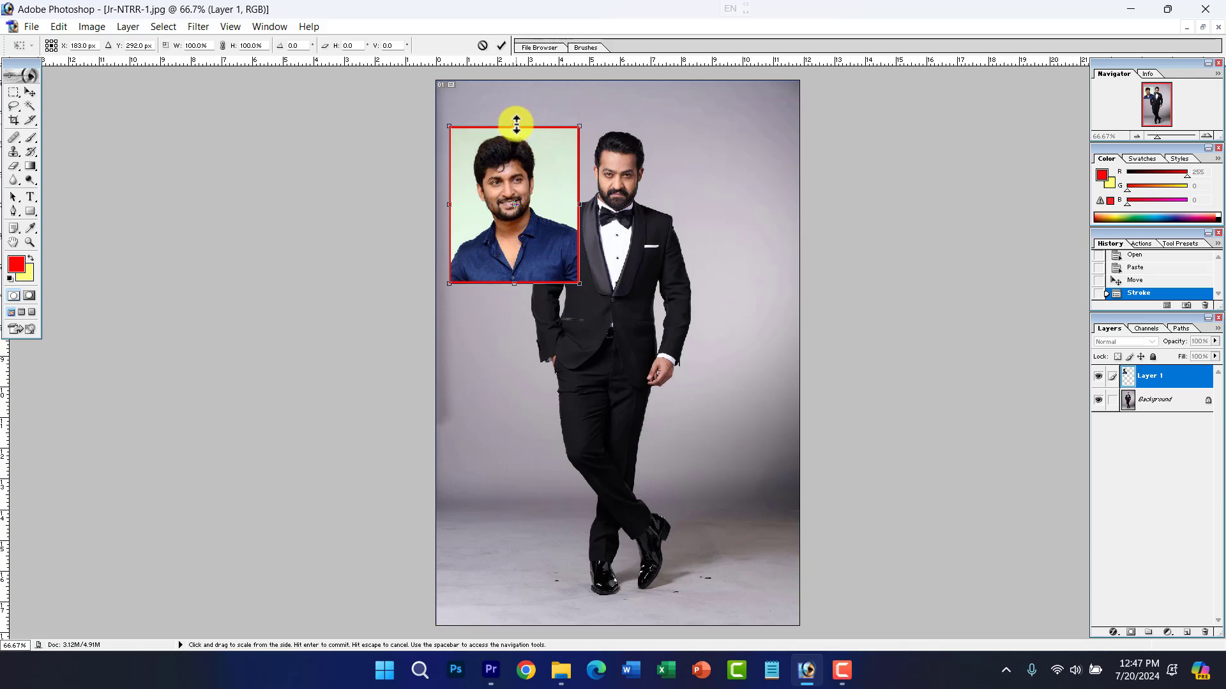
mouse_move(514, 125)
left_mouse_down()
mouse_move(568, 134)
mouse_move(489, 126)
mouse_move(559, 138)
mouse_move(509, 127)
mouse_move(511, 139)
left_mouse_up()
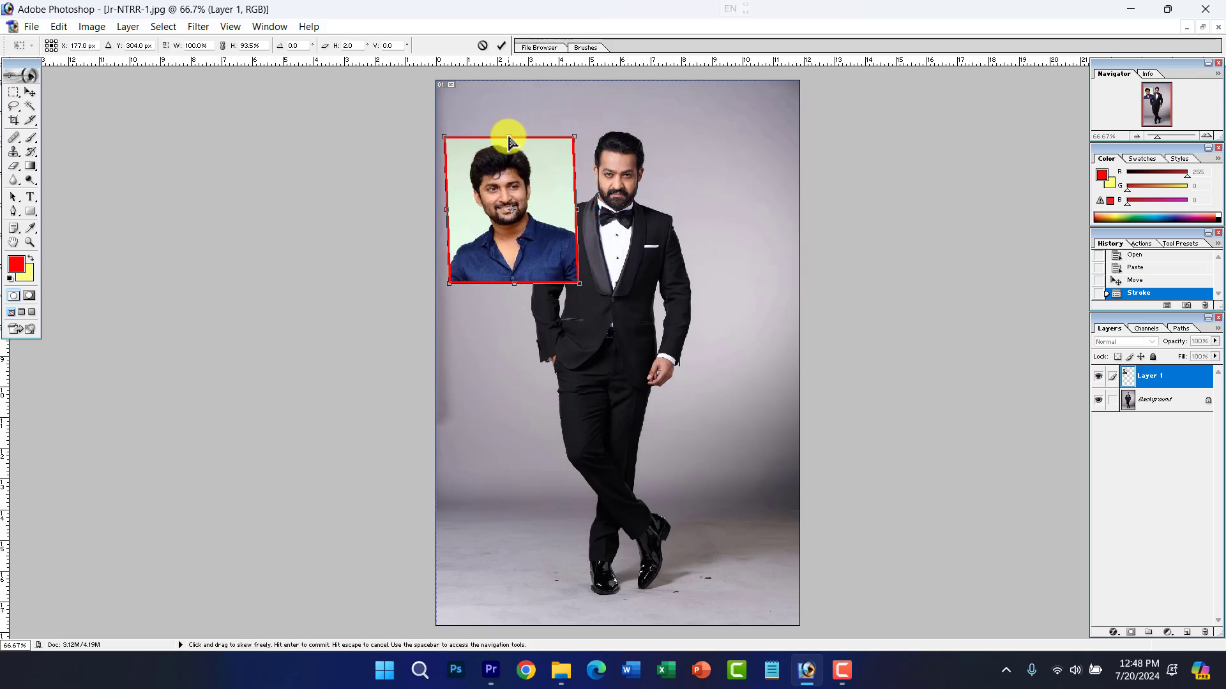
key("Escape")
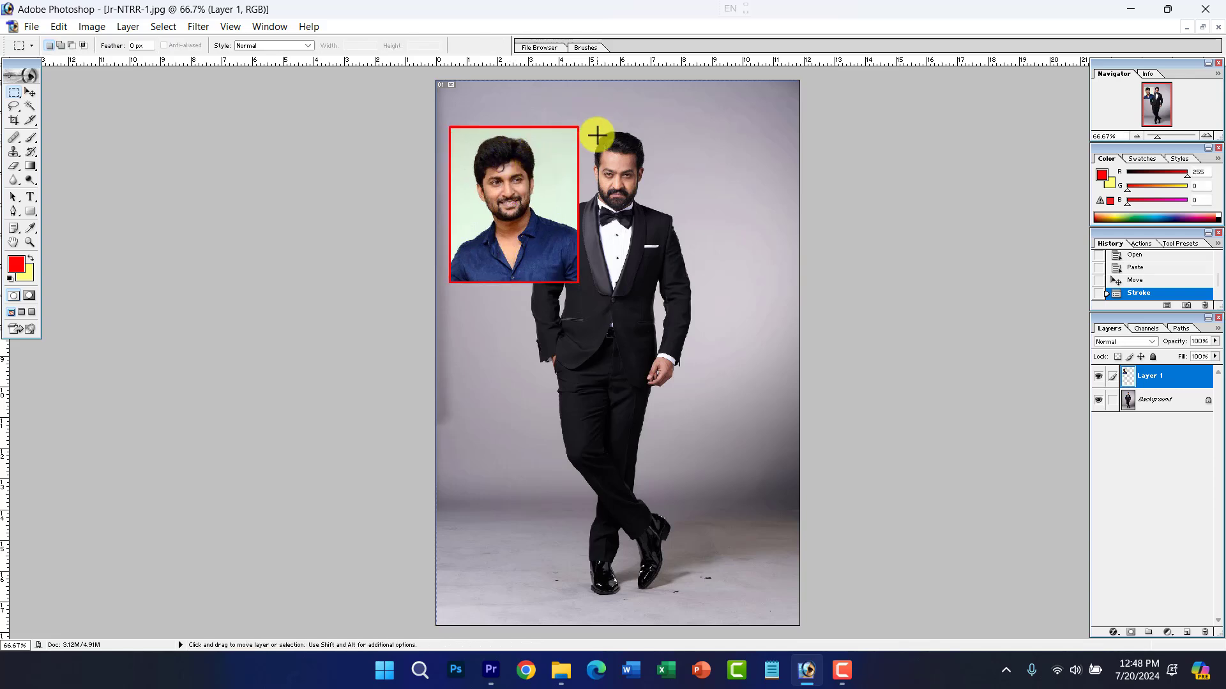
Step: Try a free transform that distorts the pasted portrait by pulling its upper-right corner outward to about 130.8% width and 111% height
key("ctrl+t")
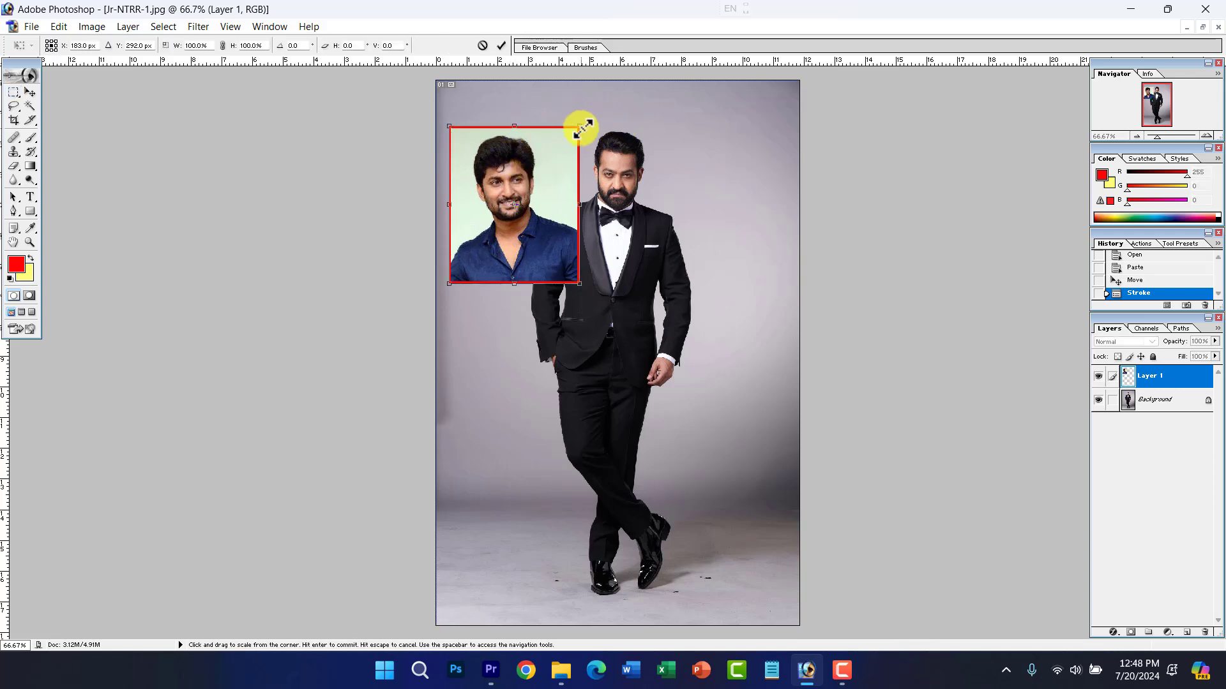
key("ctrl")
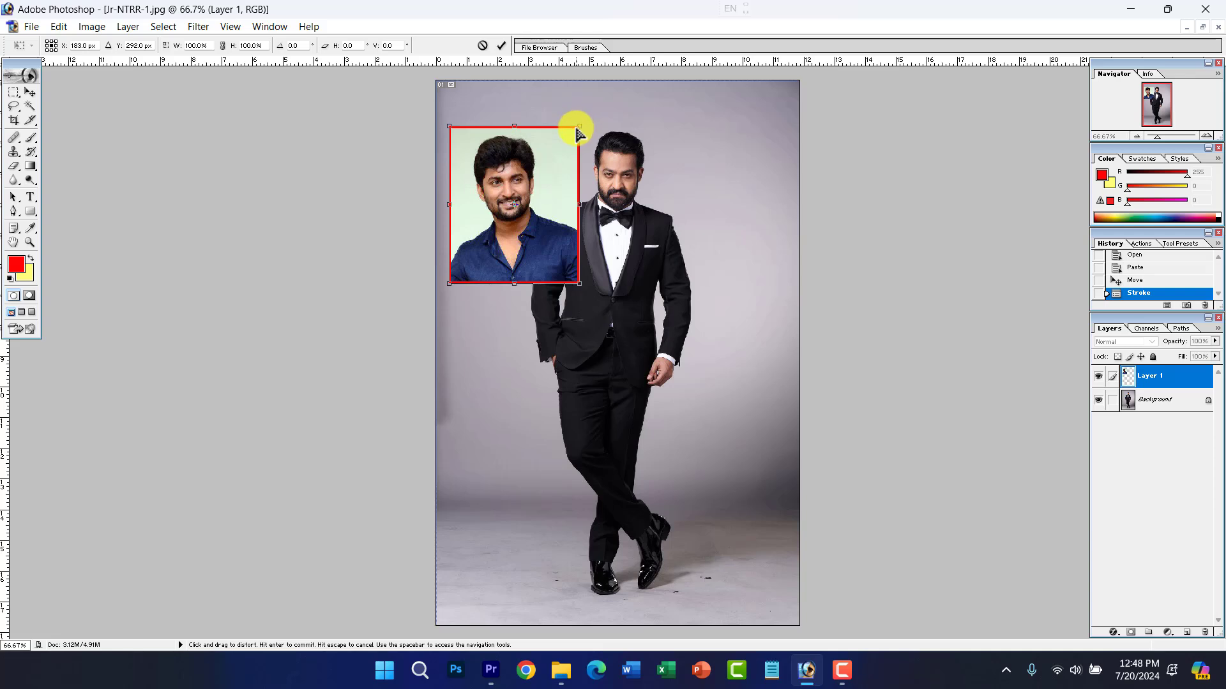
left_click_drag(579, 126, 617, 102)
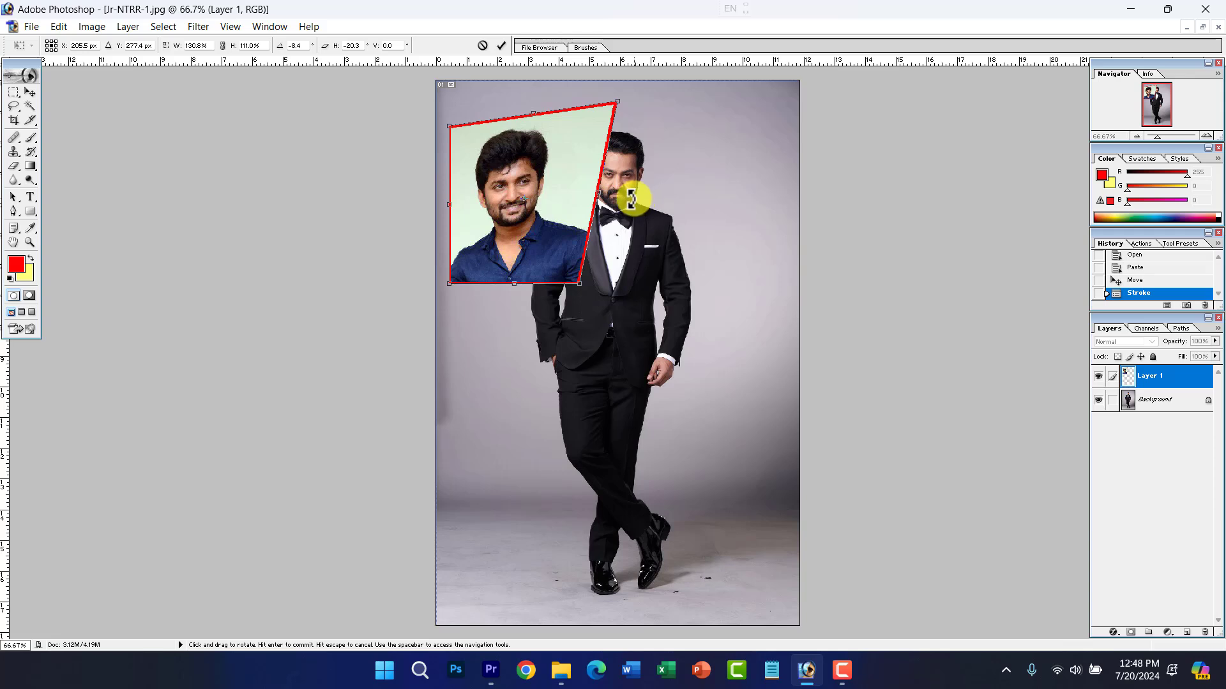
key("ctrl+z")
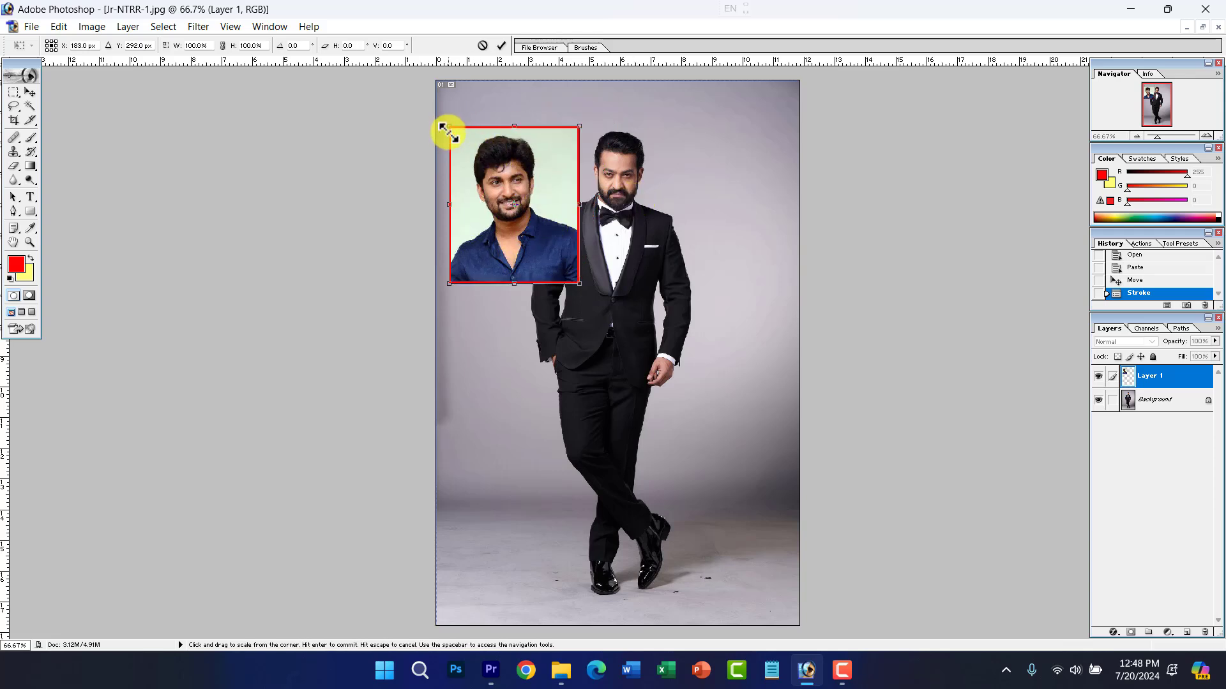
Step: Scale the pasted portrait up from its upper-right corner to about 106.9% width and 106.1% height
left_click_drag(528, 80, 520, 131)
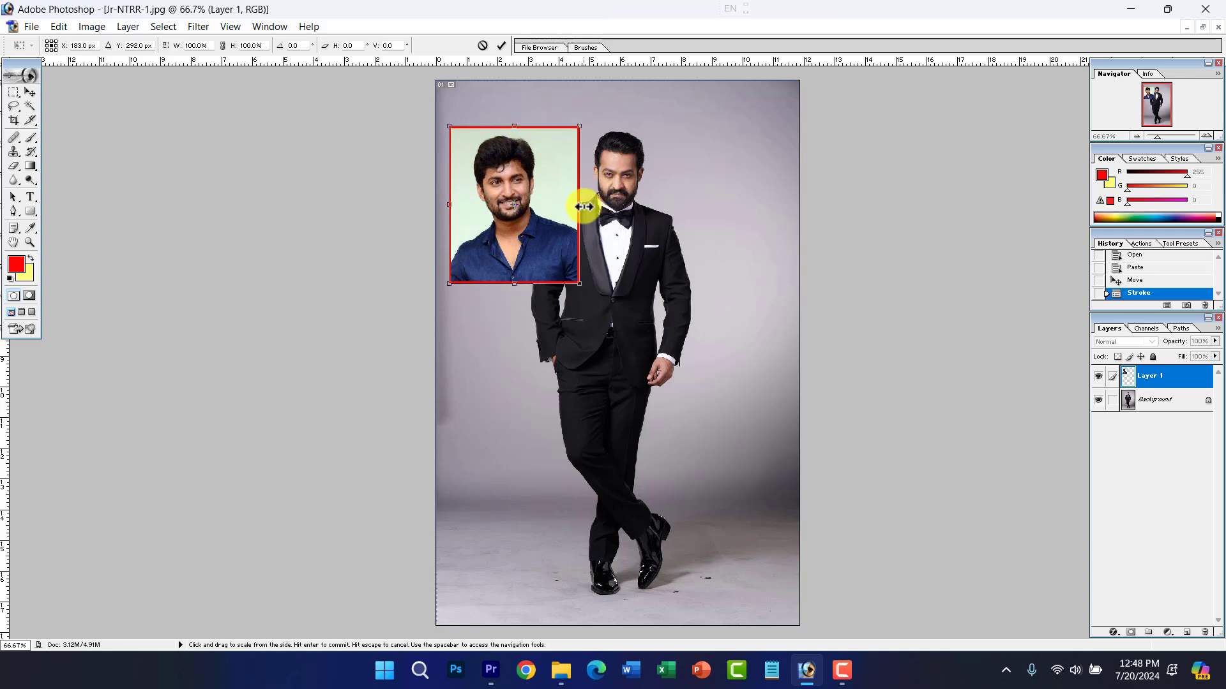
mouse_move(580, 205)
left_mouse_down()
mouse_move(658, 208)
mouse_move(580, 206)
left_mouse_up()
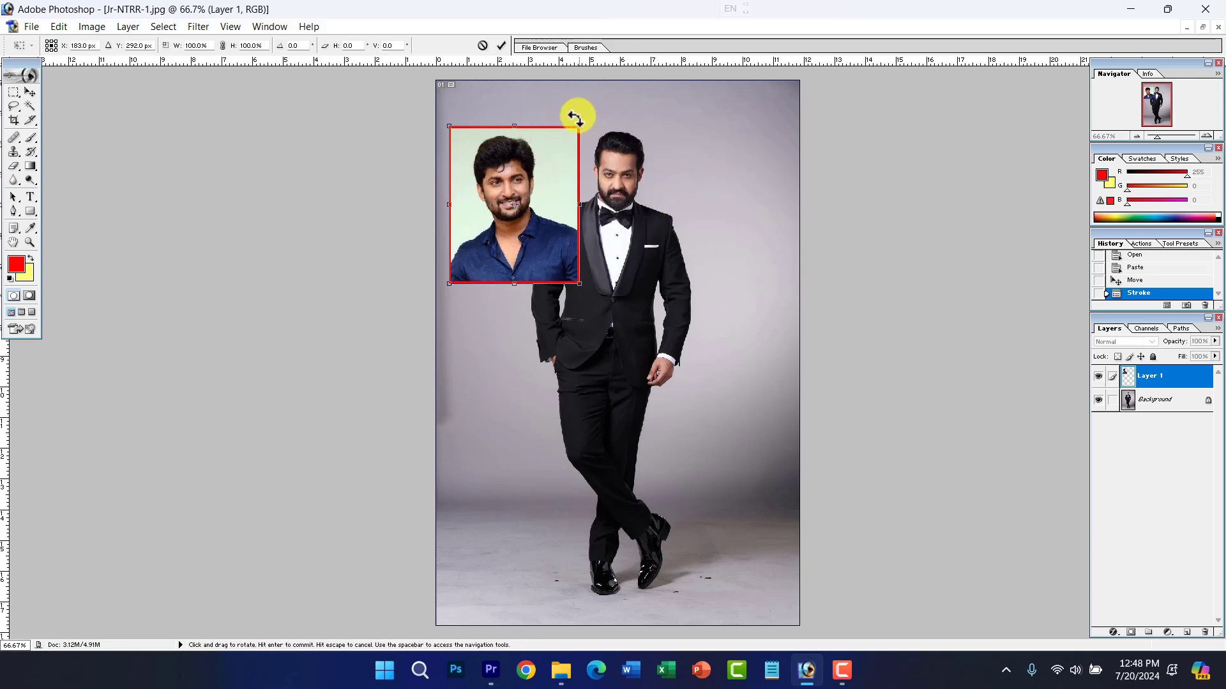
mouse_move(579, 126)
left_mouse_down()
mouse_move(623, 82)
mouse_move(565, 120)
mouse_move(588, 107)
mouse_move(569, 126)
mouse_move(589, 117)
left_mouse_up()
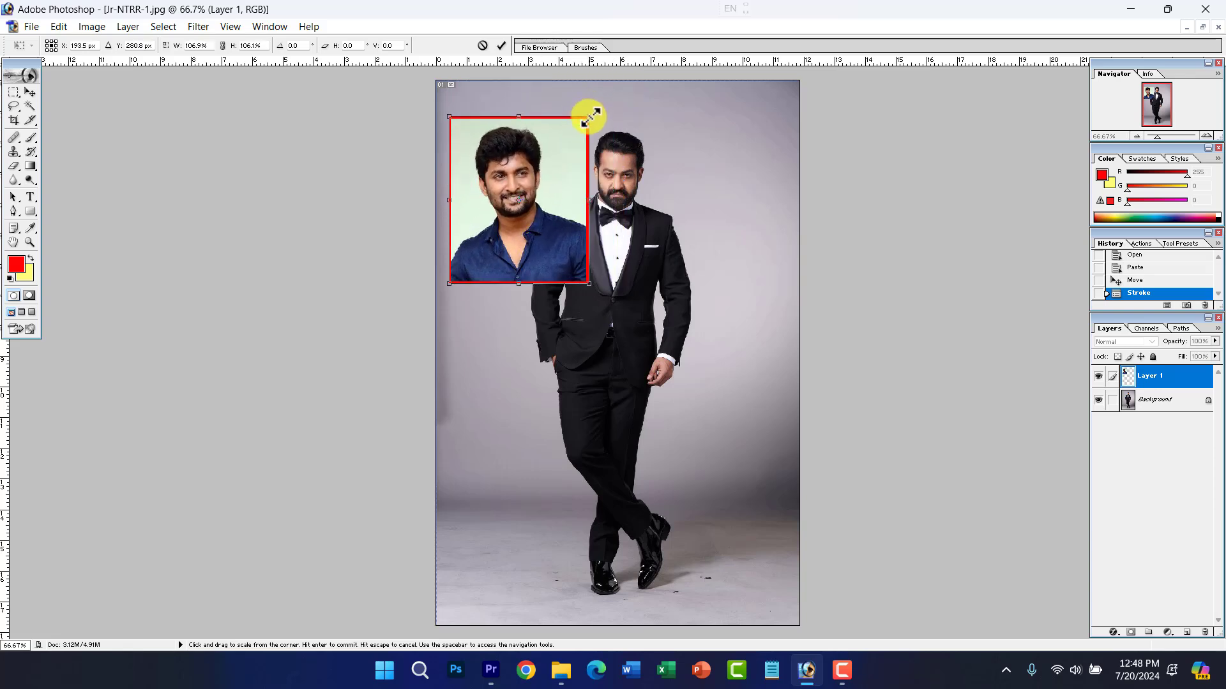
key("Return")
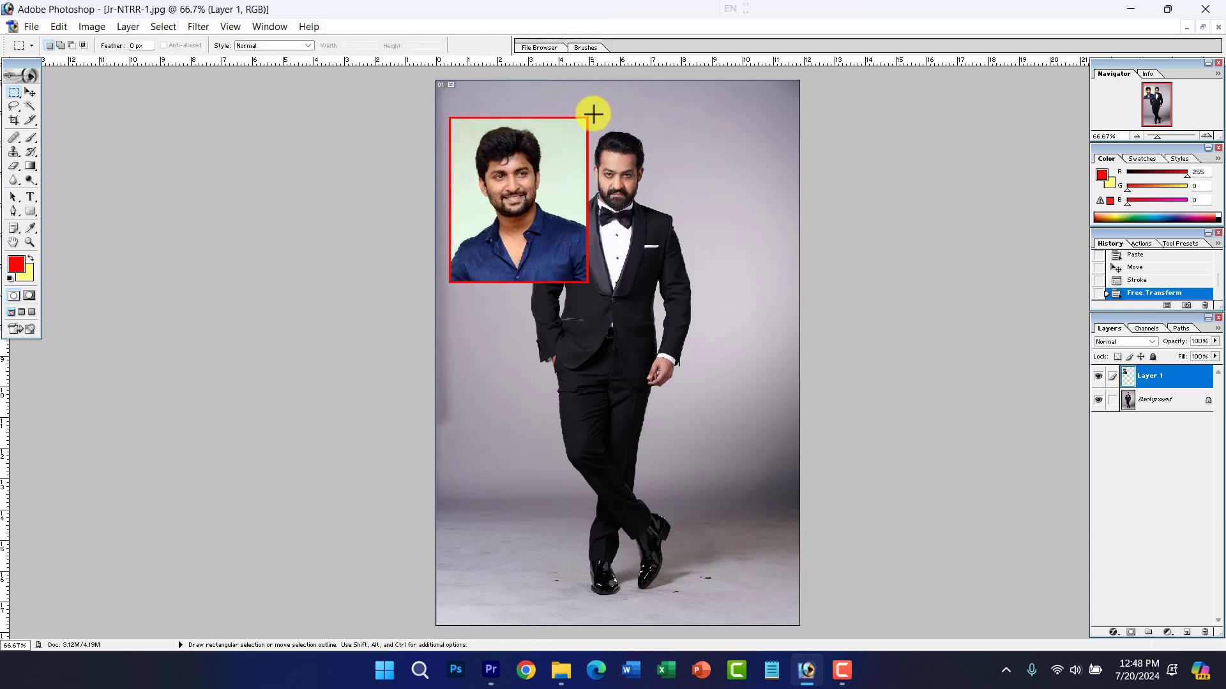
Step: Rotate the pasted portrait about -1 degree with Free Transform and move it down beside the suited man's torso
key("ctrl+t")
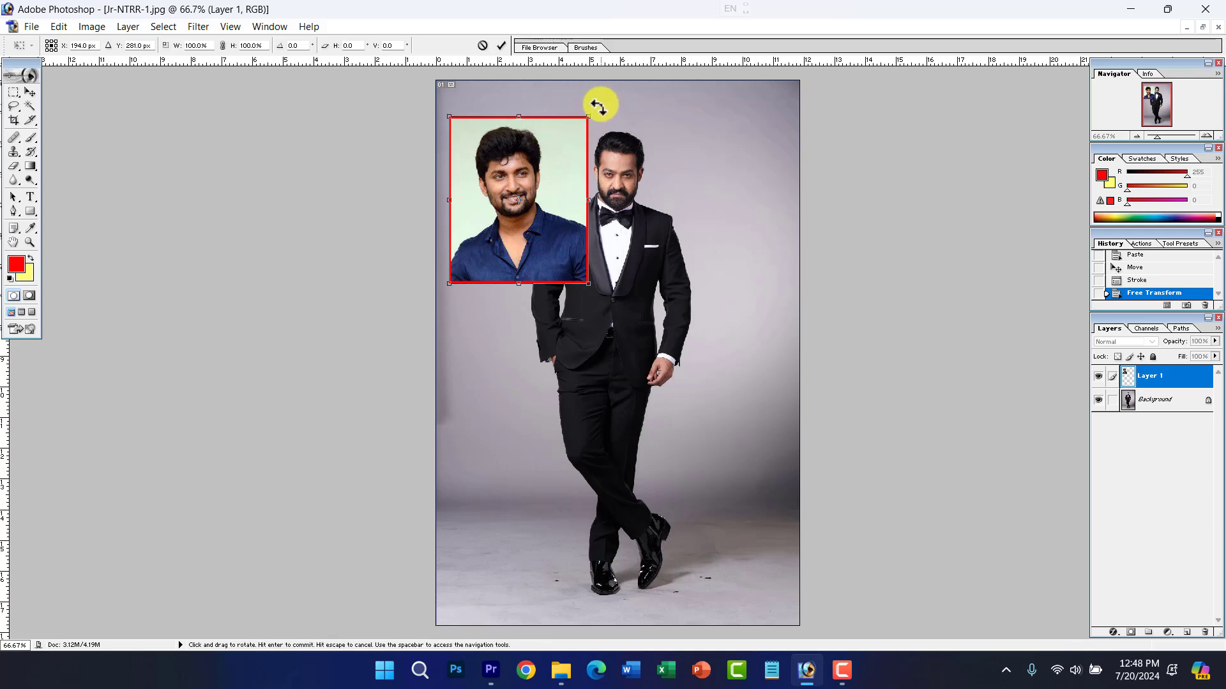
mouse_move(602, 104)
left_mouse_down()
mouse_move(622, 143)
mouse_move(626, 208)
mouse_move(634, 152)
mouse_move(607, 81)
mouse_move(509, 54)
mouse_move(574, 90)
mouse_move(588, 114)
left_mouse_up()
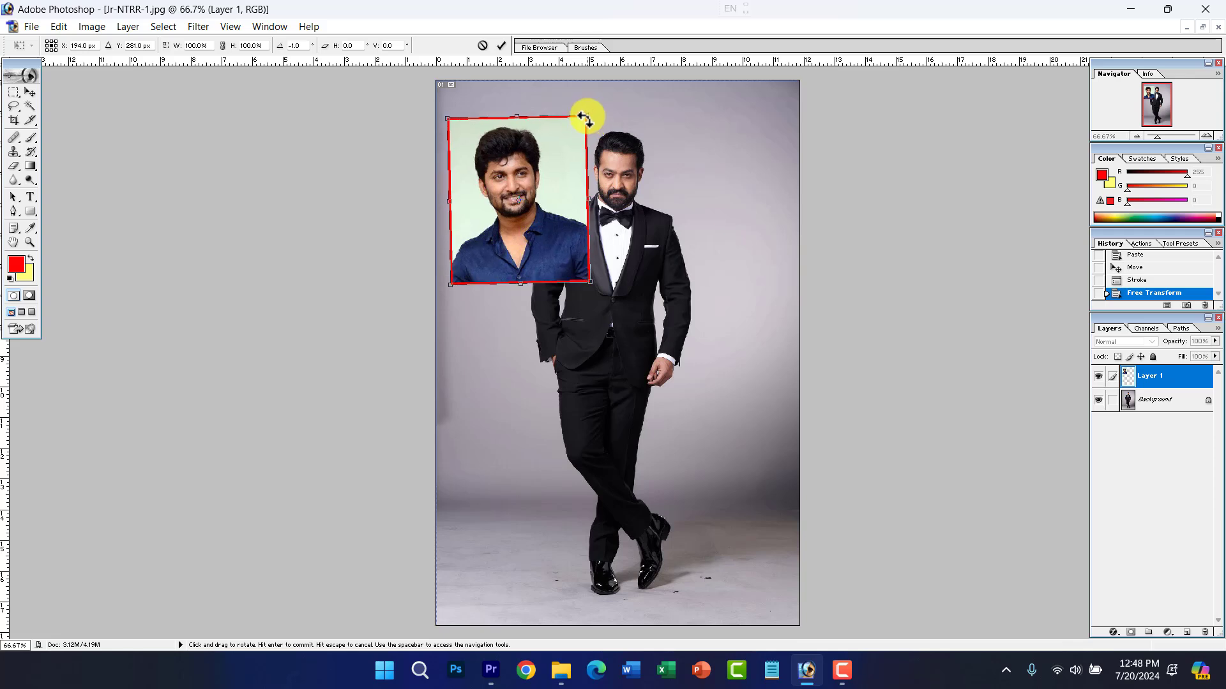
key("Return")
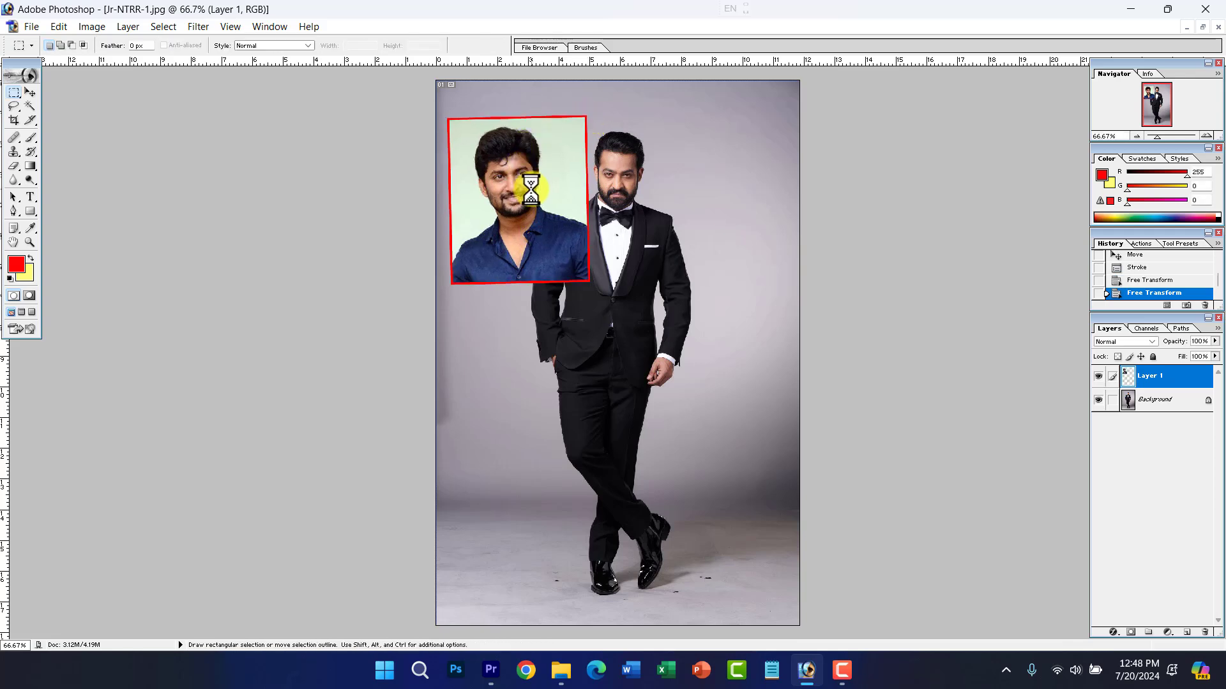
left_click(35, 94)
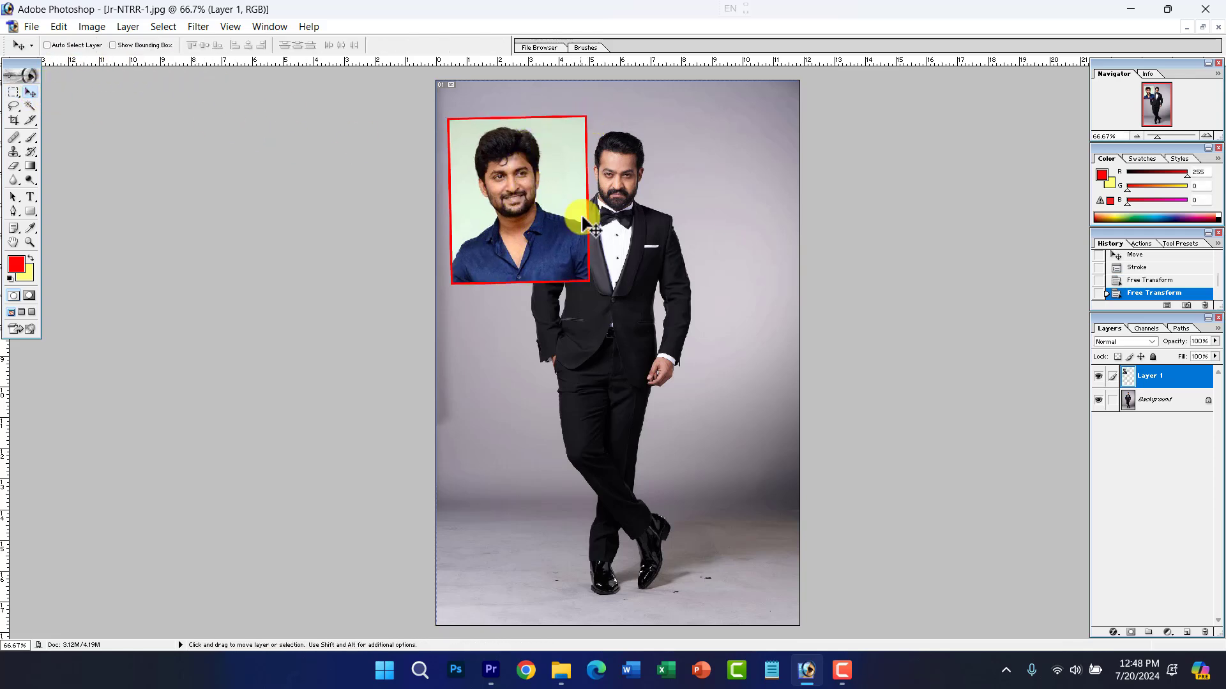
left_click_drag(583, 219, 569, 347)
Step: Try another free transform on the portrait by adjusting it near its upper-left corner
key("ctrl+t")
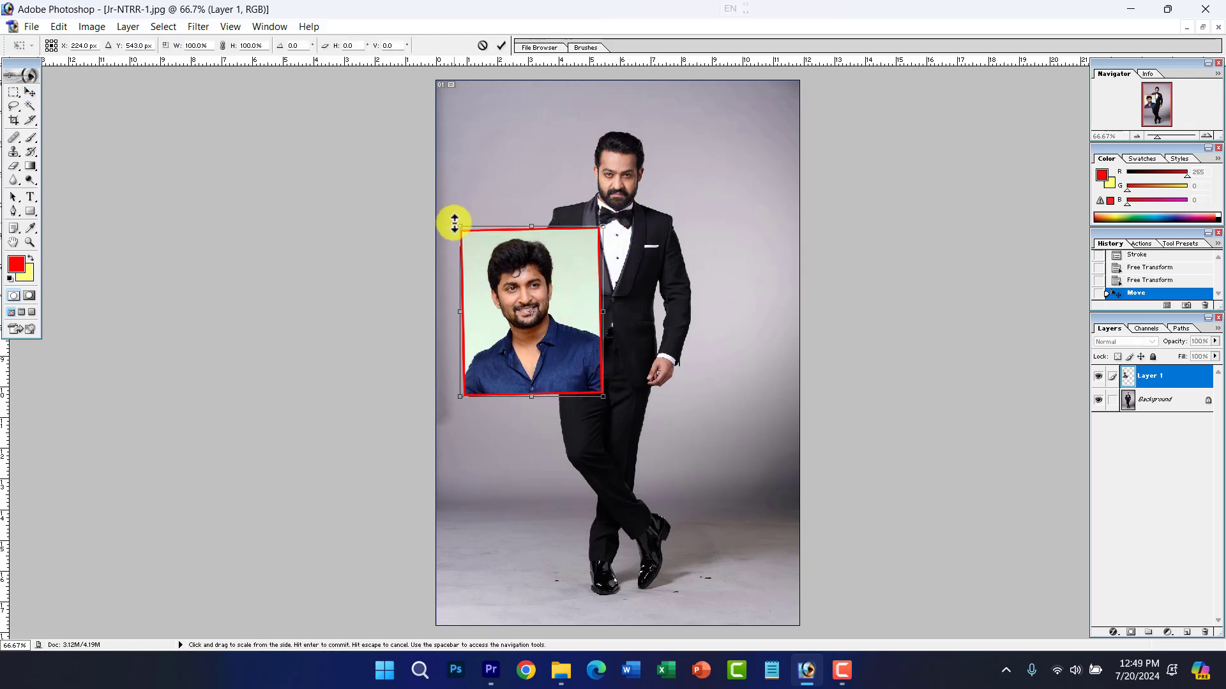
left_click_drag(456, 224, 471, 181)
key("Return")
key("ctrl+z")
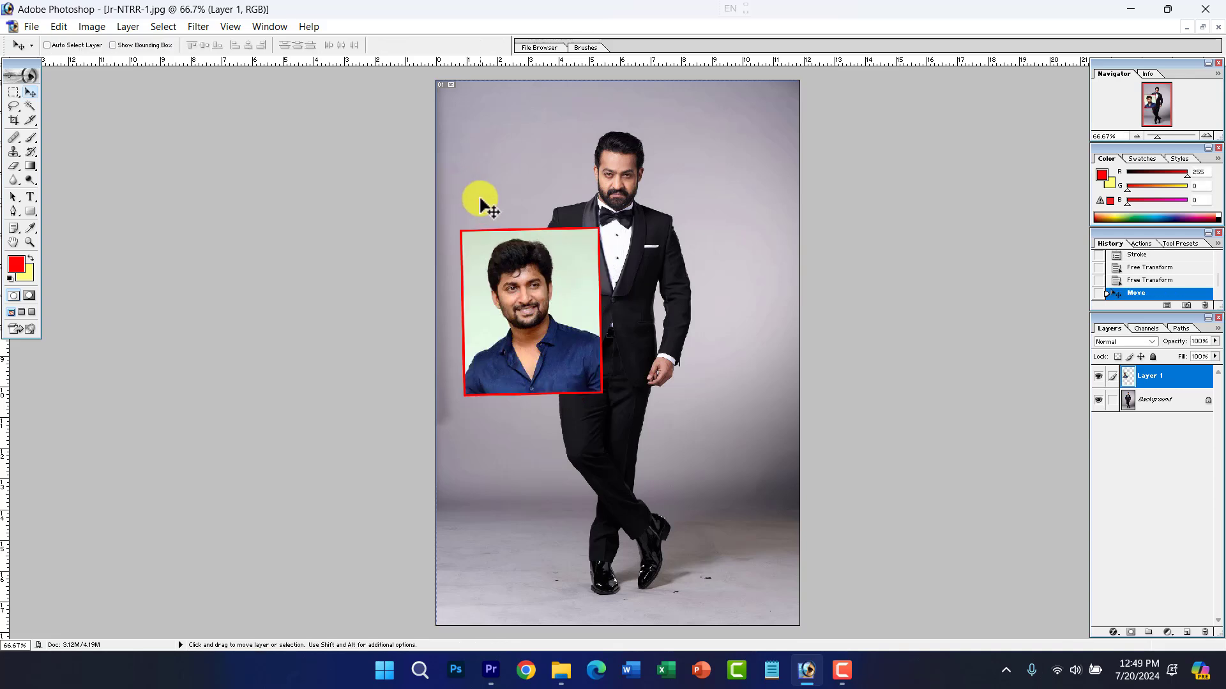
Step: Try the Rotate 180° transform on the portrait layer and toggle it to compare with the upright version
left_click(58, 32)
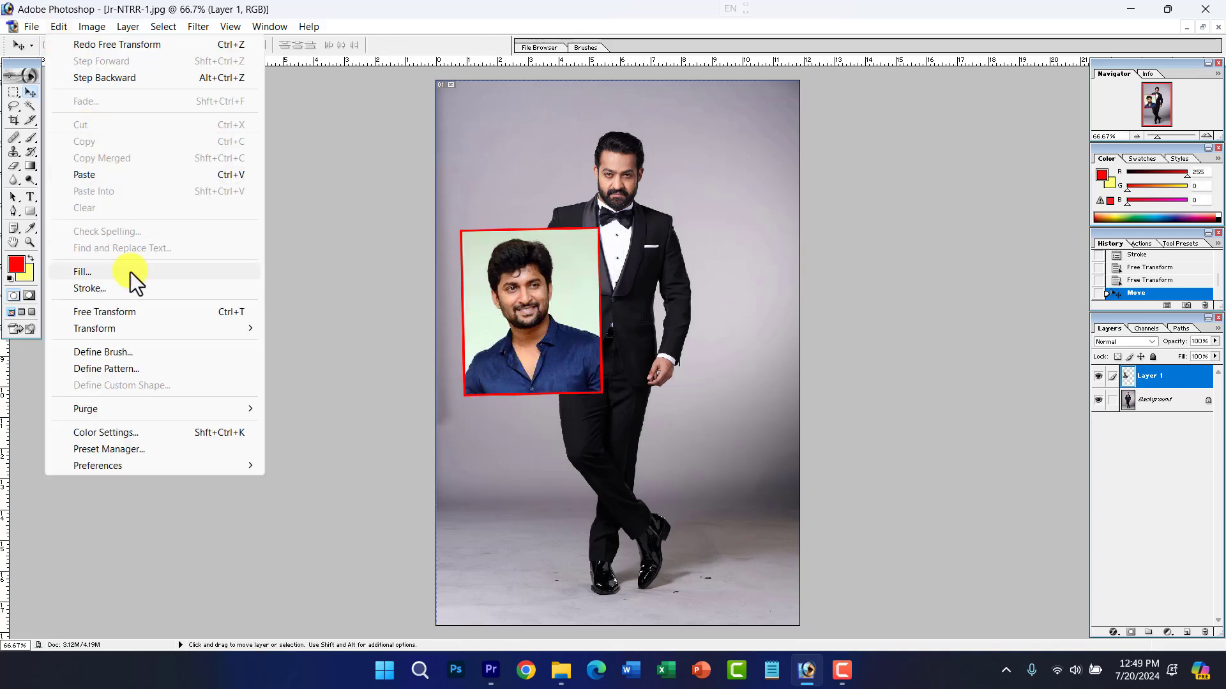
mouse_move(140, 333)
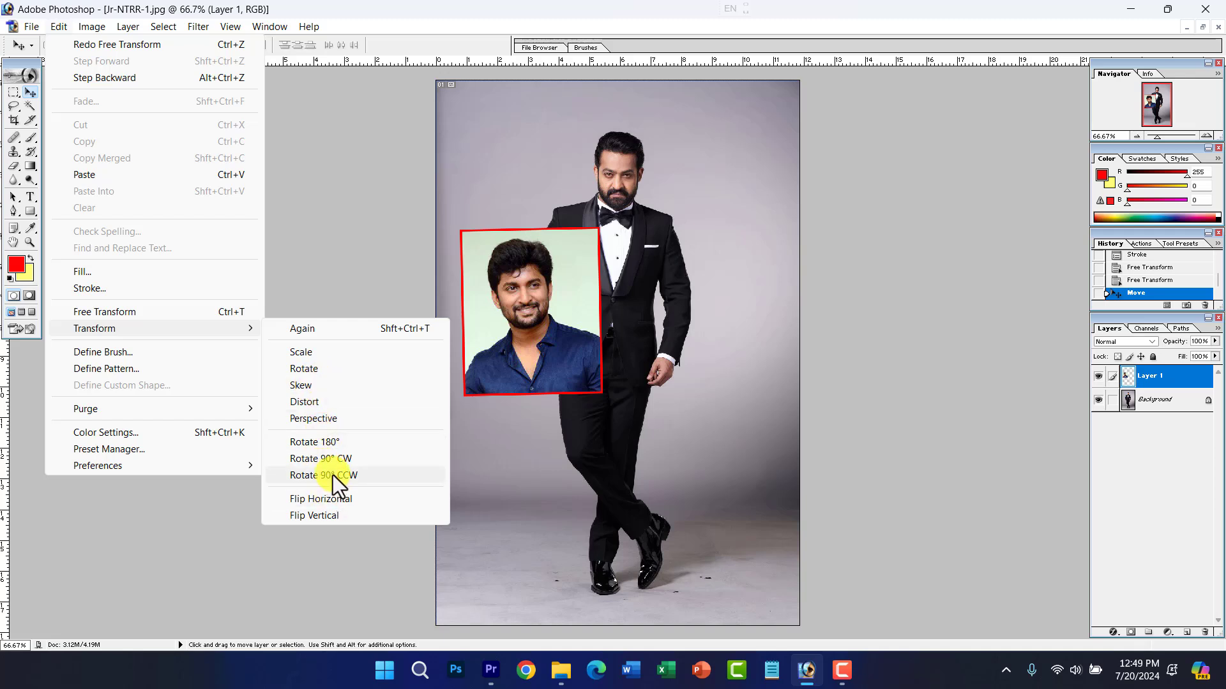
mouse_move(189, 408)
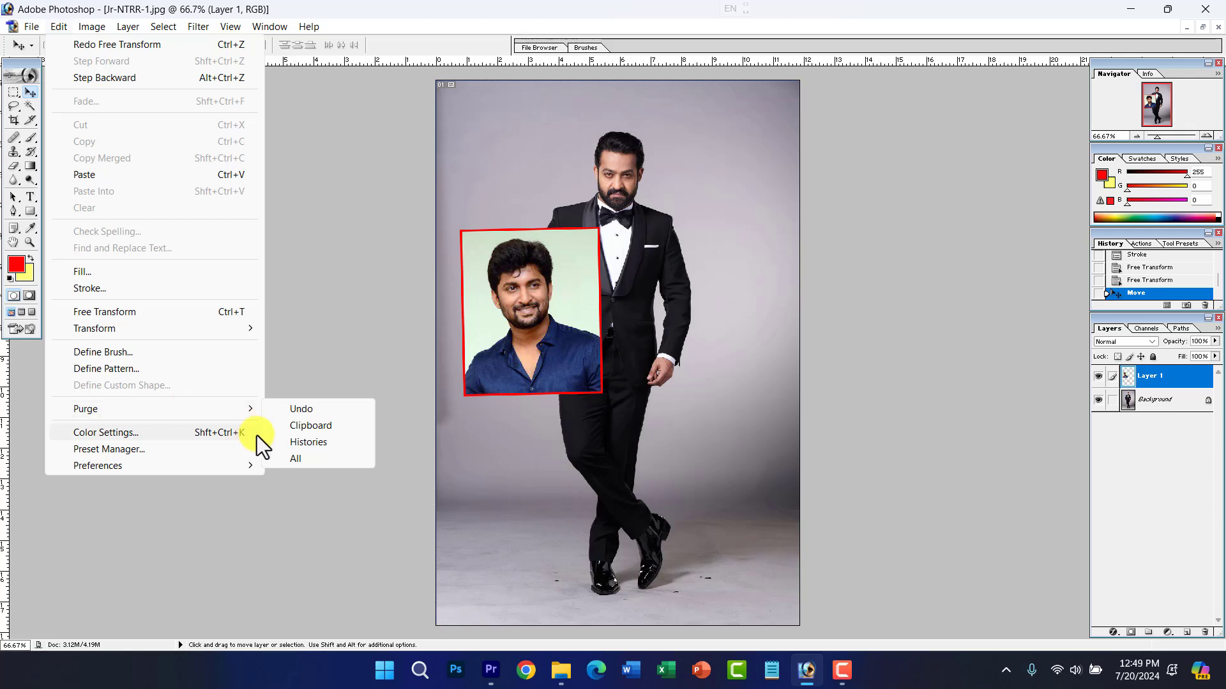
mouse_move(217, 328)
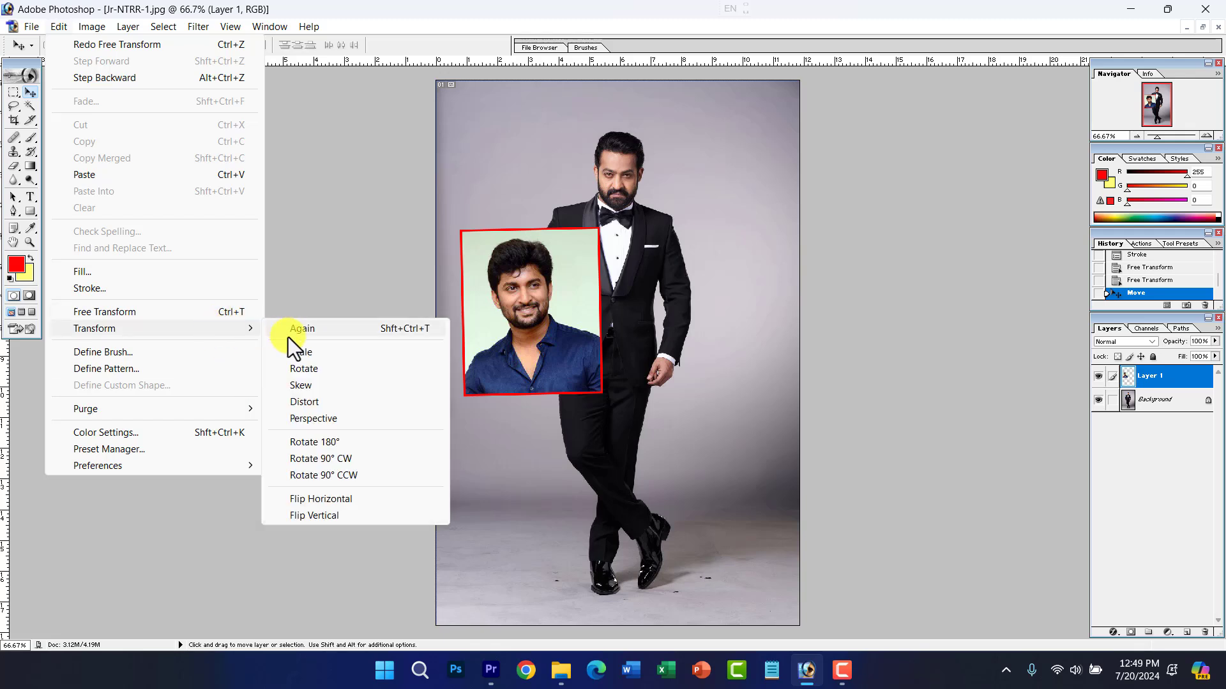
left_click(321, 444)
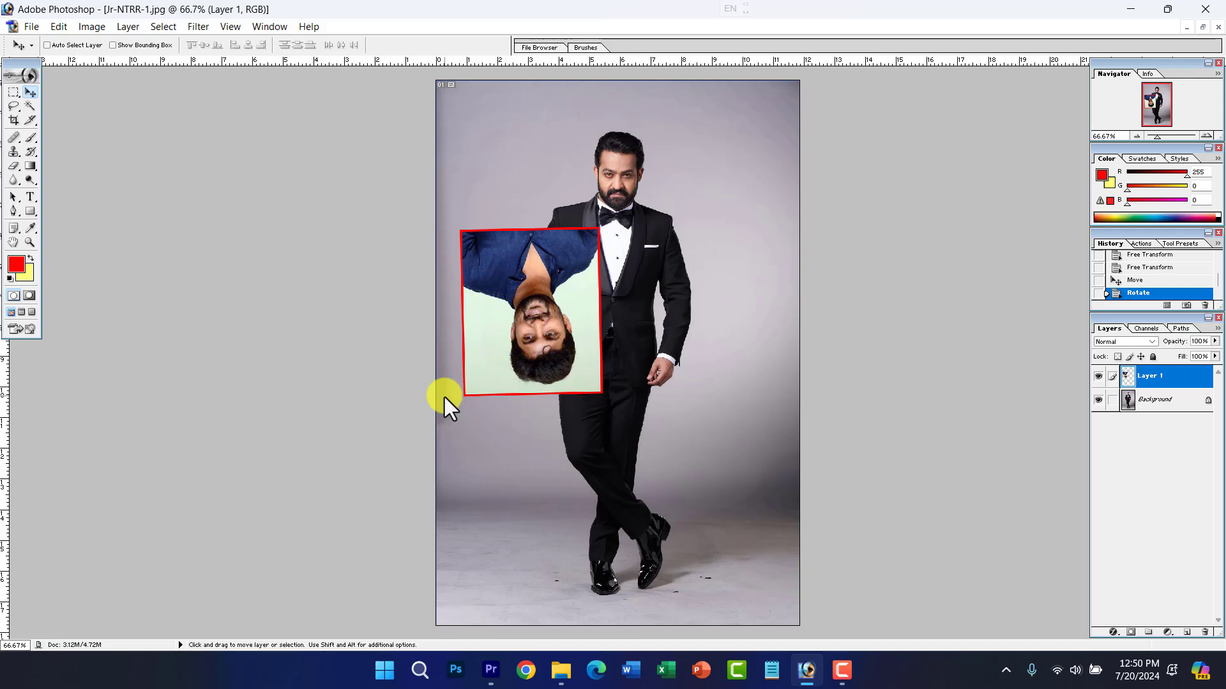
key("ctrl+z")
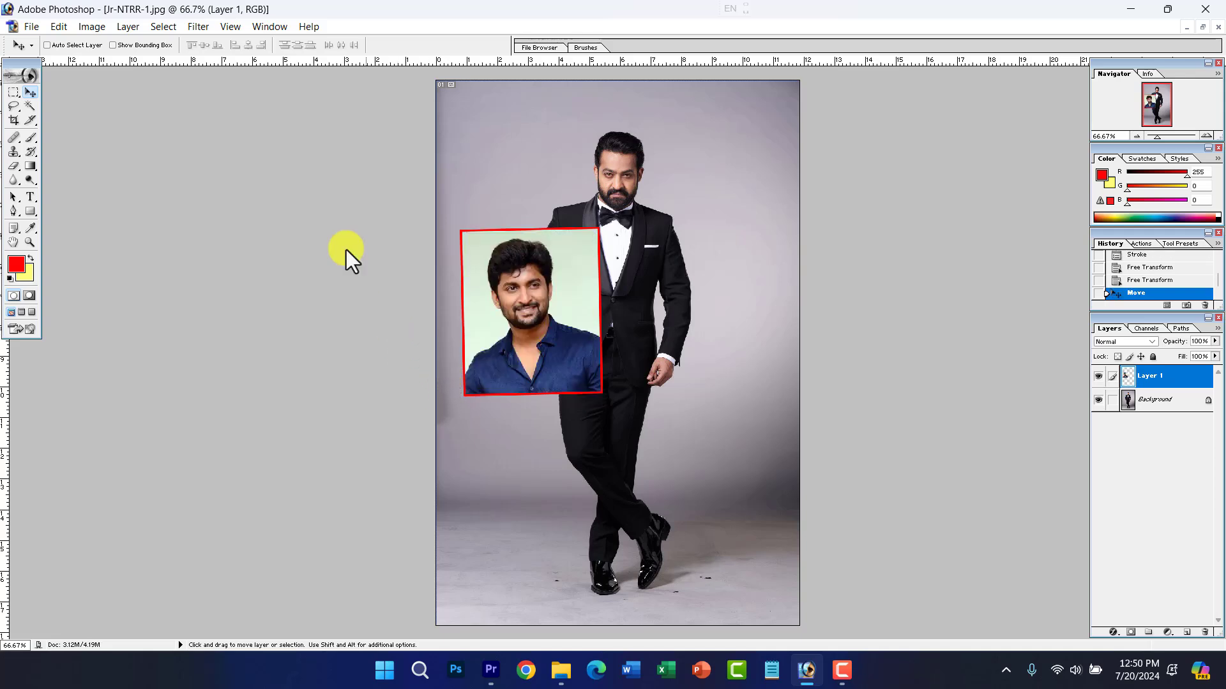
key("ctrl+z")
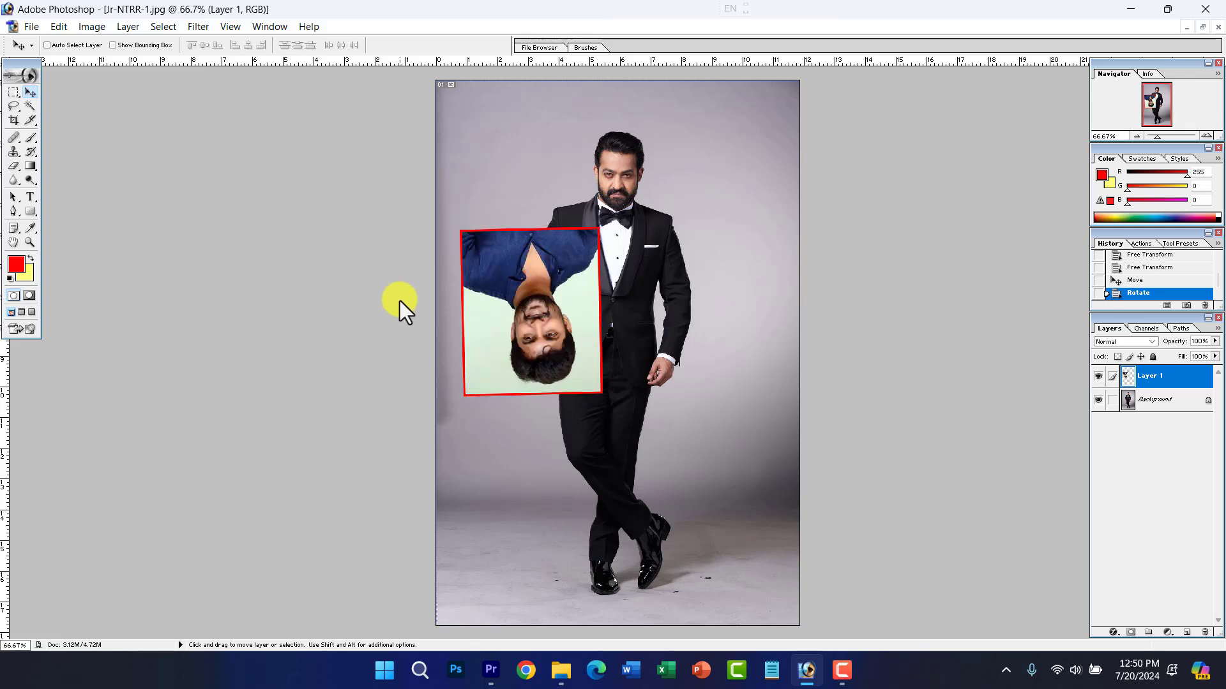
key("ctrl+z")
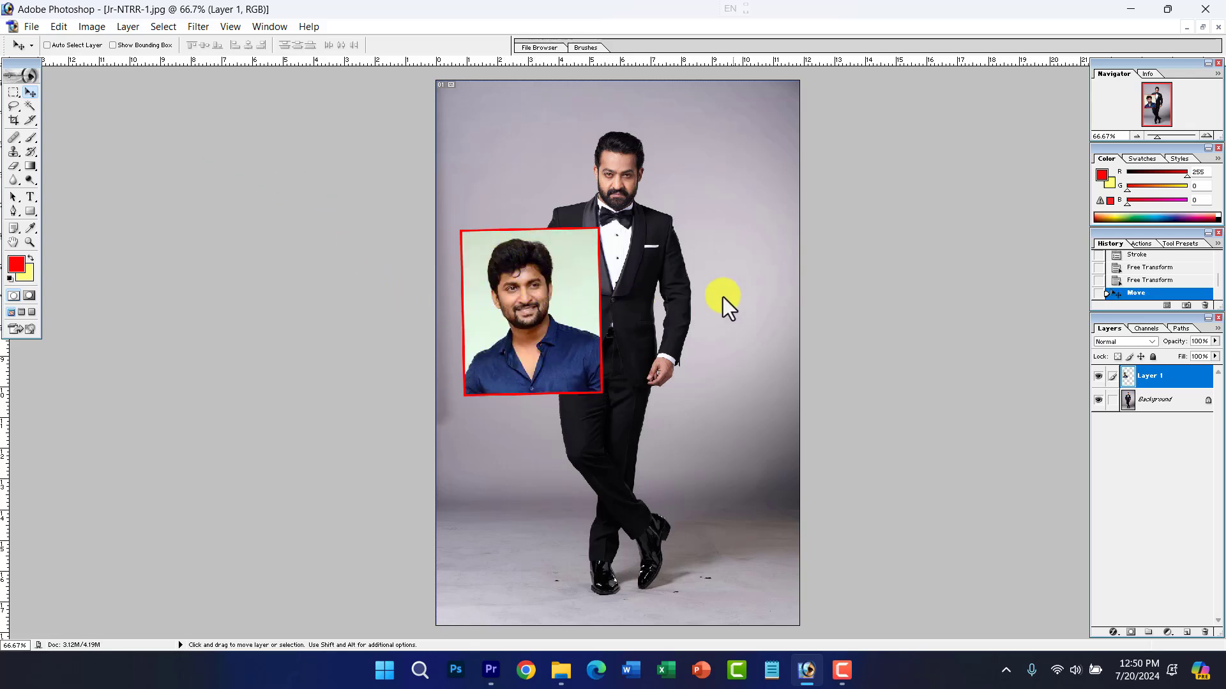
key("ctrl+z")
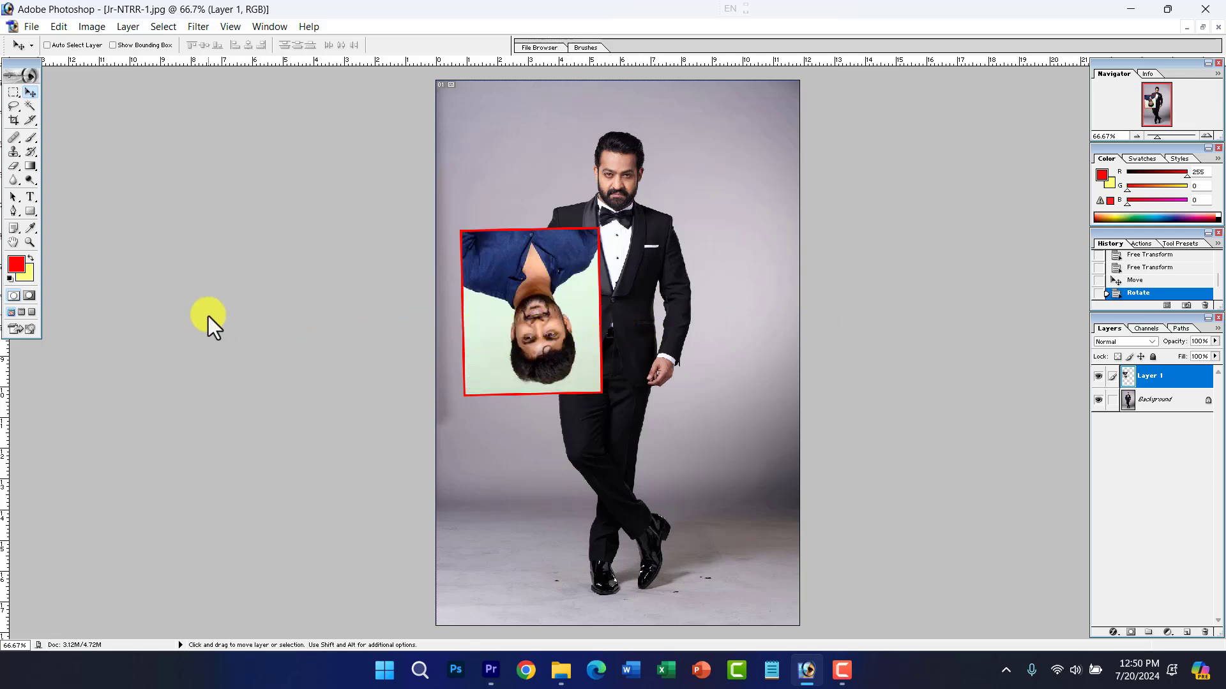
key("ctrl+z")
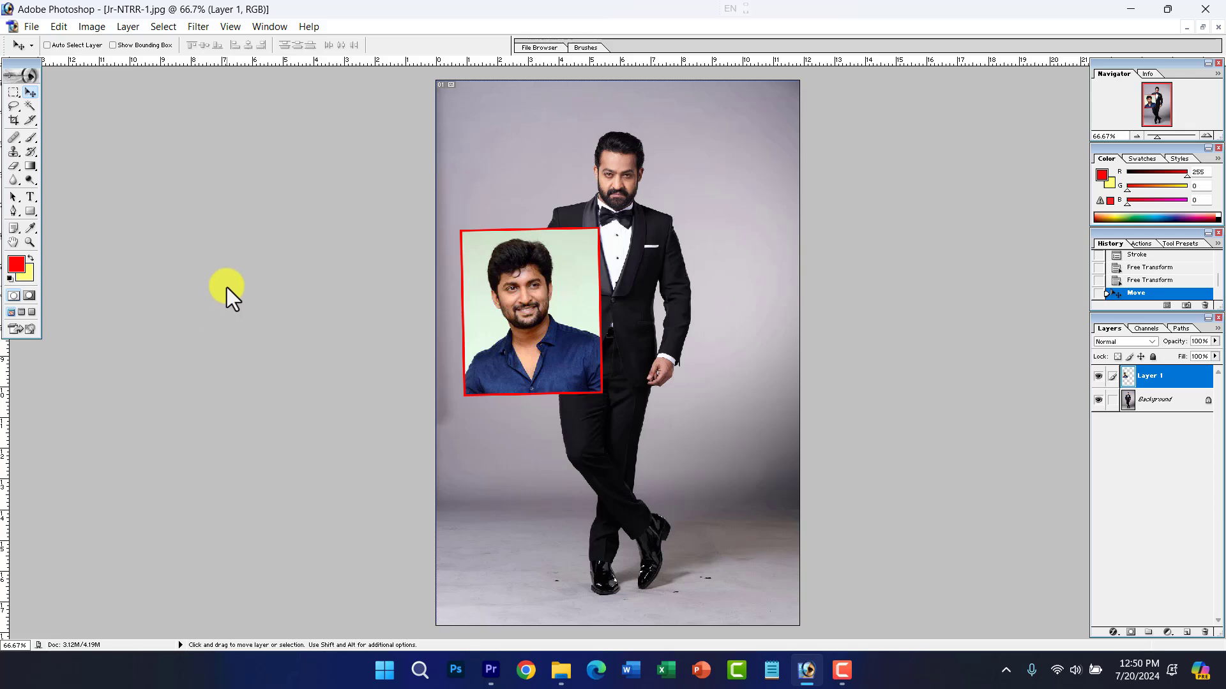
Step: Try the Flip Vertical transform on the portrait layer twice, undoing it each time
left_click(63, 28)
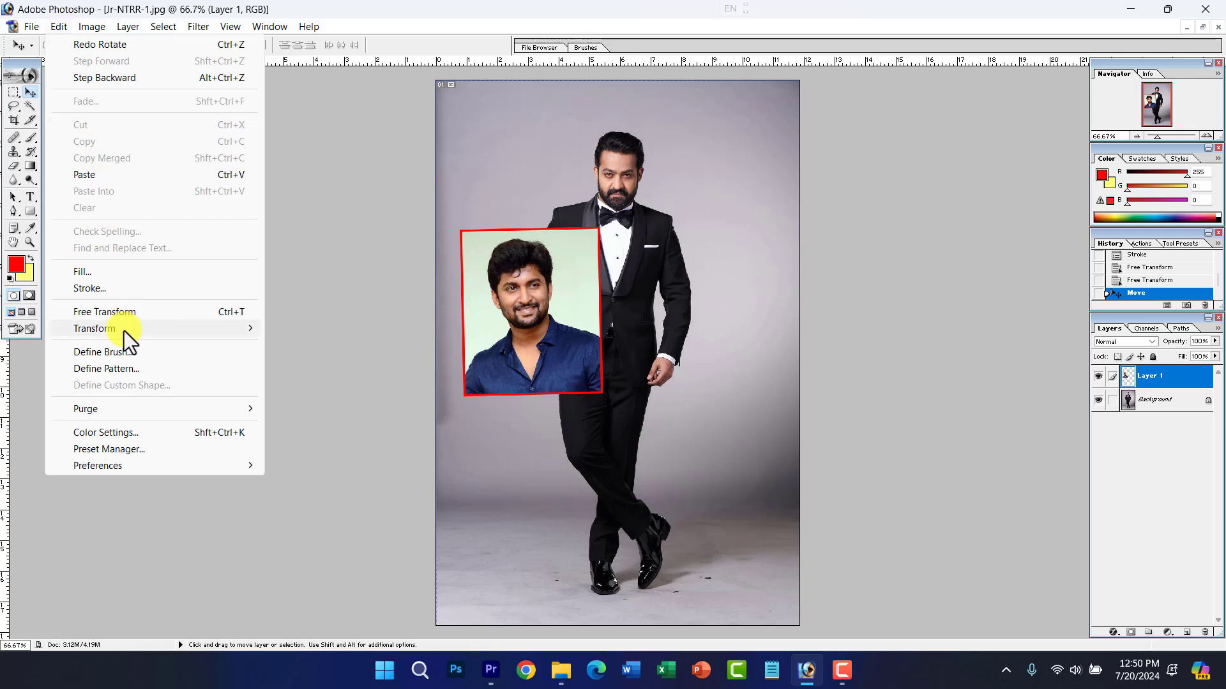
mouse_move(240, 327)
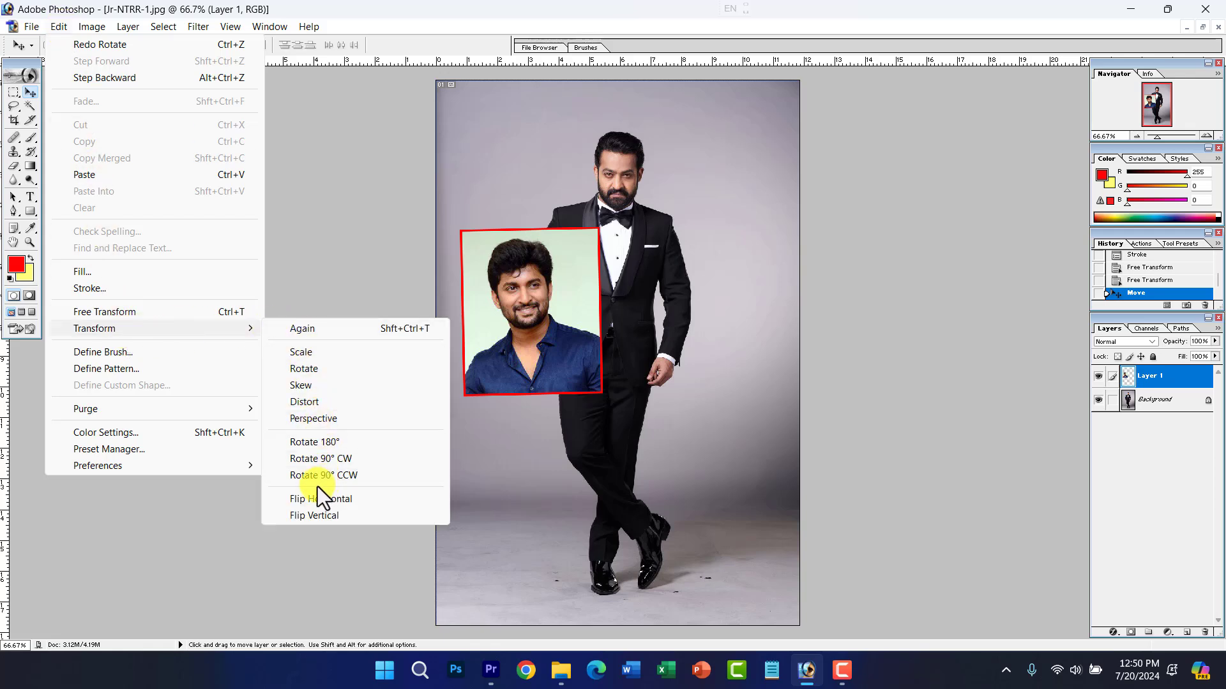
left_click(316, 521)
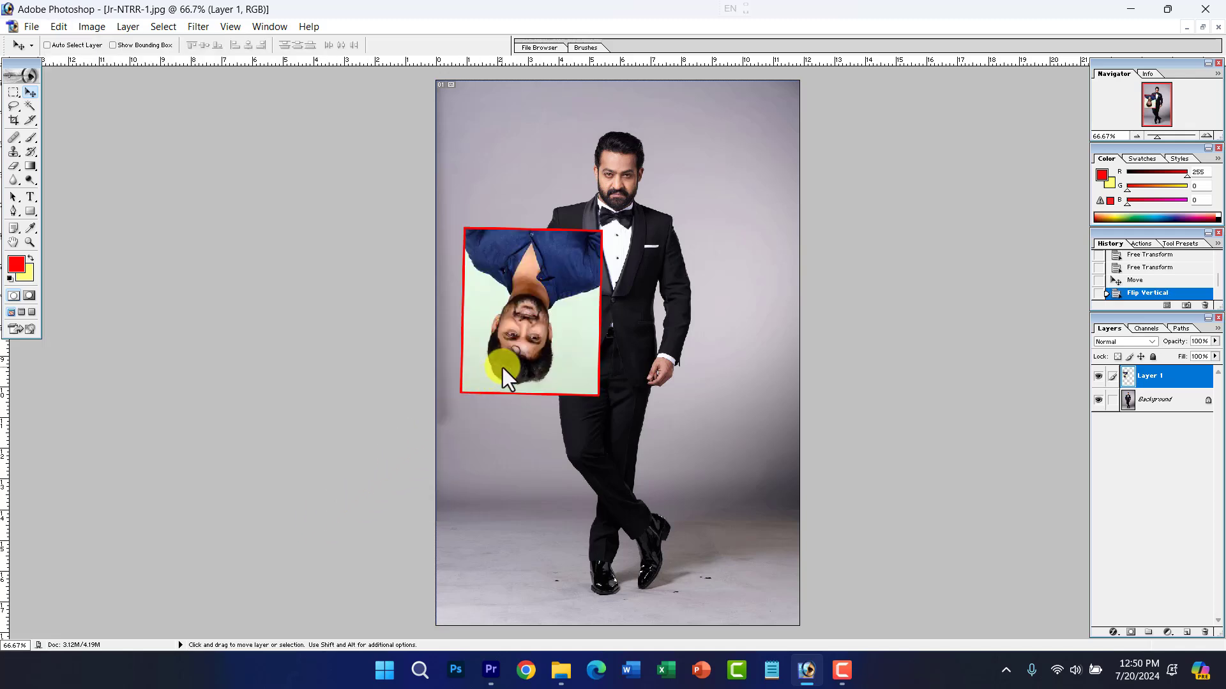
key("ctrl+z")
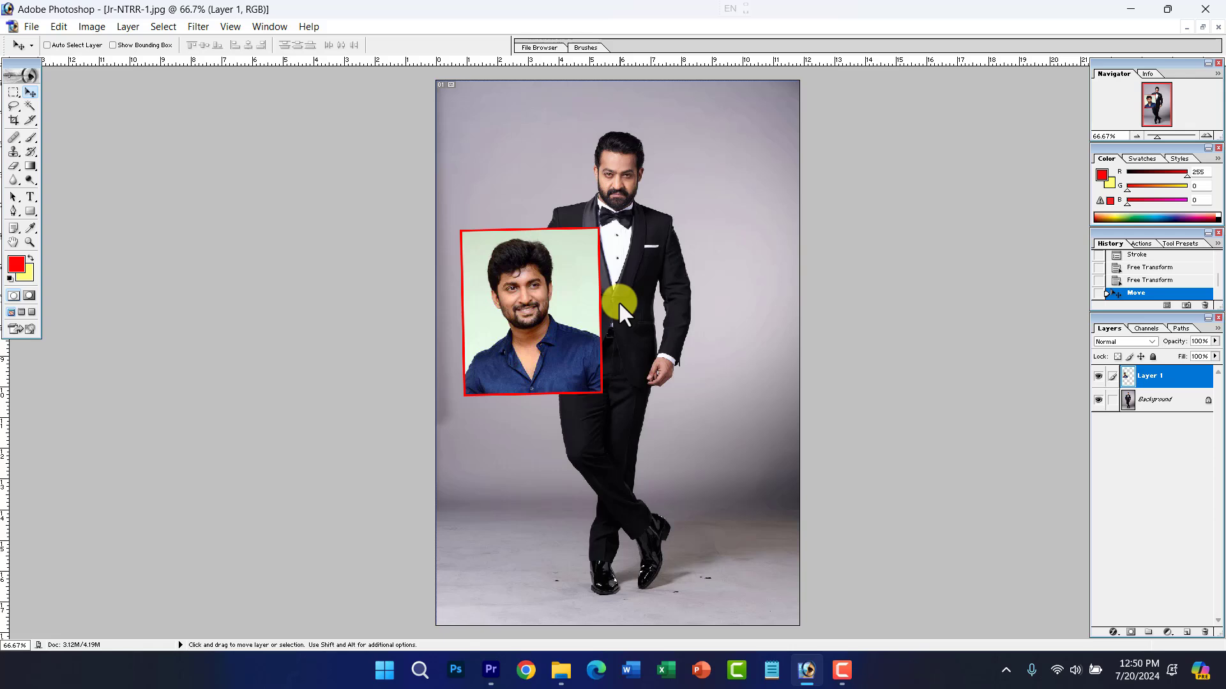
key("alt+e")
key("a")
key("v")
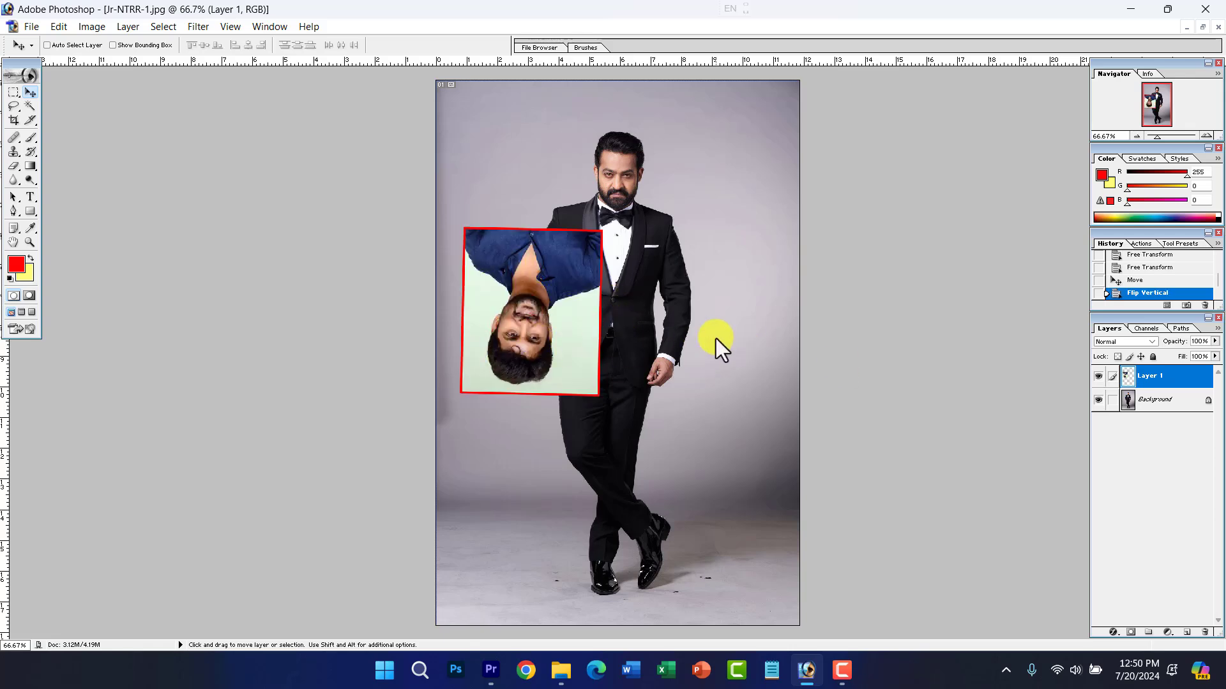
key("ctrl+z")
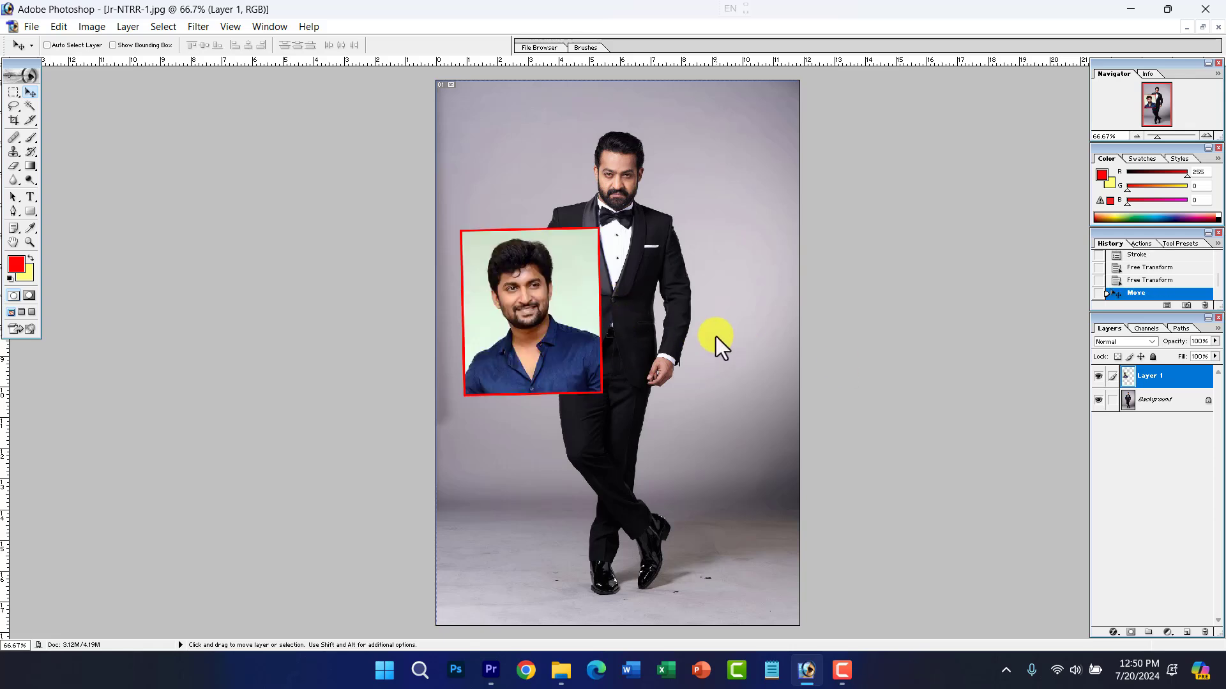
Step: Try the Flip Horizontal transform on the portrait layer and undo it
left_click(63, 28)
mouse_move(158, 334)
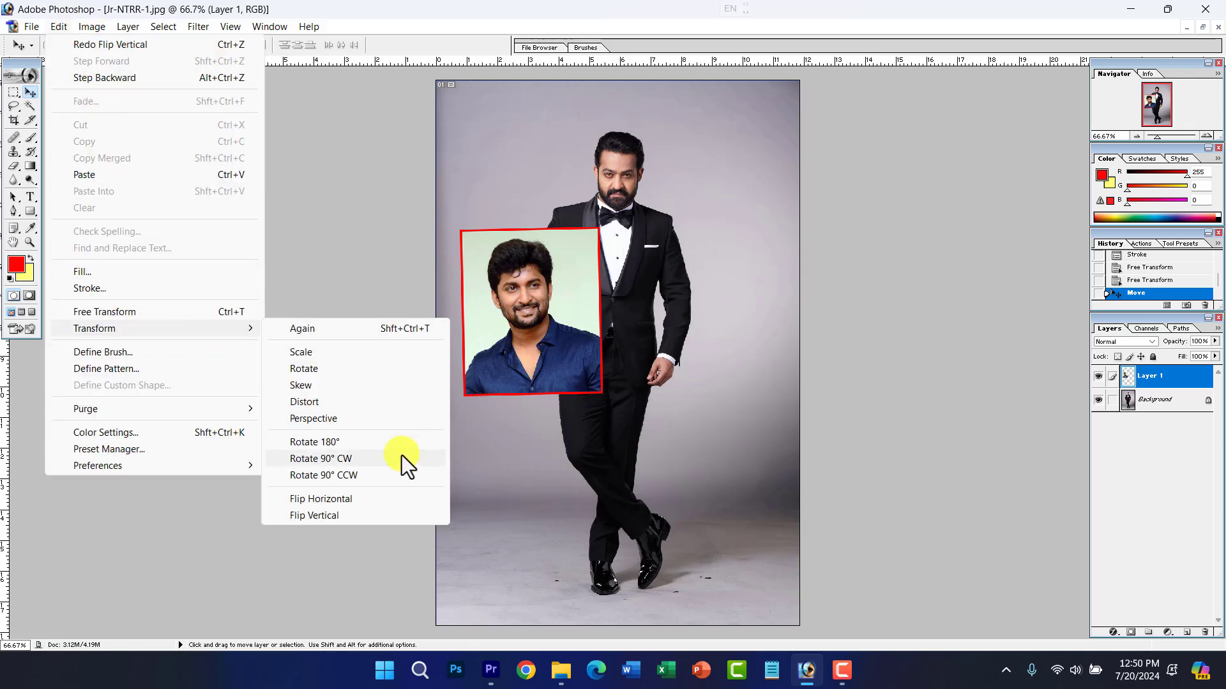
left_click(358, 497)
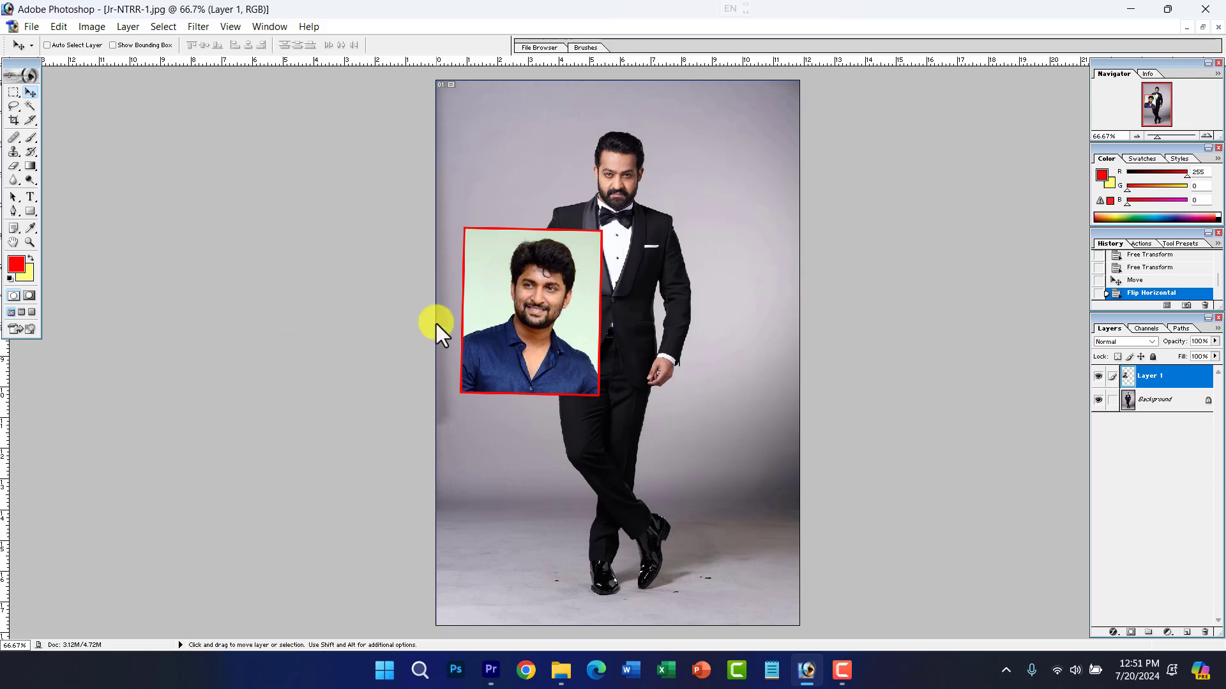
key("ctrl+z")
Step: Rotate the portrait layer 90° clockwise
left_click(65, 29)
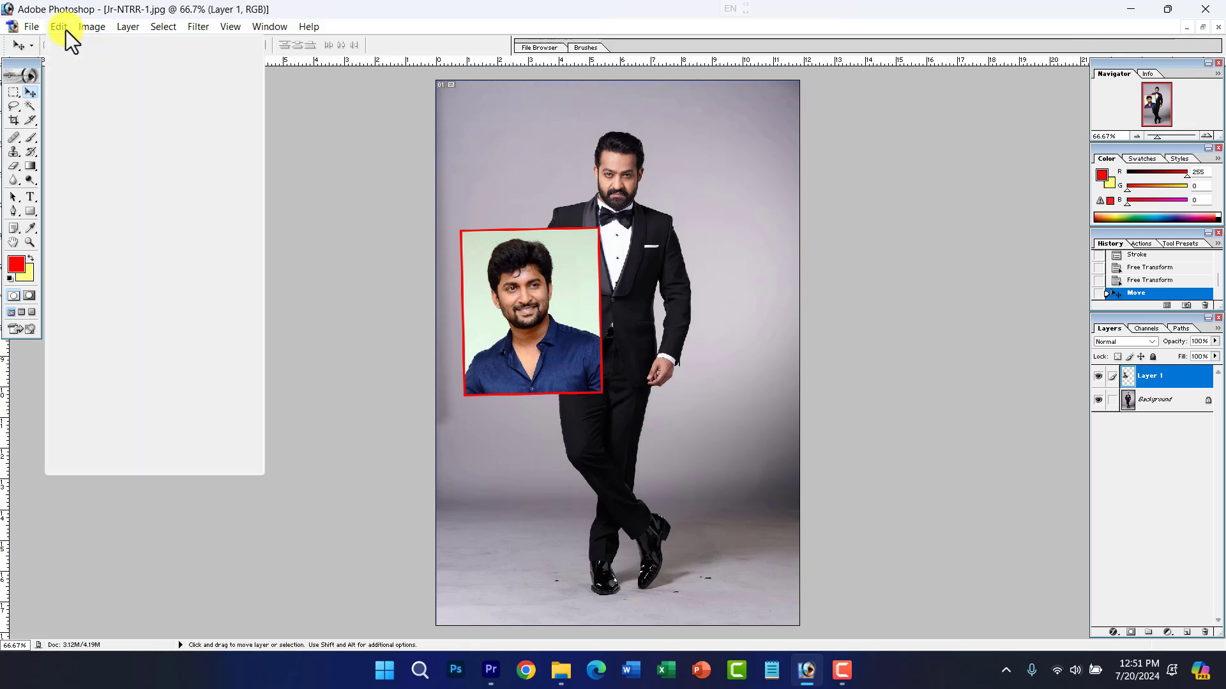
mouse_move(172, 332)
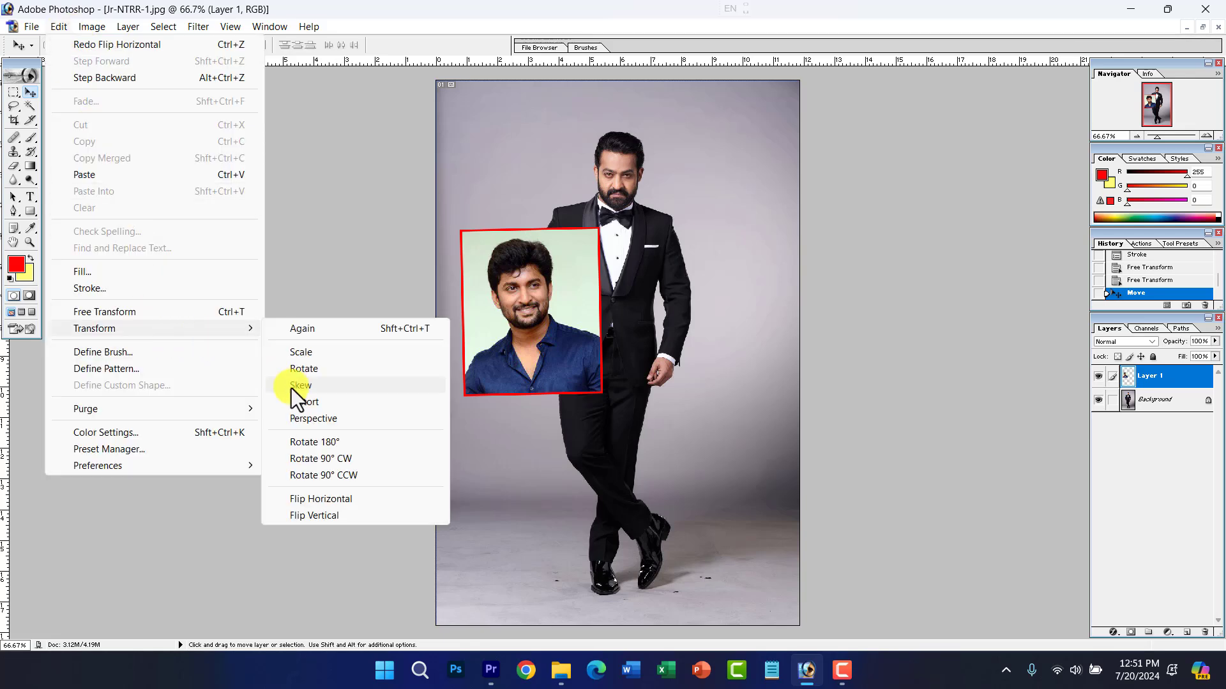
left_click(334, 460)
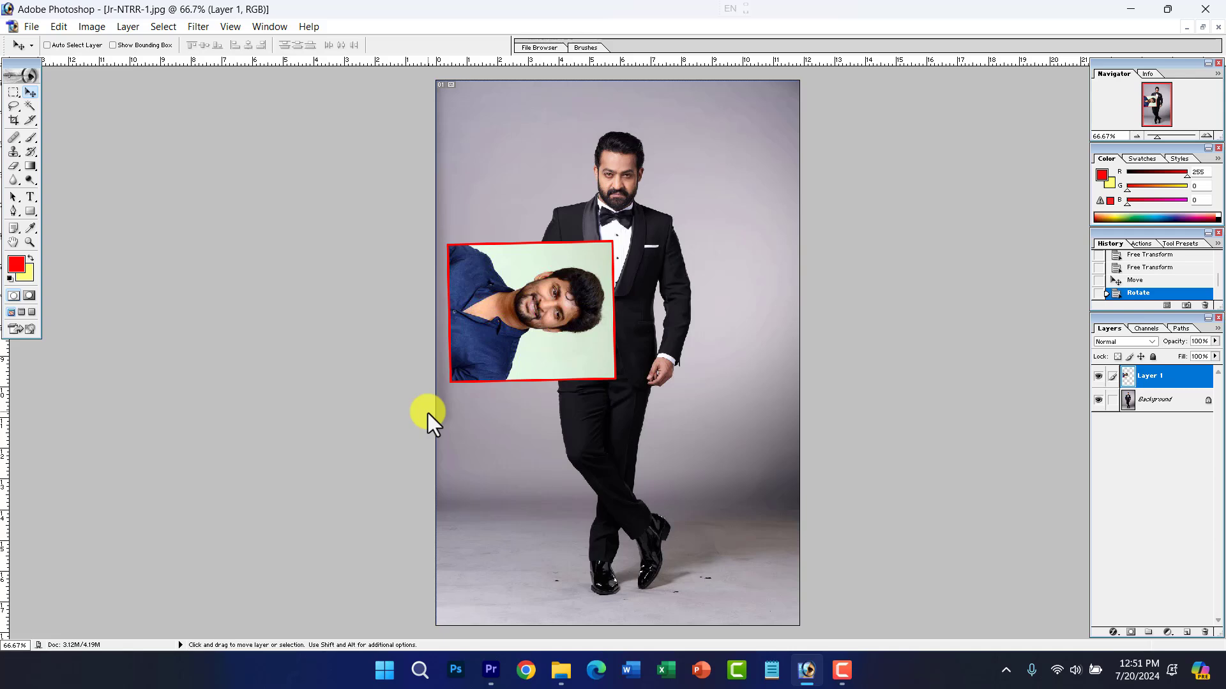
Step: Undo the last portrait rotation and move the portrait layer over the suited man's arm, near the photo's right edge
key("ctrl+z")
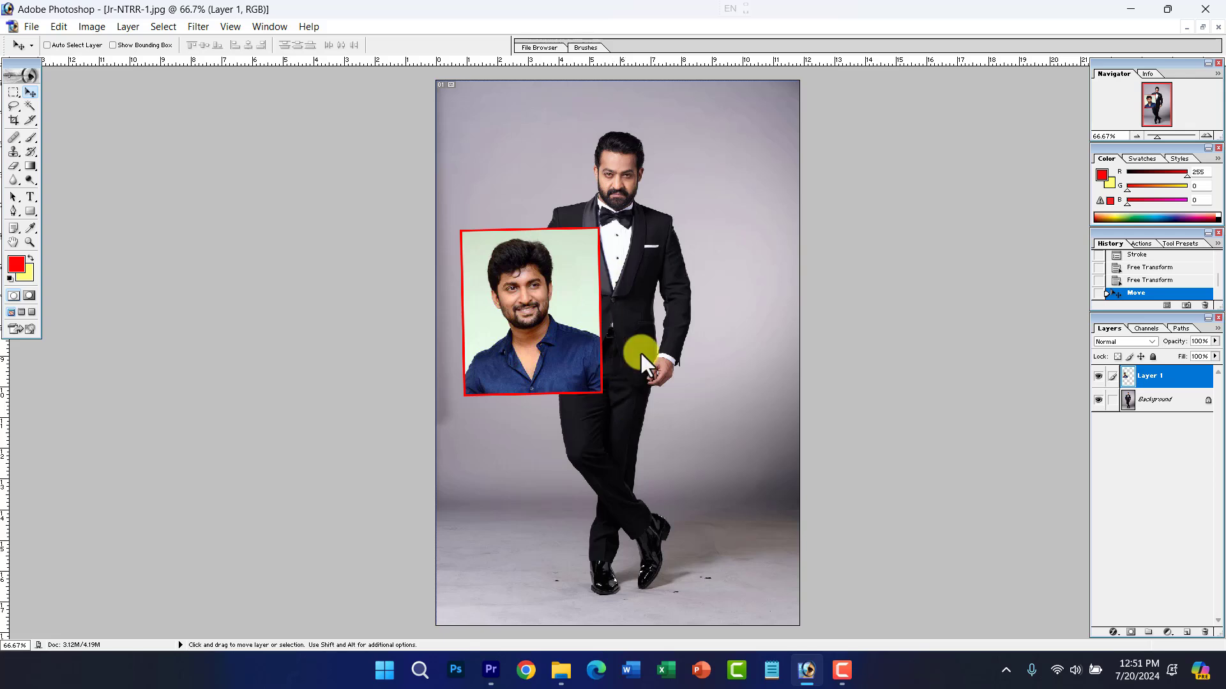
left_click_drag(539, 292, 562, 365)
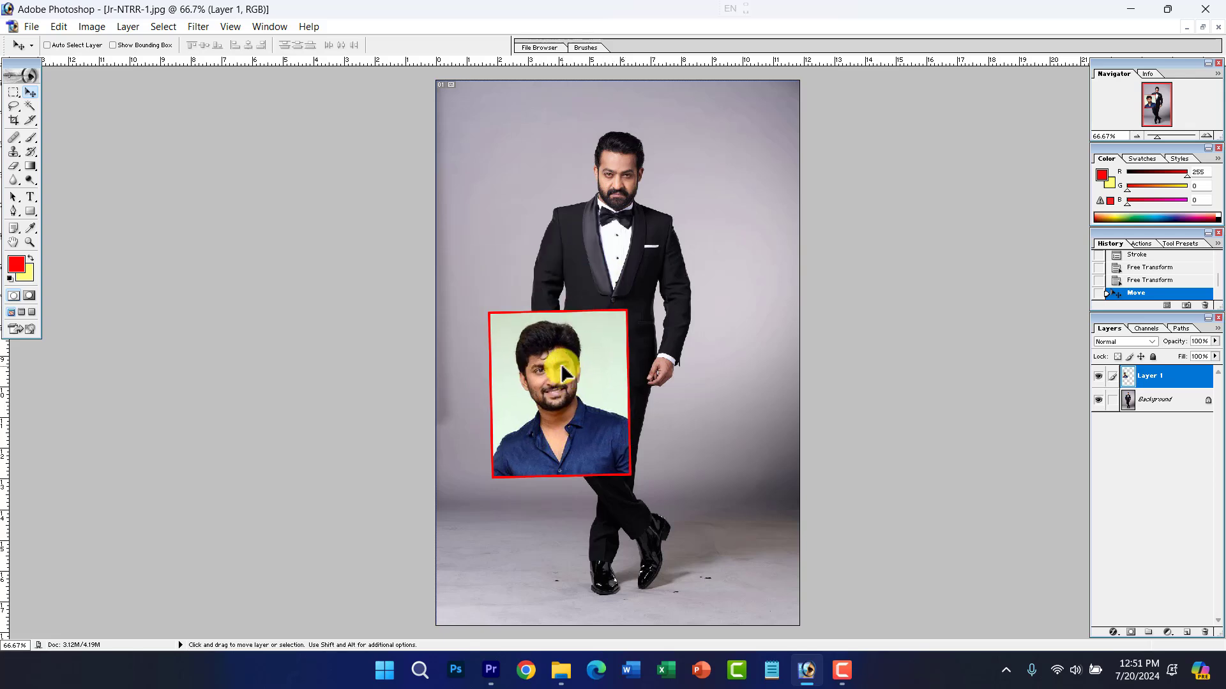
left_click(1154, 400)
left_click(1148, 382)
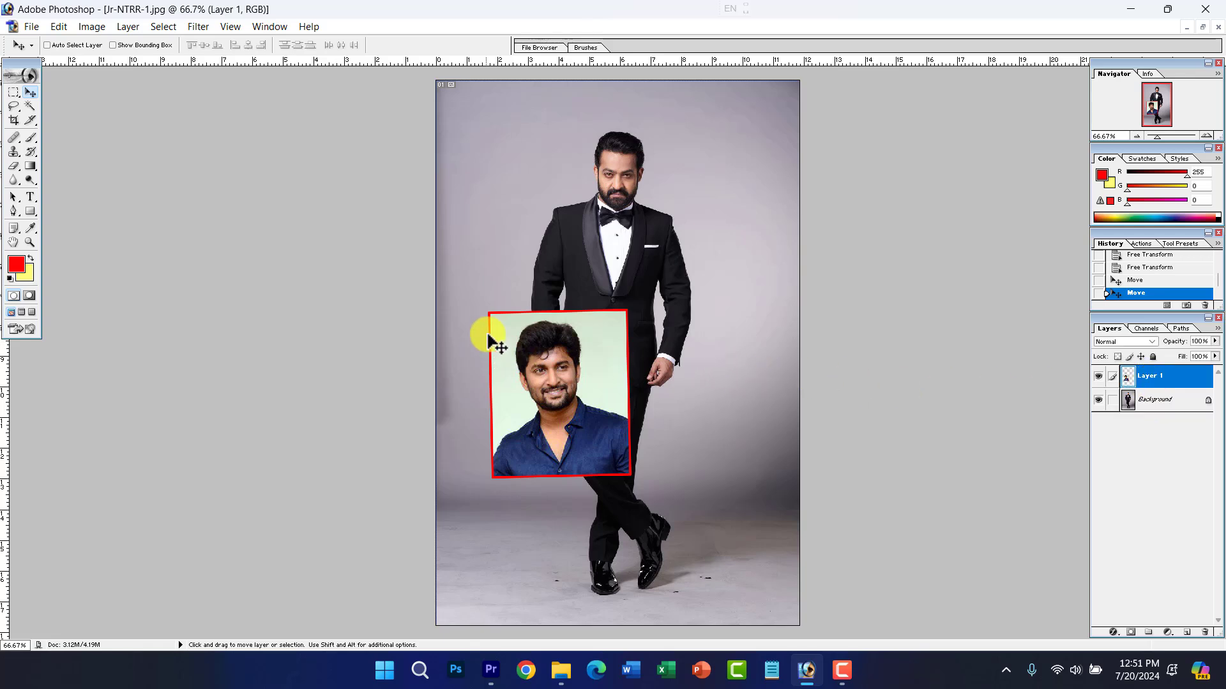
left_click_drag(556, 429, 696, 367)
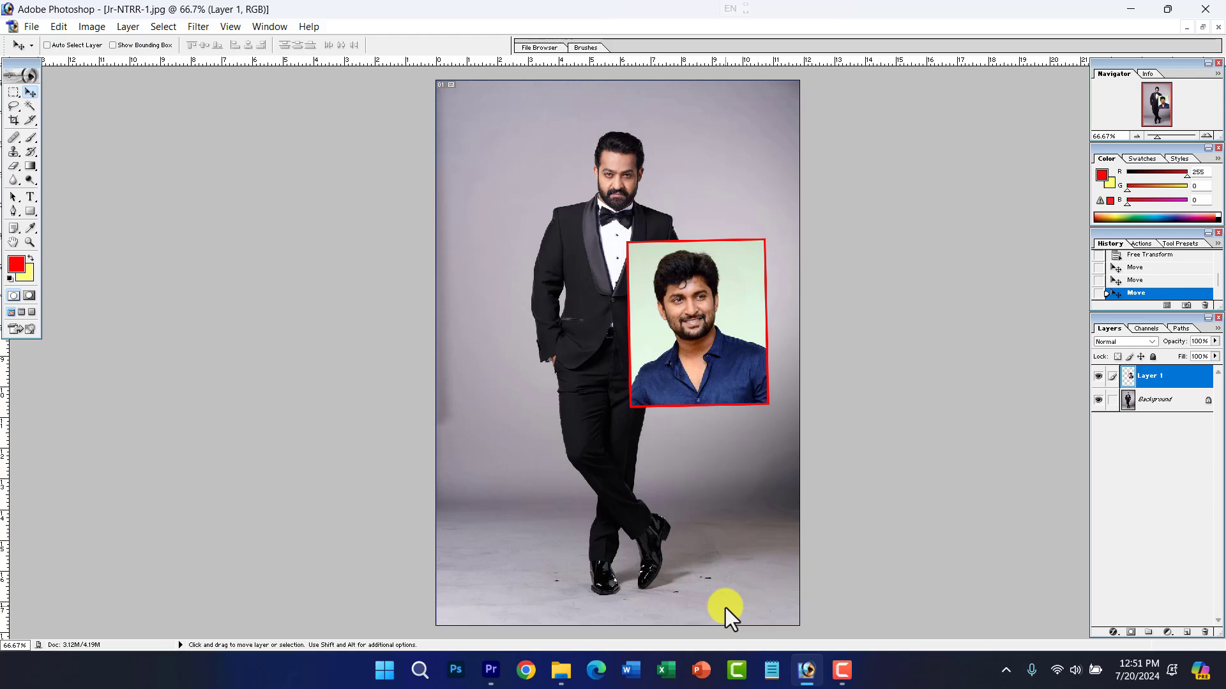
Step: Try the Perspective transform on the portrait layer
left_click(91, 26)
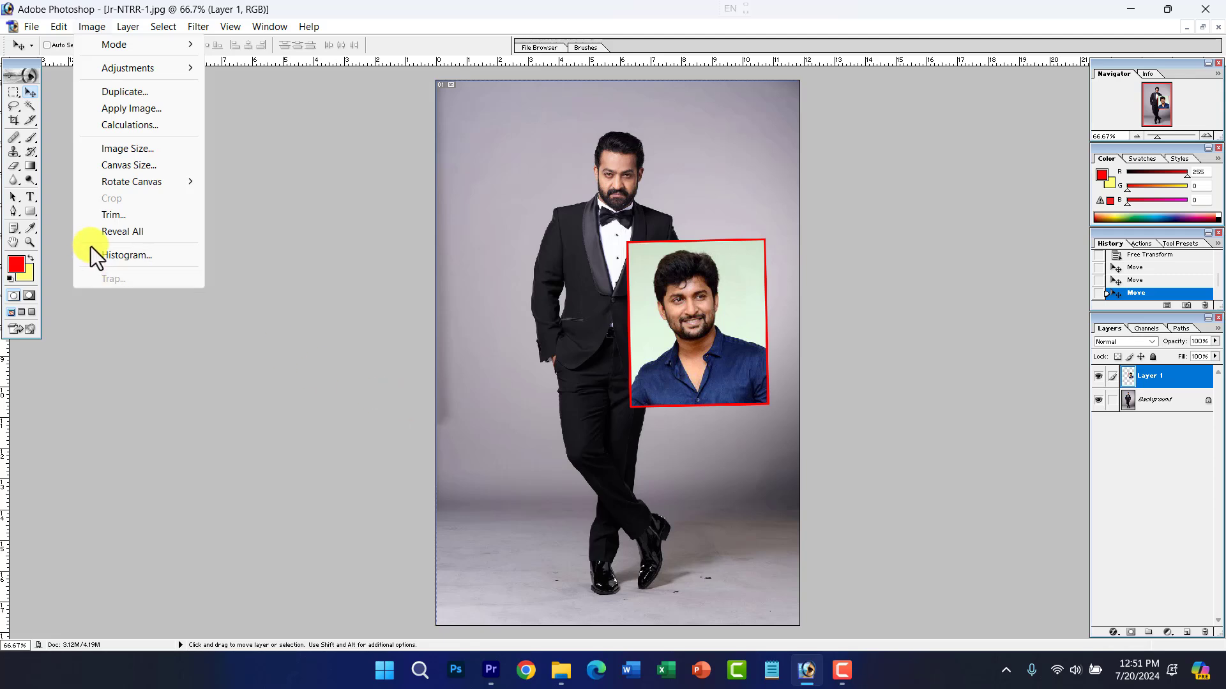
mouse_move(59, 26)
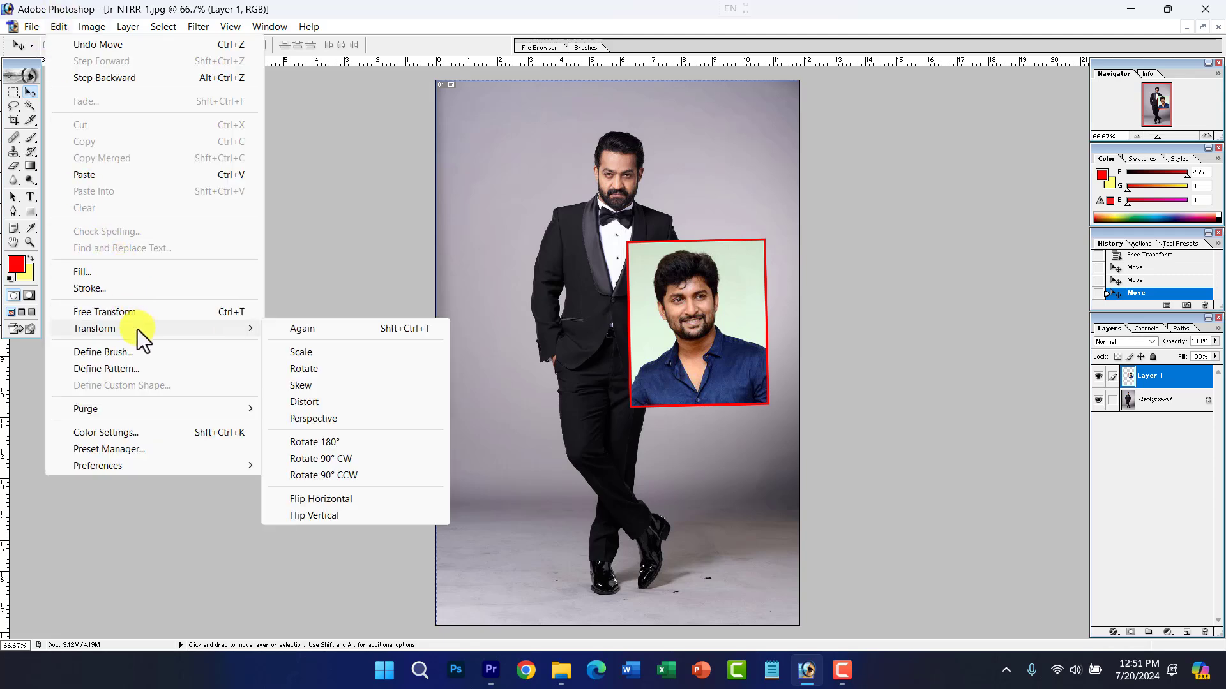
left_click(699, 347)
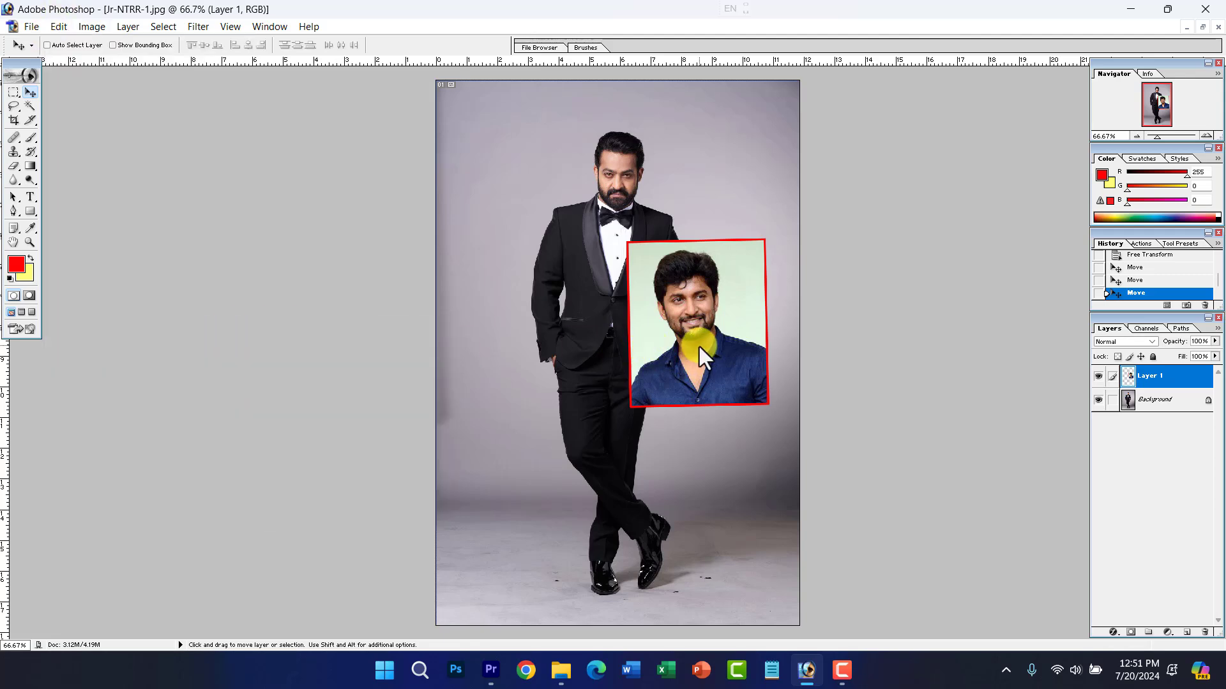
key("ctrl+t")
left_click(47, 30)
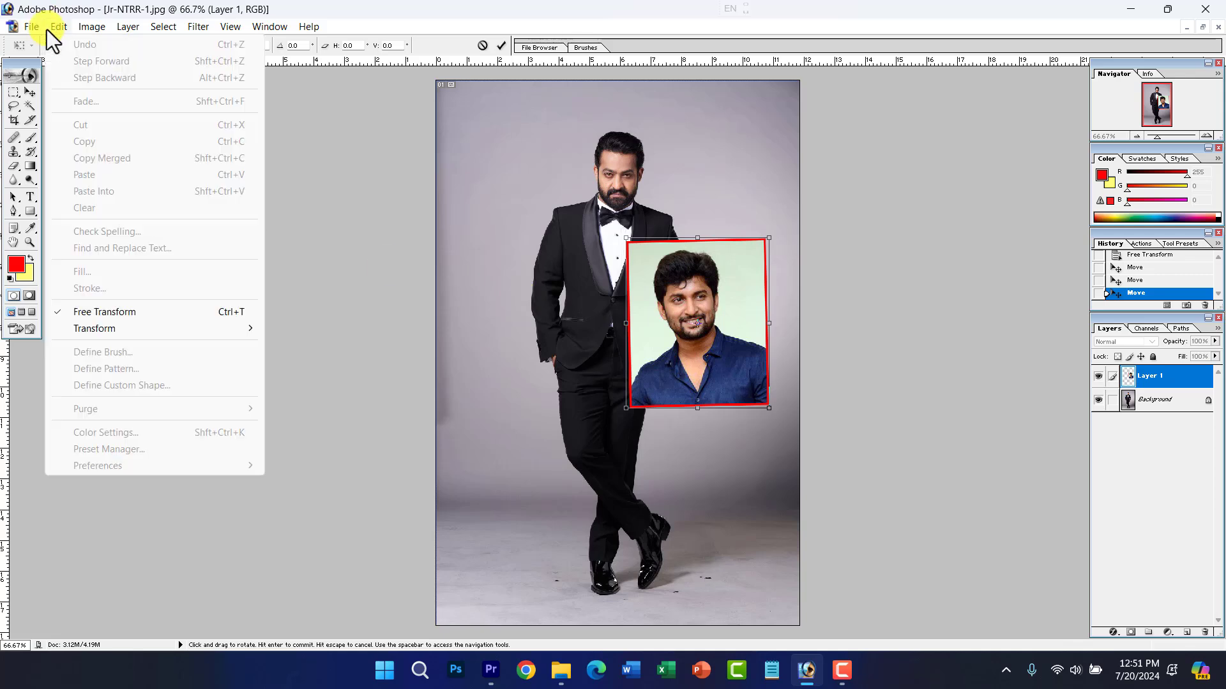
mouse_move(190, 327)
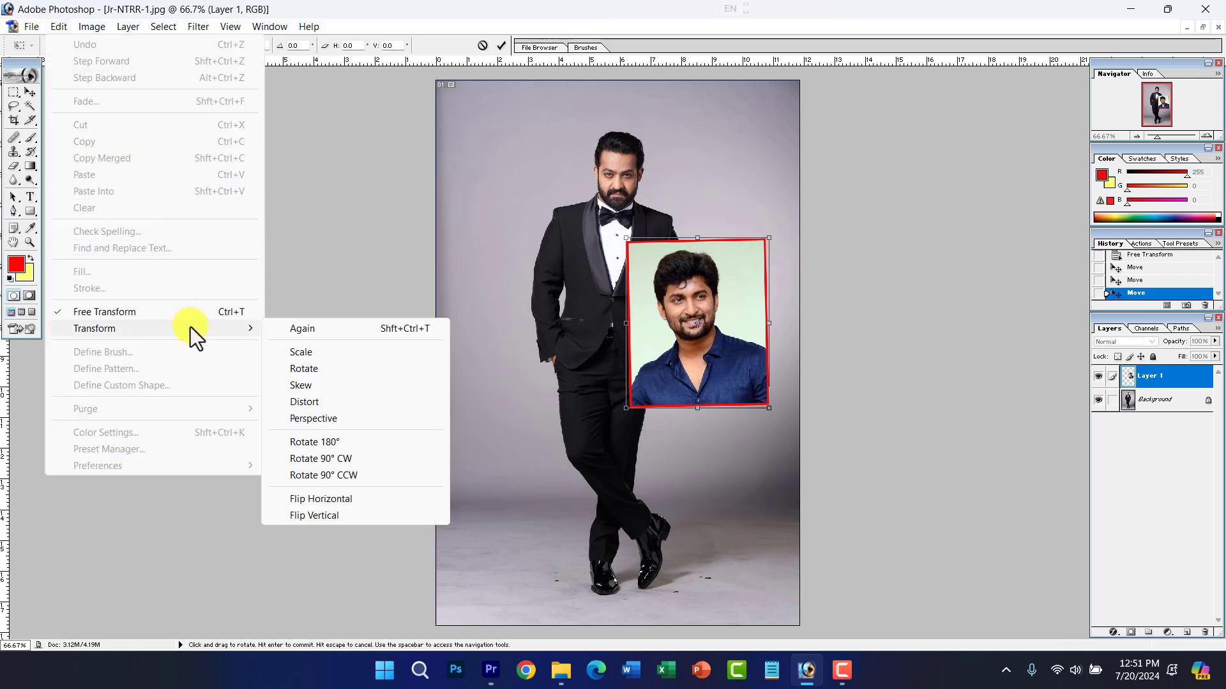
left_click(313, 420)
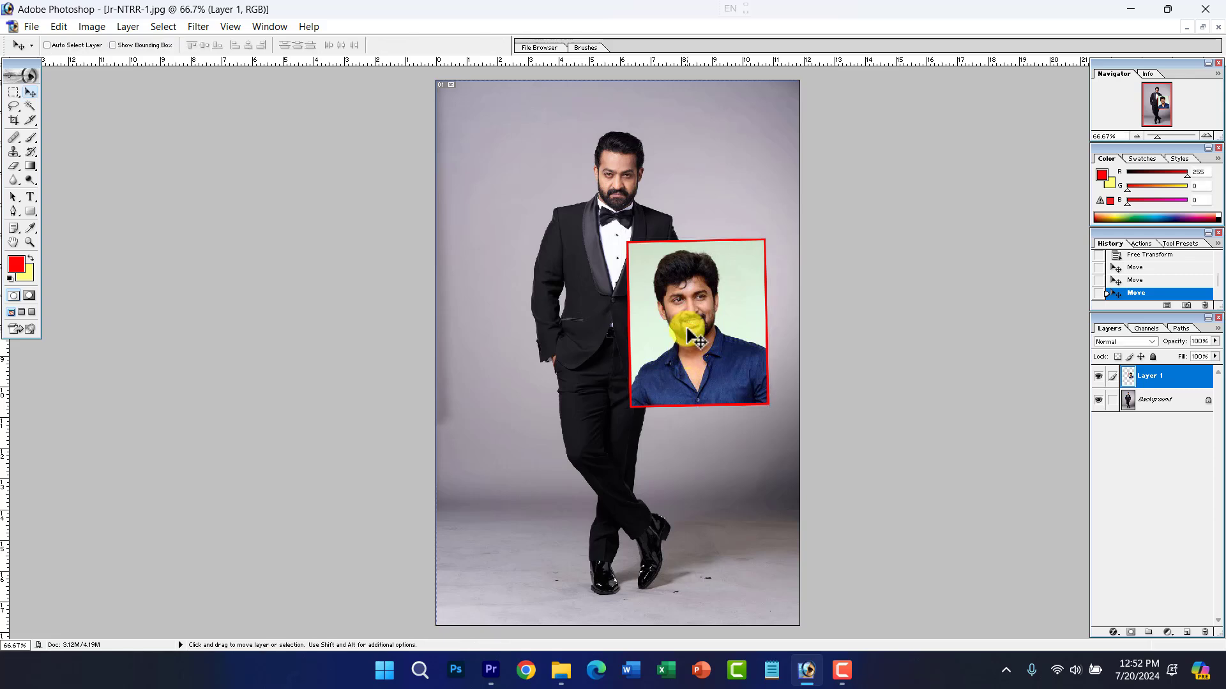
key("Return")
Step: Try the Distort transform on the portrait layer
key("ctrl+t")
right_click(682, 272)
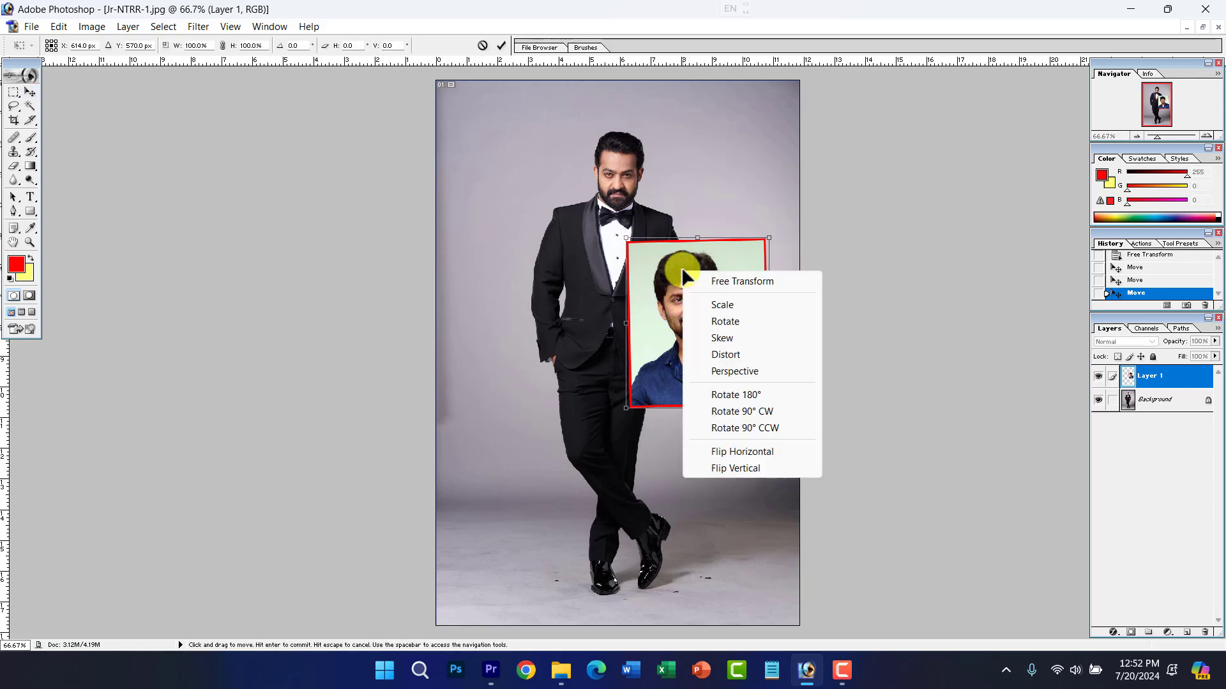
left_click(730, 355)
right_click(667, 308)
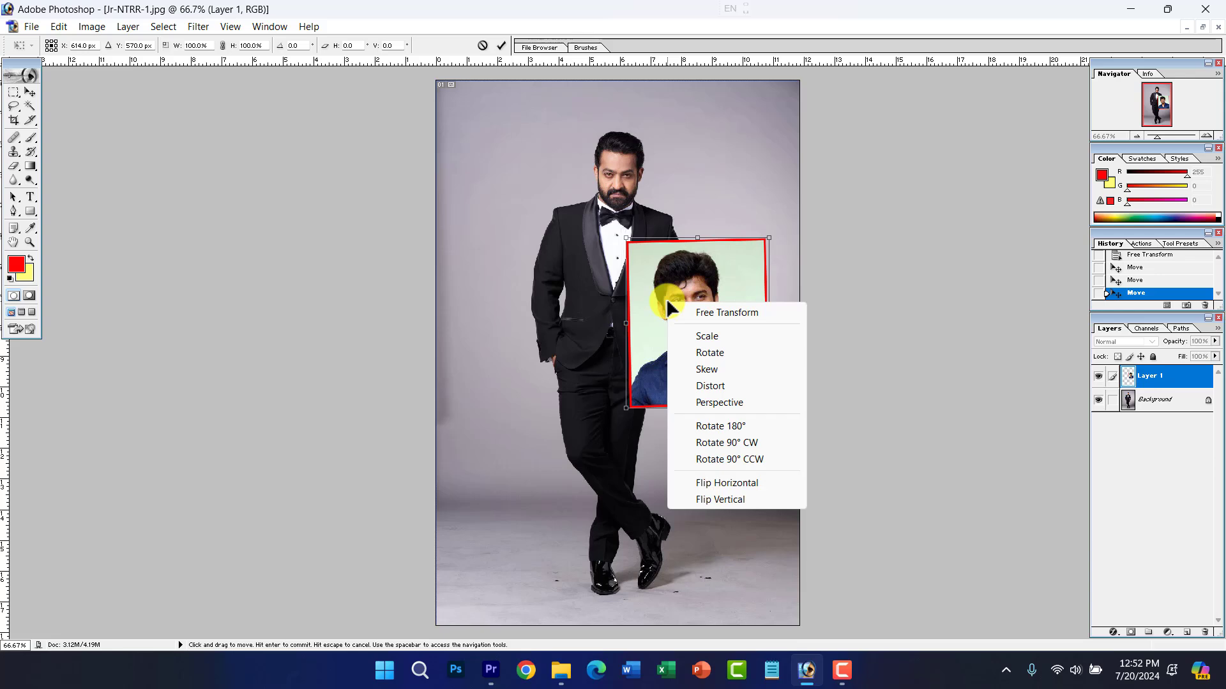
left_click(1159, 376)
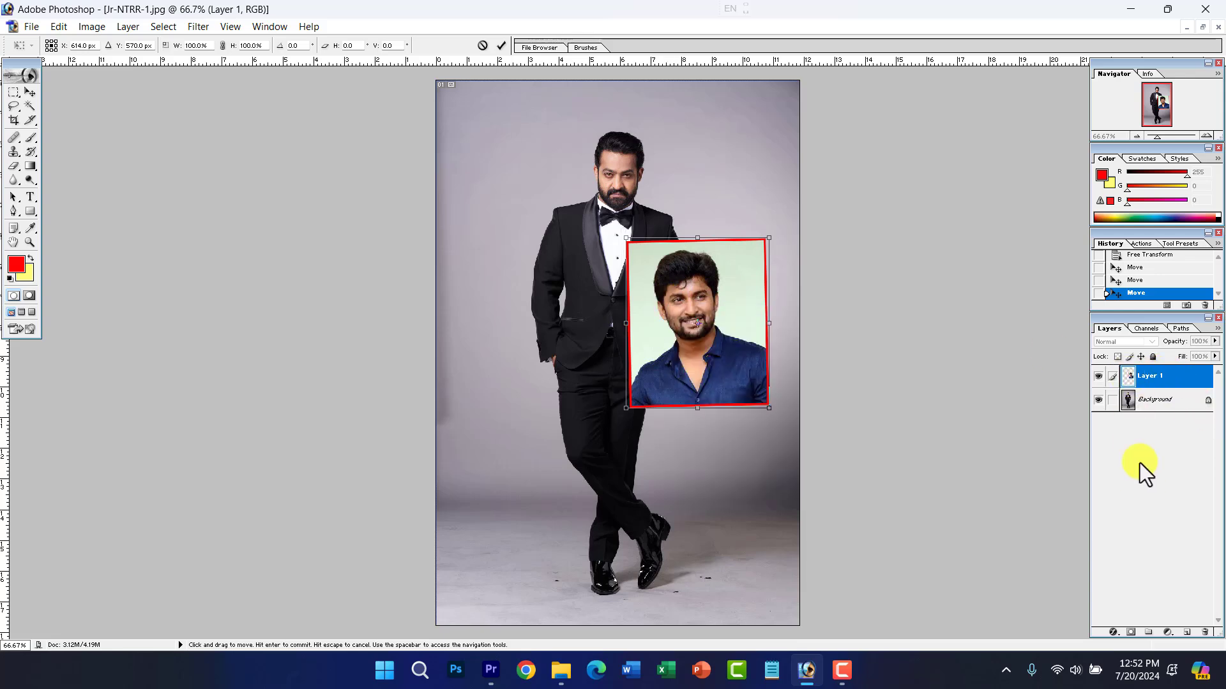
key("Return")
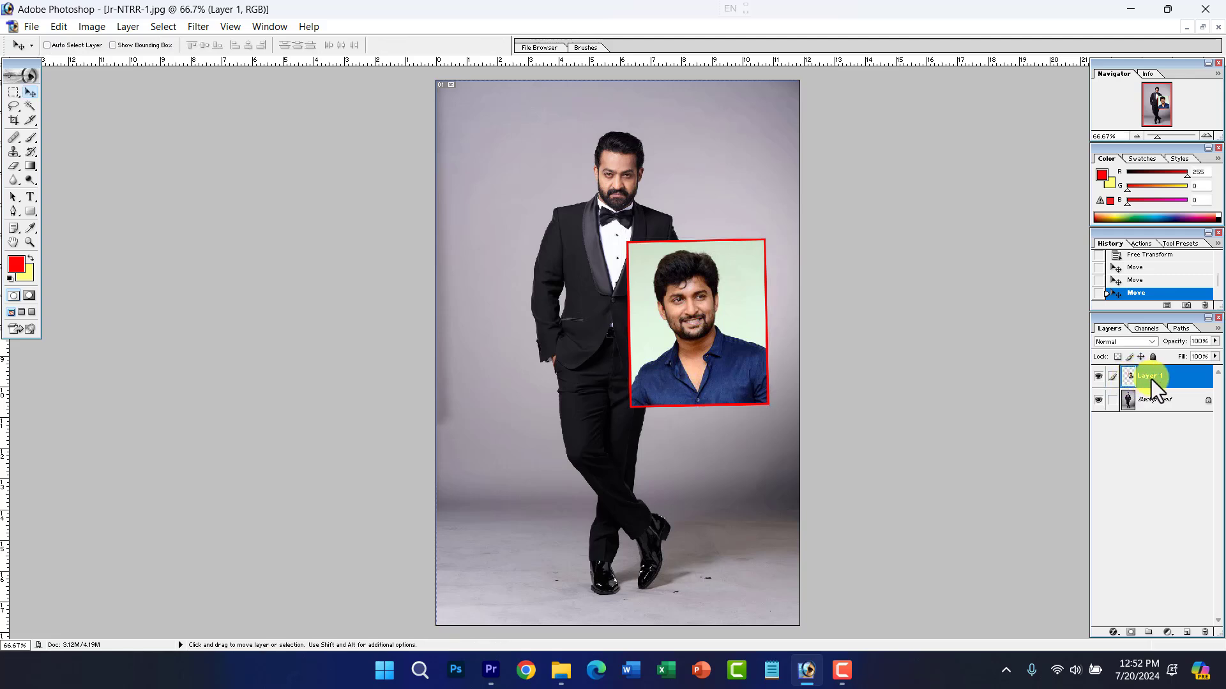
Step: Review the layer commands and the Free Transform options available for the portrait layer
right_click(1151, 379)
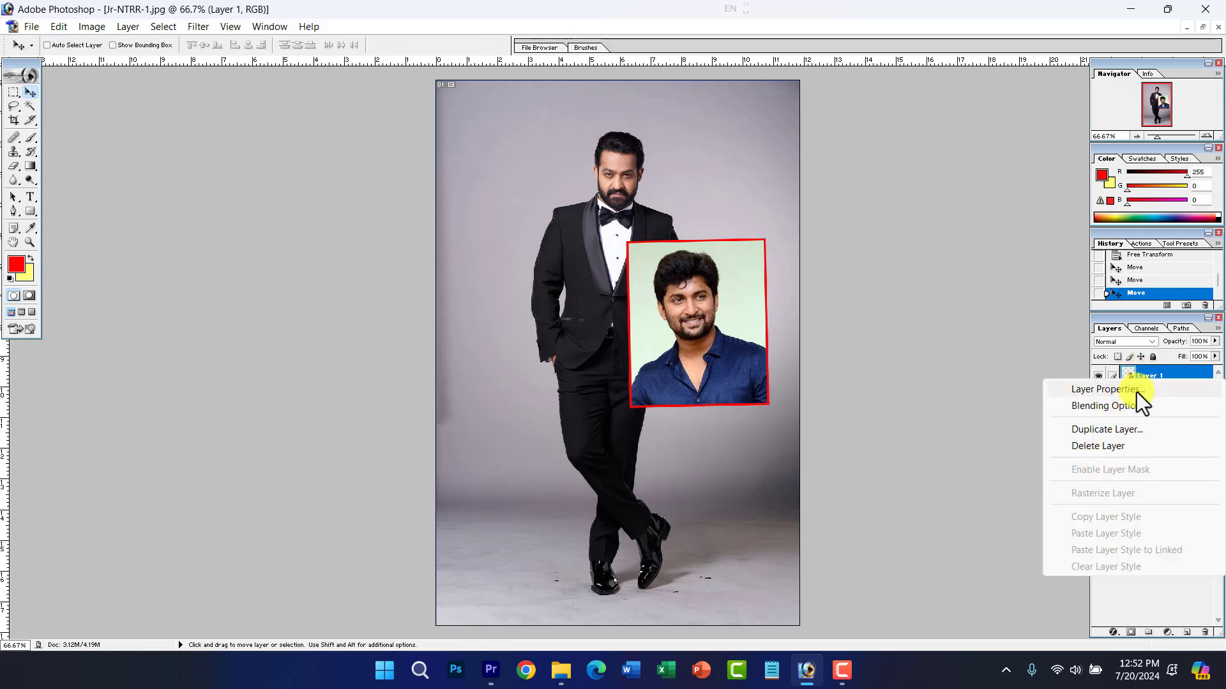
right_click(1130, 372)
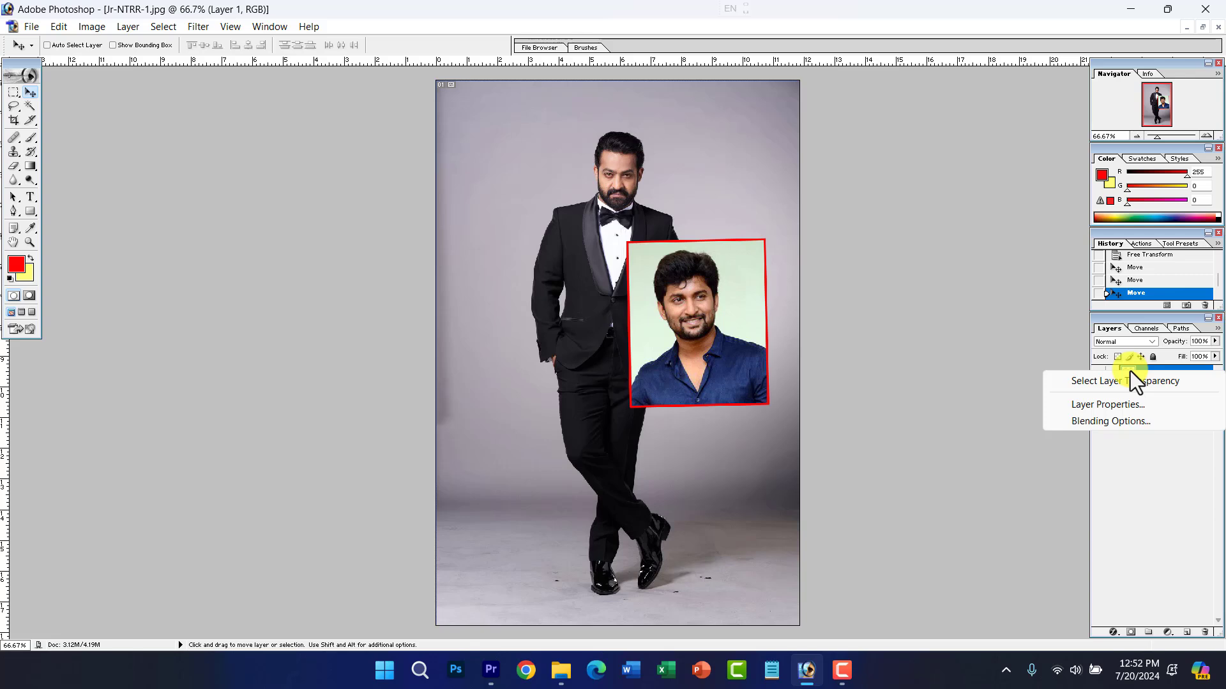
left_click(1151, 463)
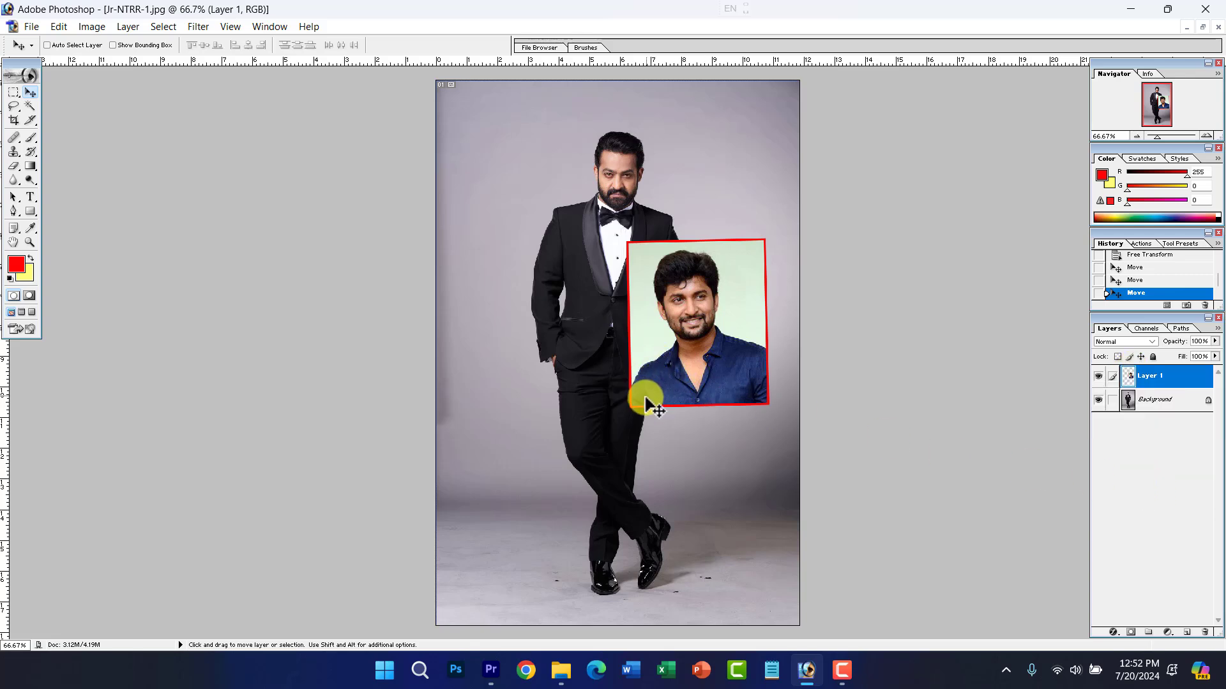
key("ctrl+t")
right_click(682, 287)
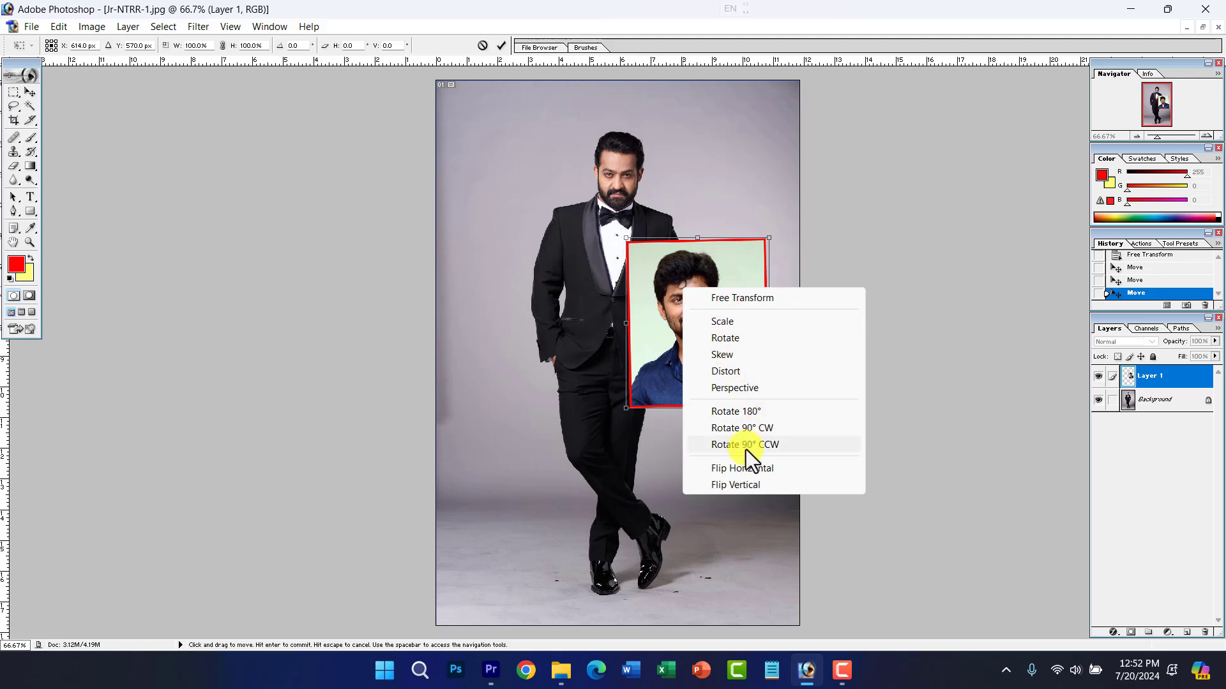
left_click(655, 317)
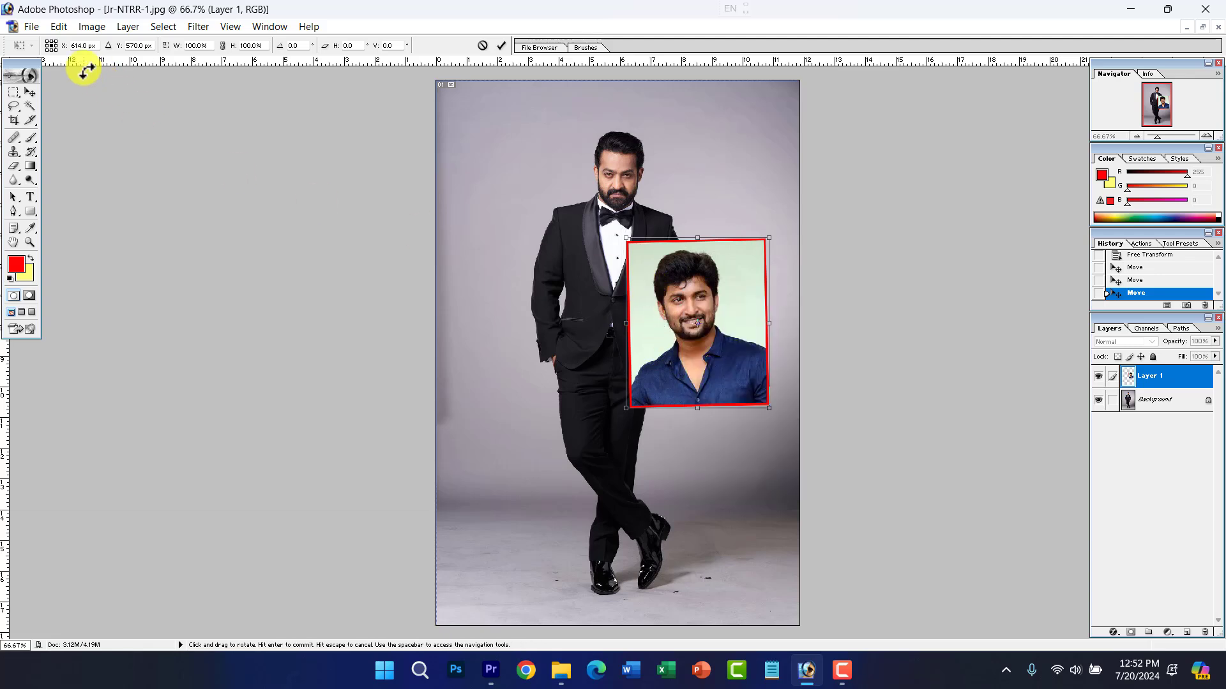
key("Return")
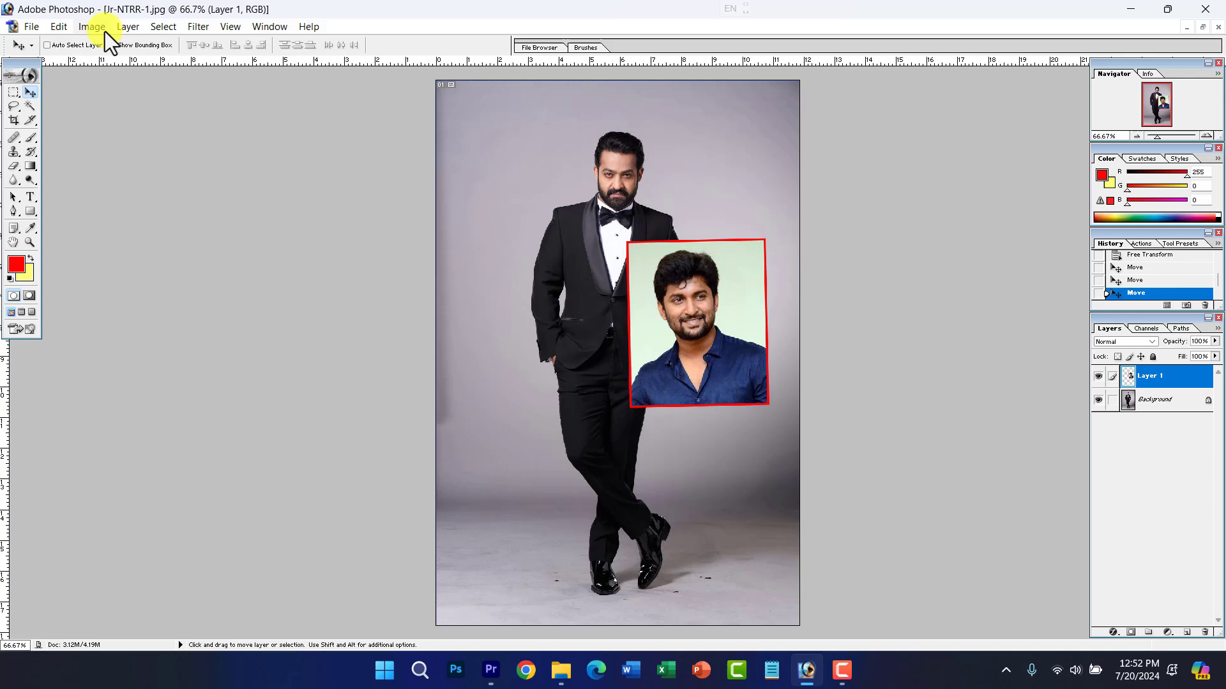
Step: Try converting the image to Grayscale mode with its layers flattened and undo the conversion
left_click(64, 27)
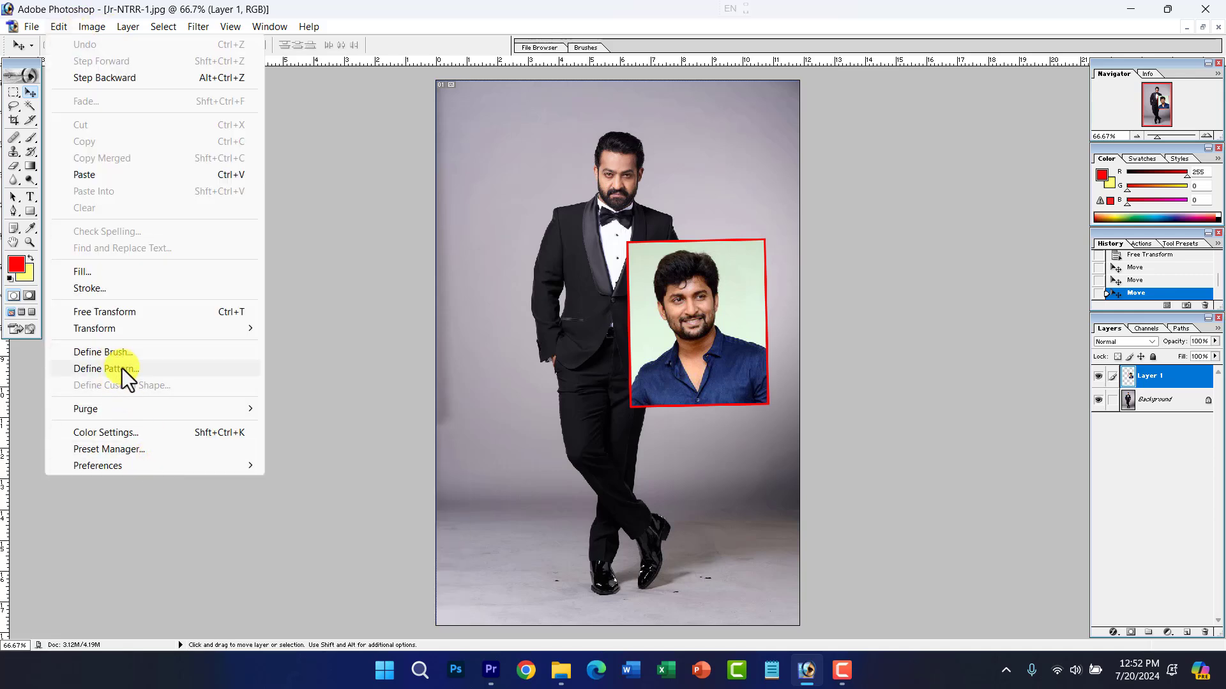
mouse_move(148, 473)
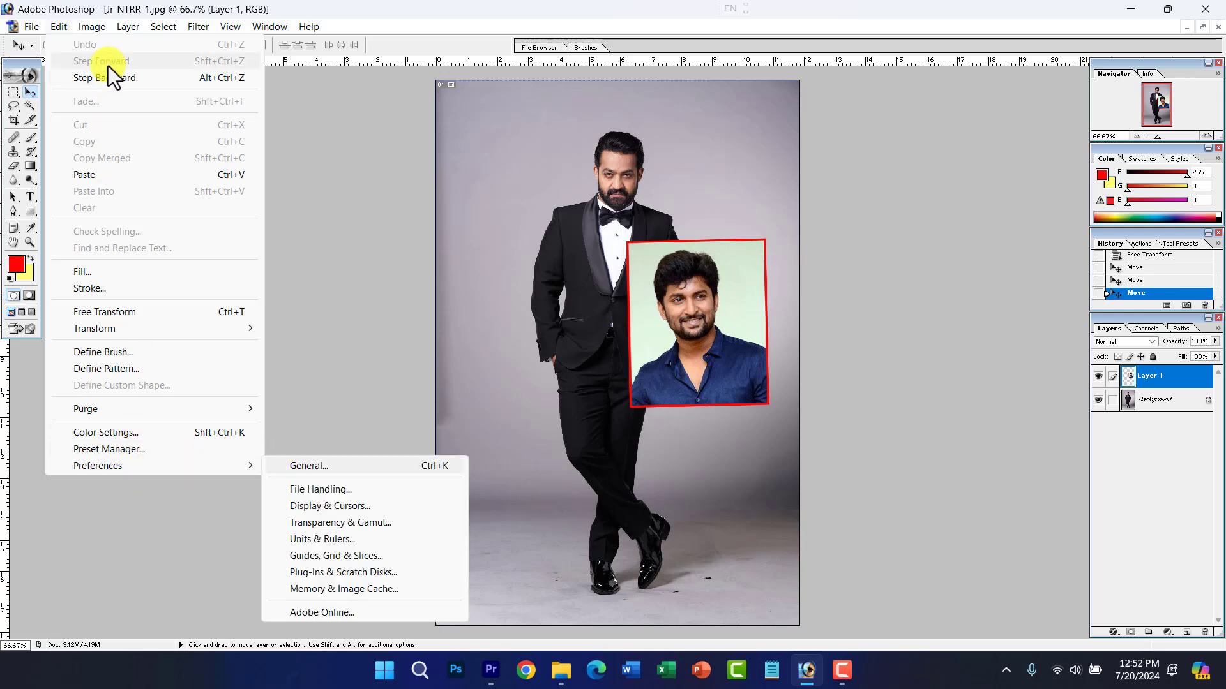
mouse_move(87, 21)
mouse_move(118, 47)
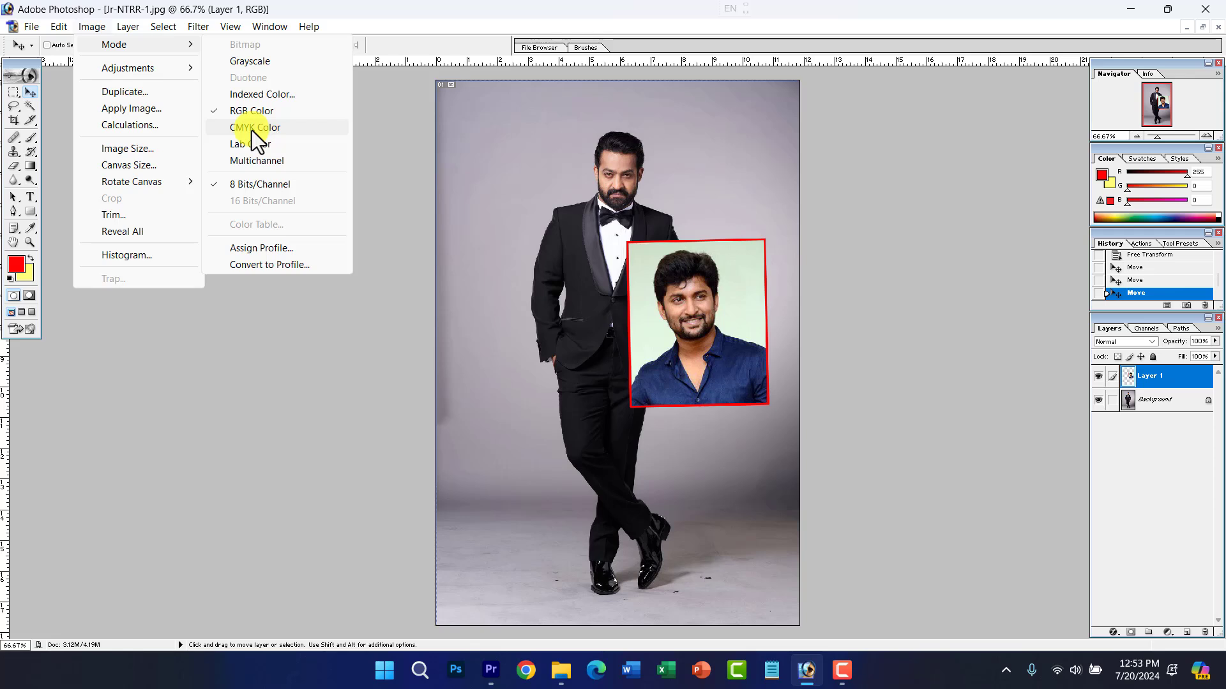
left_click(260, 63)
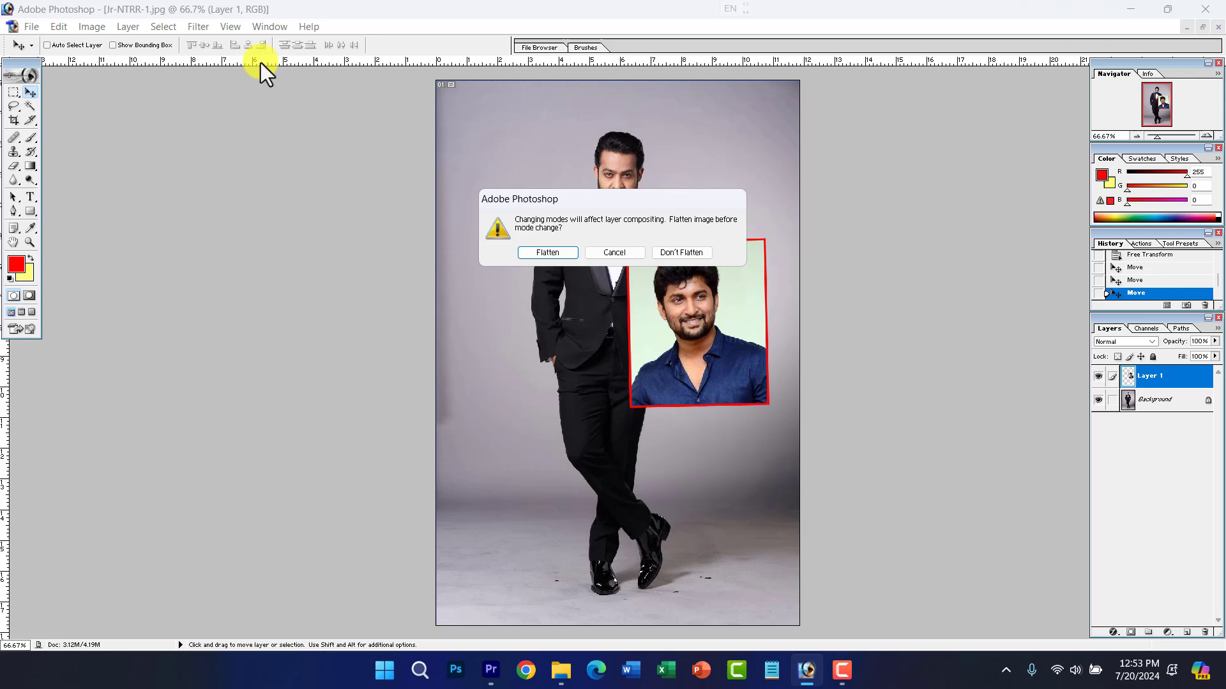
left_click(556, 251)
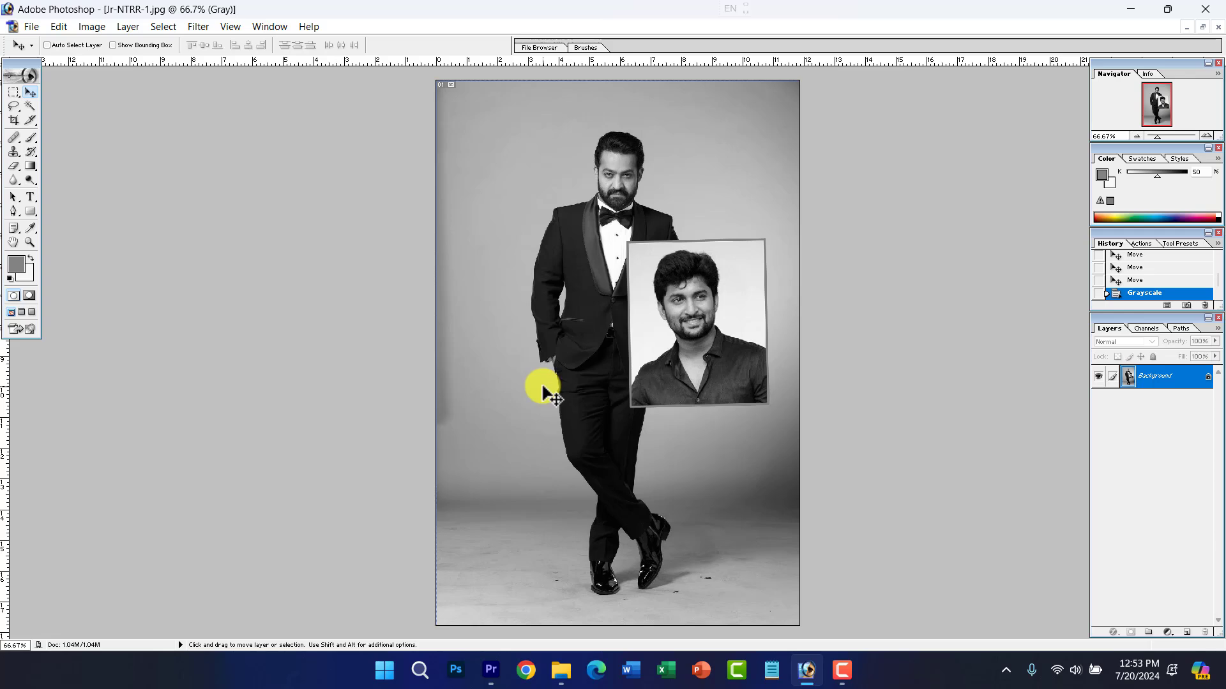
key("ctrl+z")
Step: Move the portrait layer to the photo's left edge and delete the layer
left_click_drag(698, 356, 518, 386)
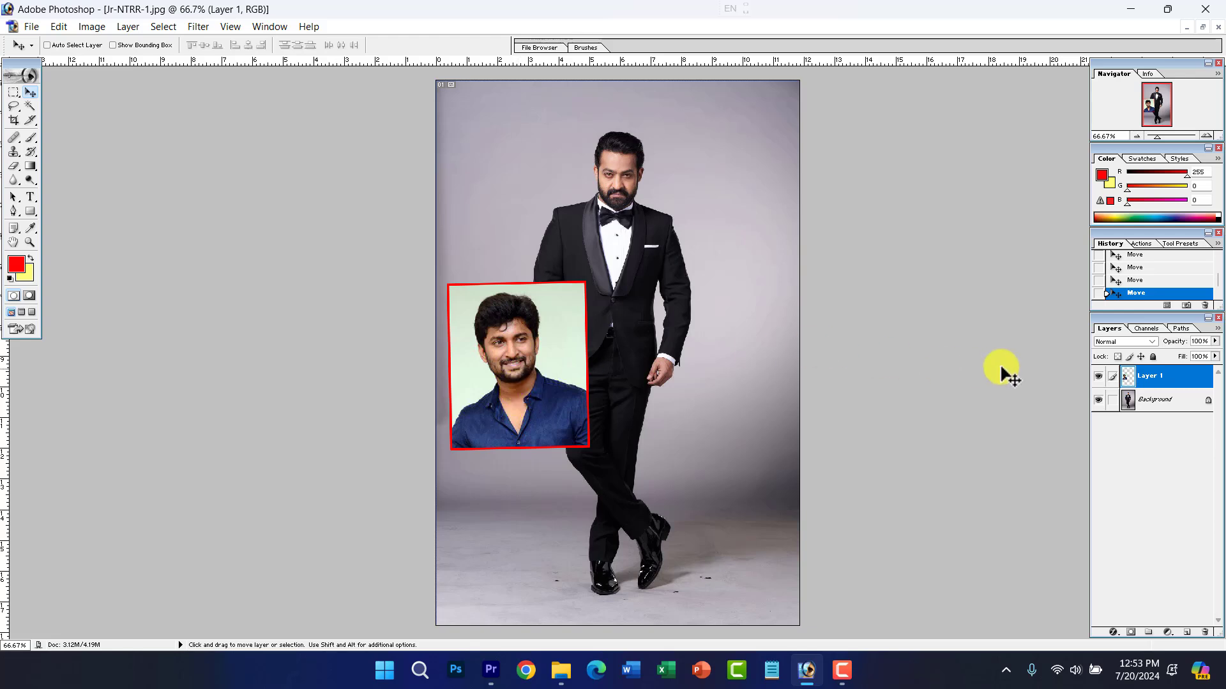
left_click(1204, 633)
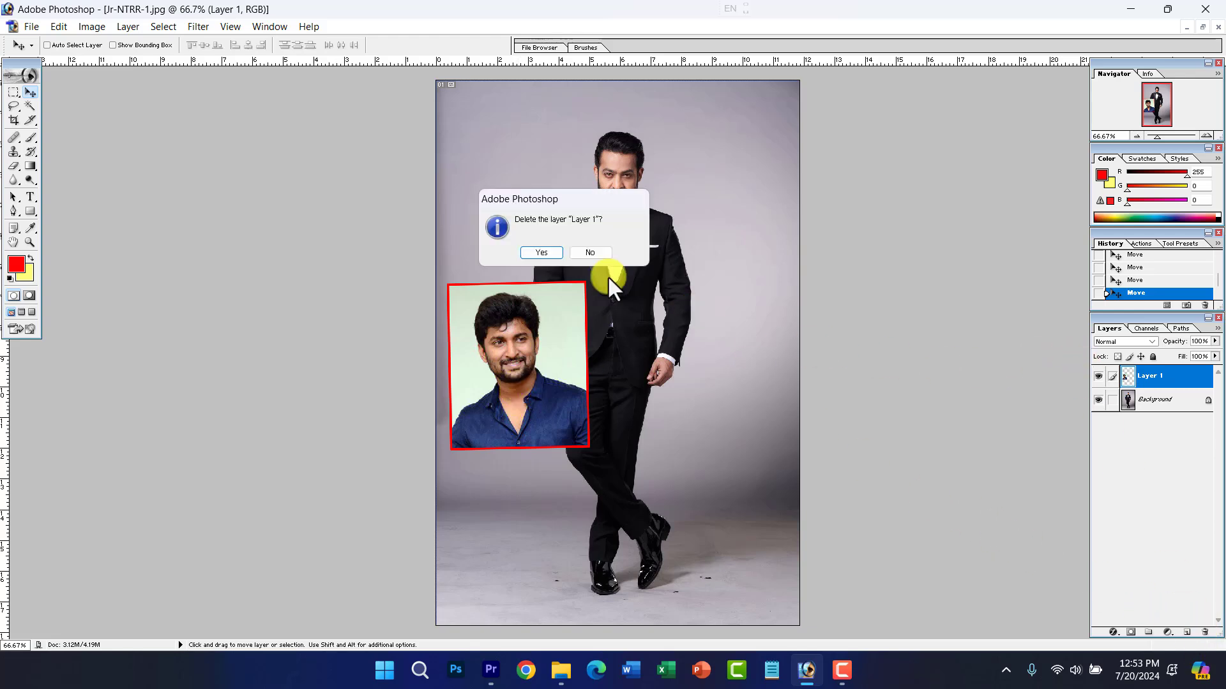
left_click(542, 252)
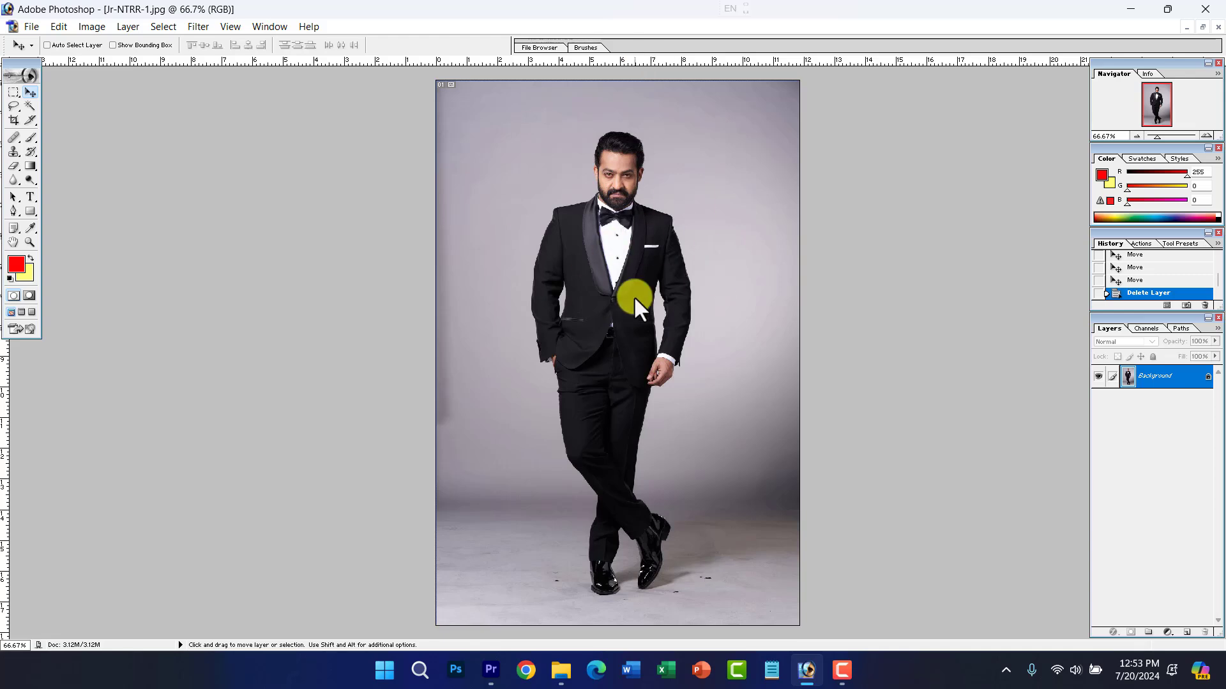
Step: Cover the whole photo with a red rectangle shape and float the Layers palette beside the canvas
left_click(31, 212)
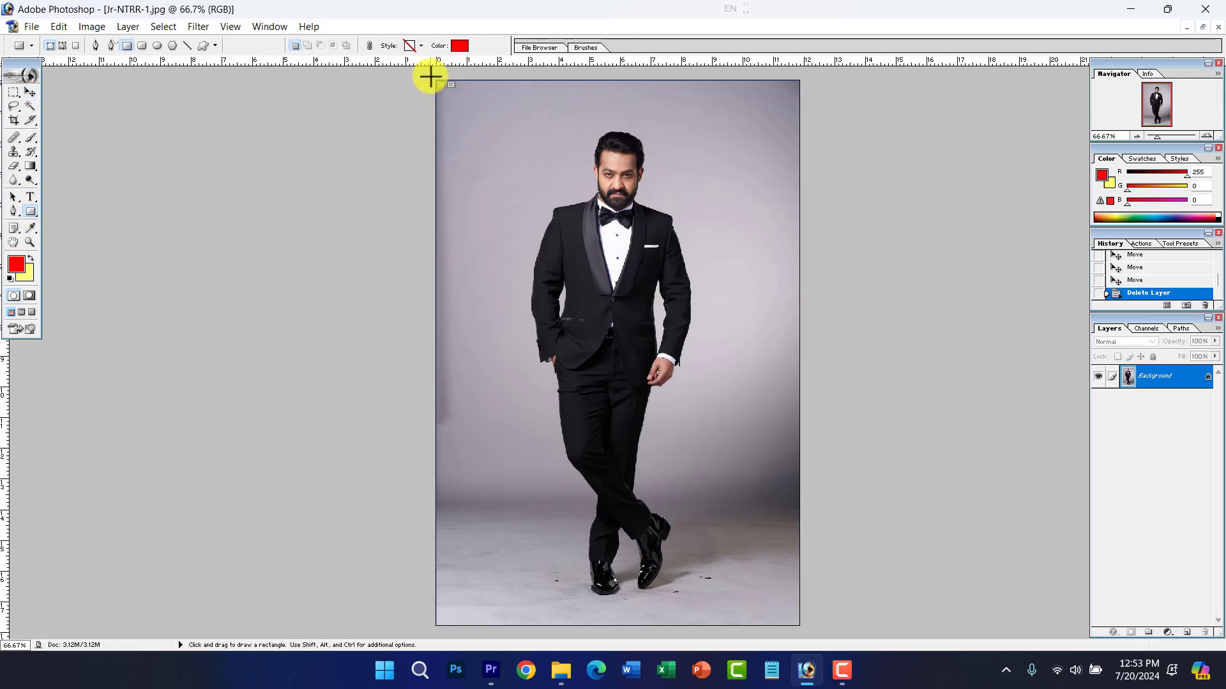
left_click_drag(431, 81, 804, 626)
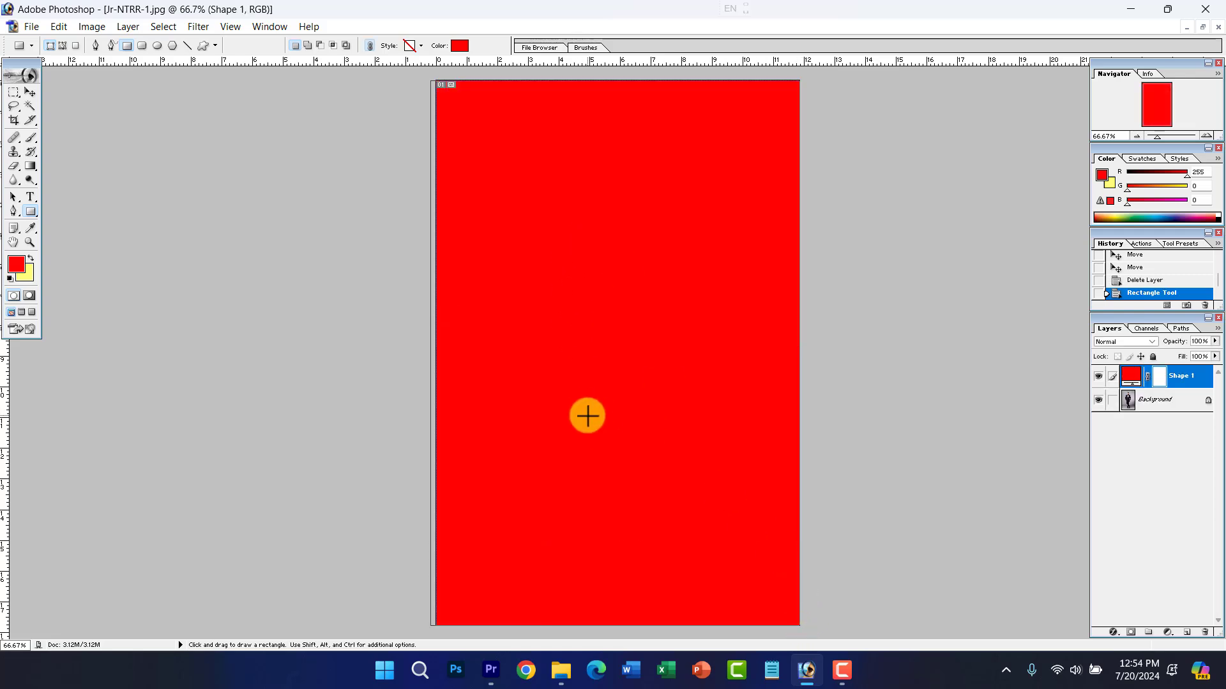
left_click_drag(1123, 317, 923, 62)
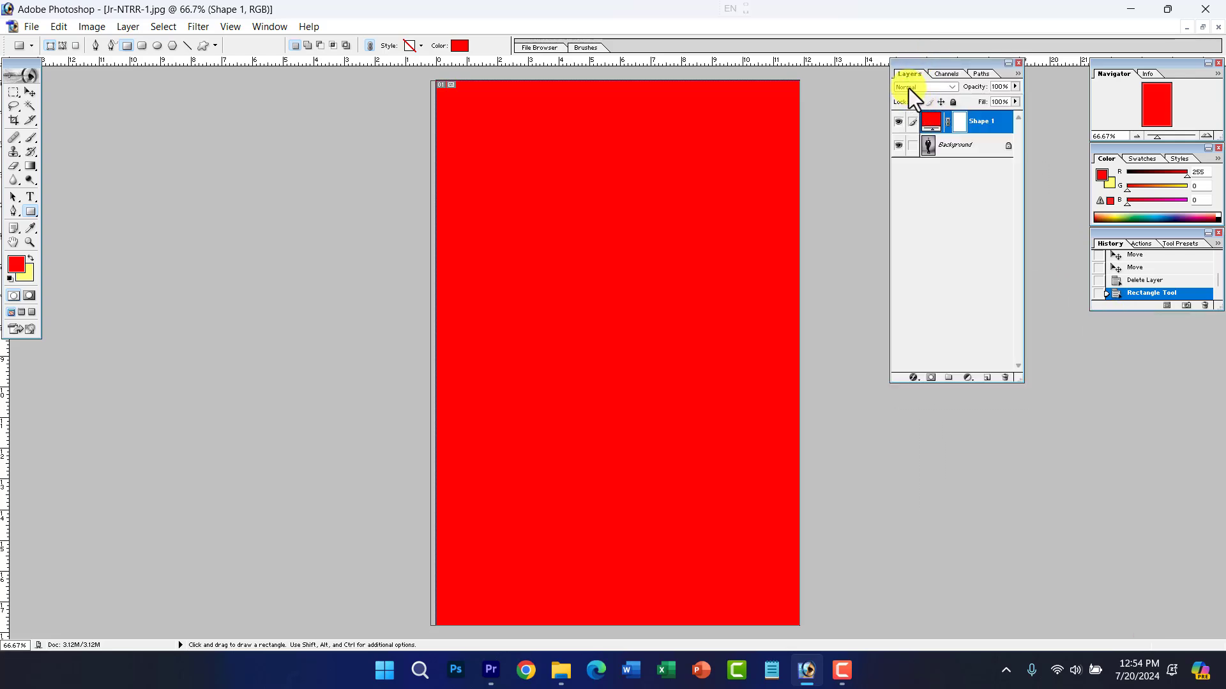
Step: Try the Luminosity, Color, Saturation and Hue blend modes in turn on the red shape layer
left_click(950, 88)
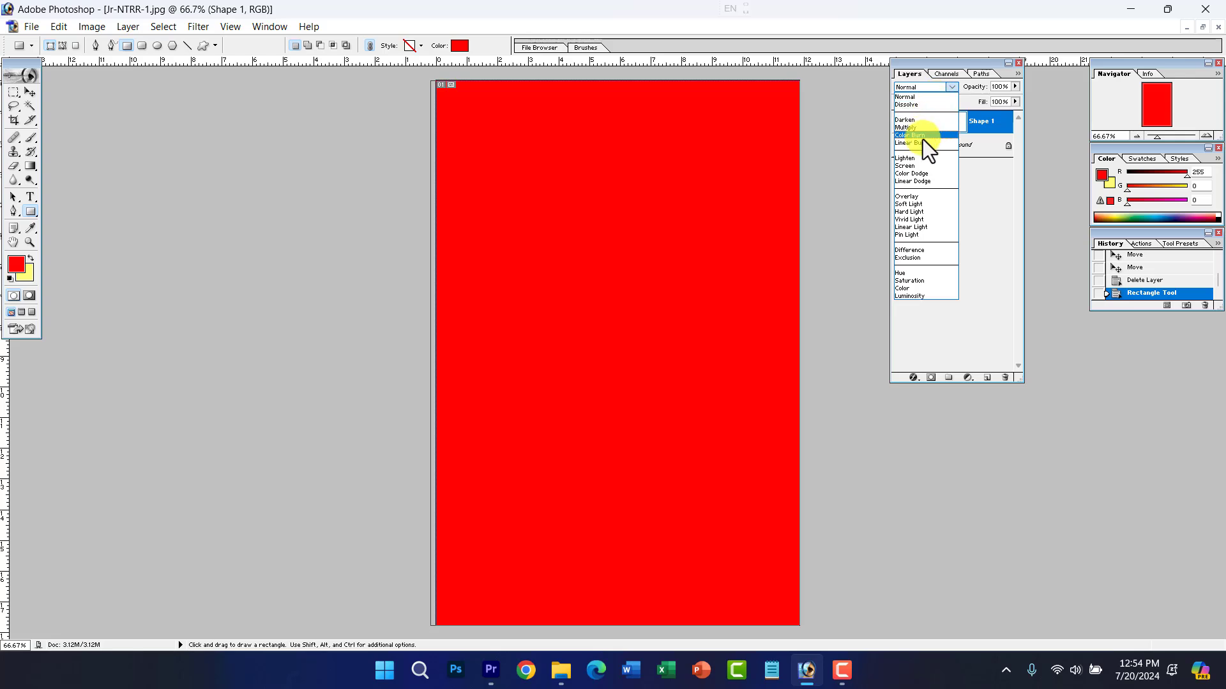
left_click(907, 298)
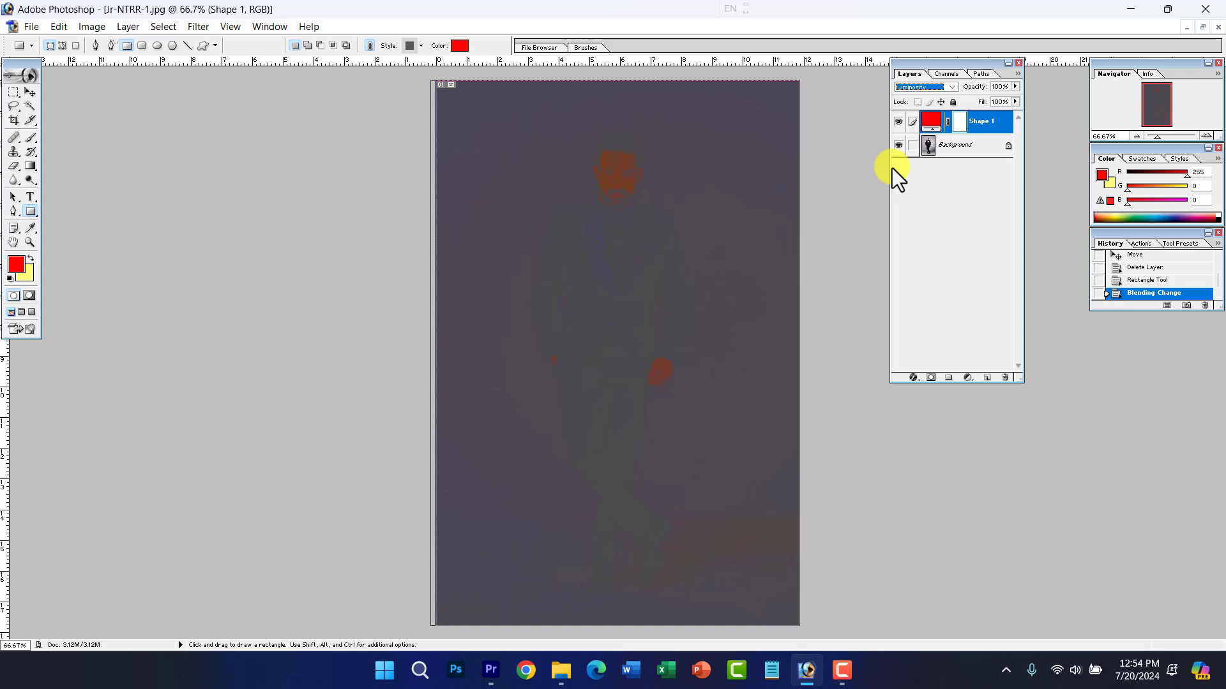
left_click(949, 87)
left_click(933, 289)
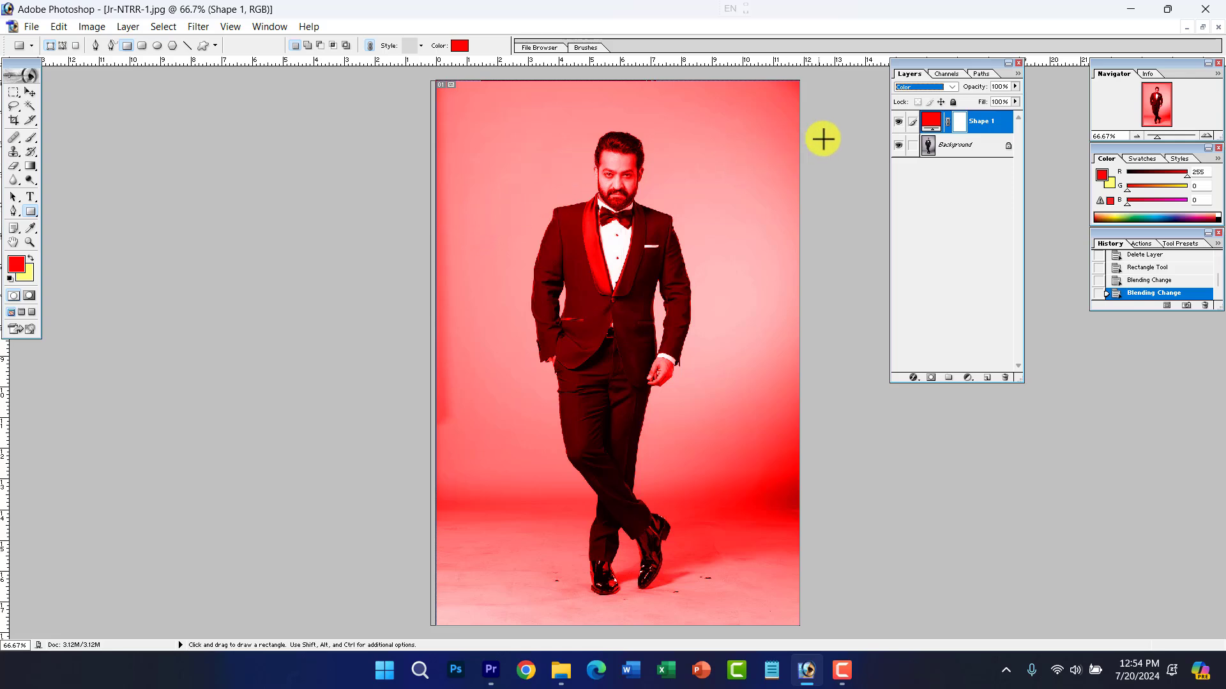
left_click(950, 87)
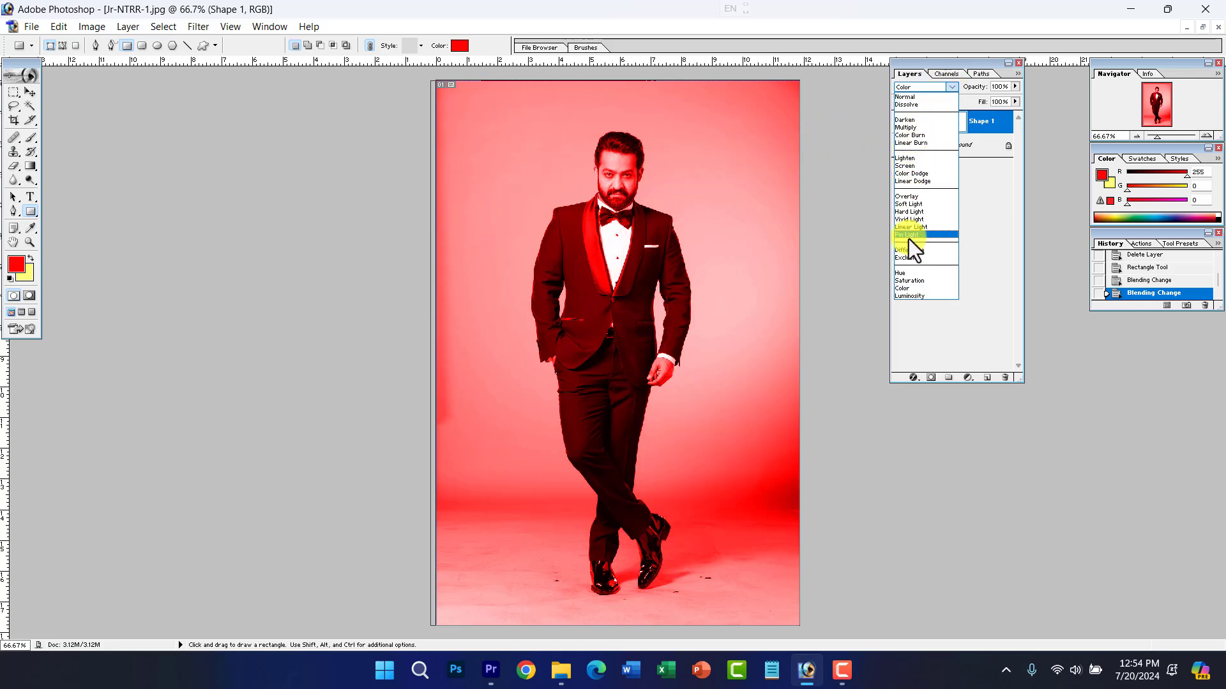
left_click(902, 281)
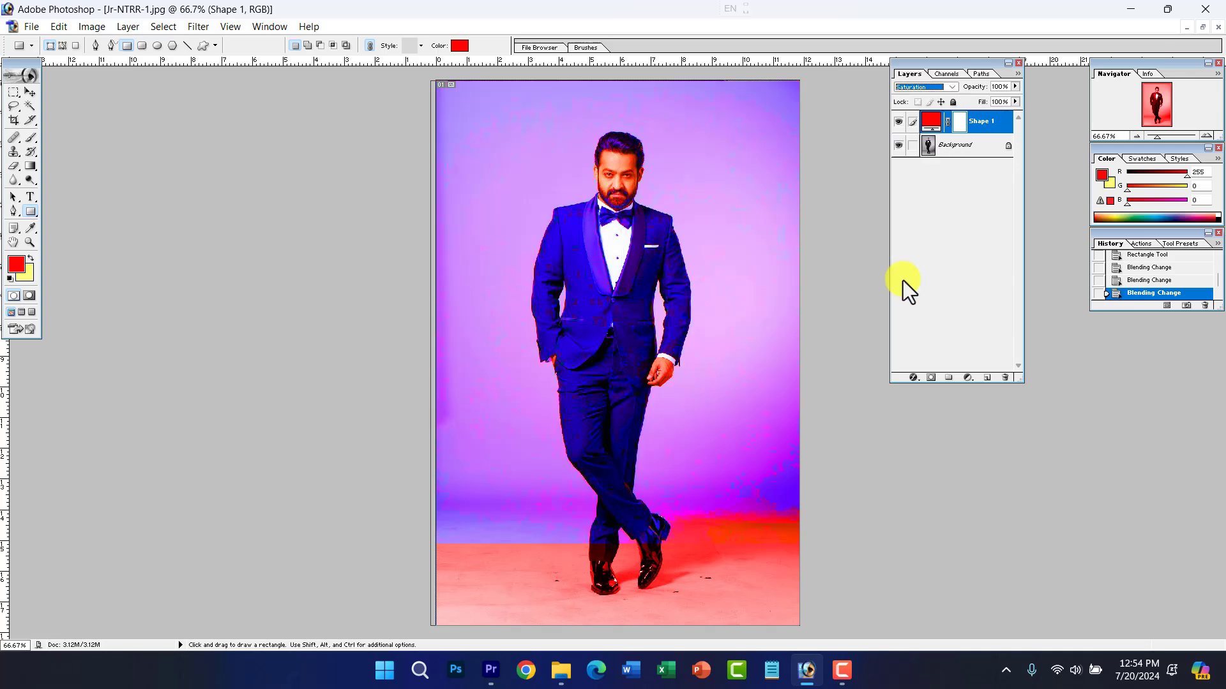
left_click(944, 88)
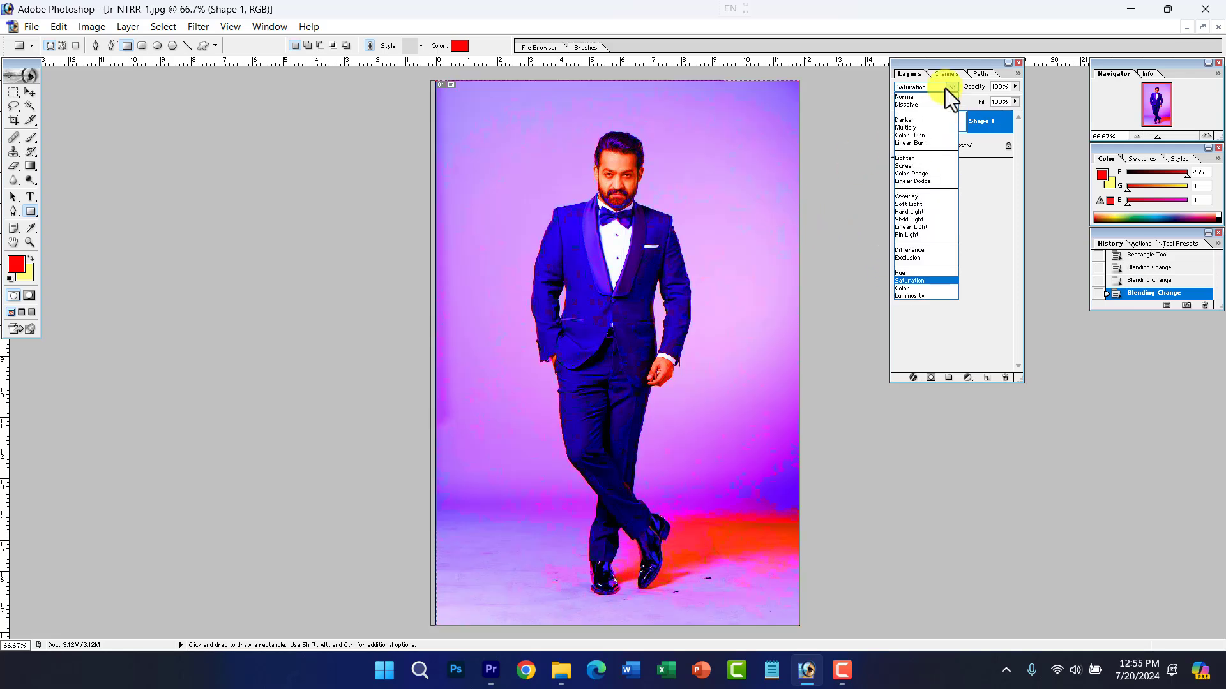
left_click(901, 273)
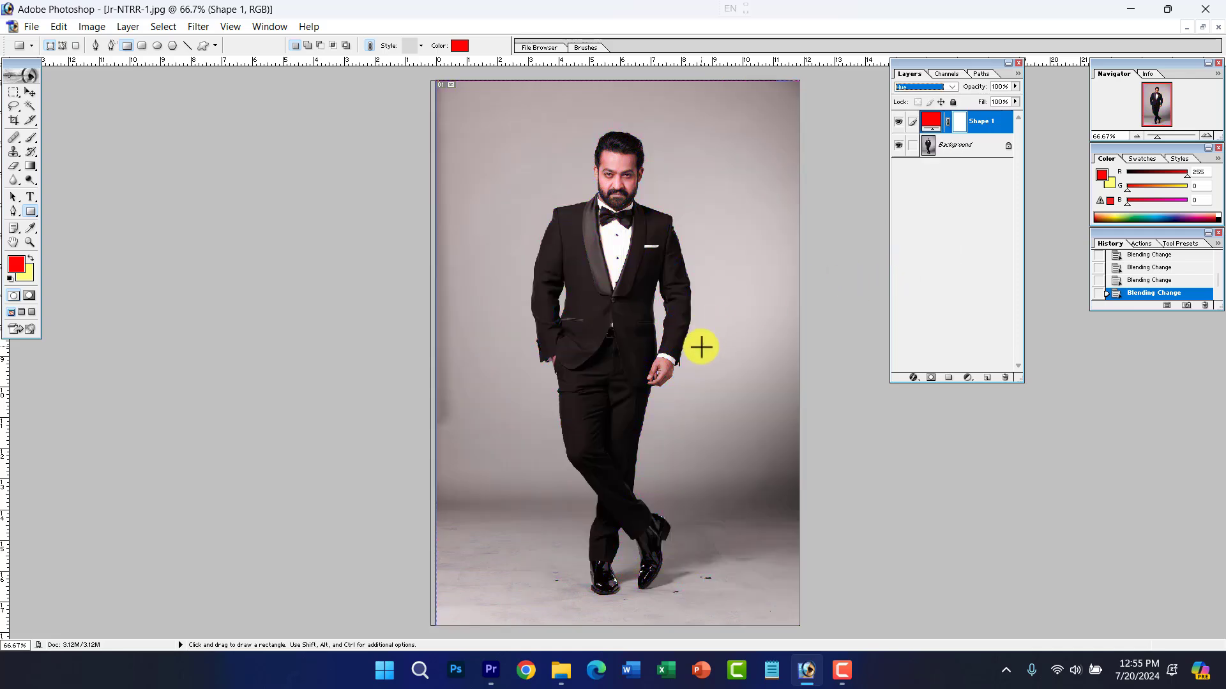
Step: Try the Exclusion, Pin Light and Linear Light blend modes on the red shape layer
left_click(952, 86)
left_click(910, 259)
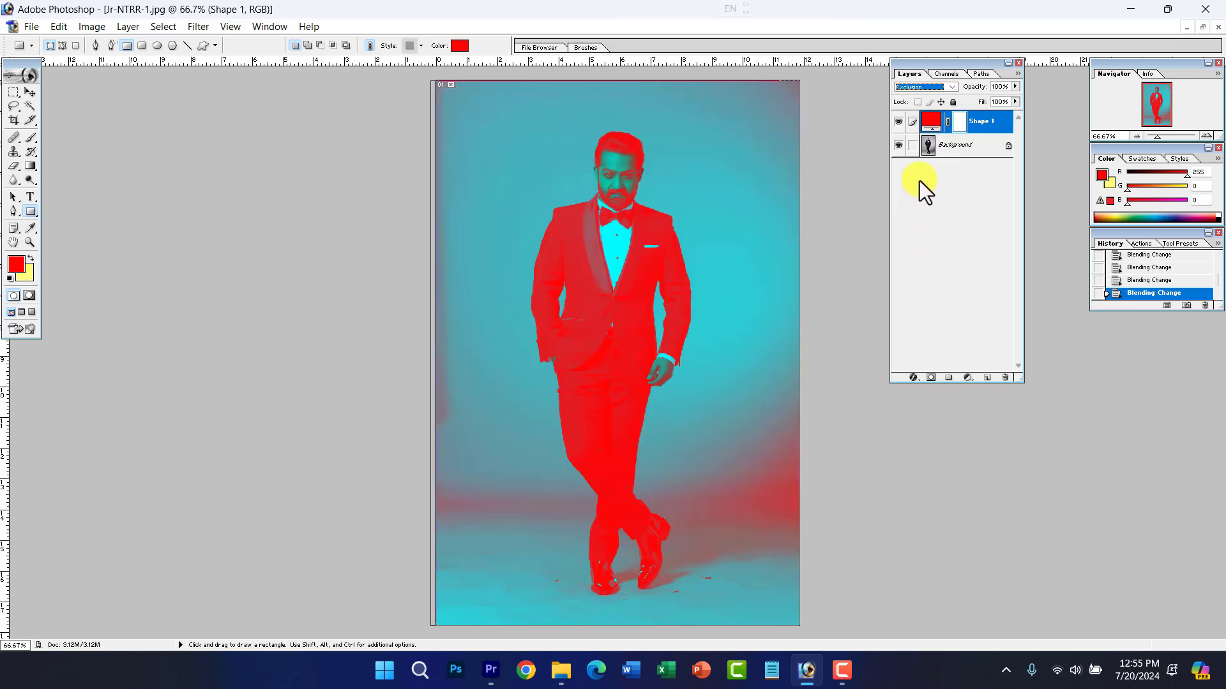
left_click(936, 89)
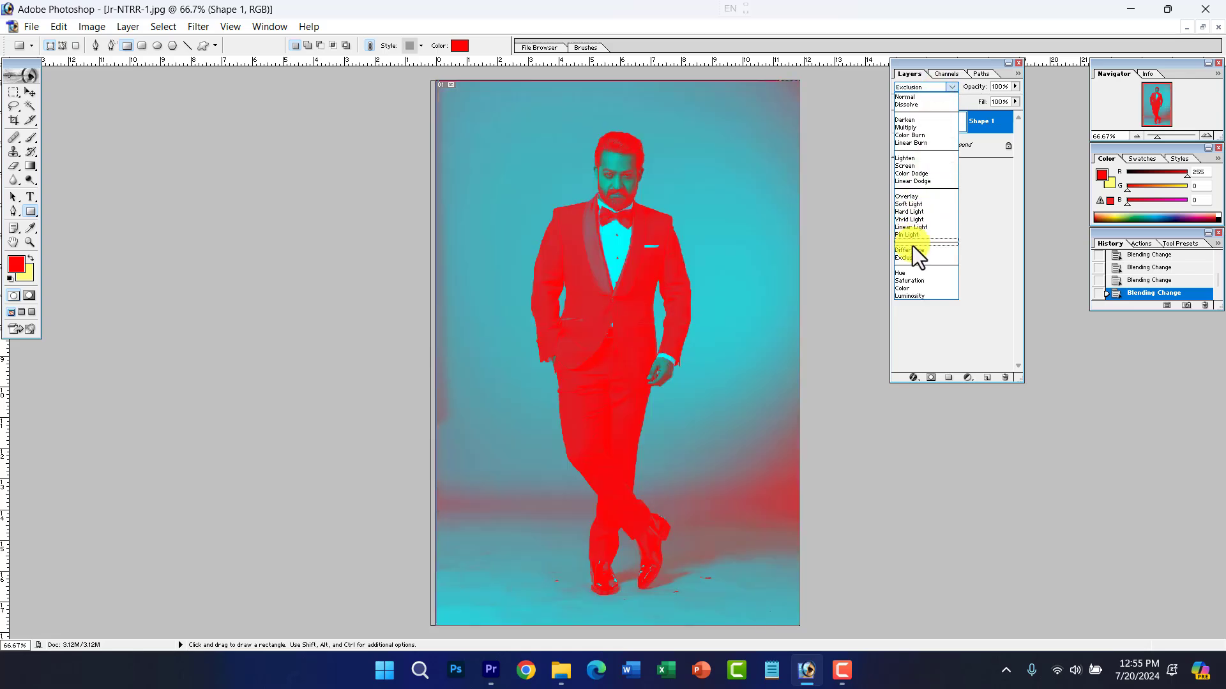
left_click(913, 248)
left_click(937, 89)
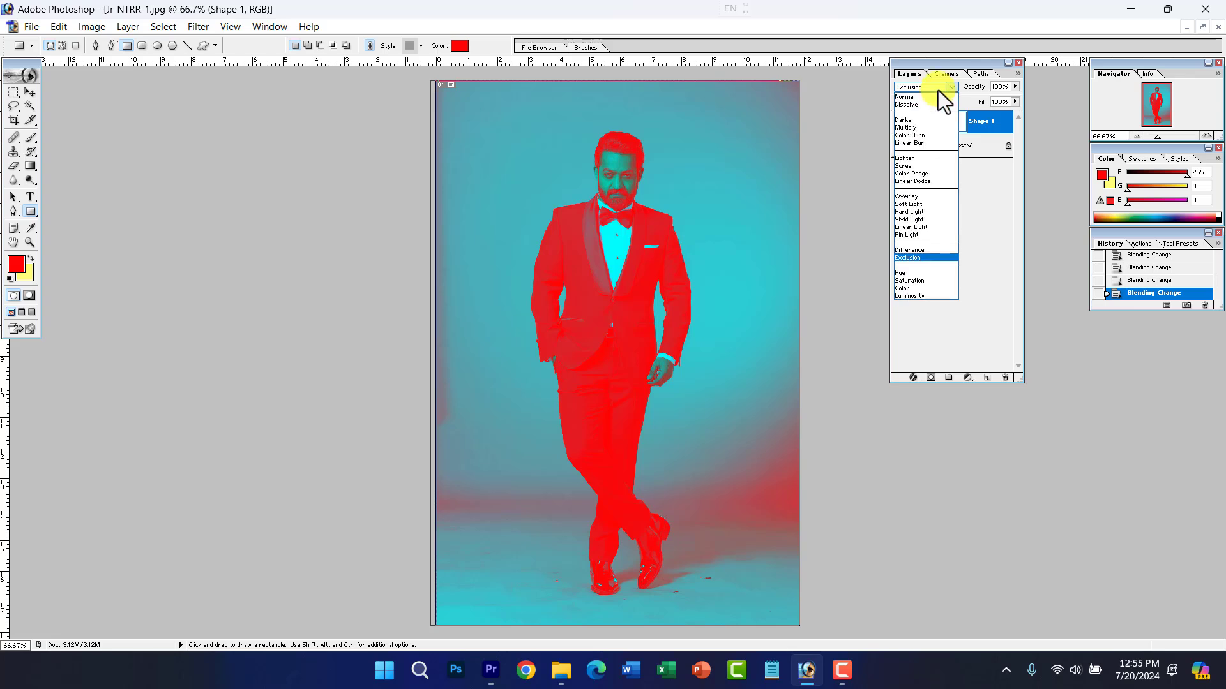
left_click(909, 235)
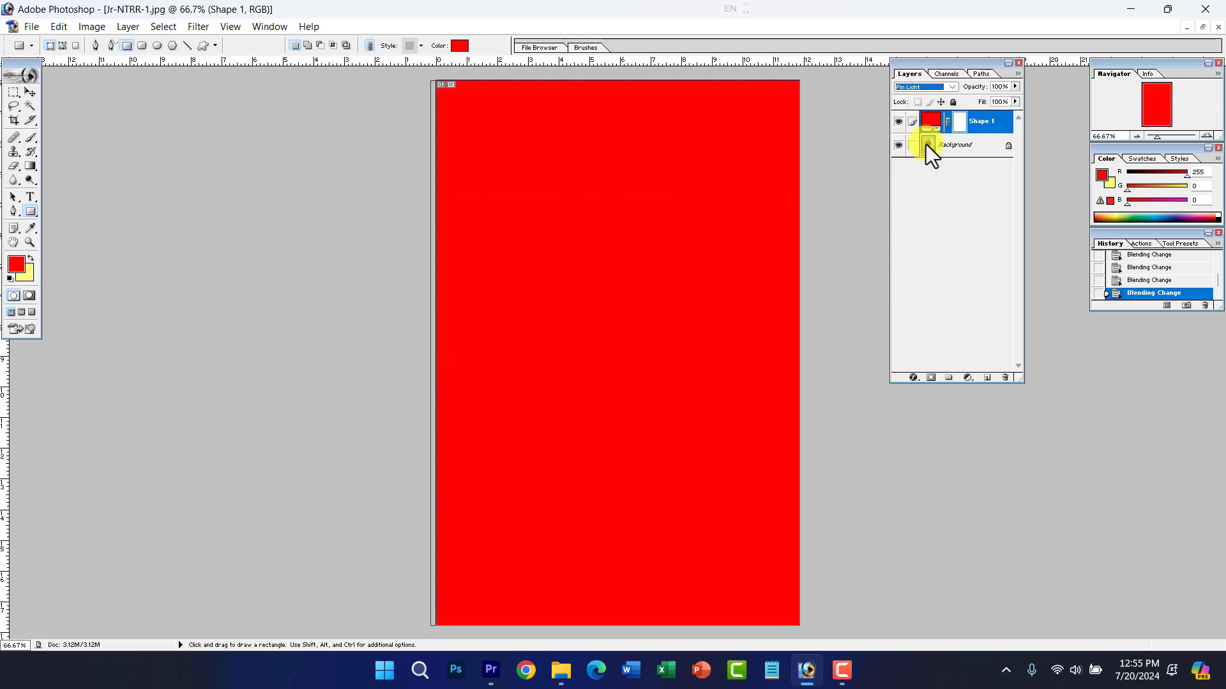
left_click(940, 86)
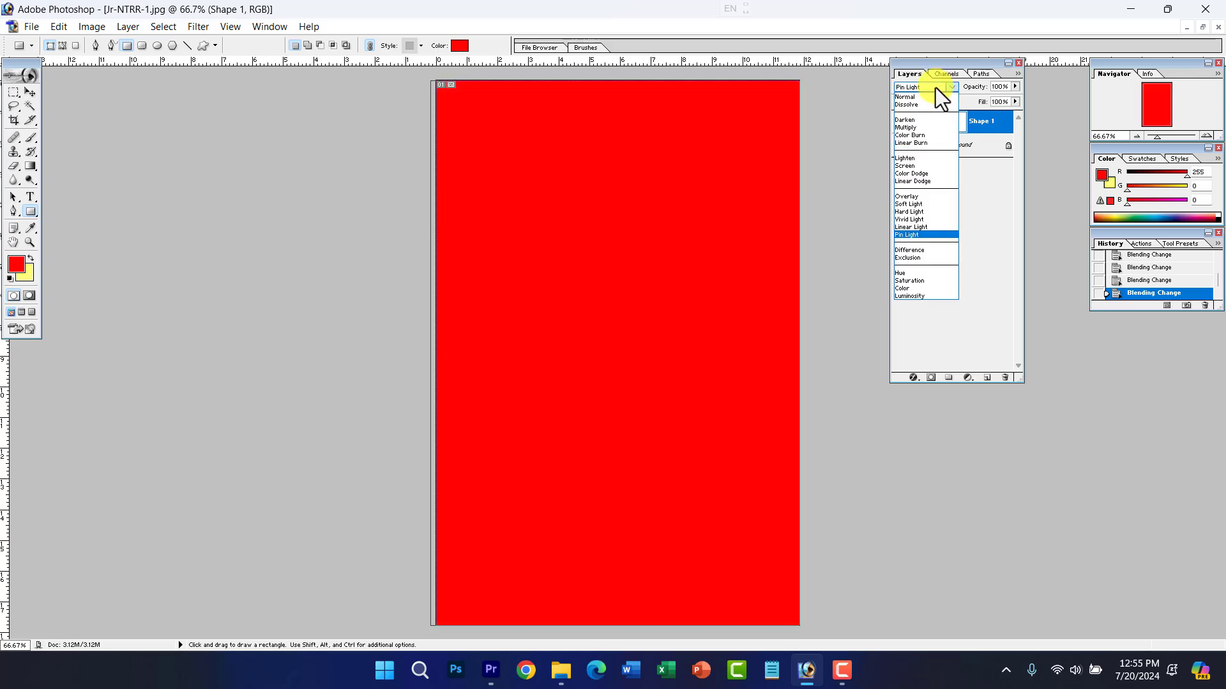
left_click(895, 228)
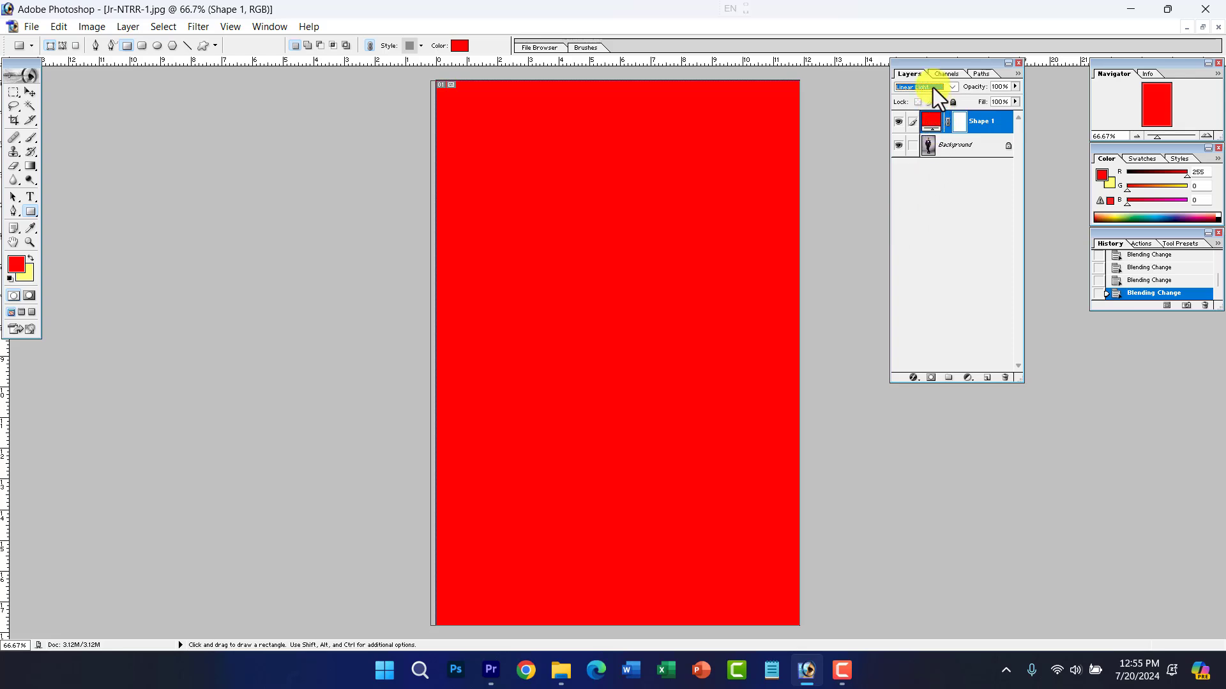
Step: Try the Vivid Light, Hard Light, Soft Light and Overlay blend modes on the red shape layer
left_click(933, 87)
left_click(909, 219)
left_click(934, 87)
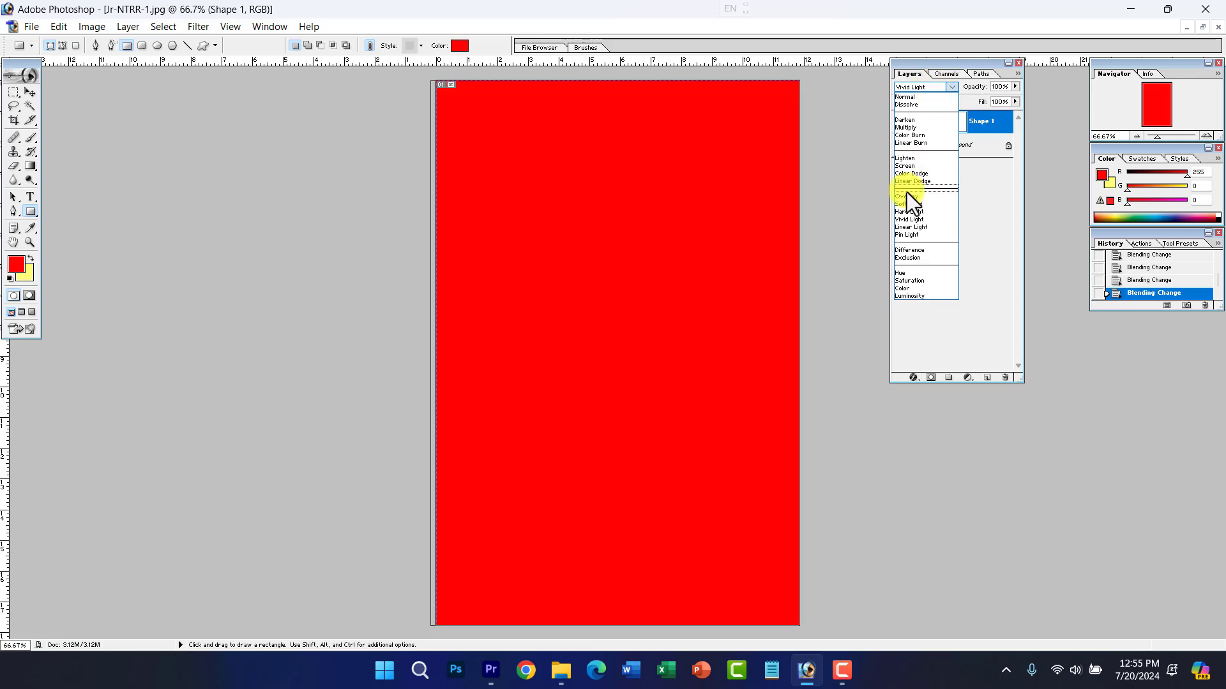
left_click(908, 211)
left_click(922, 90)
left_click(915, 204)
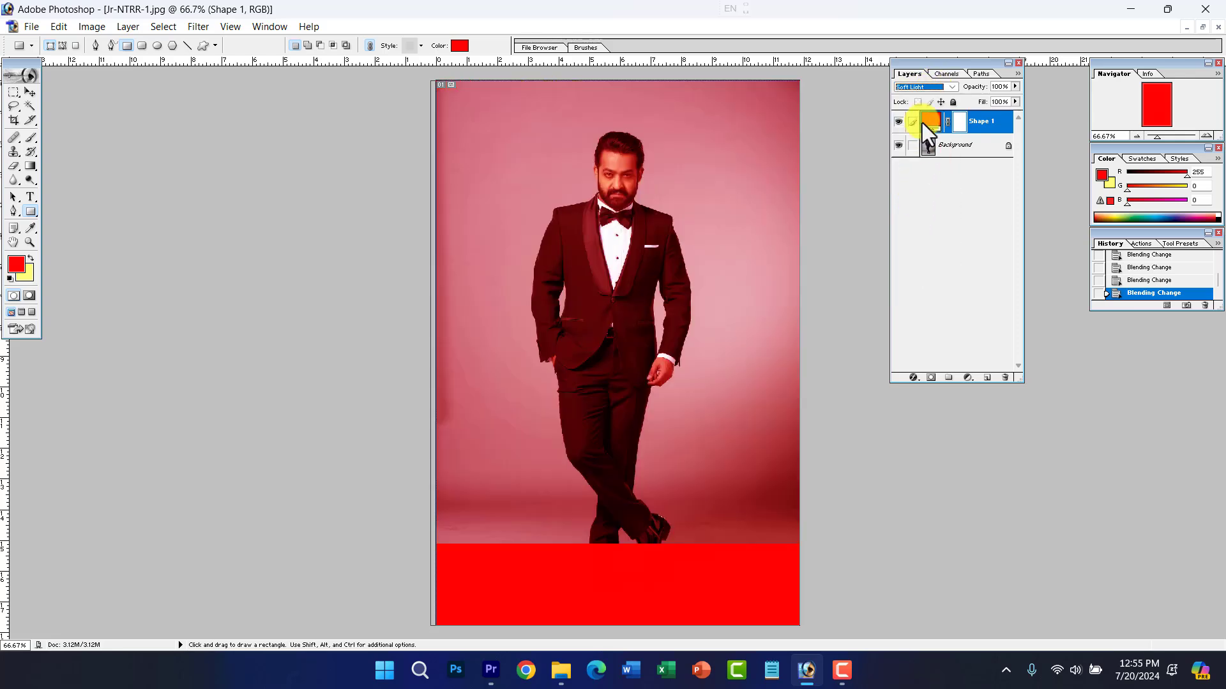
left_click(922, 88)
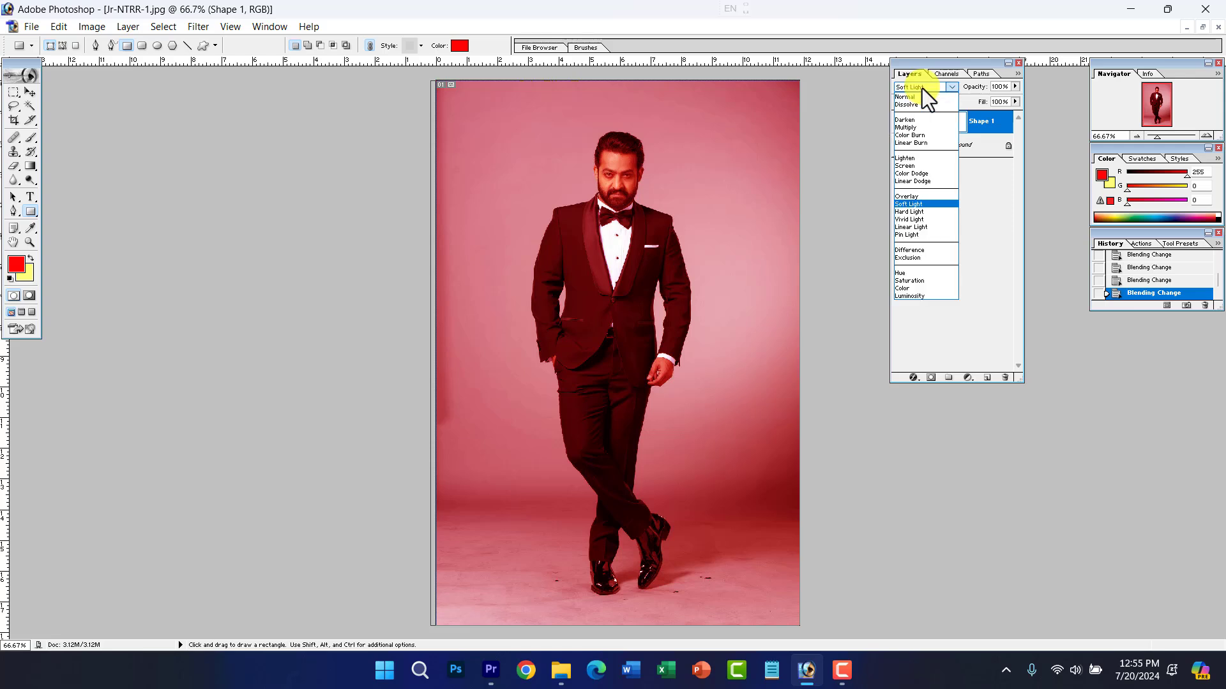
left_click(911, 196)
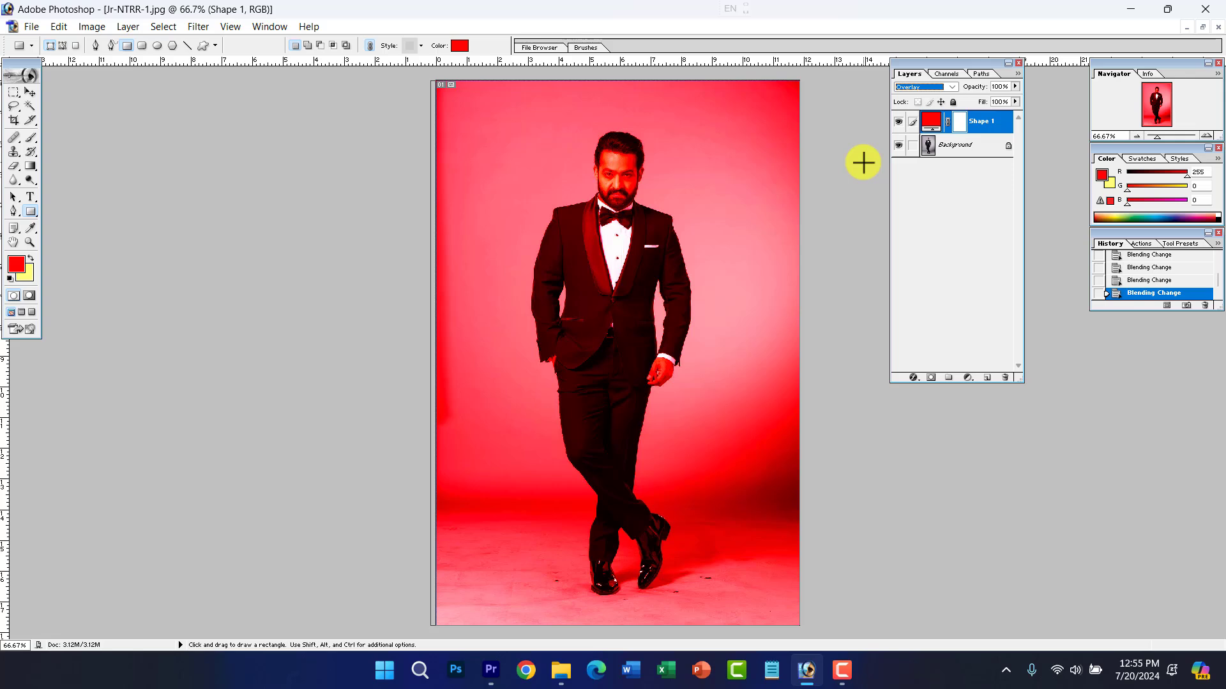
Step: Try the Linear Dodge, Color Dodge, Lighten and Linear Burn blend modes on the red shape layer
left_click(952, 88)
left_click(922, 184)
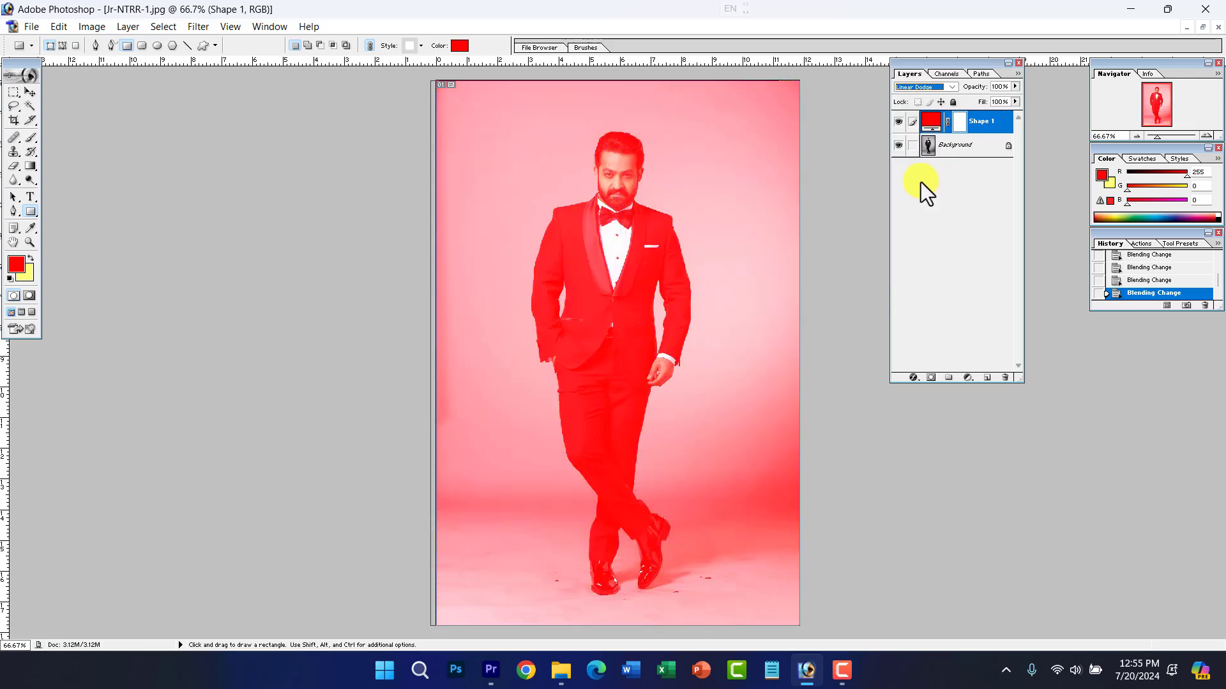
left_click(932, 90)
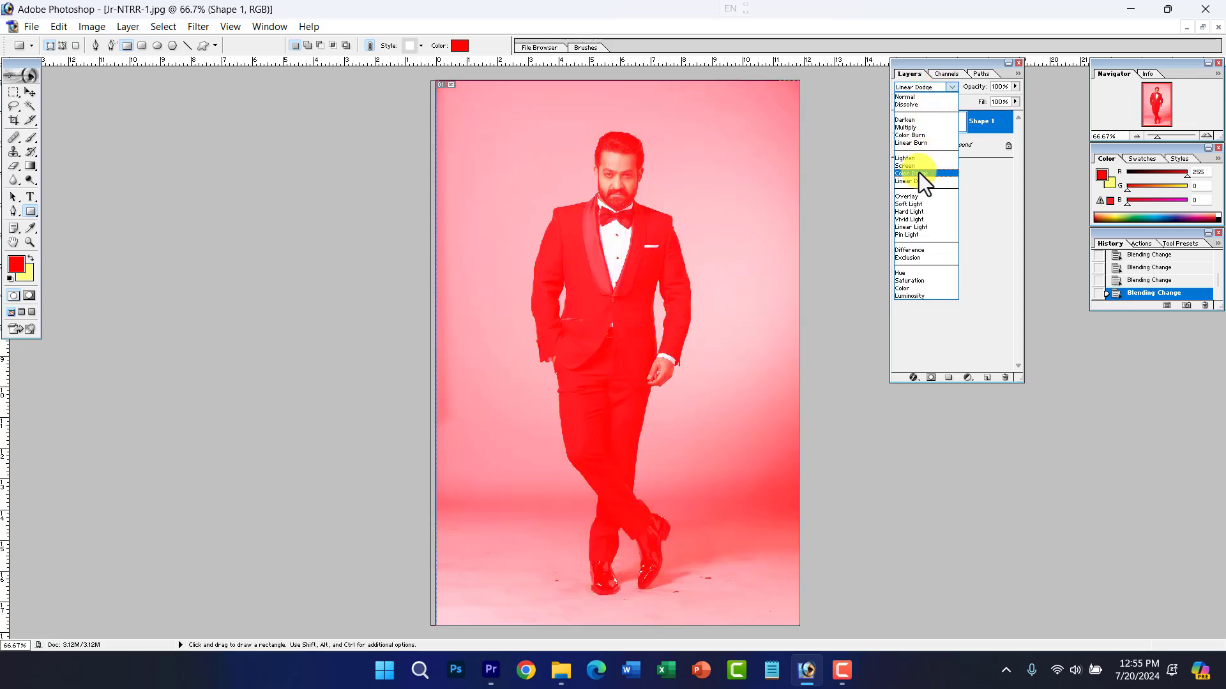
left_click(918, 173)
left_click(925, 86)
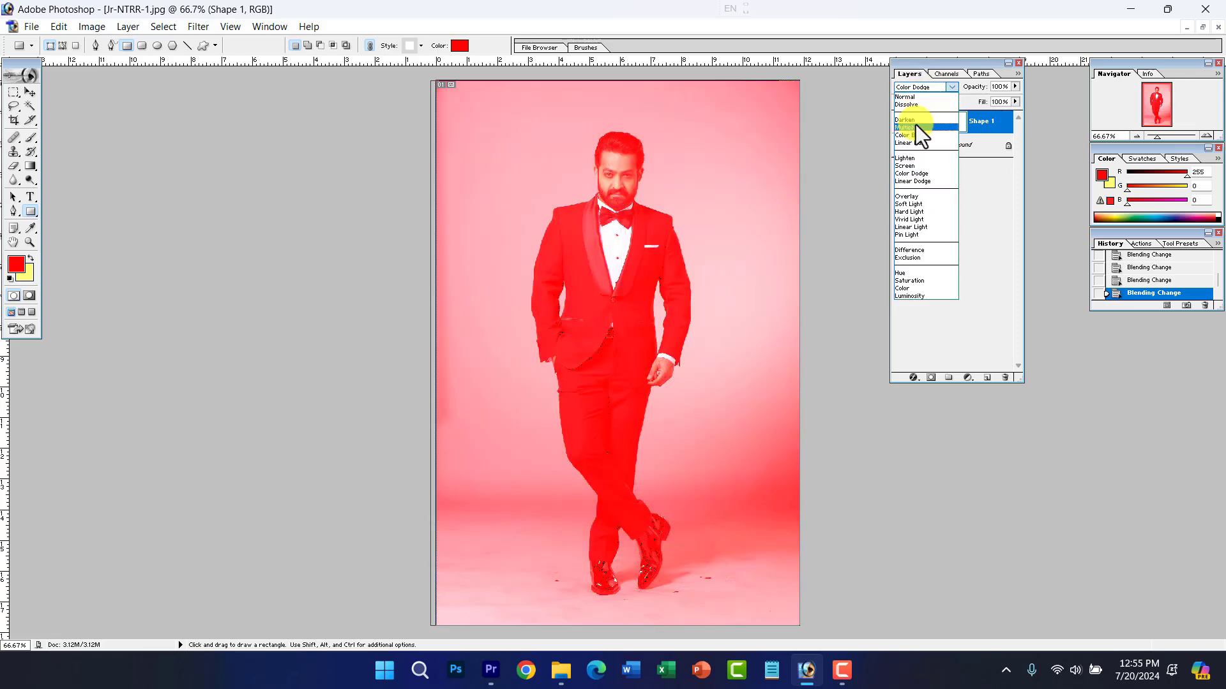
left_click(910, 157)
left_click(925, 85)
left_click(921, 143)
Step: Compare Lighten and Linear Burn on the red shape layer once more and set its blend mode to Color
left_click(920, 86)
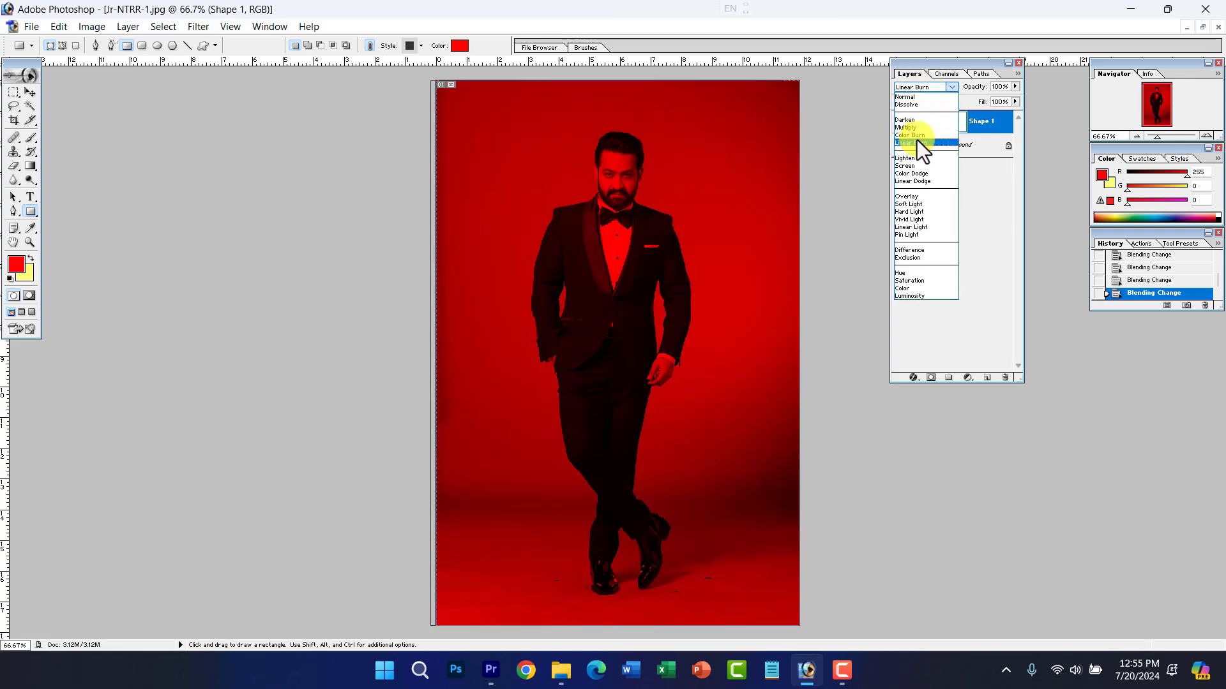
left_click(912, 157)
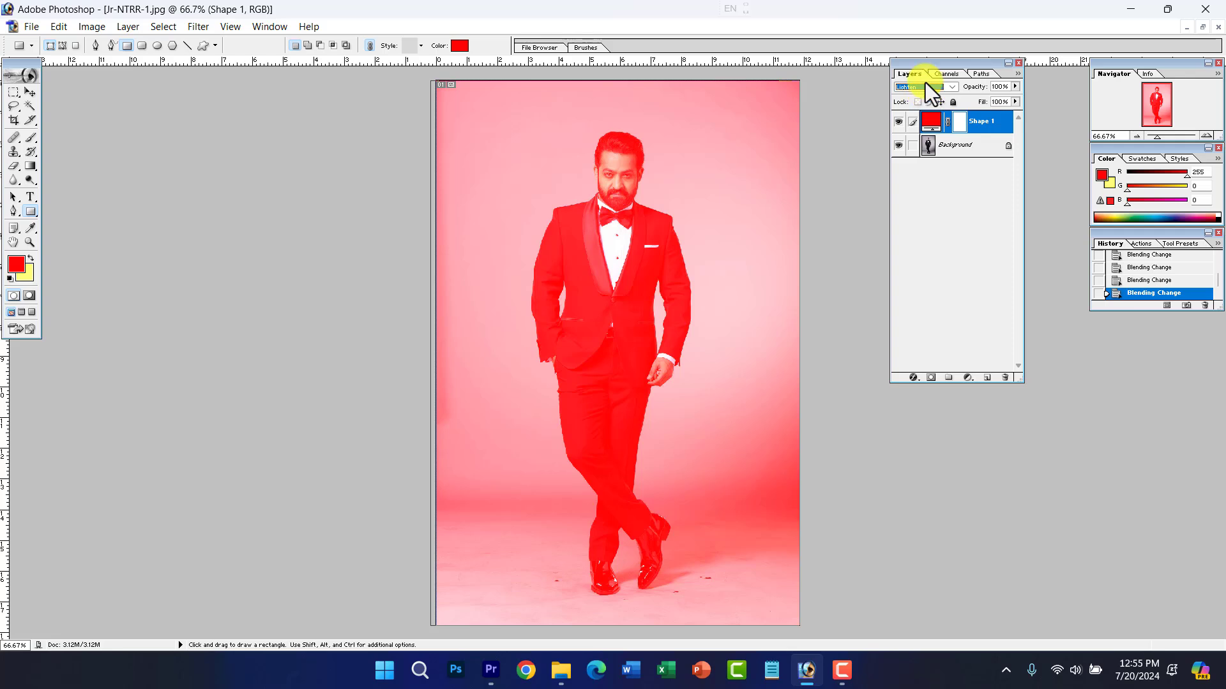
left_click(918, 85)
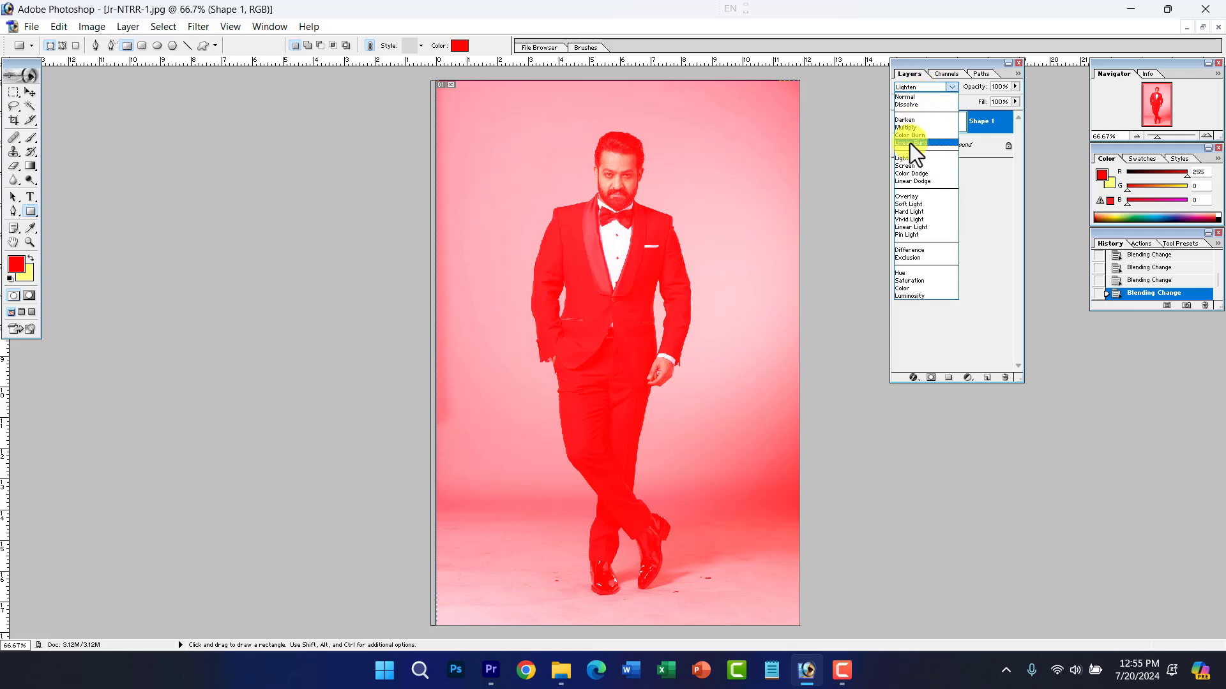
left_click(910, 143)
left_click(925, 89)
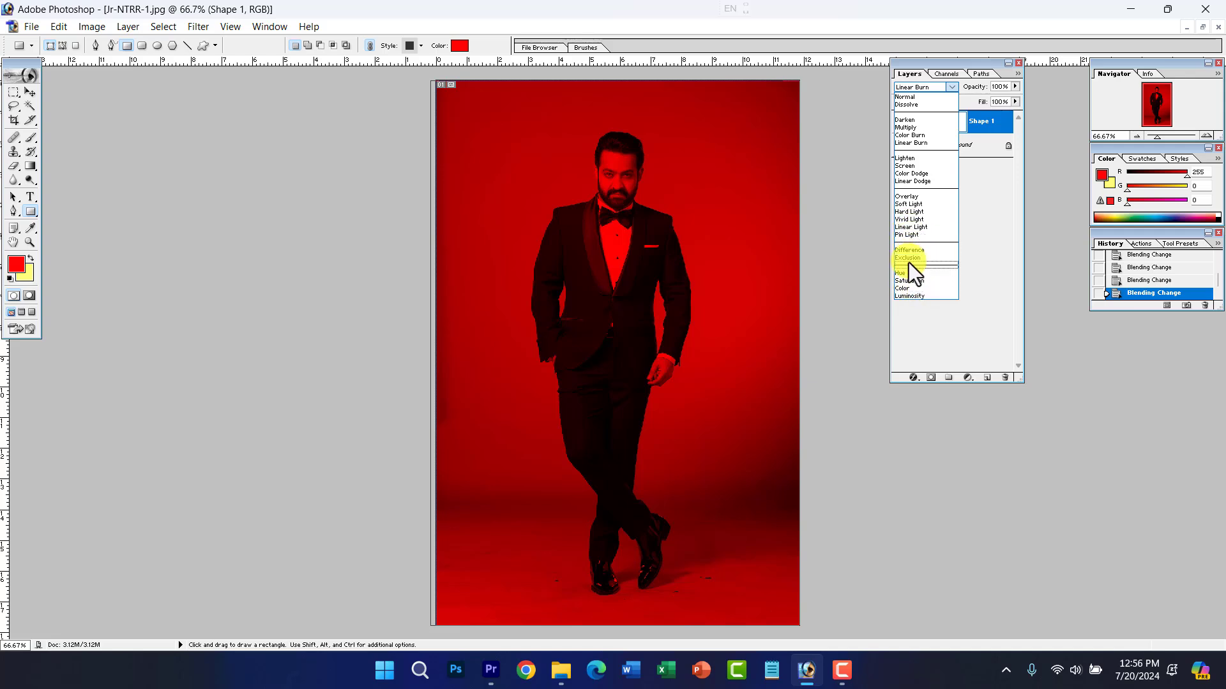
left_click(906, 288)
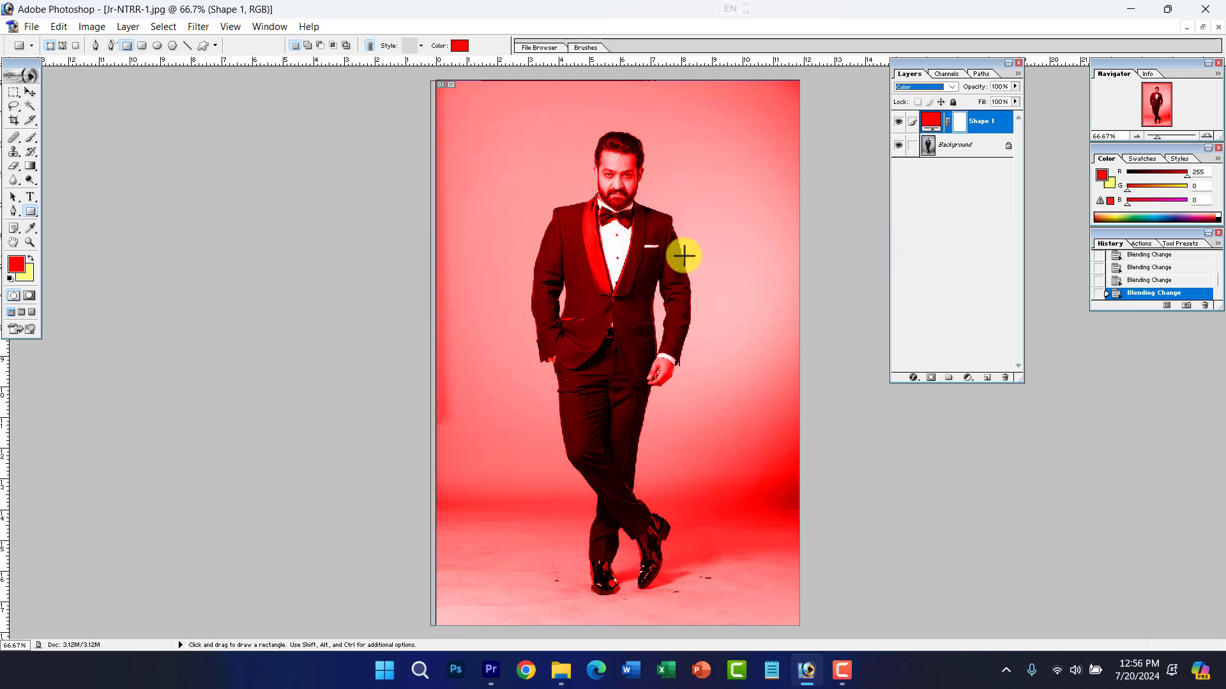
Step: Open the photo pexels-hikaique-775201 from the Downloads folder
left_click(29, 30)
left_click(56, 67)
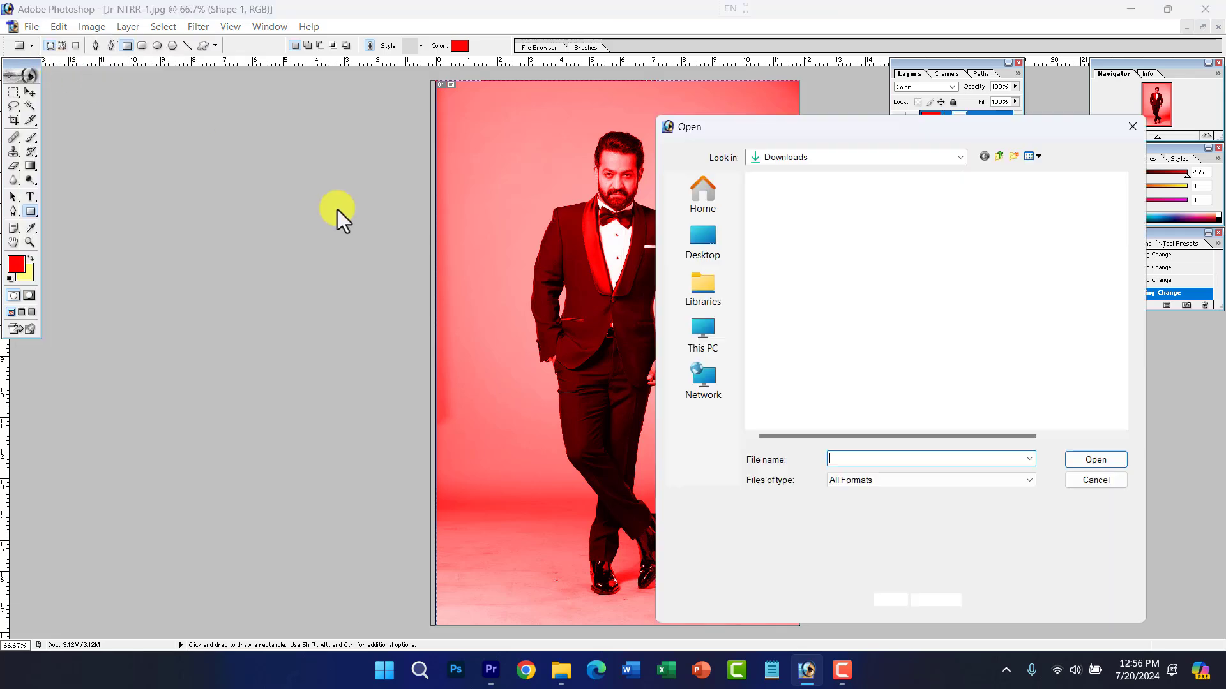
scroll(831, 296, "down", 15)
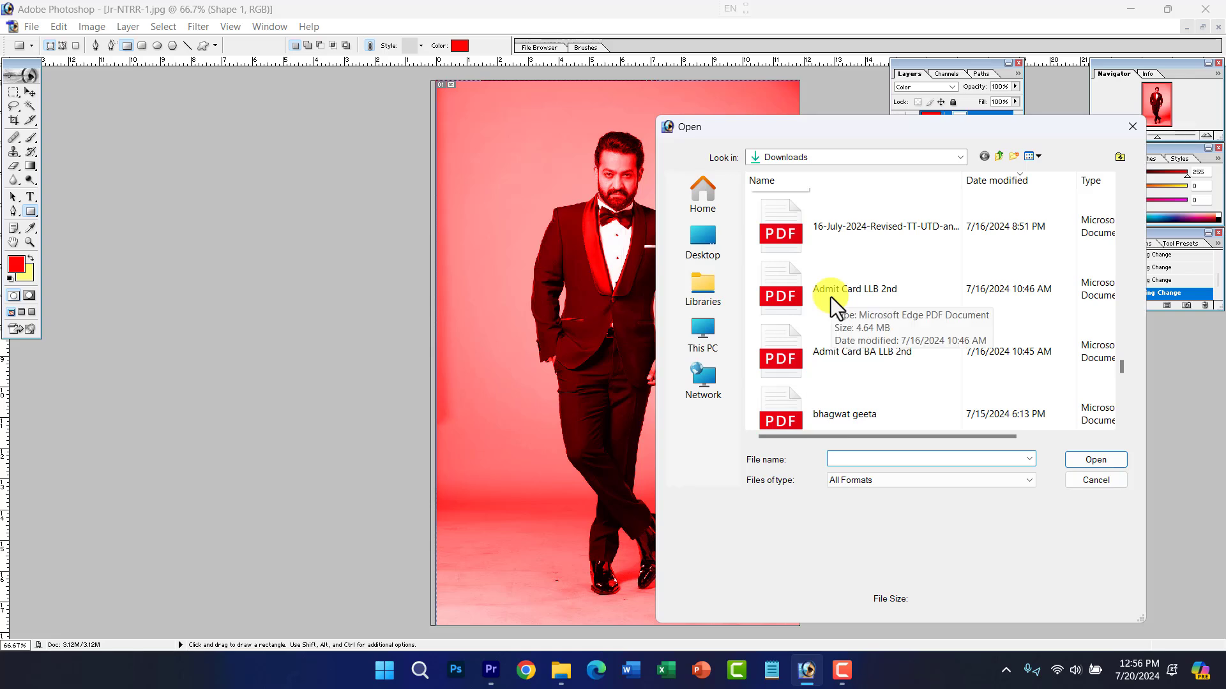
scroll(830, 297, "down", 5)
scroll(829, 297, "up", 4)
scroll(830, 297, "down", 4)
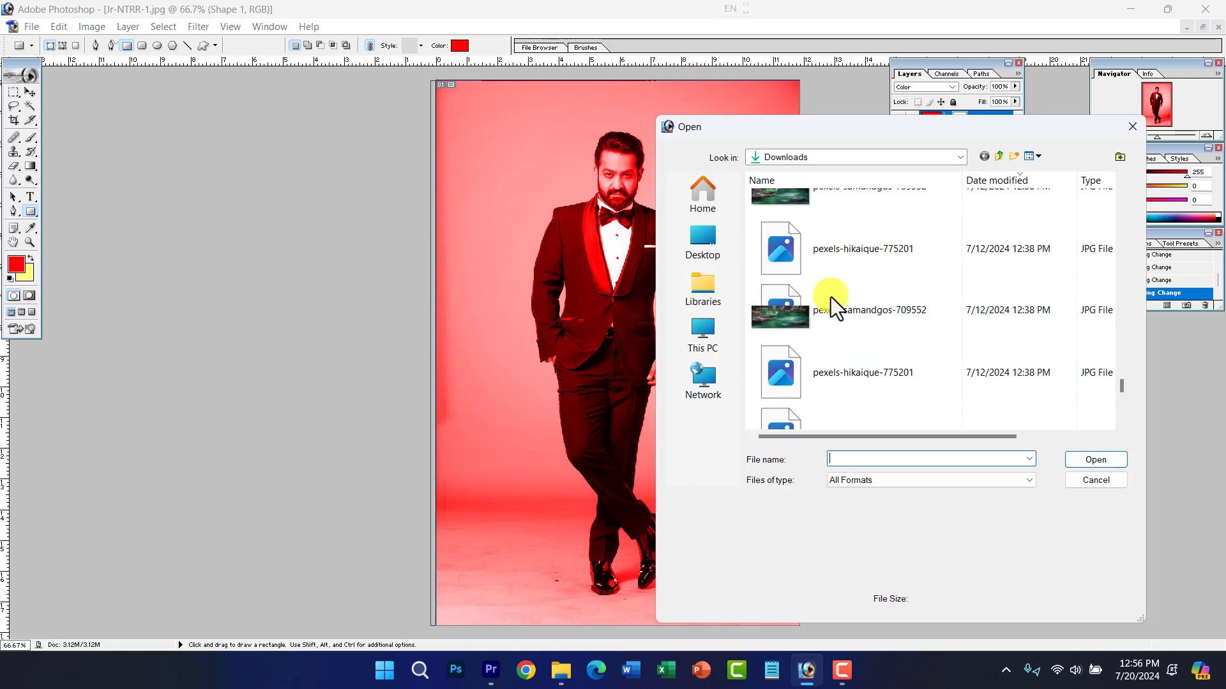
double_click(789, 250)
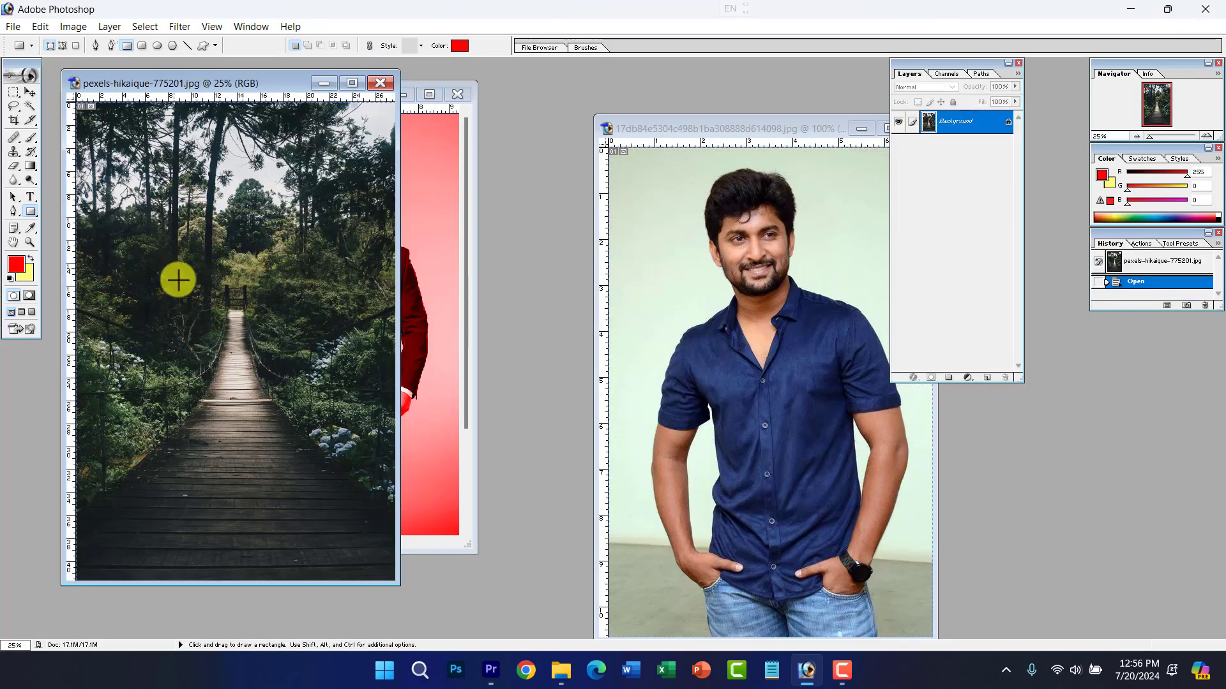
Step: Place the Jr-NTRR-1.jpg window beside the forest bridge photo and enlarge it to show the full figure
left_click(420, 131)
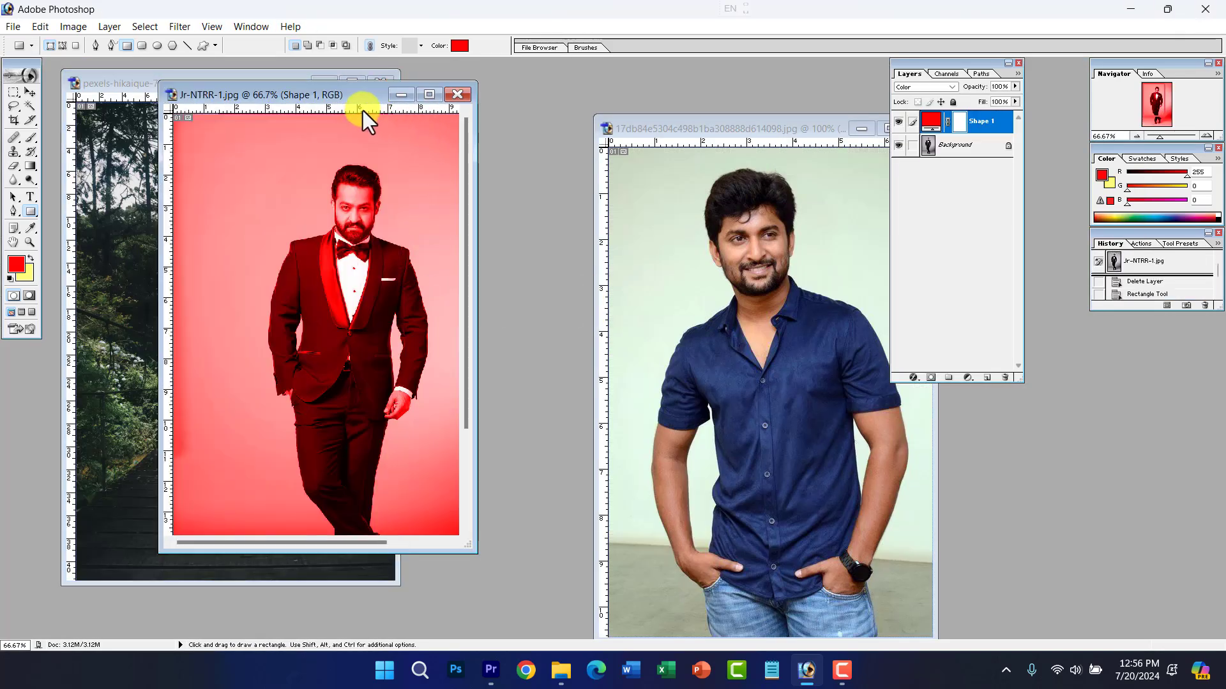
left_click_drag(354, 101, 670, 93)
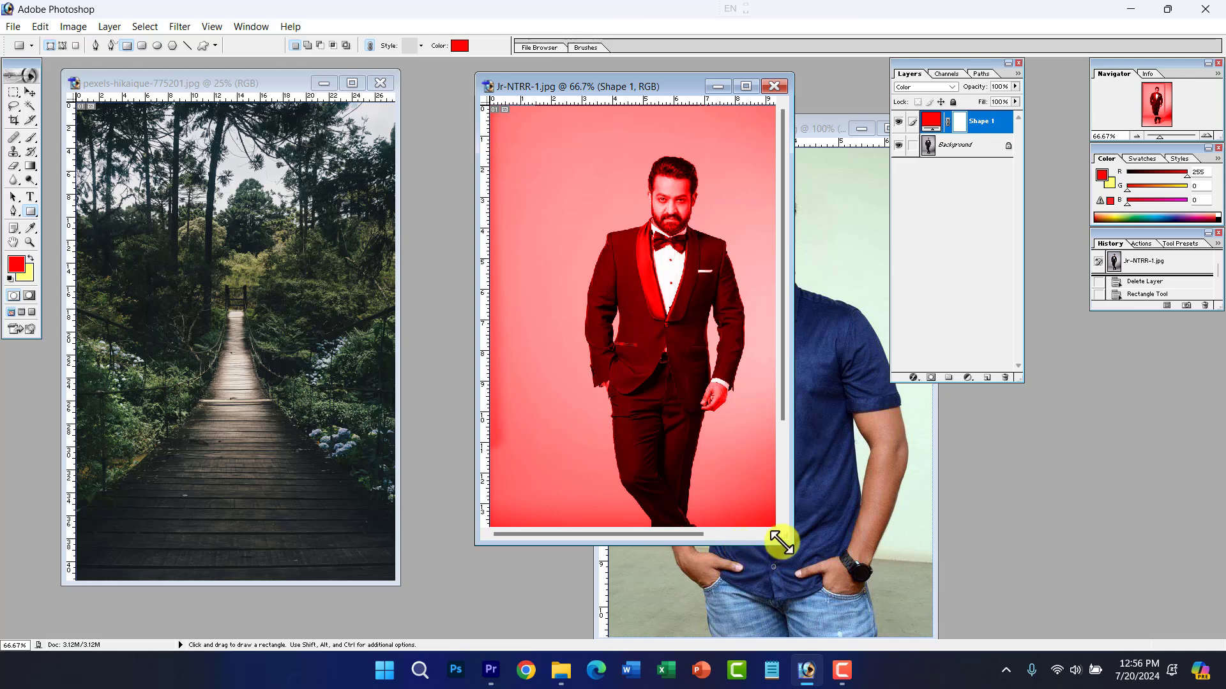
left_click_drag(779, 539, 820, 638)
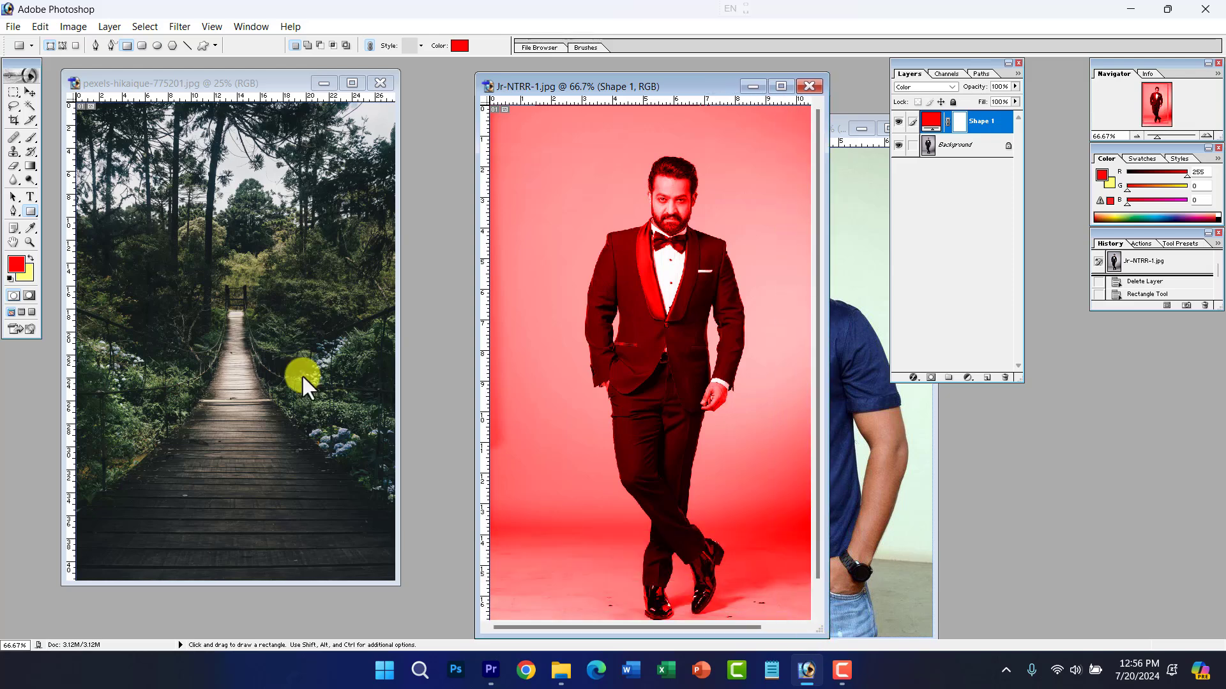
Step: Copy the forest bridge photo into Jr-NTRR-1.jpg as a new layer, maximize that document and reposition the layer to cover the canvas
left_click(151, 239)
left_click(32, 93)
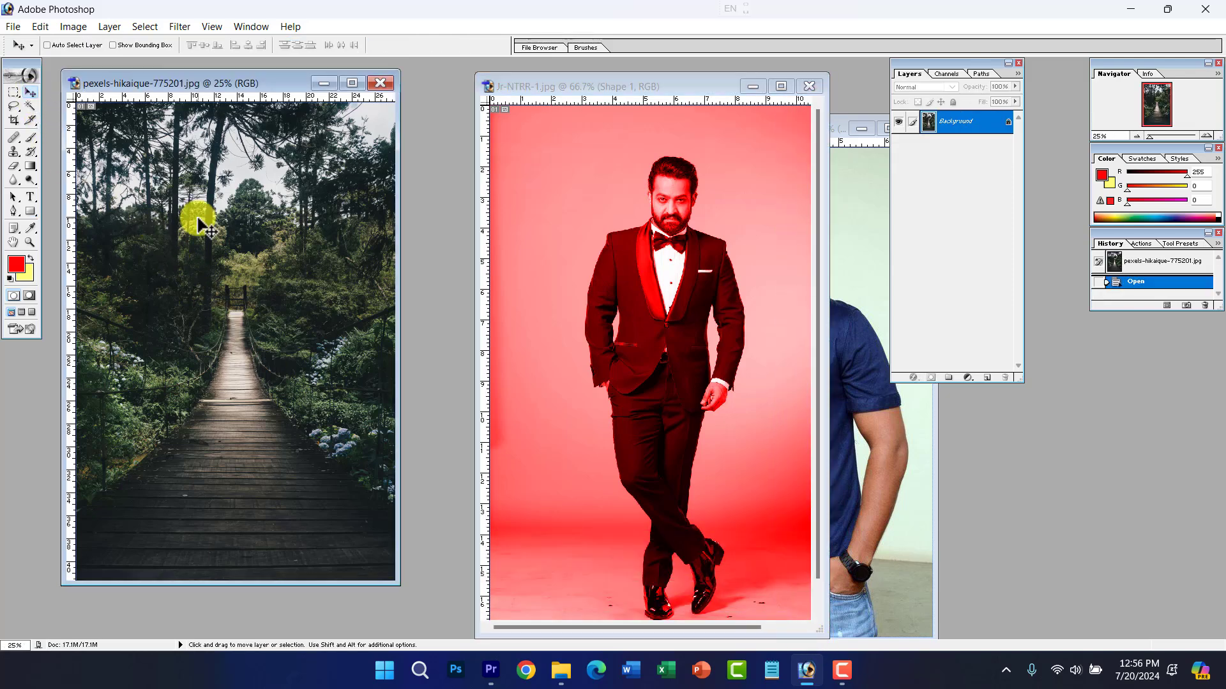
left_click_drag(192, 221, 594, 241)
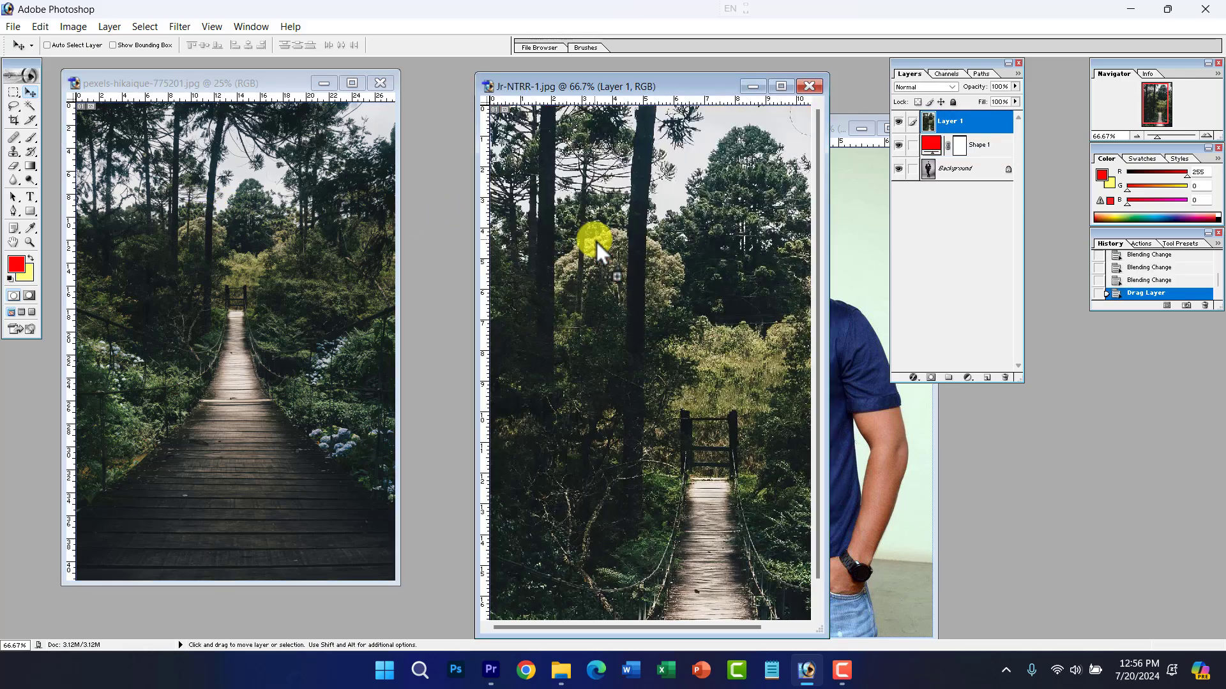
left_click(781, 86)
left_click_drag(729, 288, 672, 224)
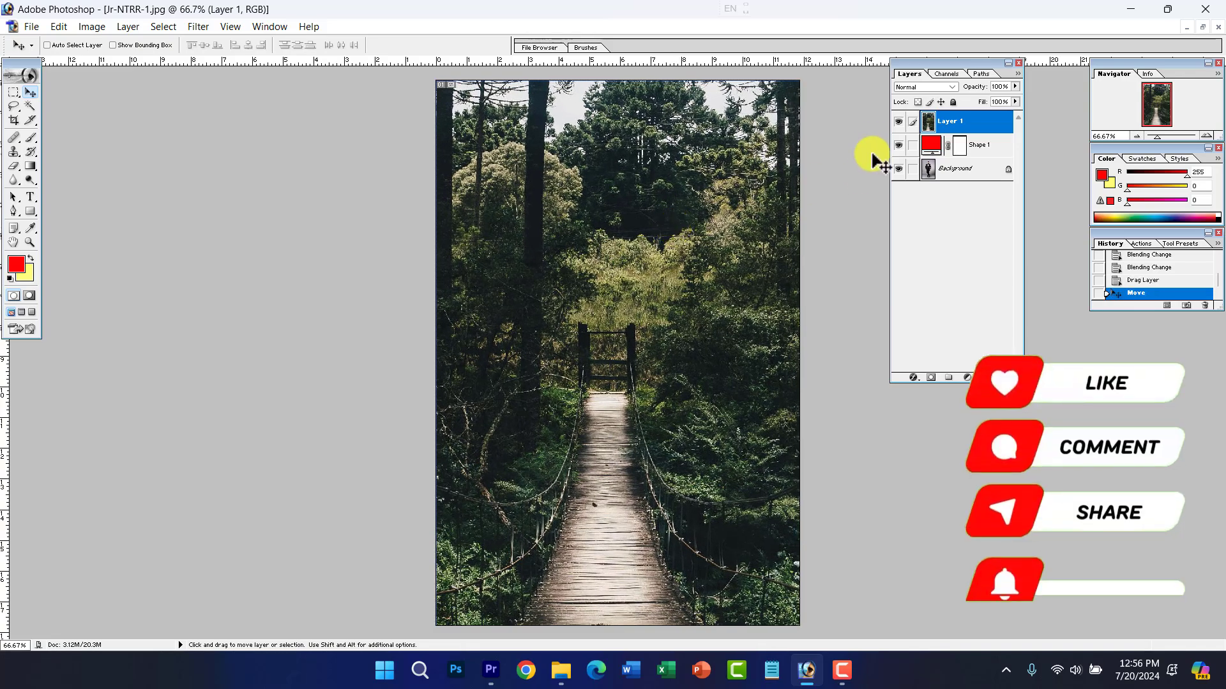
Step: Set the forest layer's blend mode to Color, compare it with Luminosity, and return it to Color
left_click(932, 125)
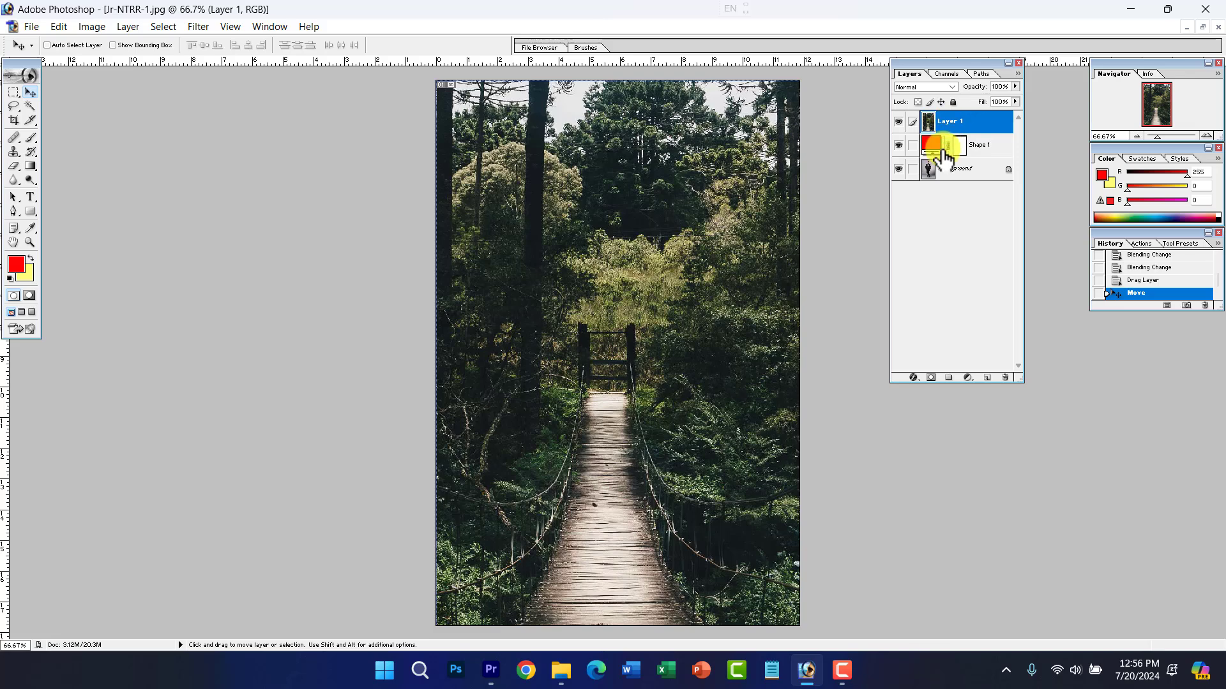
left_click(944, 87)
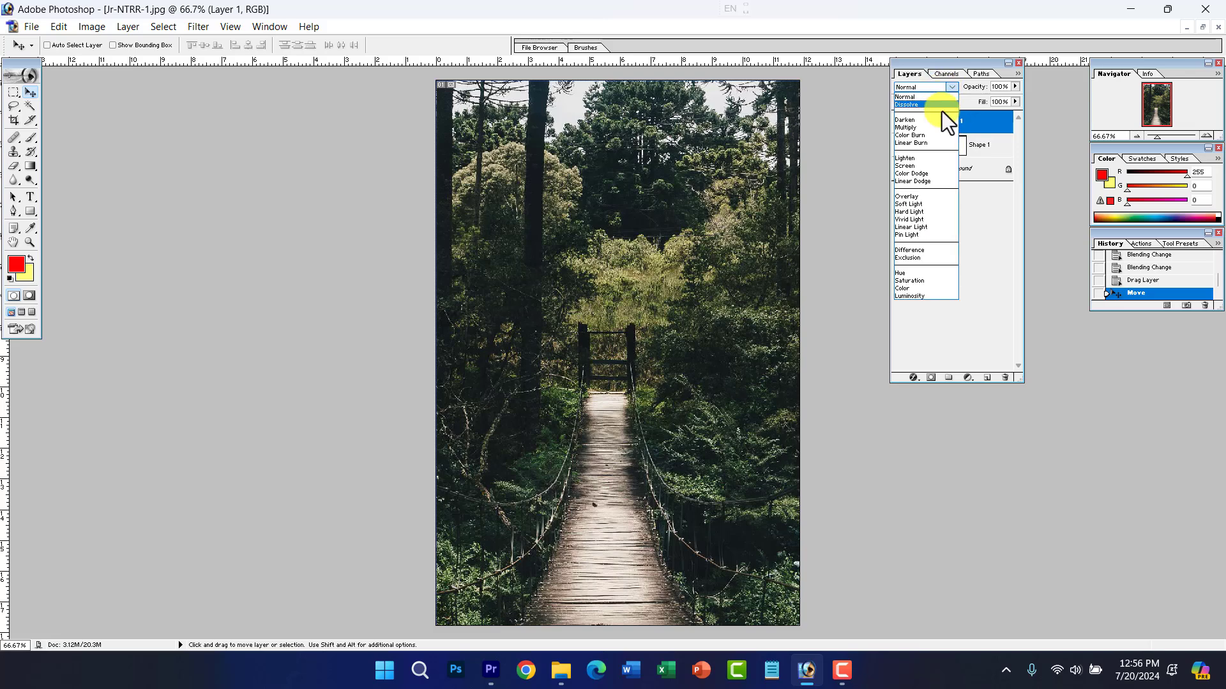
left_click(903, 287)
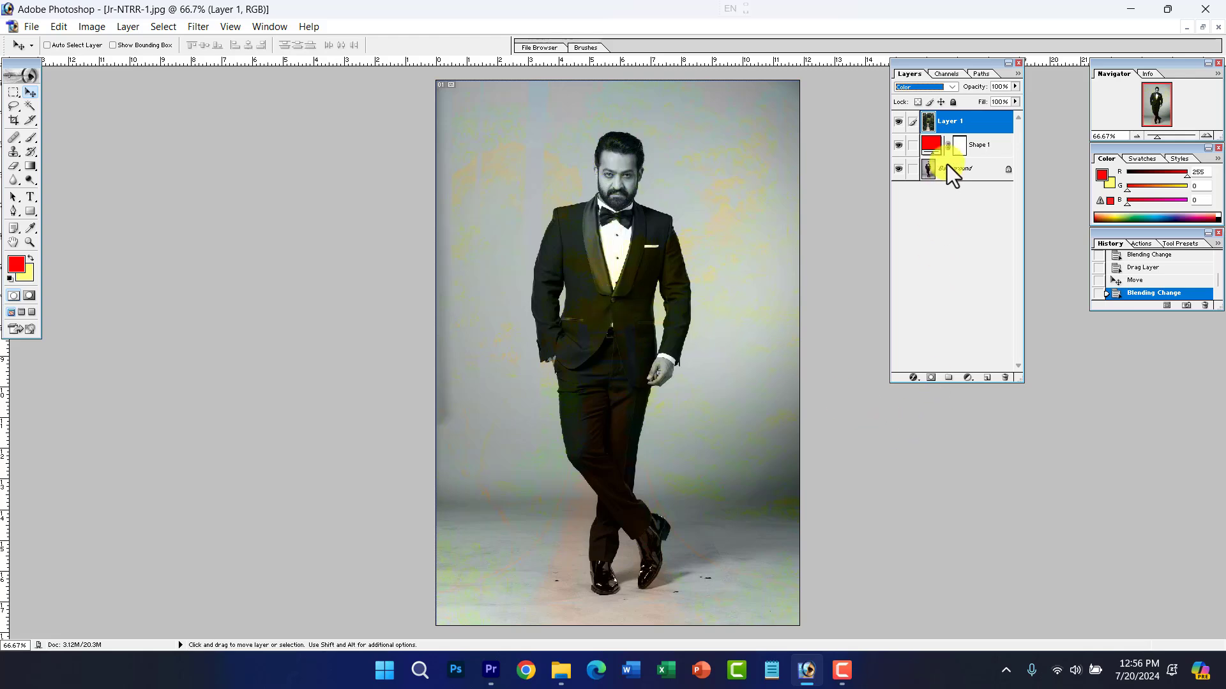
left_click(936, 93)
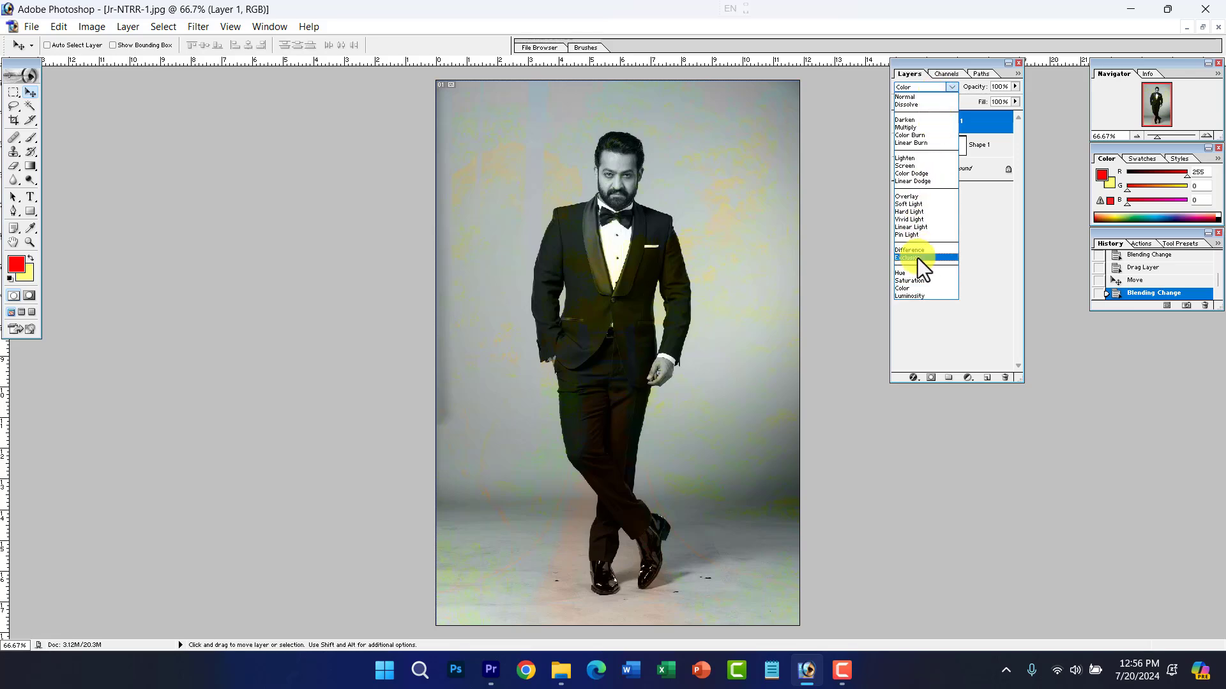
left_click(914, 296)
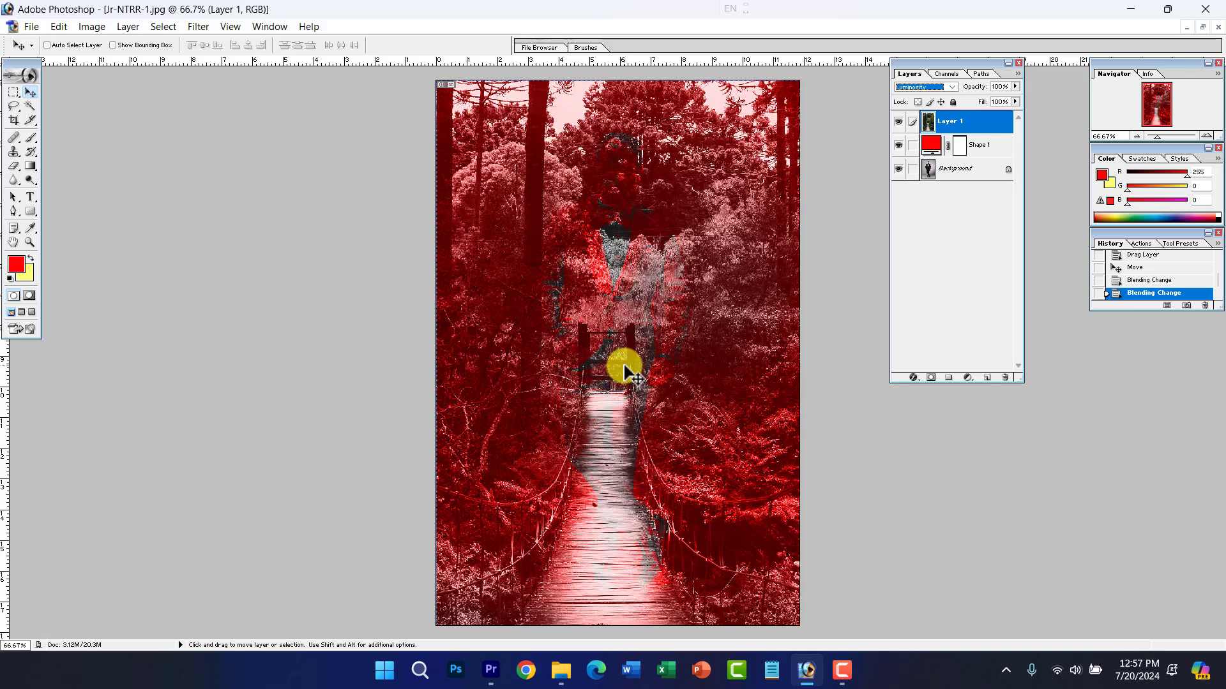
key("shift+minus")
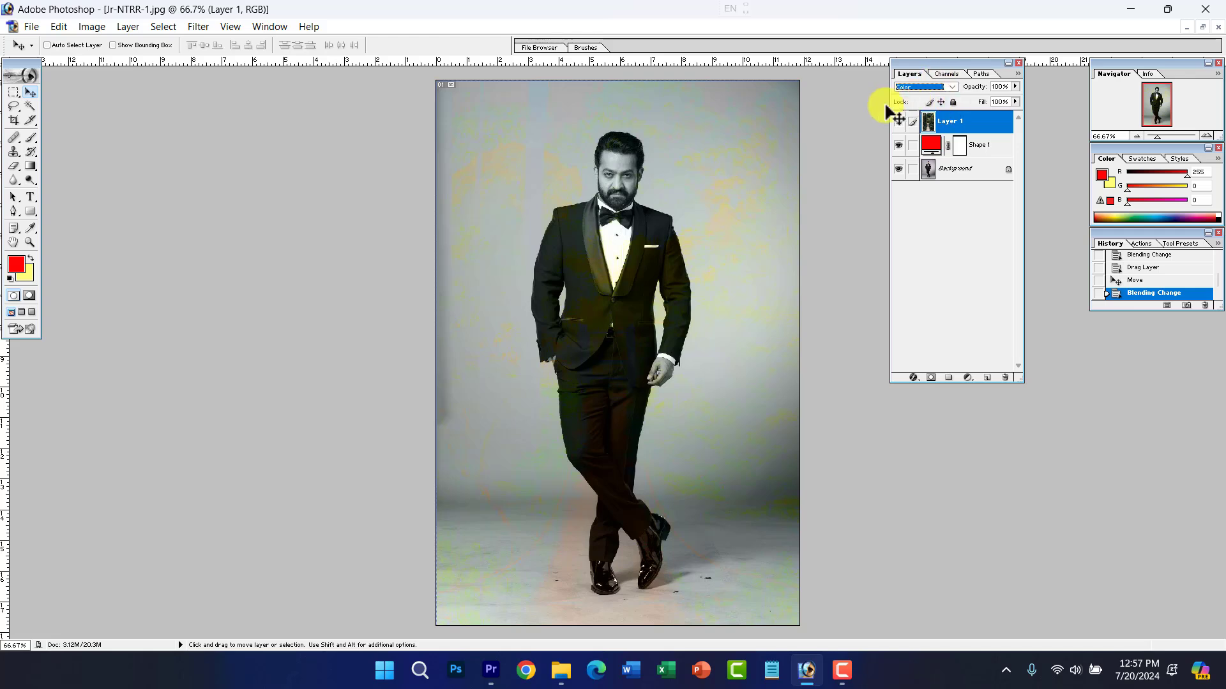
left_click(921, 88)
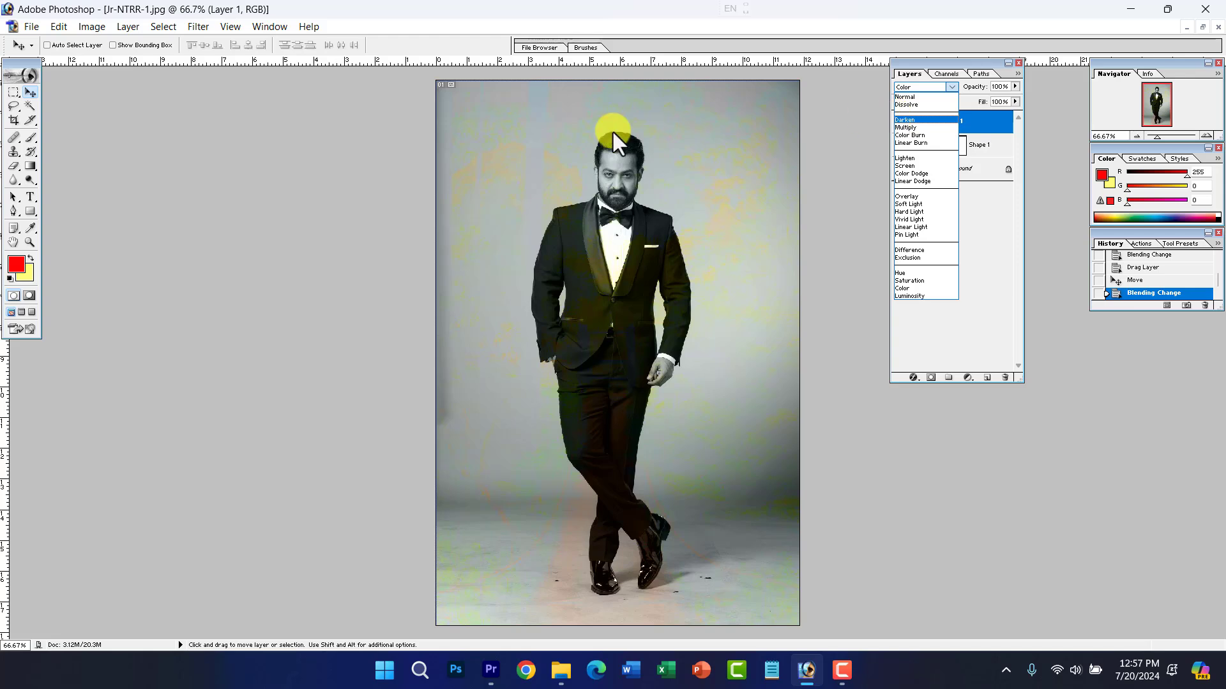
key("Escape")
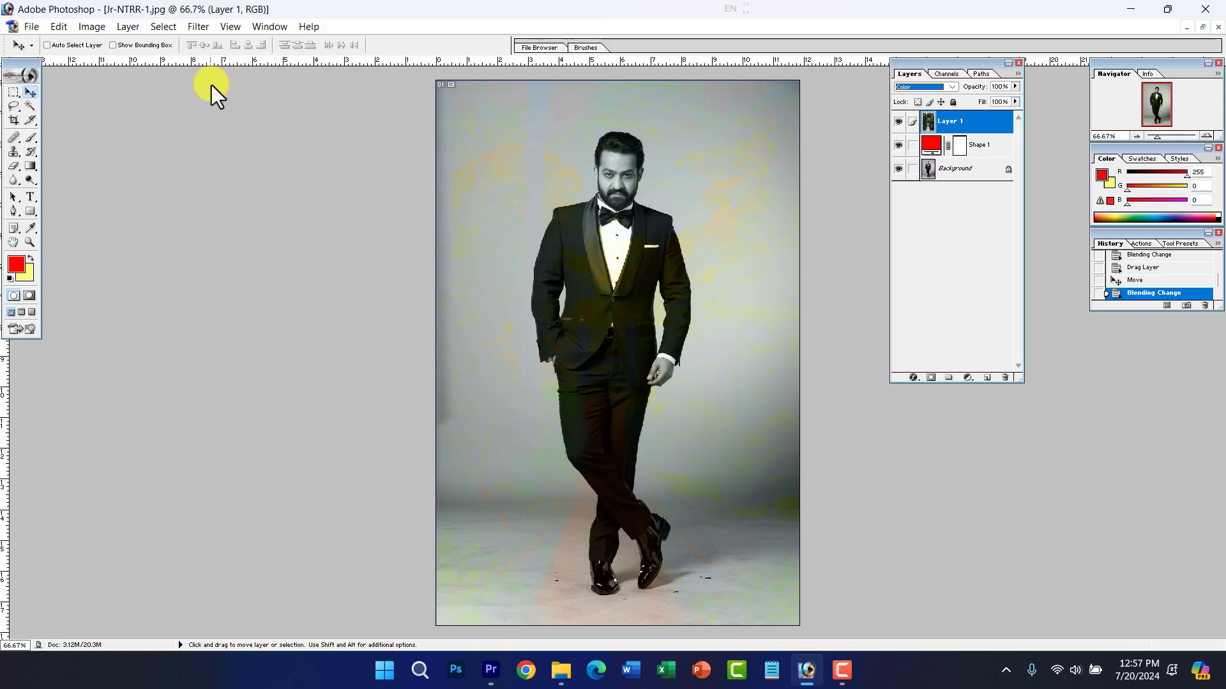
left_click(73, 25)
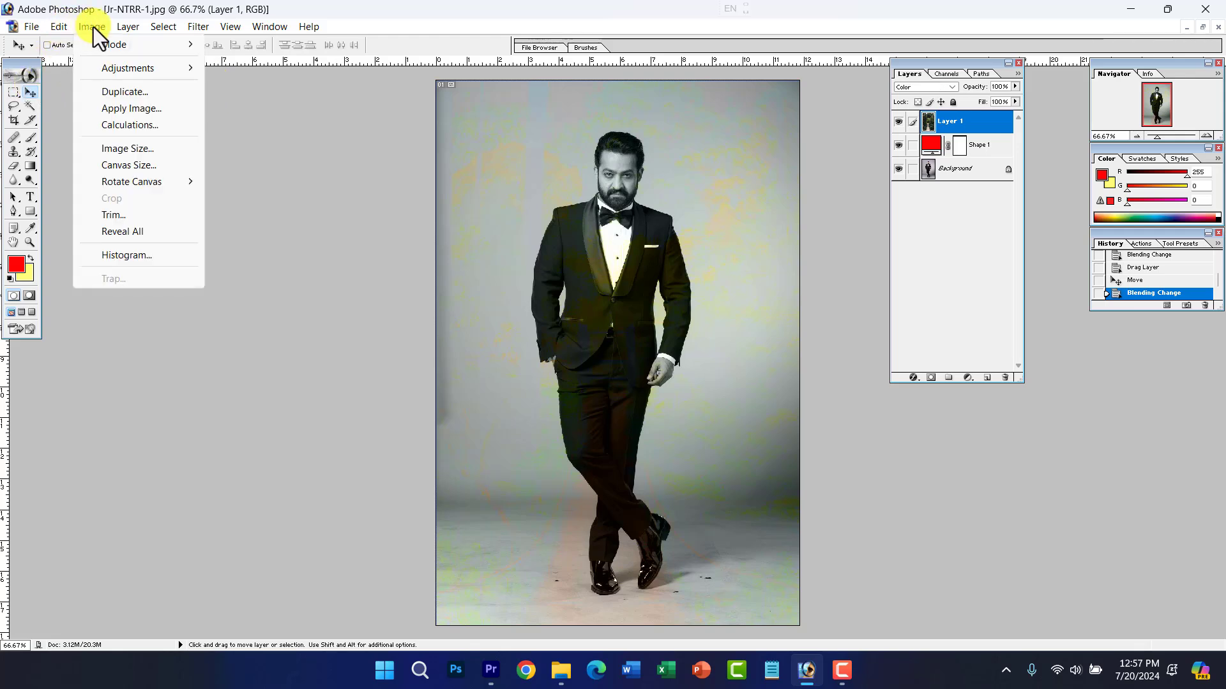
mouse_move(115, 44)
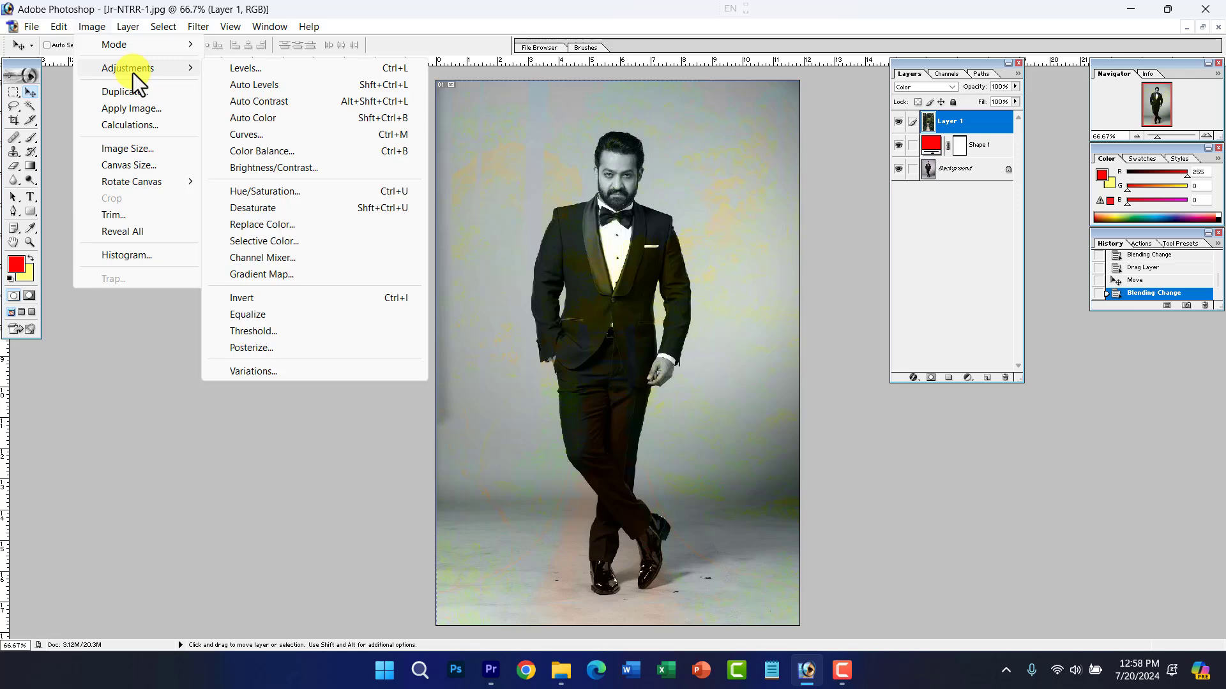
left_click(558, 221)
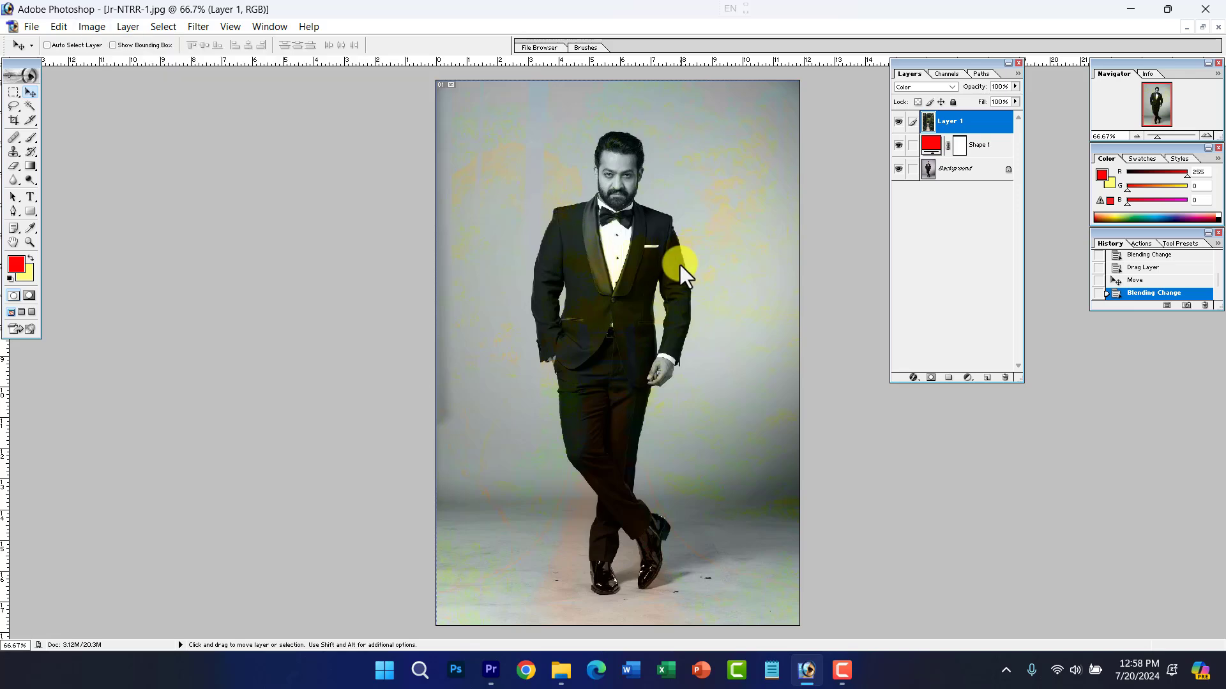
Step: Switch to the open document 17db84e5304c498b1ba308888d614098.jpg with the man in the blue shirt
key("ctrl+Tab")
key("ctrl+Tab")
key("ctrl+Tab")
key("ctrl+Tab")
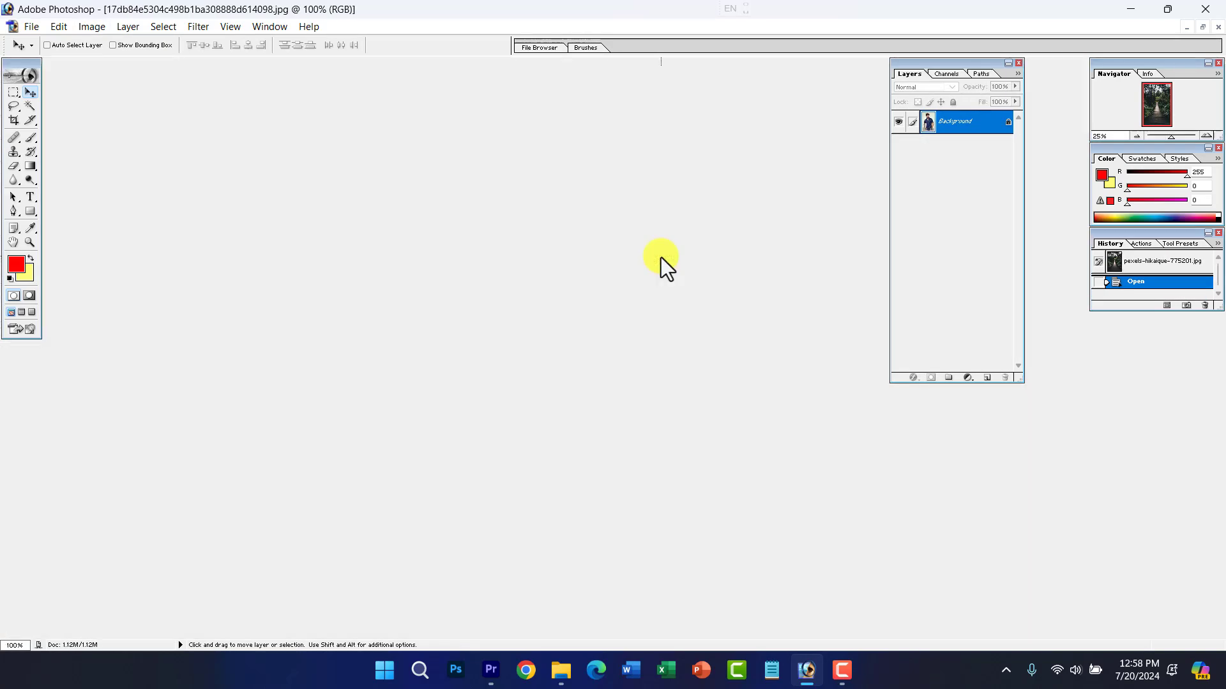
key("ctrl+Tab")
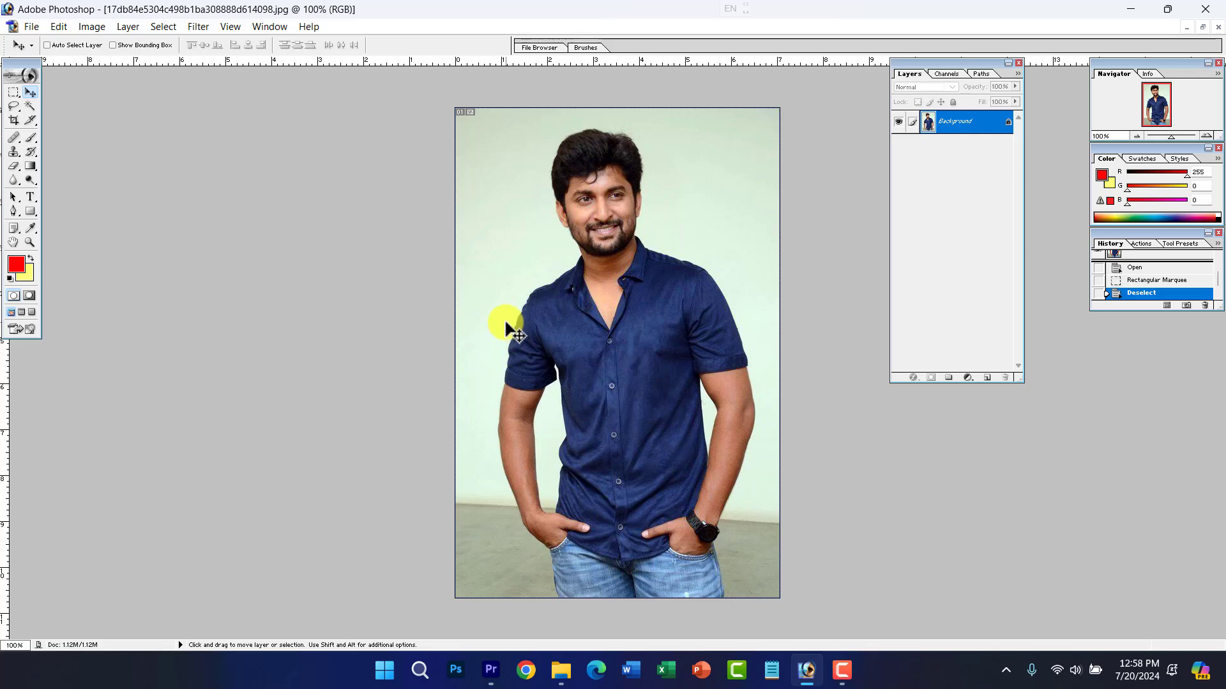
Step: Try the automatic Levels correction on the blue-shirt portrait and cancel it
left_click(90, 26)
mouse_move(119, 67)
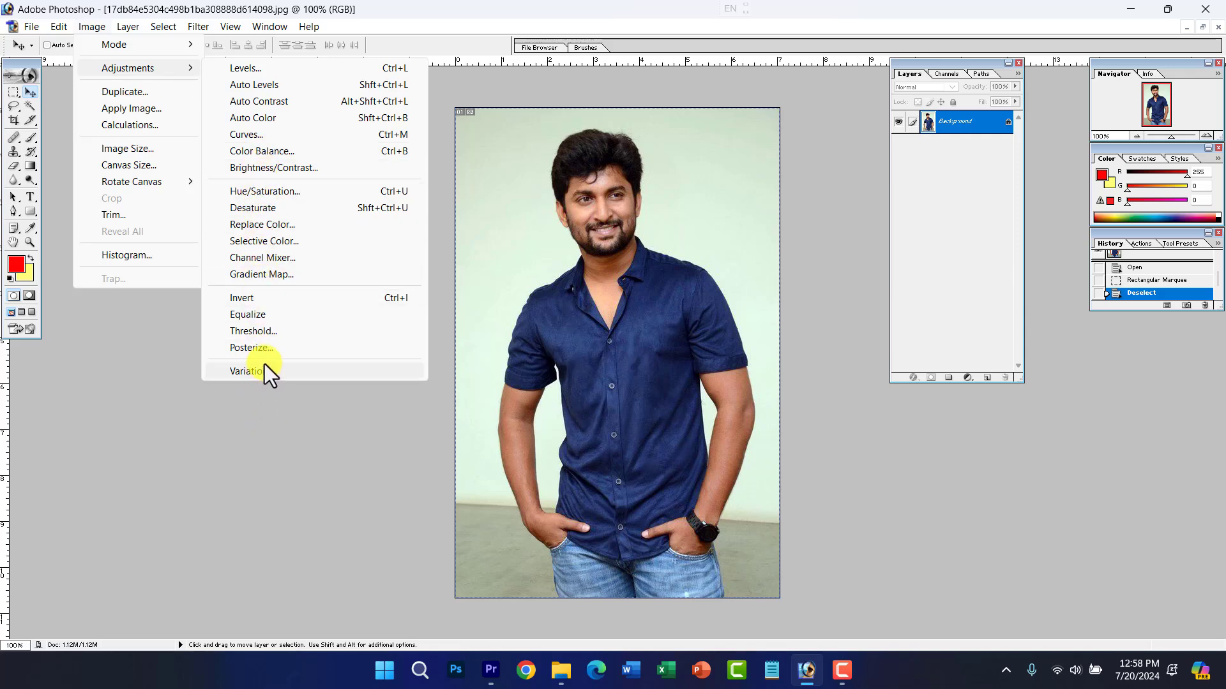
left_click(244, 69)
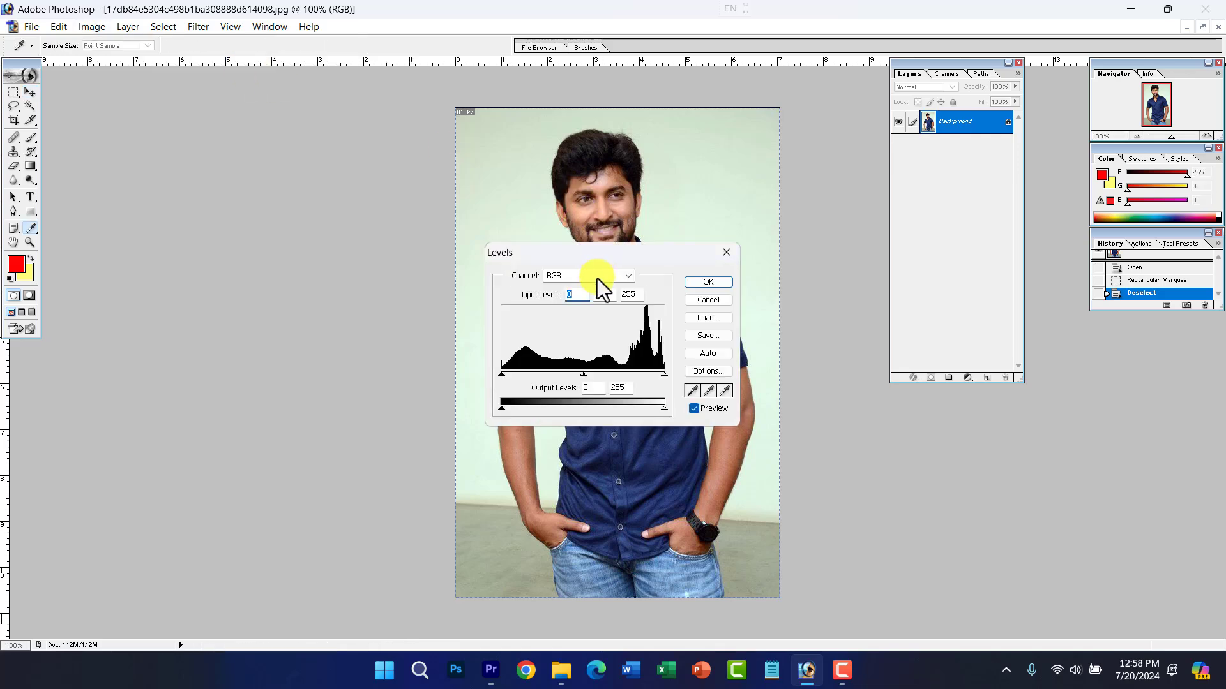
left_click_drag(589, 252, 588, 338)
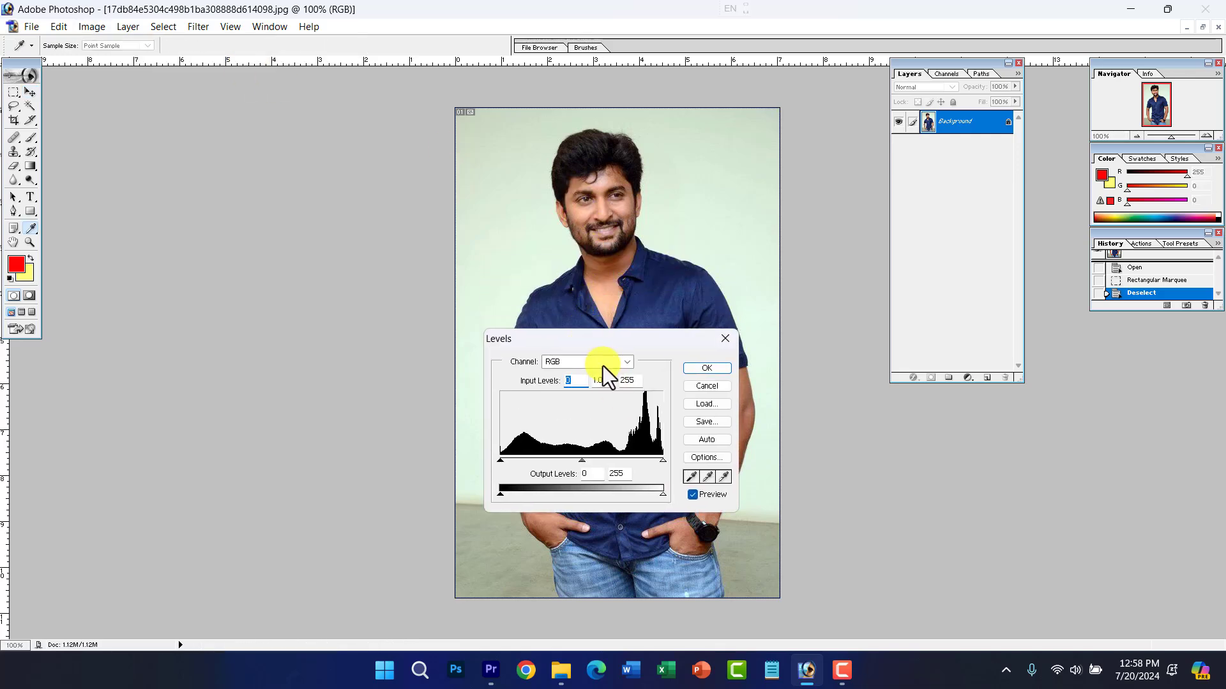
left_click(718, 443)
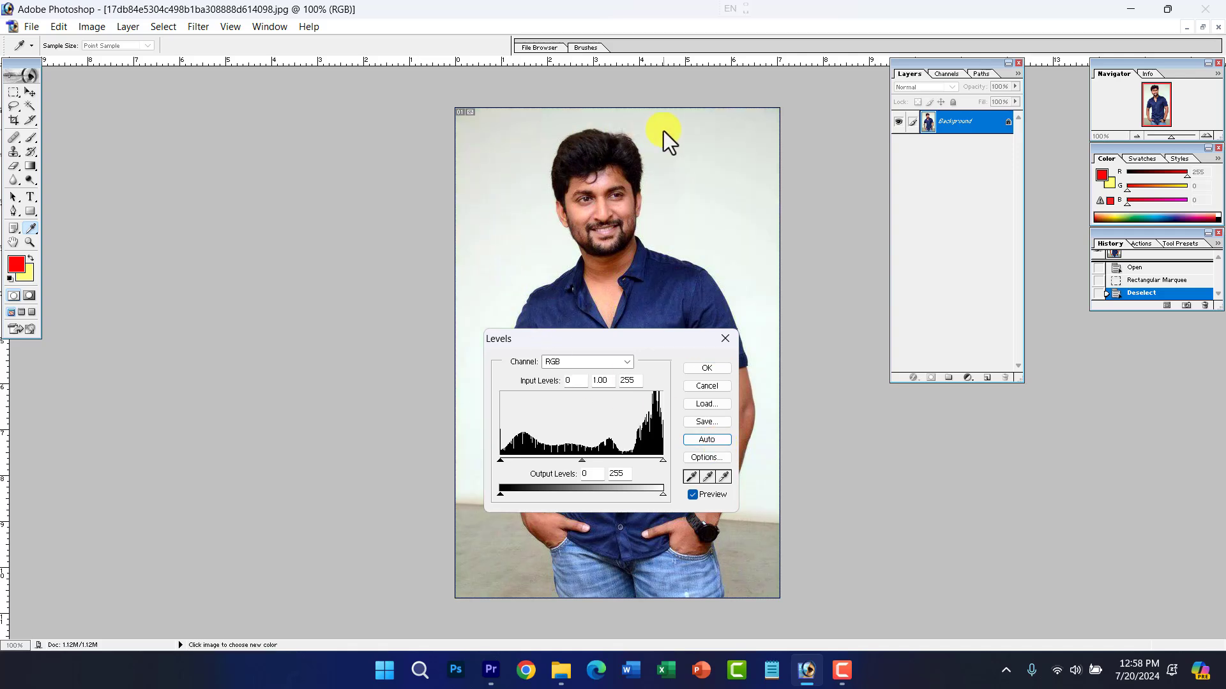
left_click(695, 387)
Step: Open Levels for the portrait, keep the RGB channel, and try input levels of 0.87 for midtones and 236 for highlights
key("ctrl+l")
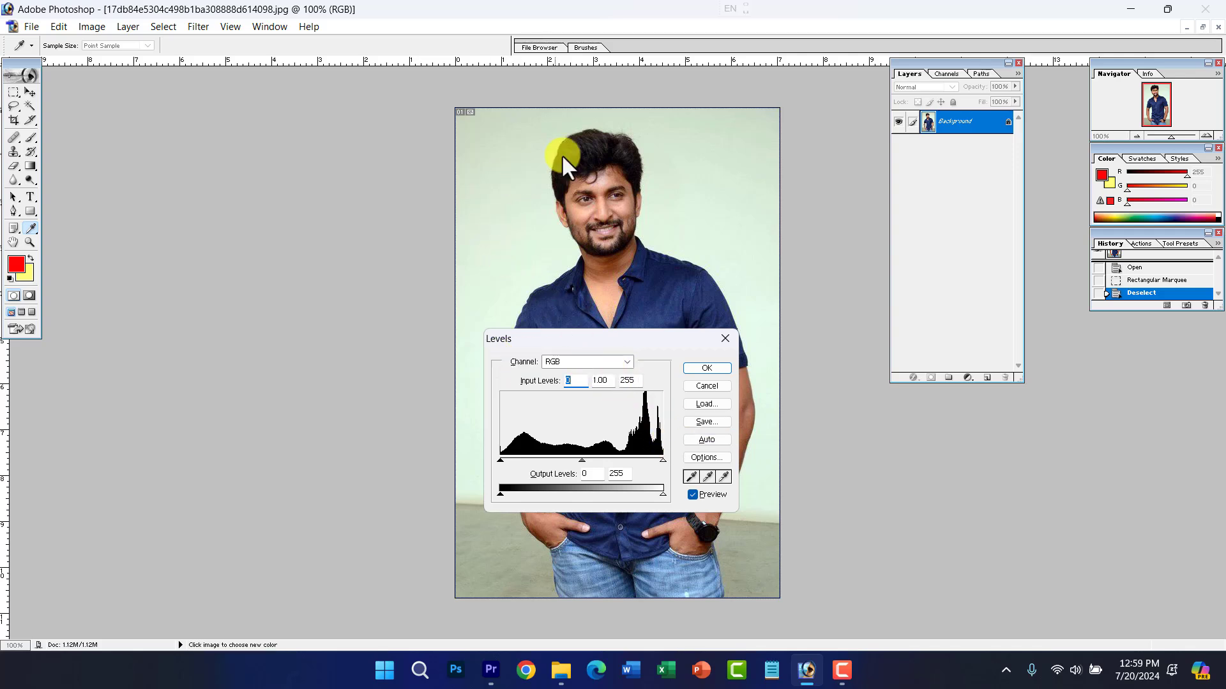
left_click(626, 359)
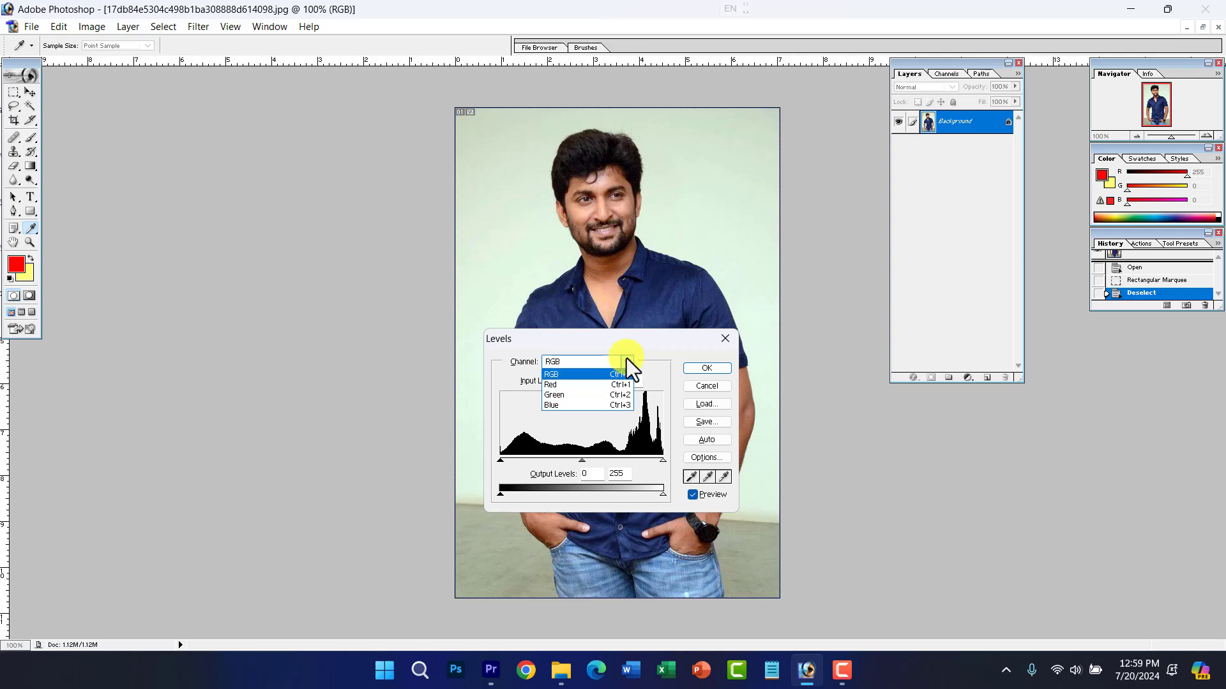
left_click(562, 373)
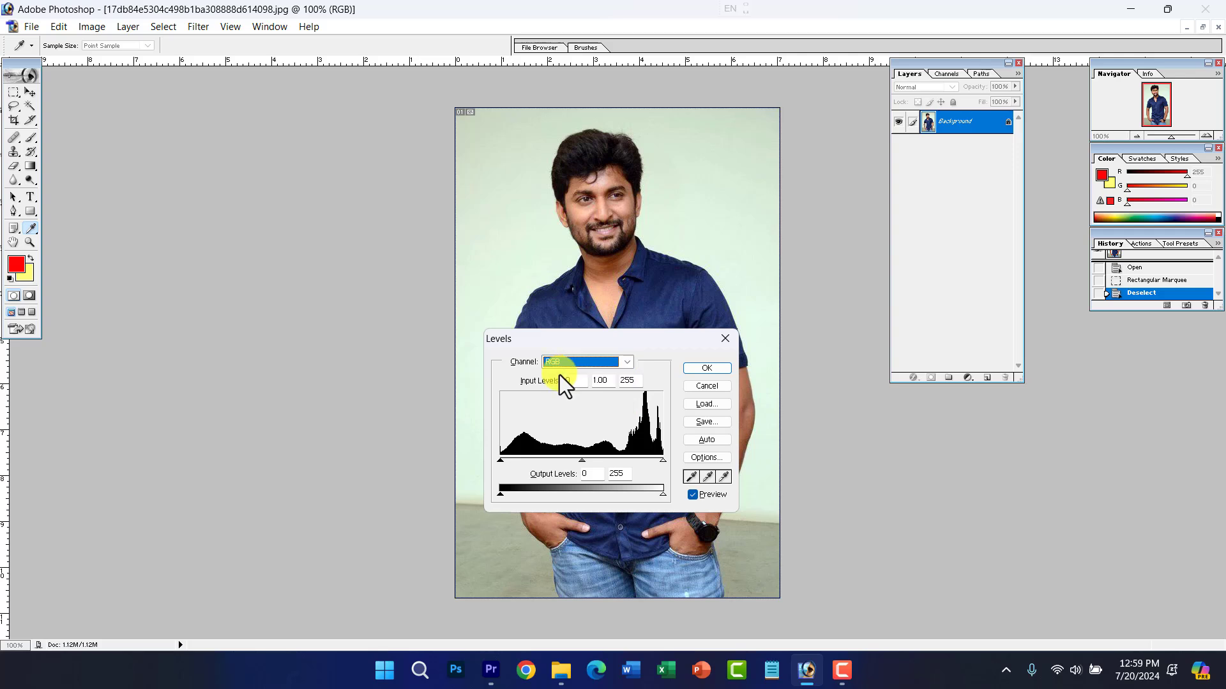
left_click(566, 365)
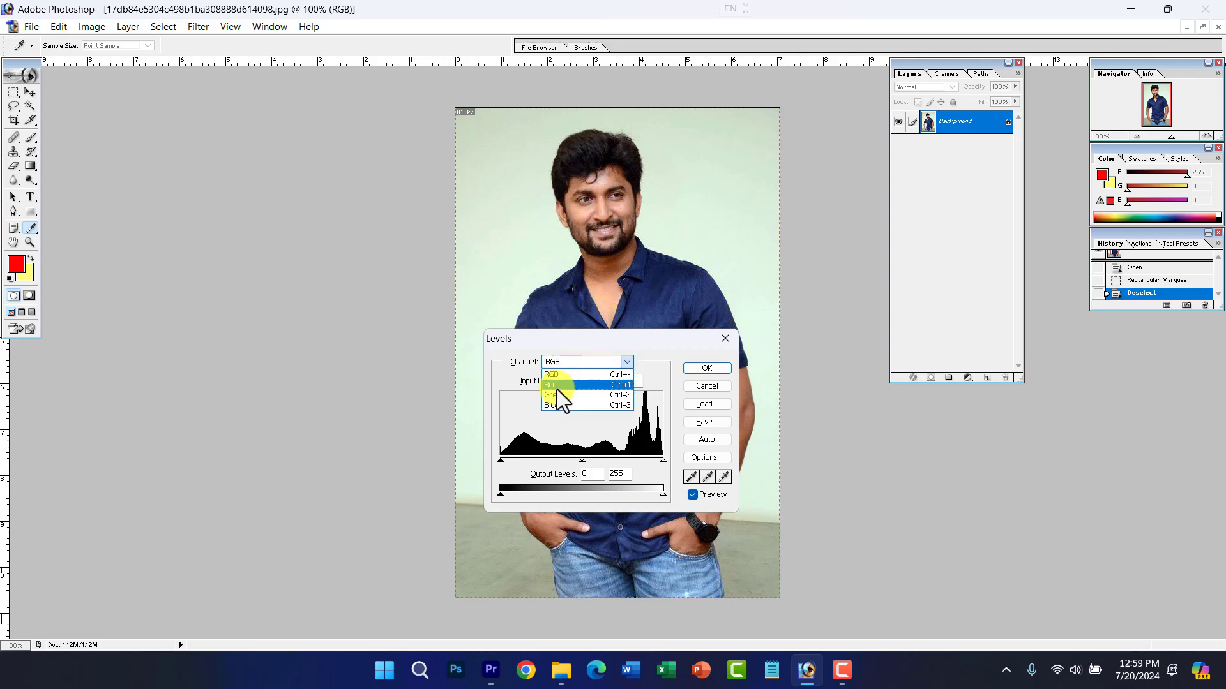
left_click(590, 375)
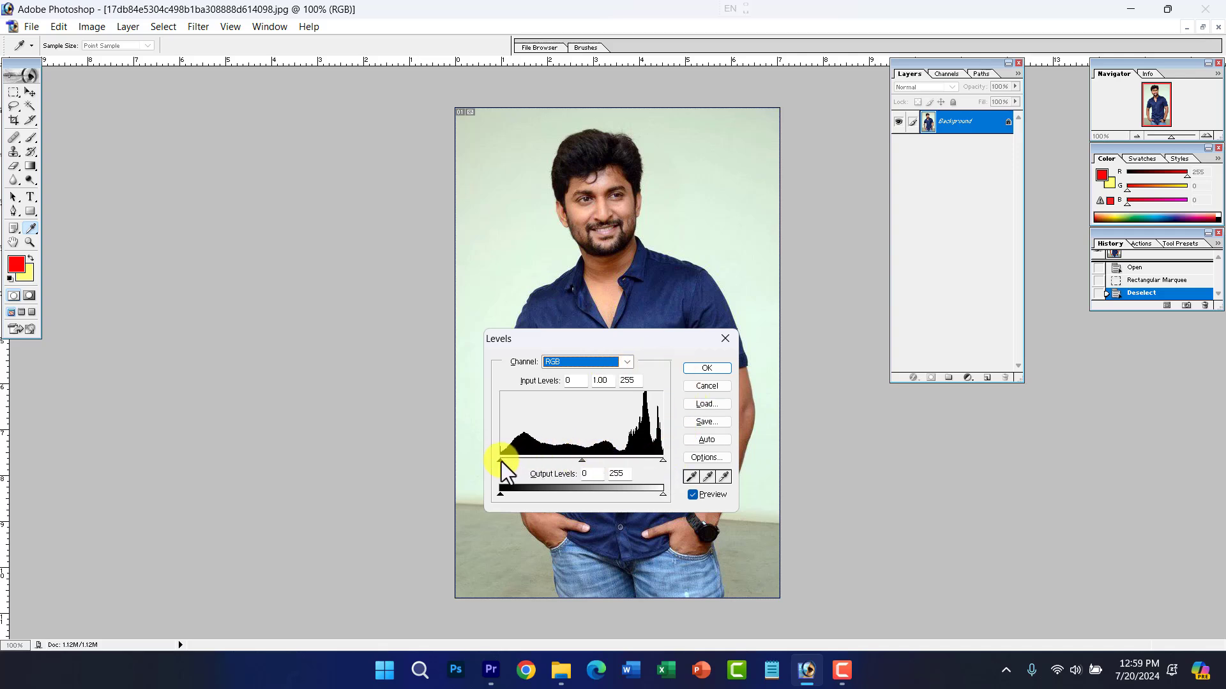
mouse_move(499, 460)
left_mouse_down()
mouse_move(540, 461)
mouse_move(500, 461)
left_mouse_up()
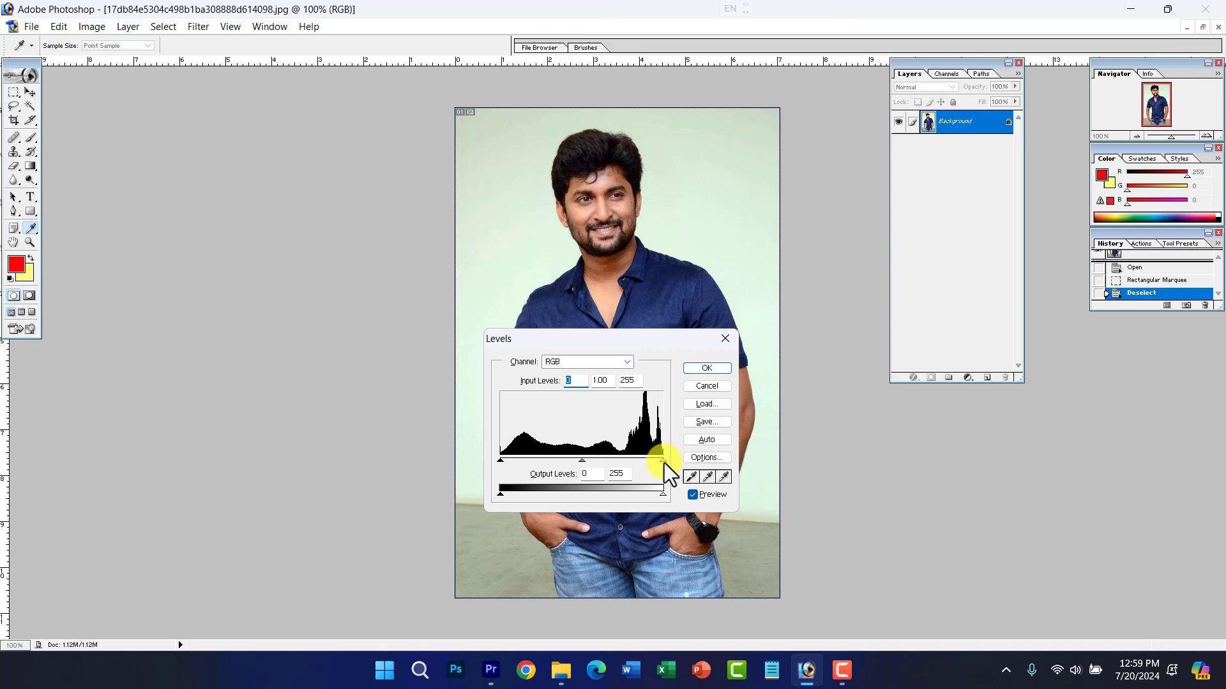
left_click_drag(664, 462, 582, 463)
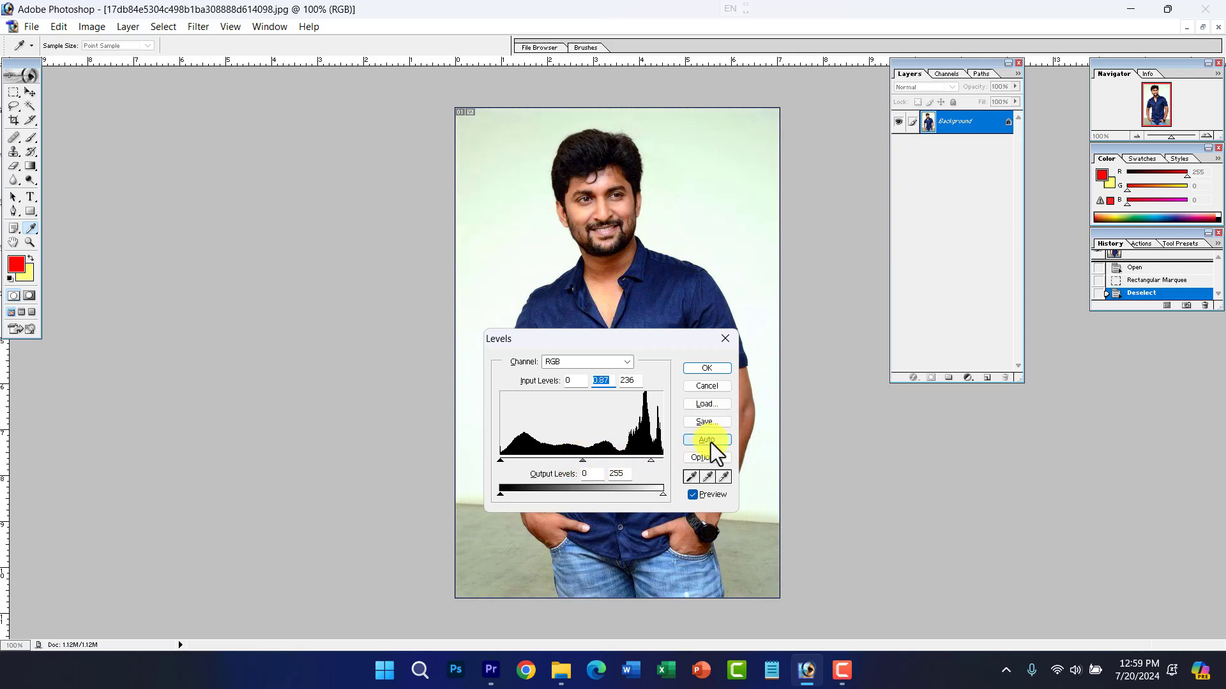
Step: Replace the manual Levels settings with the automatic correction and apply it to the portrait
left_click(711, 443)
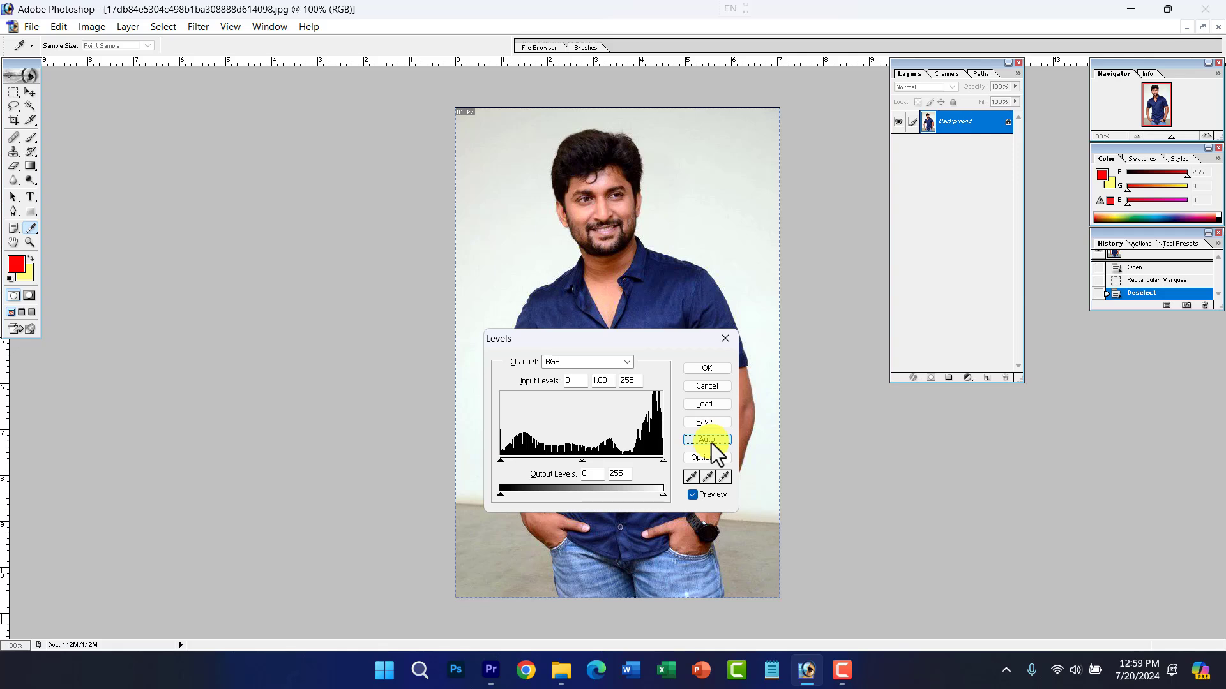
left_click(707, 369)
key("v")
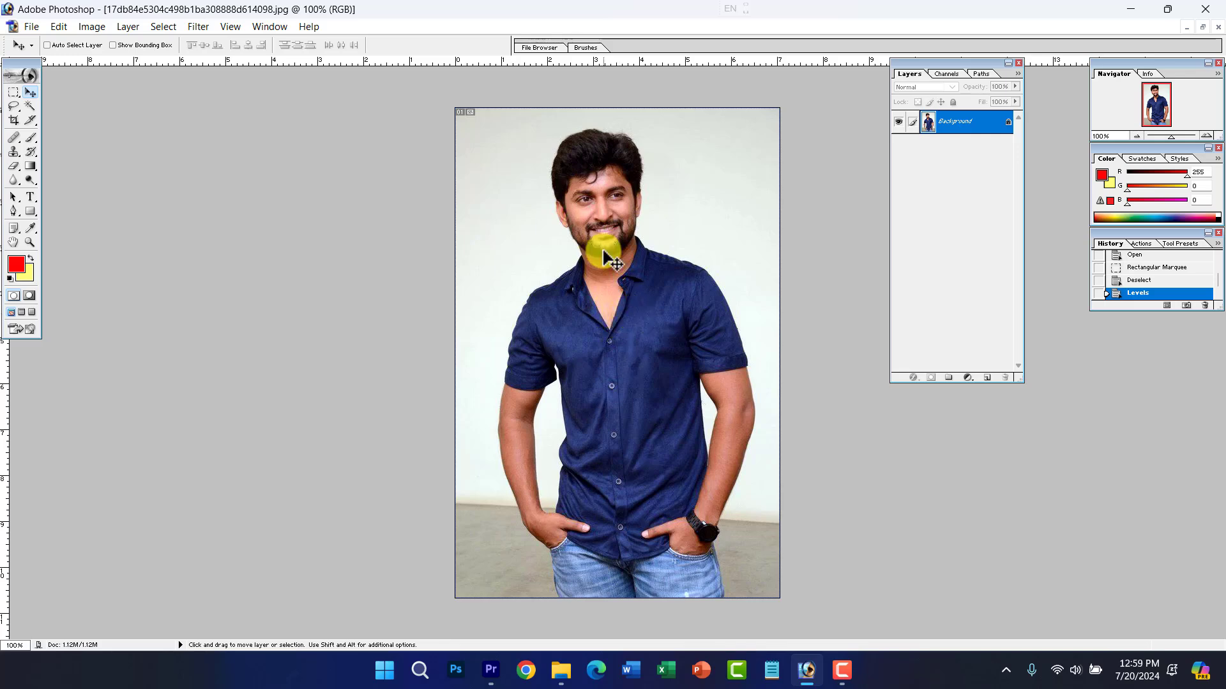
Step: Try darkening the portrait in Levels with a shadow input level of 27 and cancel the adjustment
key("ctrl+l")
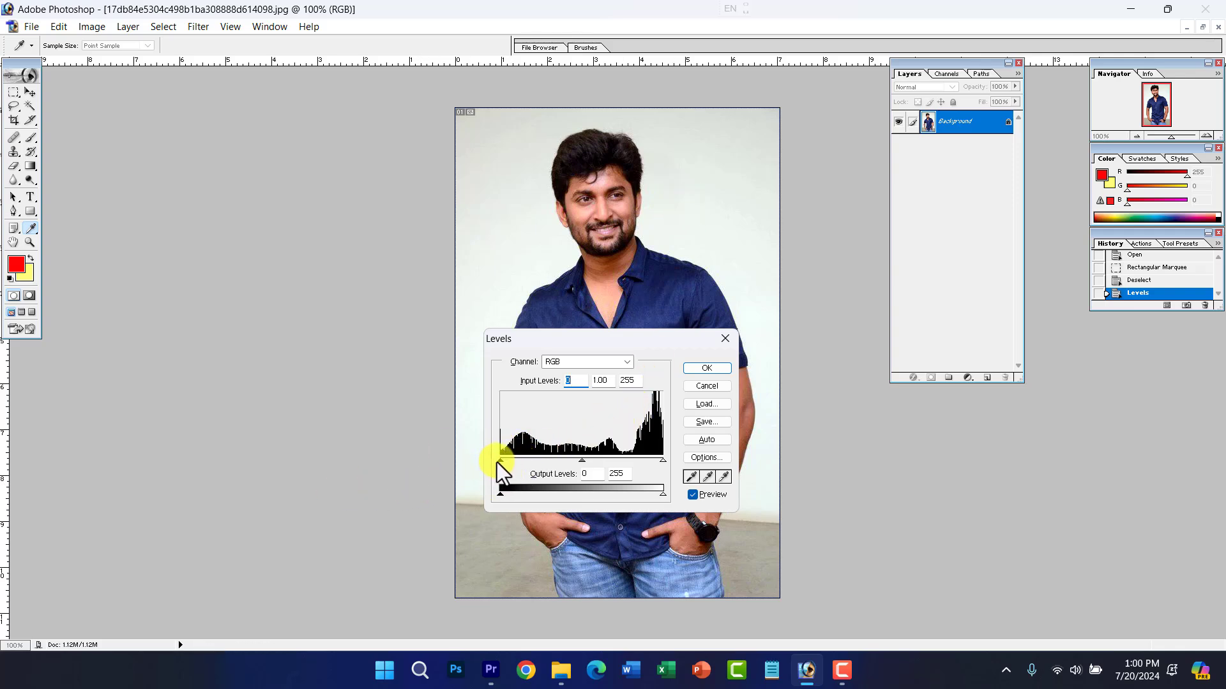
left_click_drag(499, 461, 517, 465)
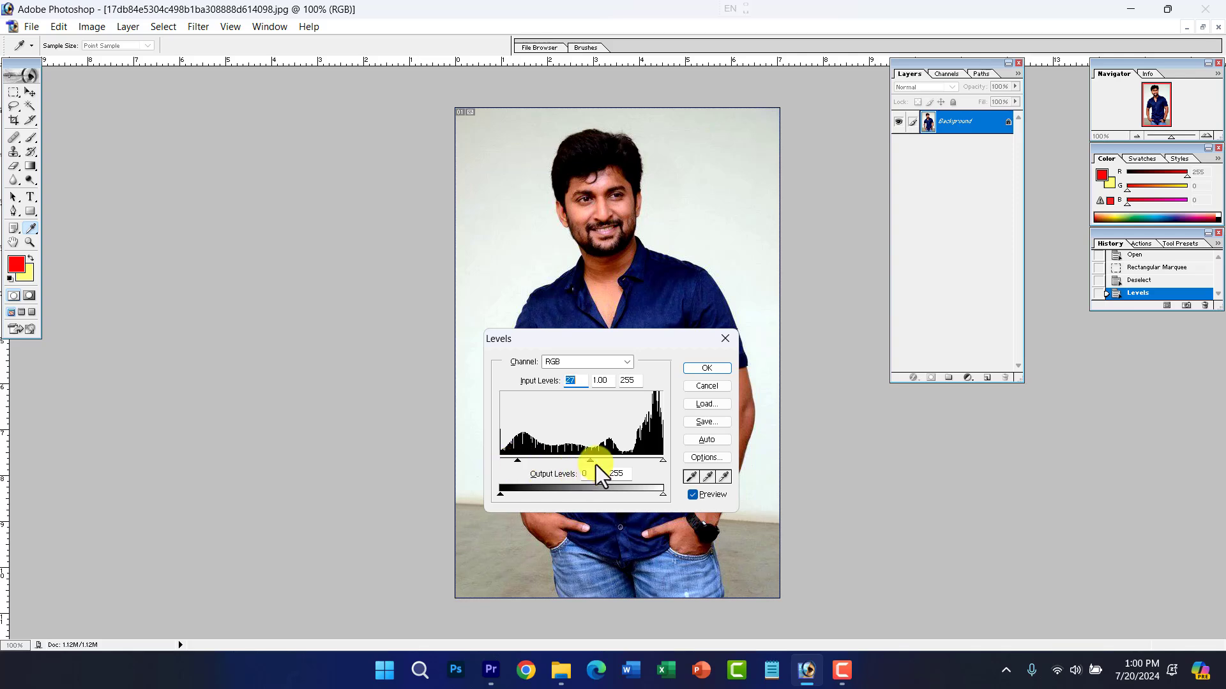
mouse_move(596, 462)
left_mouse_down()
mouse_move(636, 460)
mouse_move(519, 461)
mouse_move(609, 469)
mouse_move(599, 481)
left_mouse_up()
left_click(726, 386)
key("v")
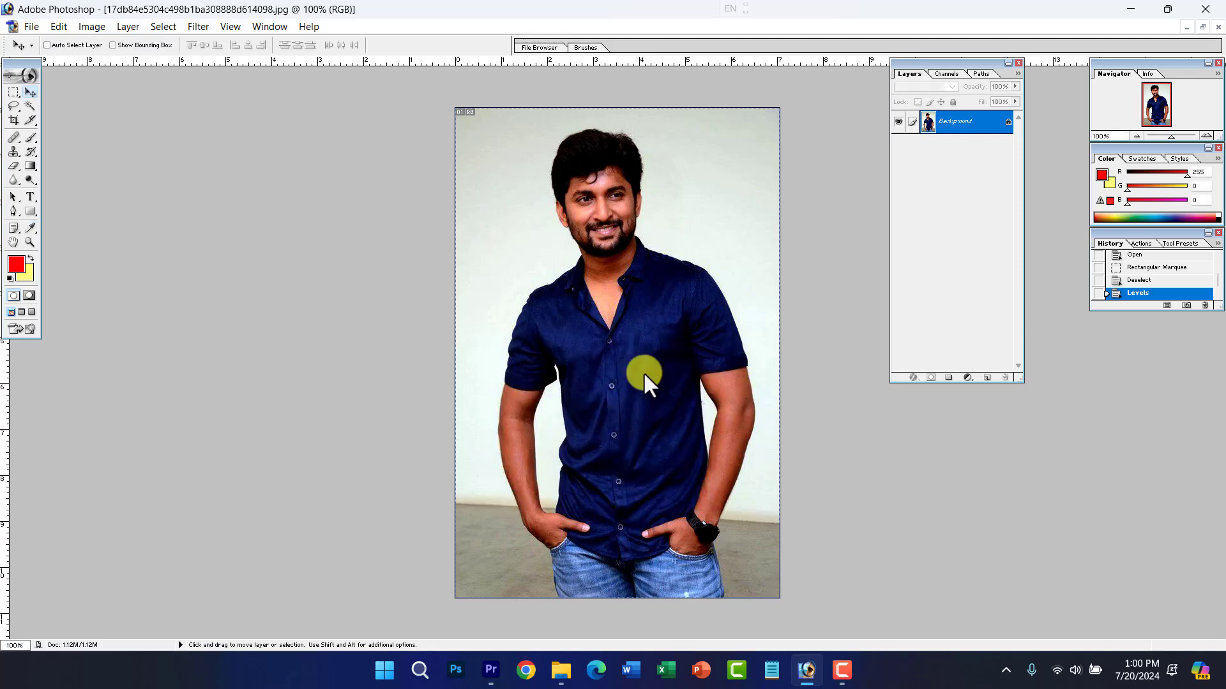
Step: Open Curves for the portrait and try RGB curve points of input 226 to output 242 and input 59 to output 27, undoing each
left_click(101, 31)
mouse_move(112, 52)
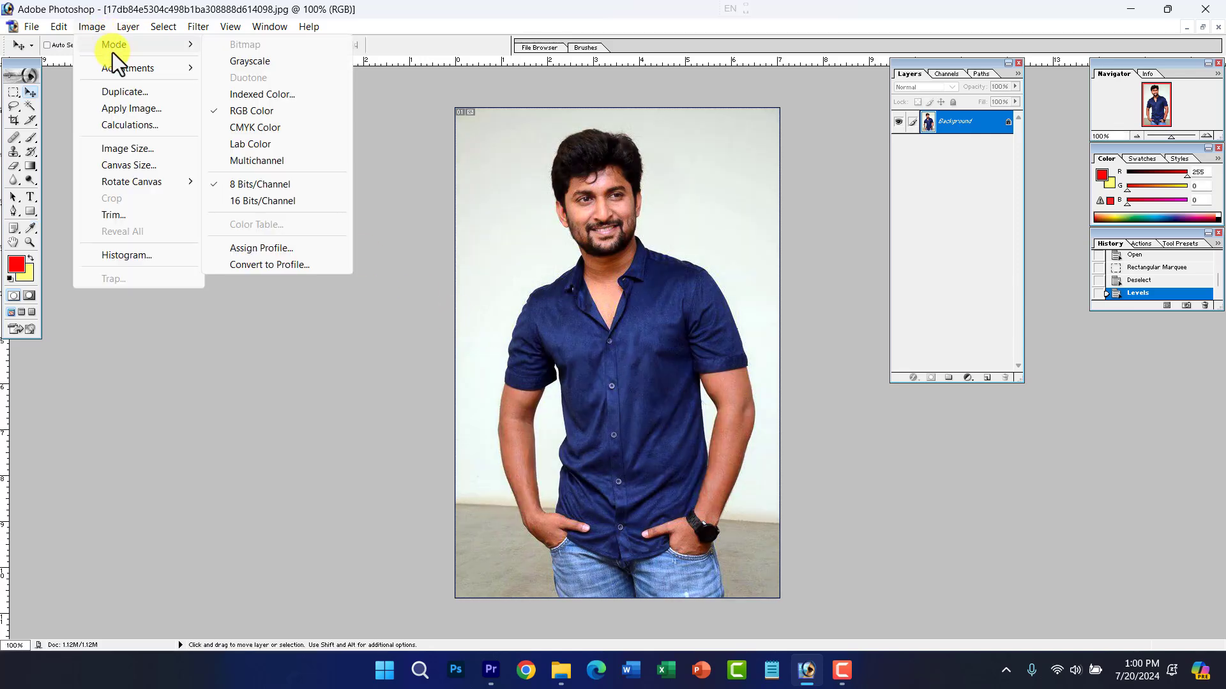
mouse_move(143, 71)
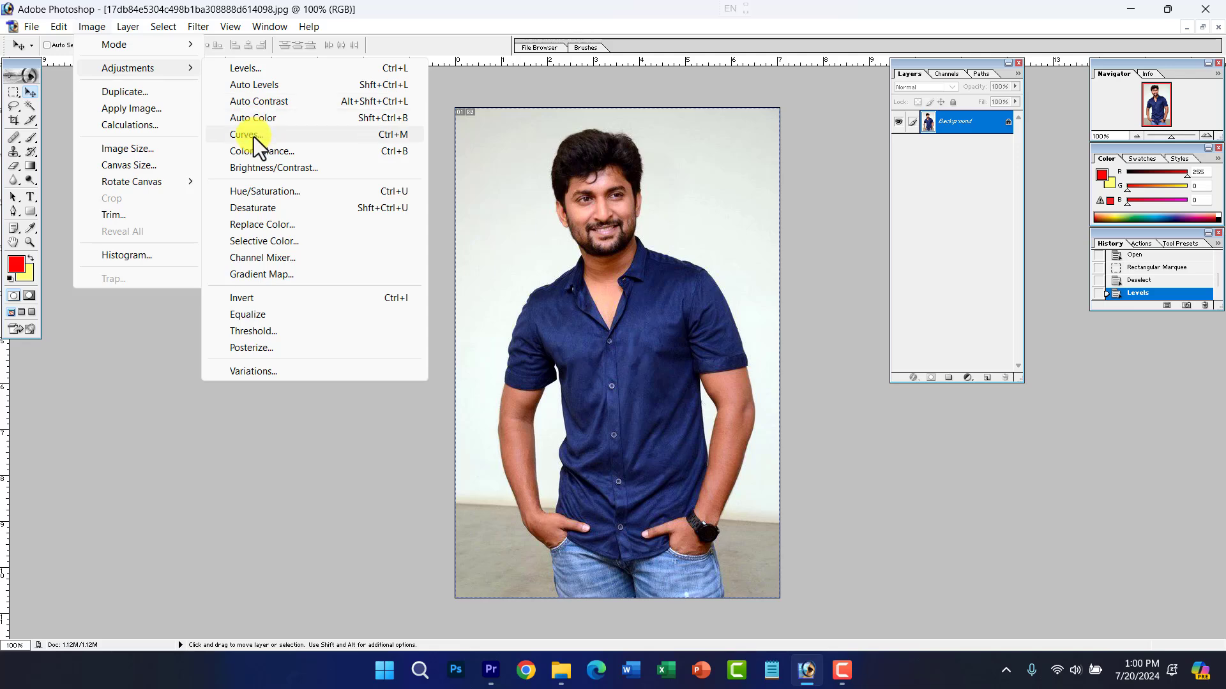
left_click(382, 136)
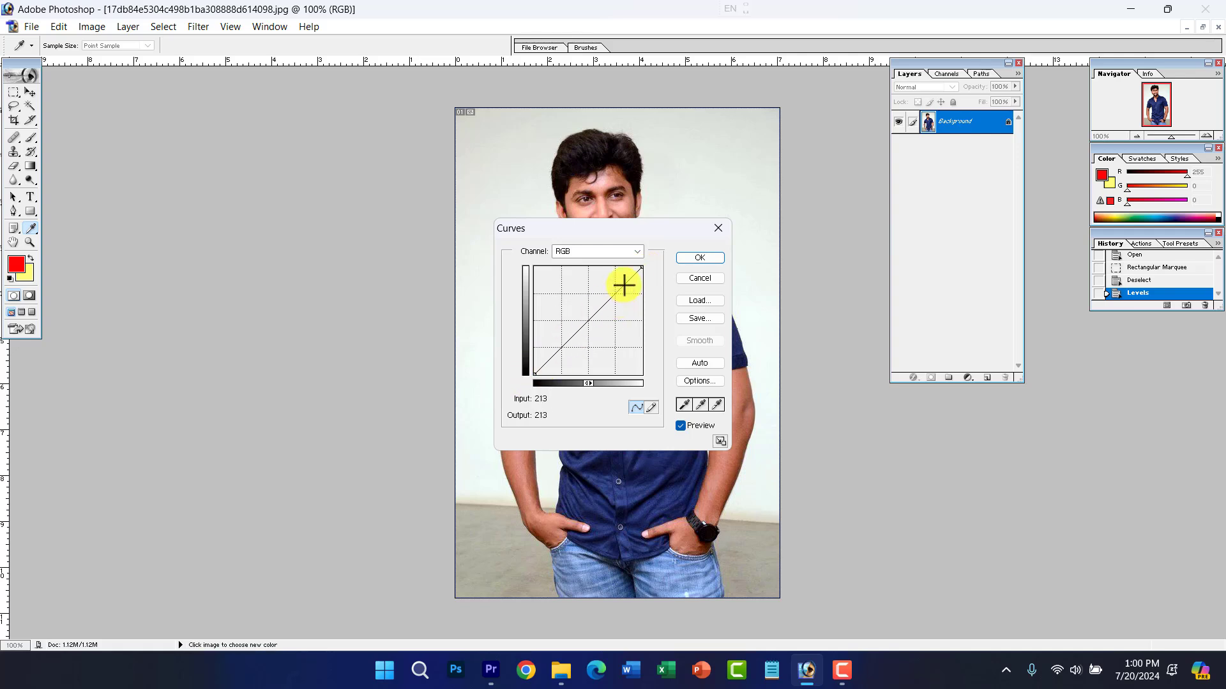
left_click_drag(623, 231, 614, 327)
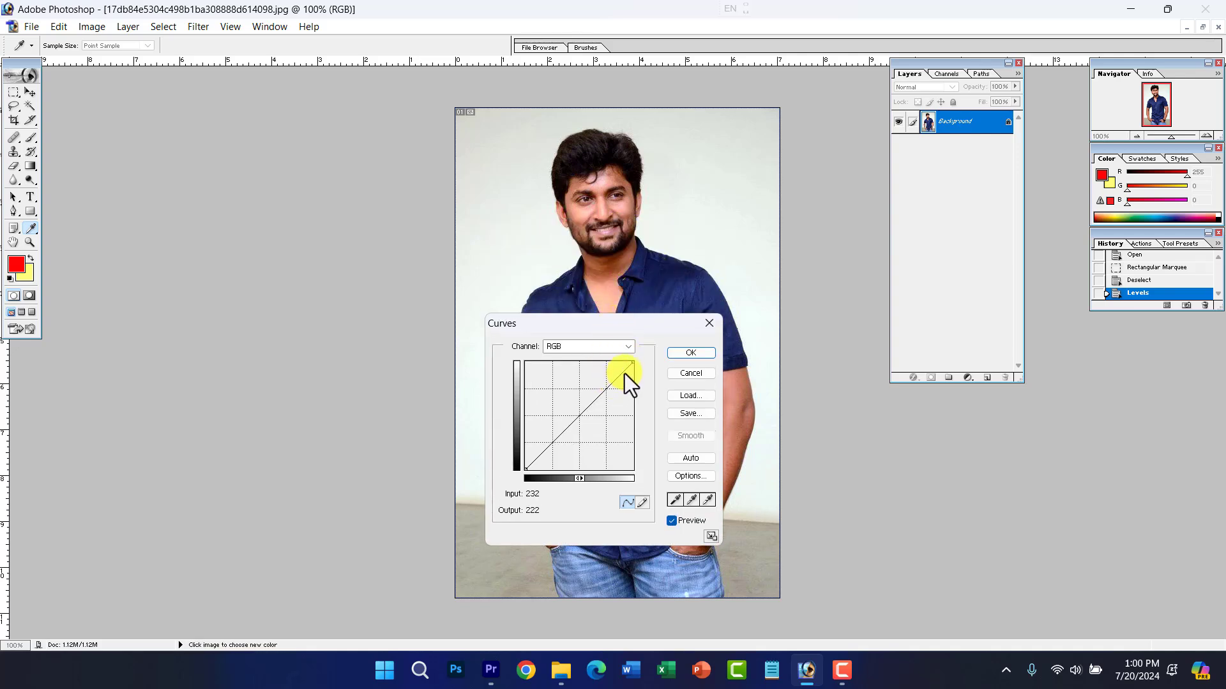
left_click_drag(623, 370, 621, 368)
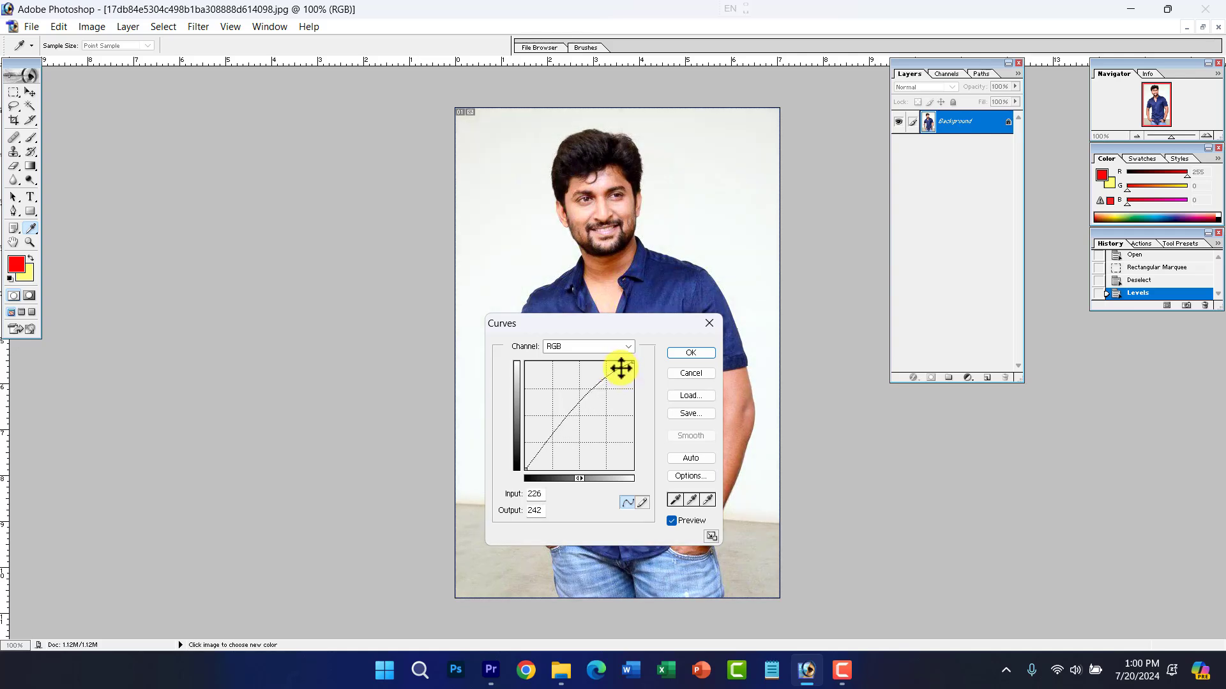
key("ctrl+z")
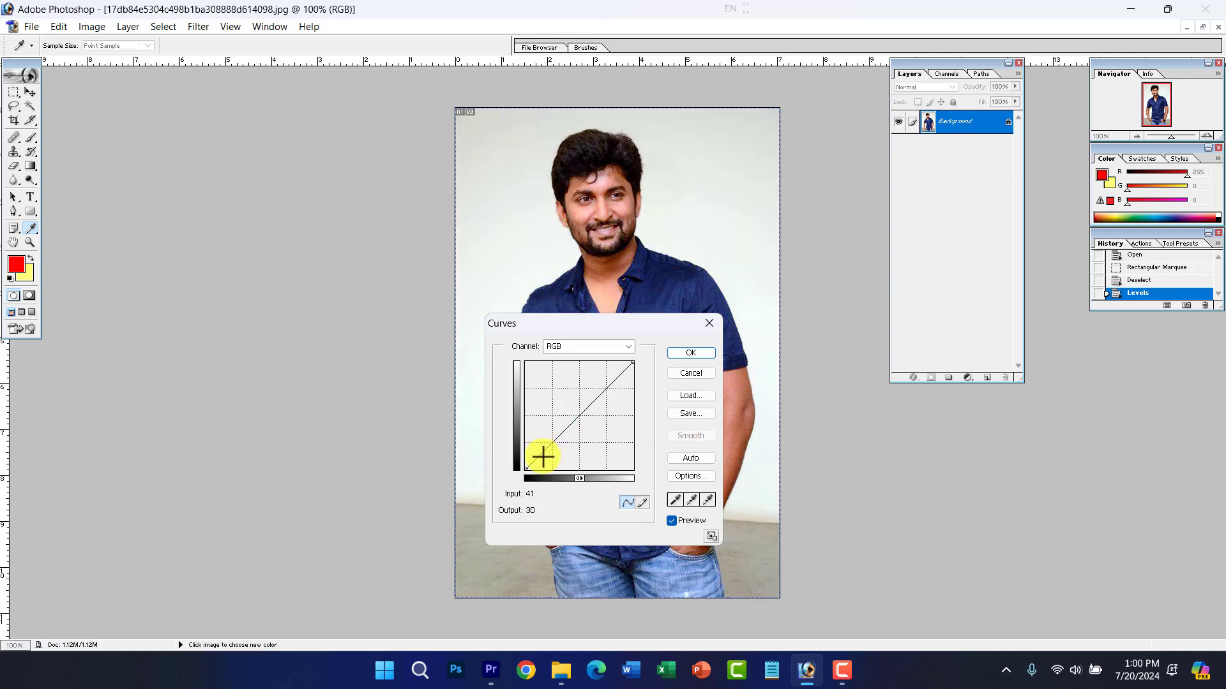
mouse_move(543, 456)
left_mouse_down()
mouse_move(540, 446)
mouse_move(550, 458)
left_mouse_up()
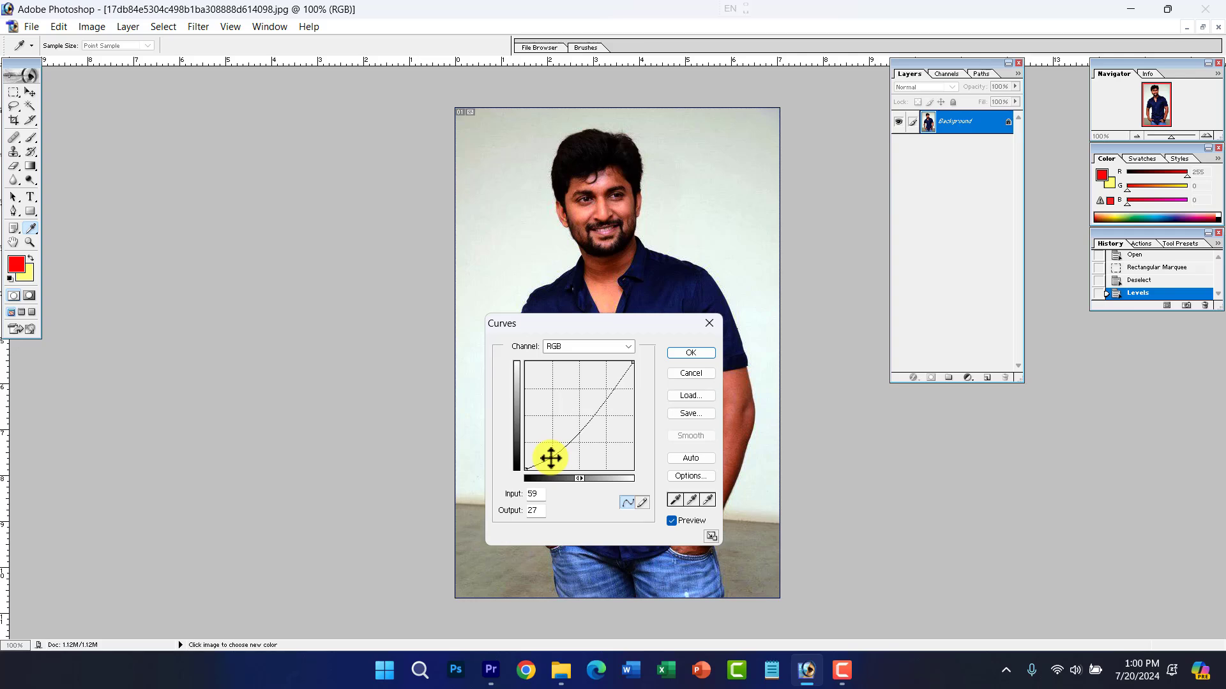
key("ctrl+z")
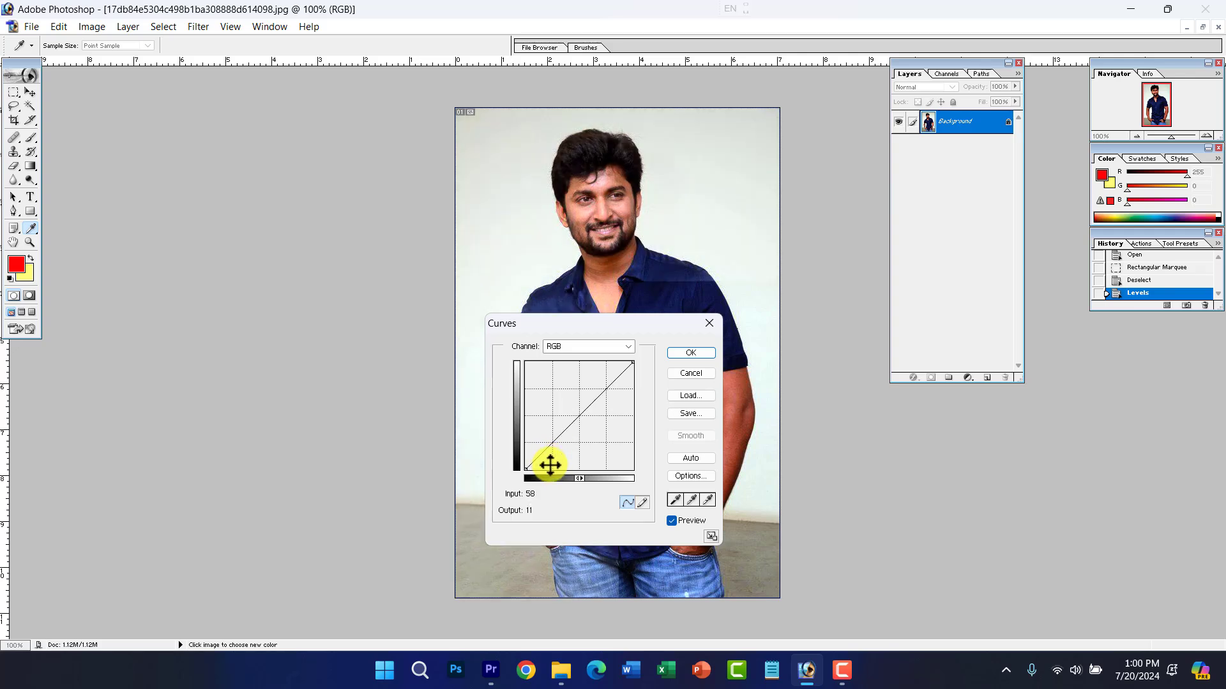
Step: Try raising the Red channel curve in the highlights to input 225, output 242, and undo it
left_click(565, 347)
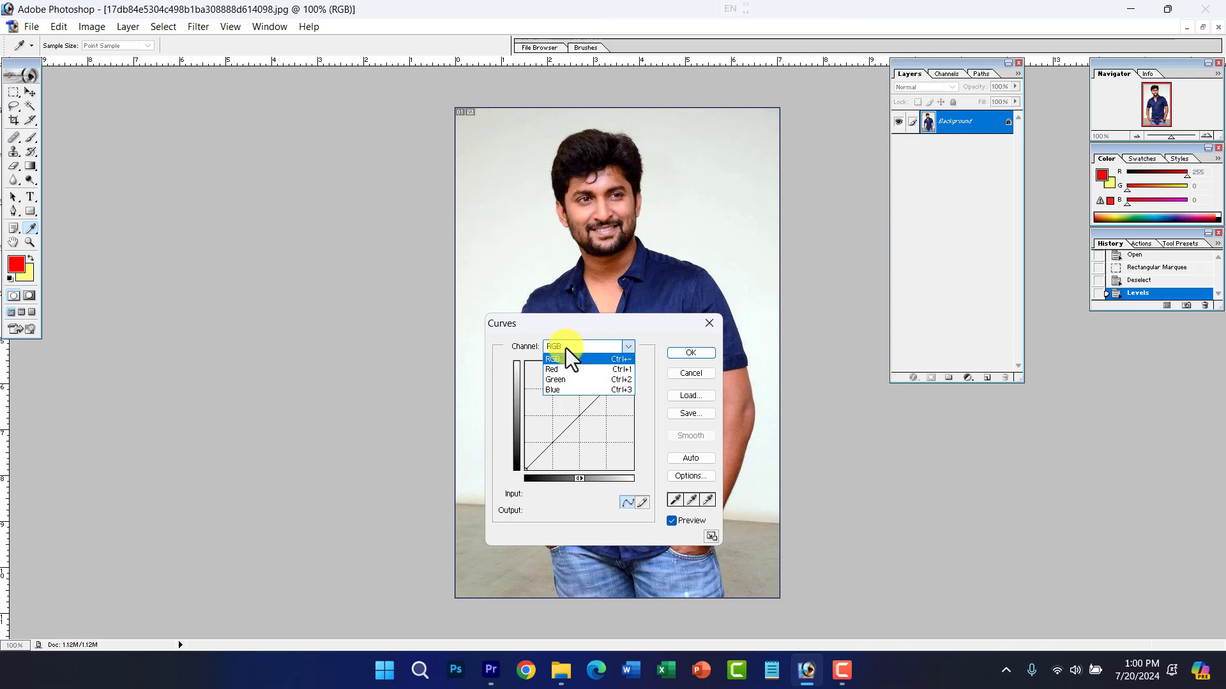
left_click(558, 373)
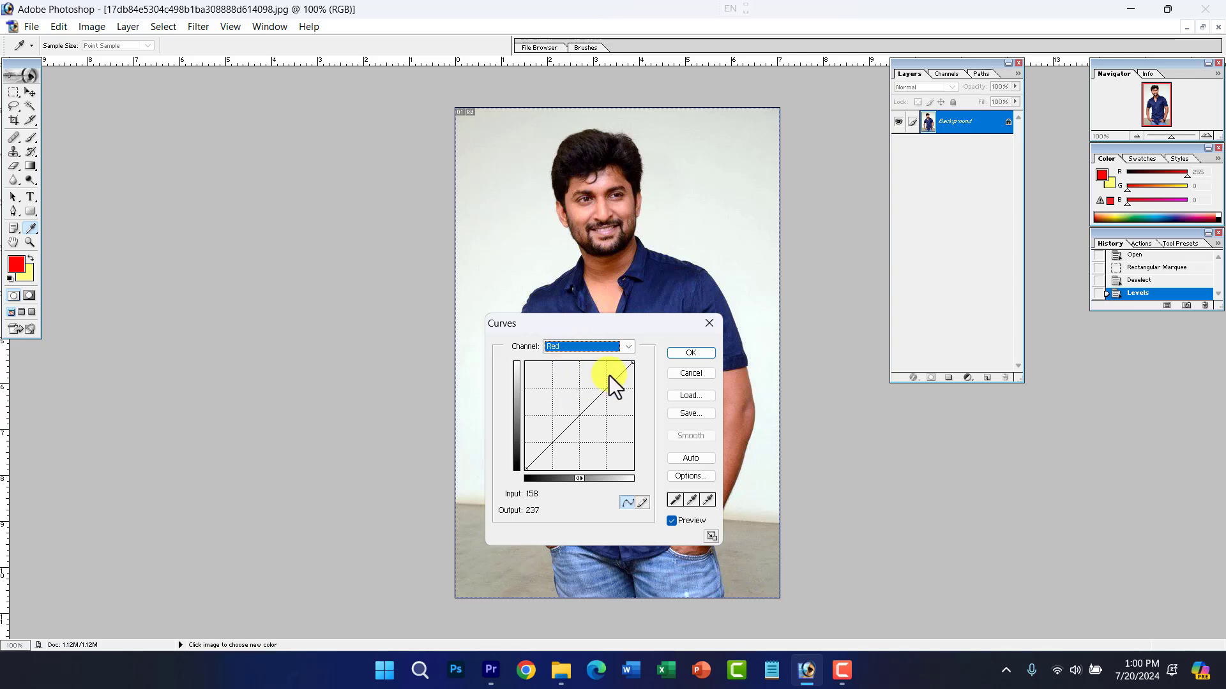
left_click_drag(622, 374, 620, 368)
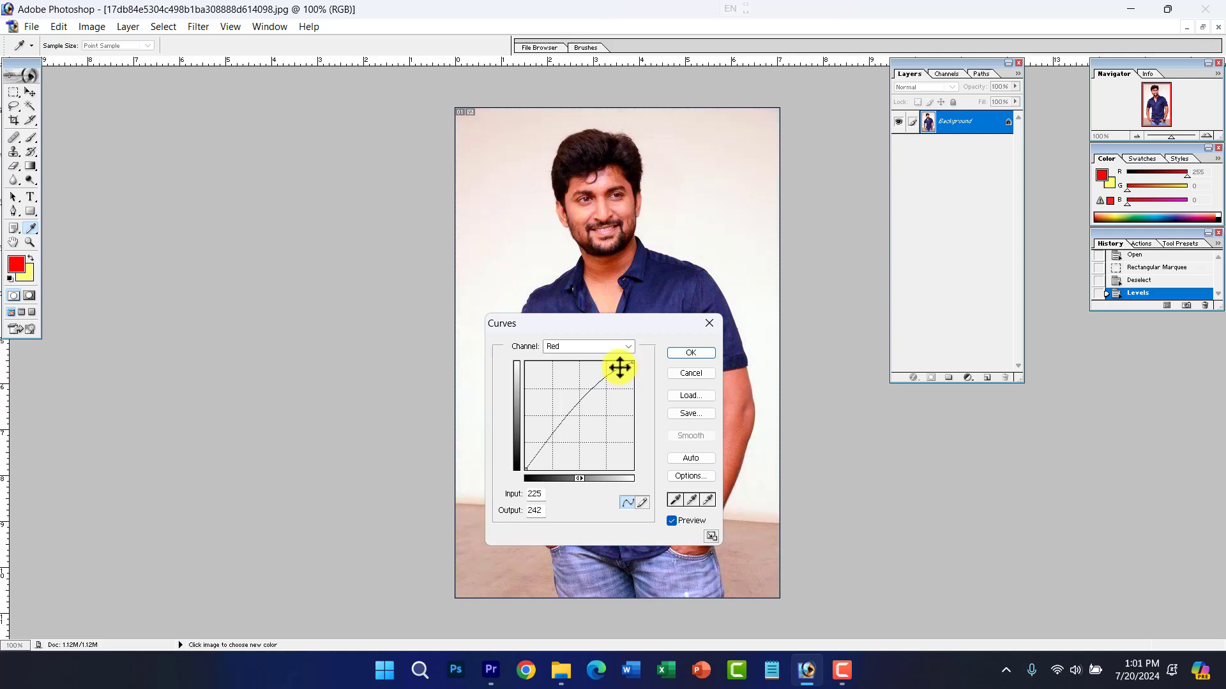
key("ctrl+z")
Step: Try raising the Green channel curve in the highlights to input 203, output 228, and undo it
left_click(614, 350)
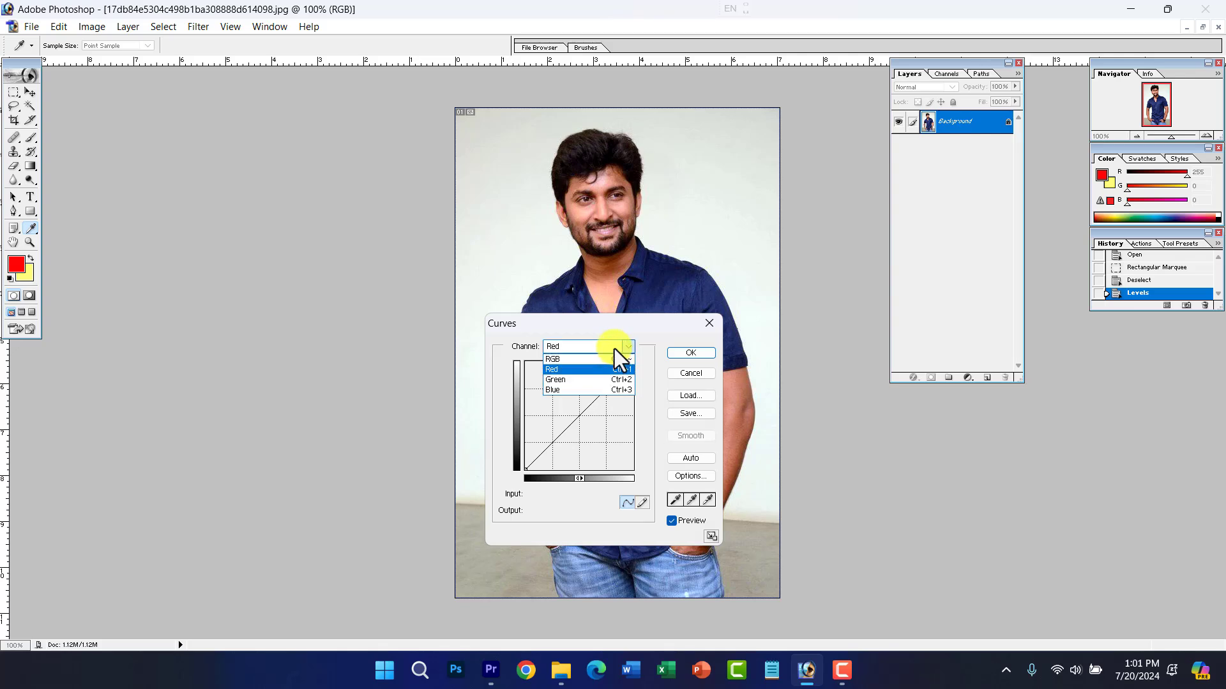
left_click(597, 373)
left_click_drag(612, 379, 612, 375)
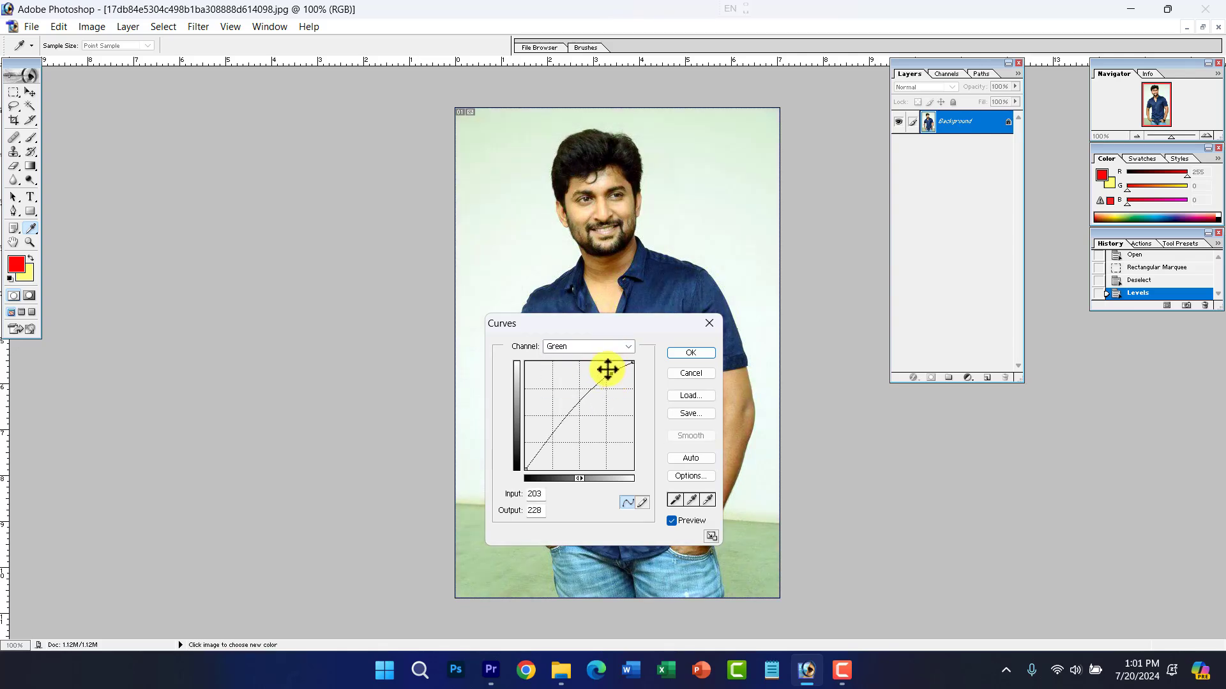
key("ctrl+z")
Step: Try raising the Blue channel curve in the highlights and undo it
left_click(599, 345)
left_click(589, 390)
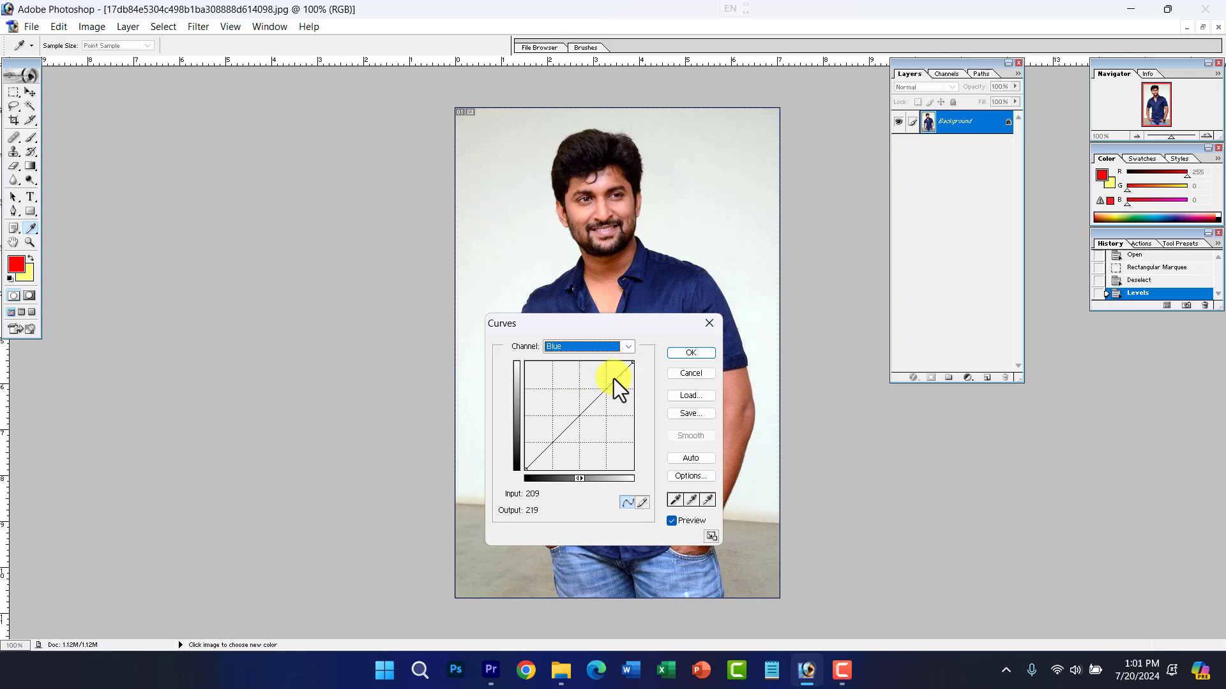
left_click_drag(617, 379, 613, 372)
key("ctrl+z")
Step: Return Curves to the RGB channel, try brightening with a point at input 213, output 227, and cancel the adjustment
left_click(607, 343)
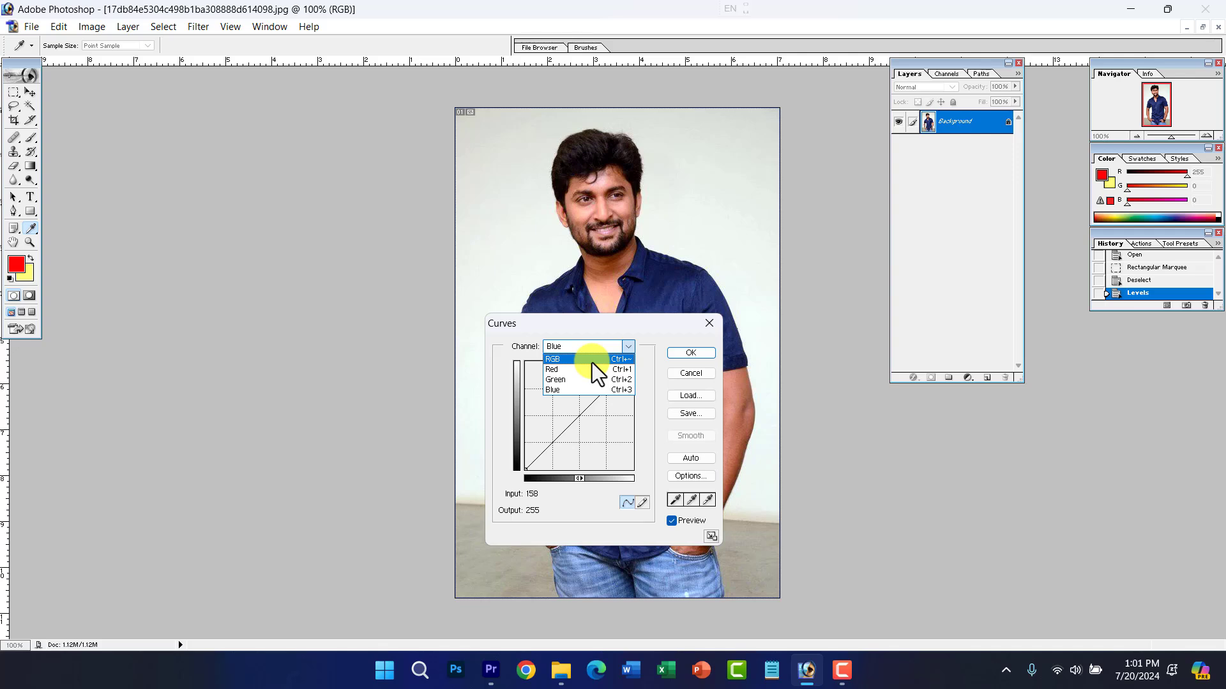
left_click(592, 360)
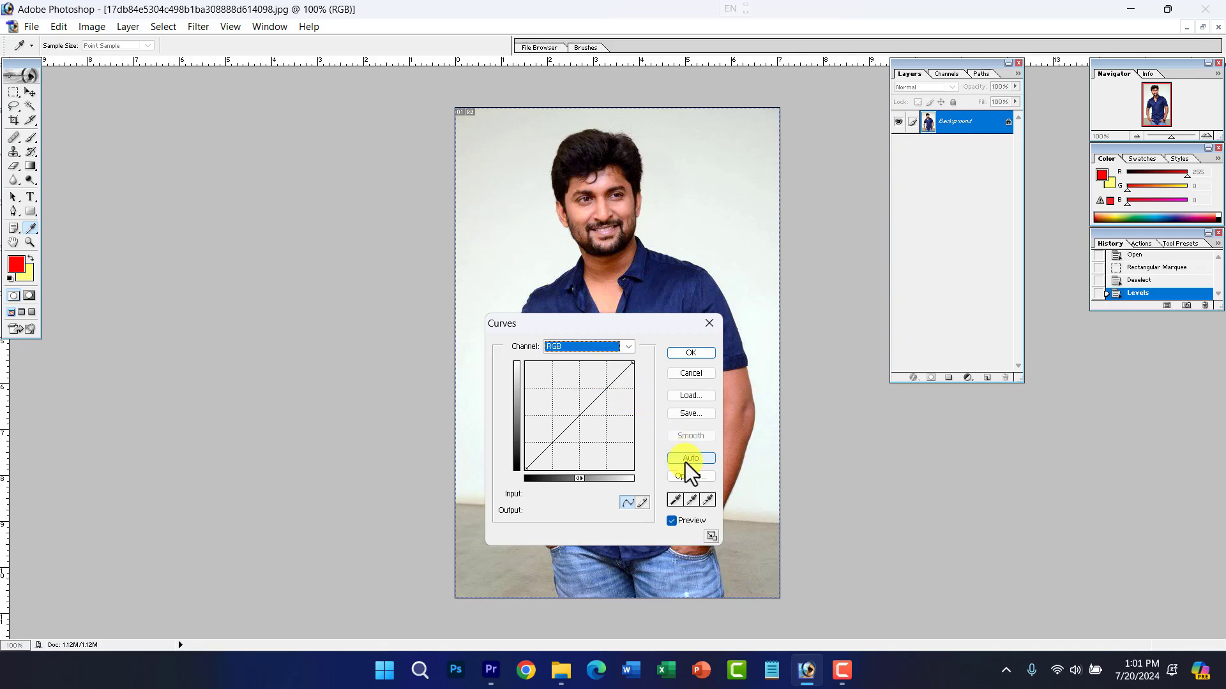
left_click_drag(658, 321, 698, 344)
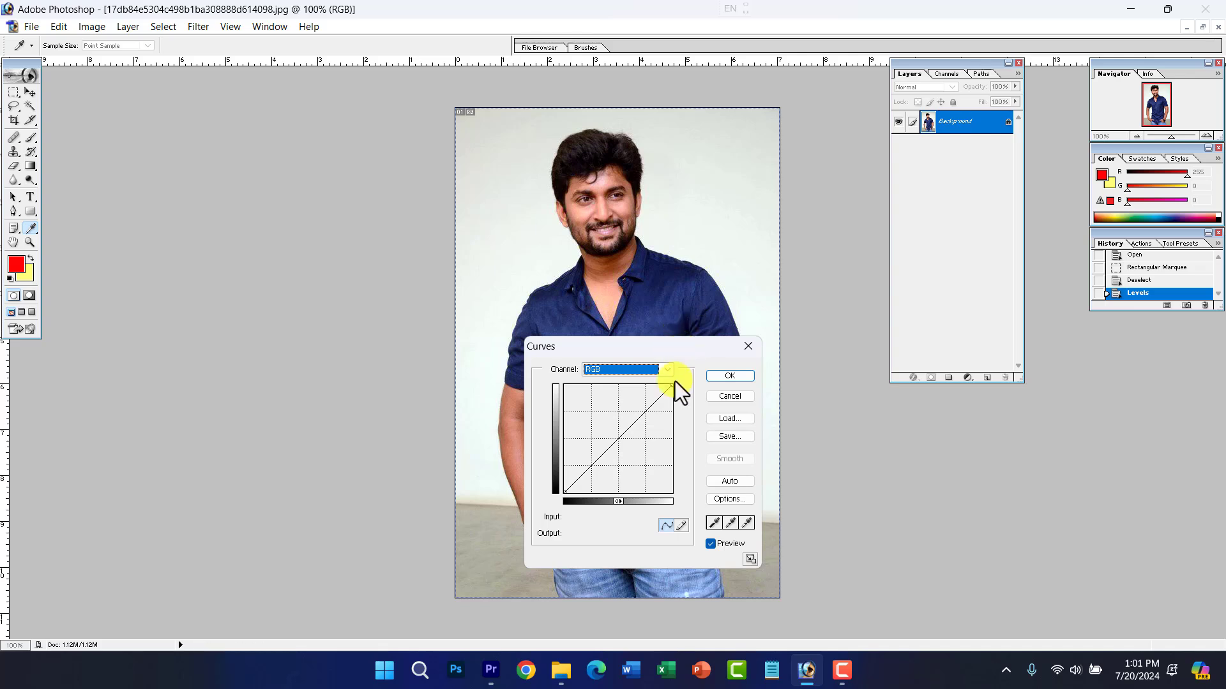
left_click_drag(654, 401, 654, 397)
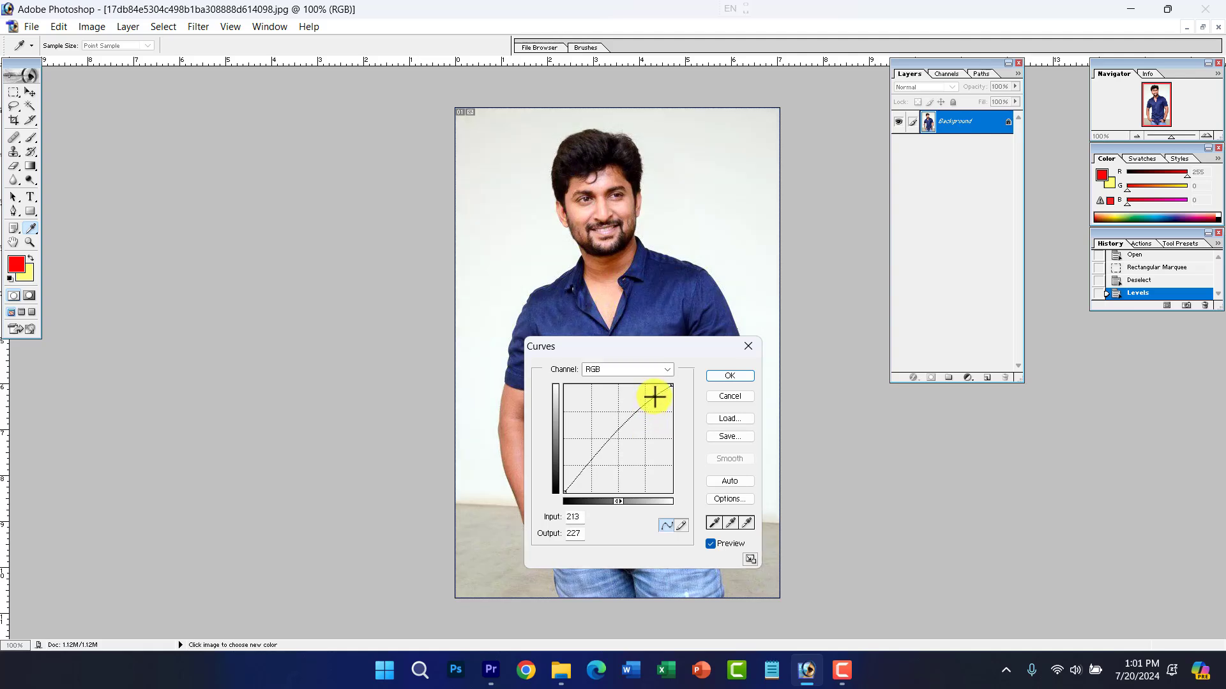
left_click(722, 417)
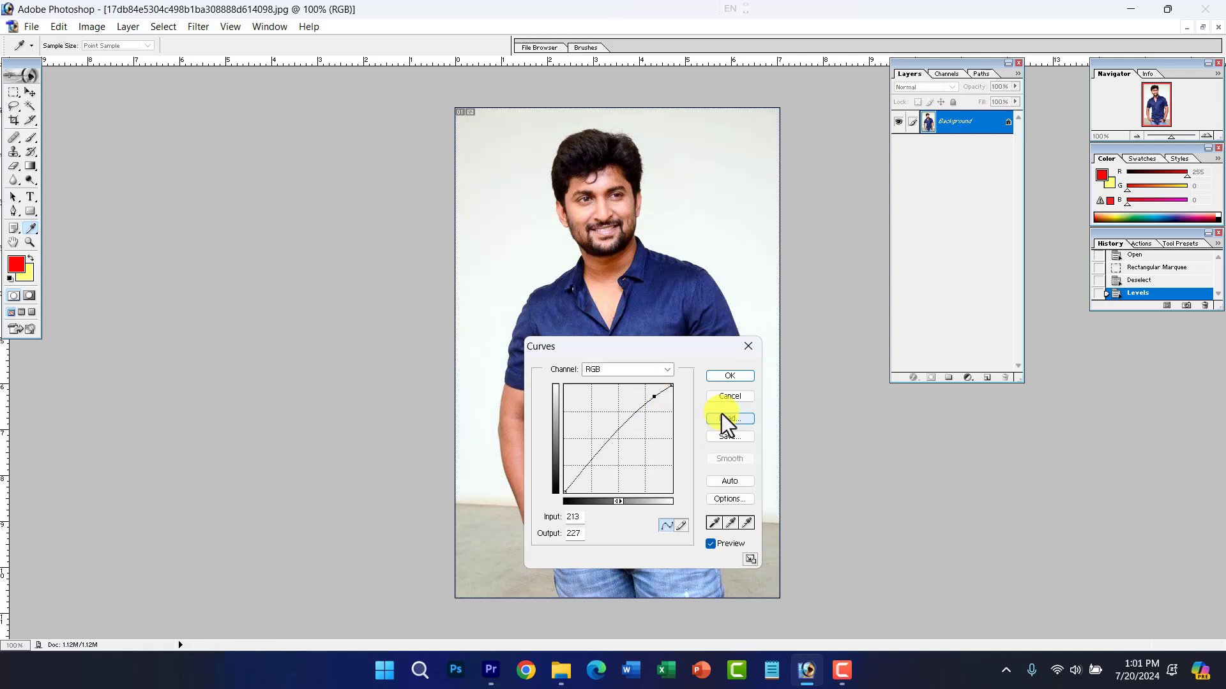
left_click(729, 396)
key("v")
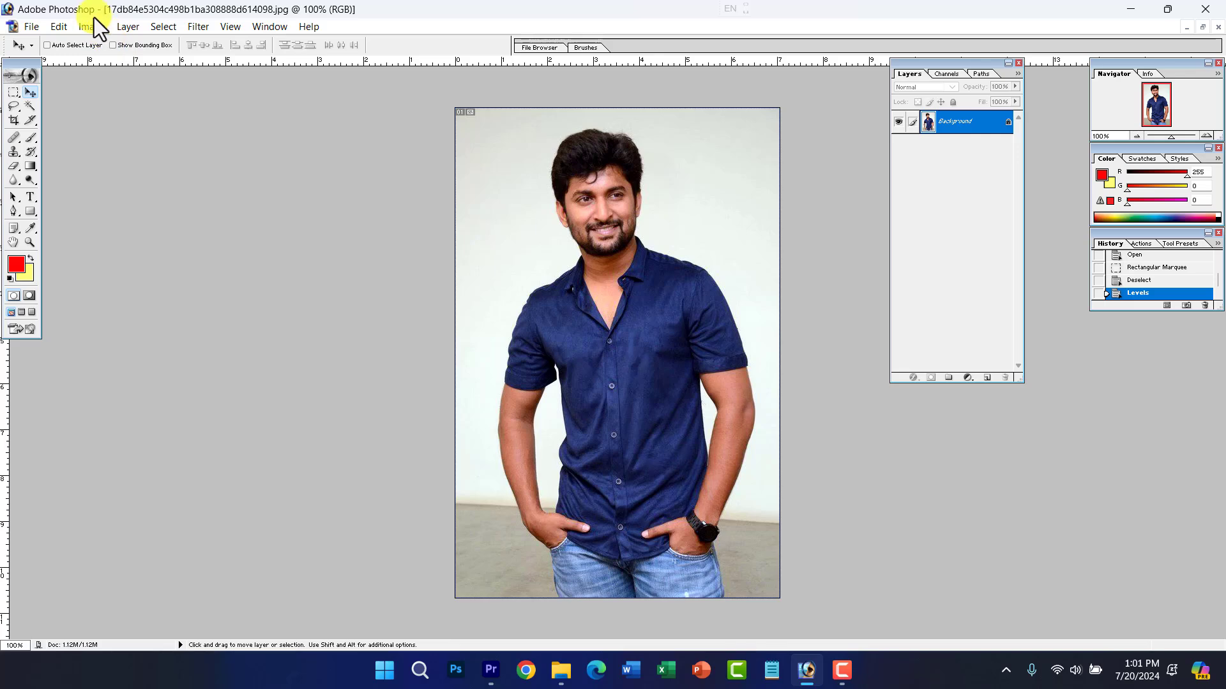
Step: Open Color Balance for the portrait's midtones and try cyan–red levels of +49, -83 and -8
left_click(125, 27)
mouse_move(94, 27)
mouse_move(117, 66)
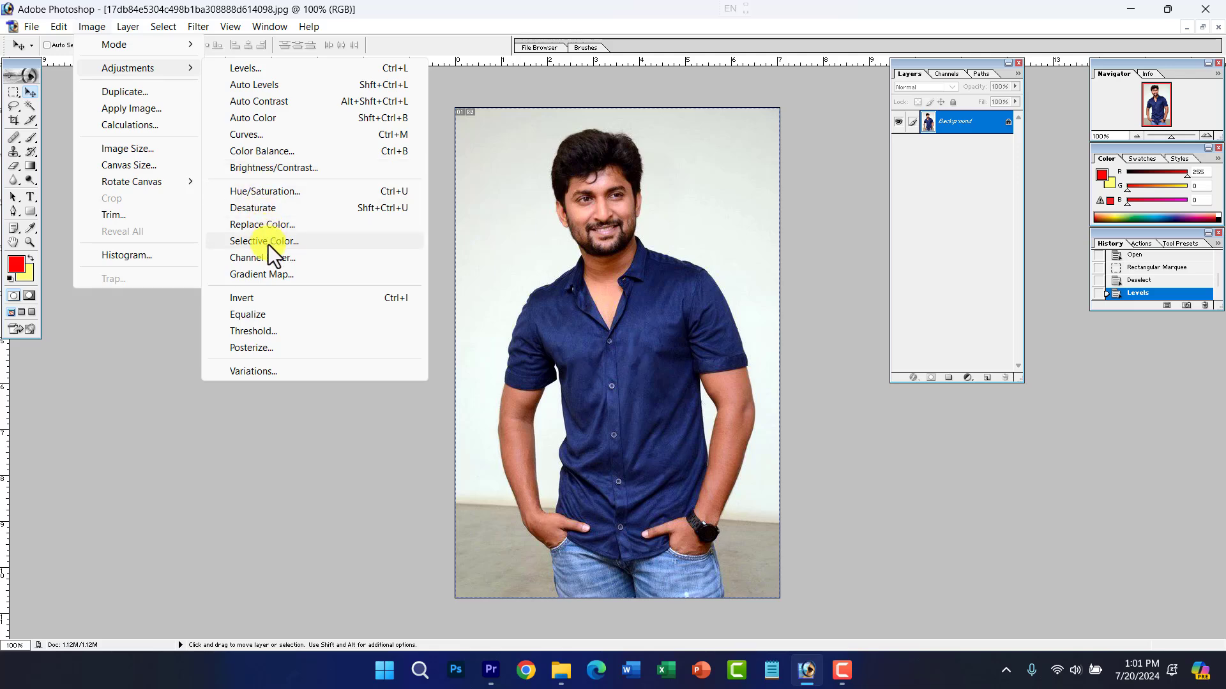
left_click(258, 153)
left_click_drag(588, 252, 612, 338)
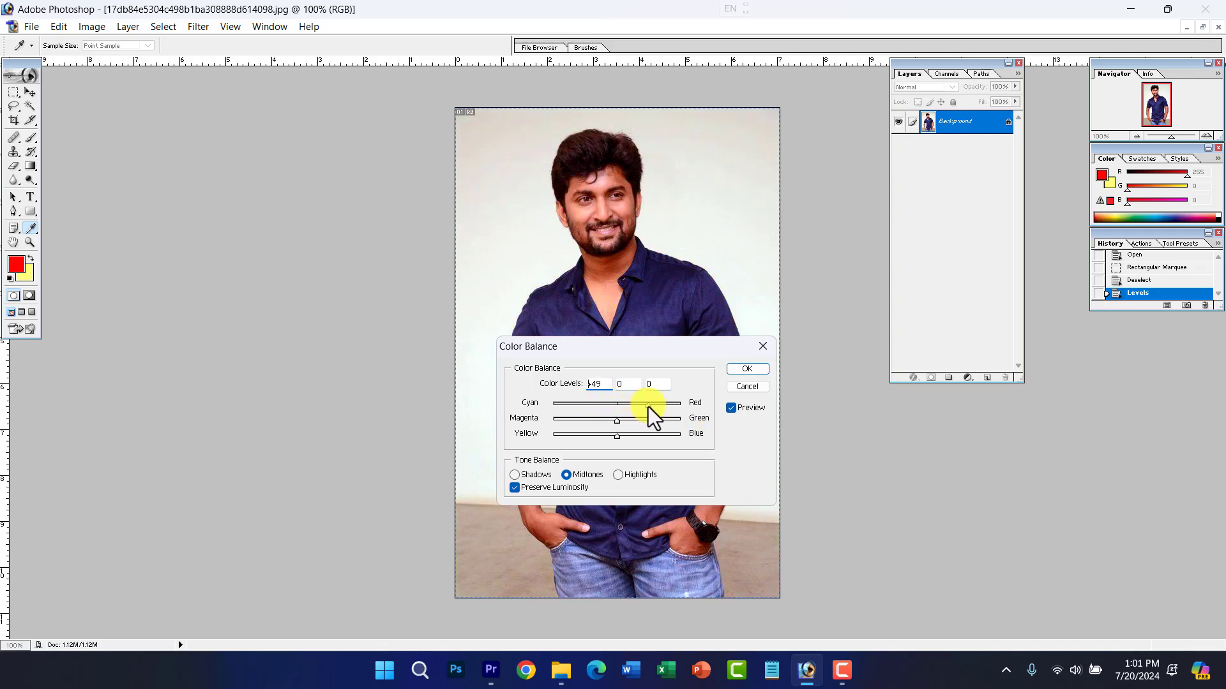
left_click_drag(654, 407, 570, 408)
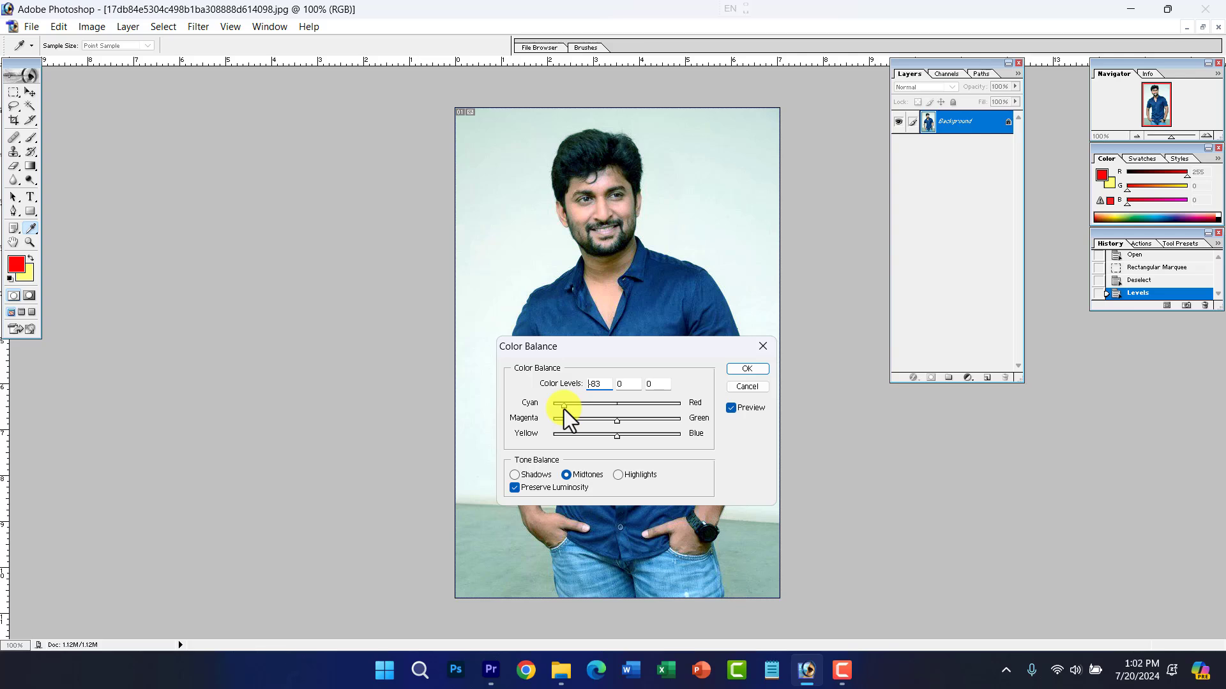
left_click_drag(564, 409, 612, 408)
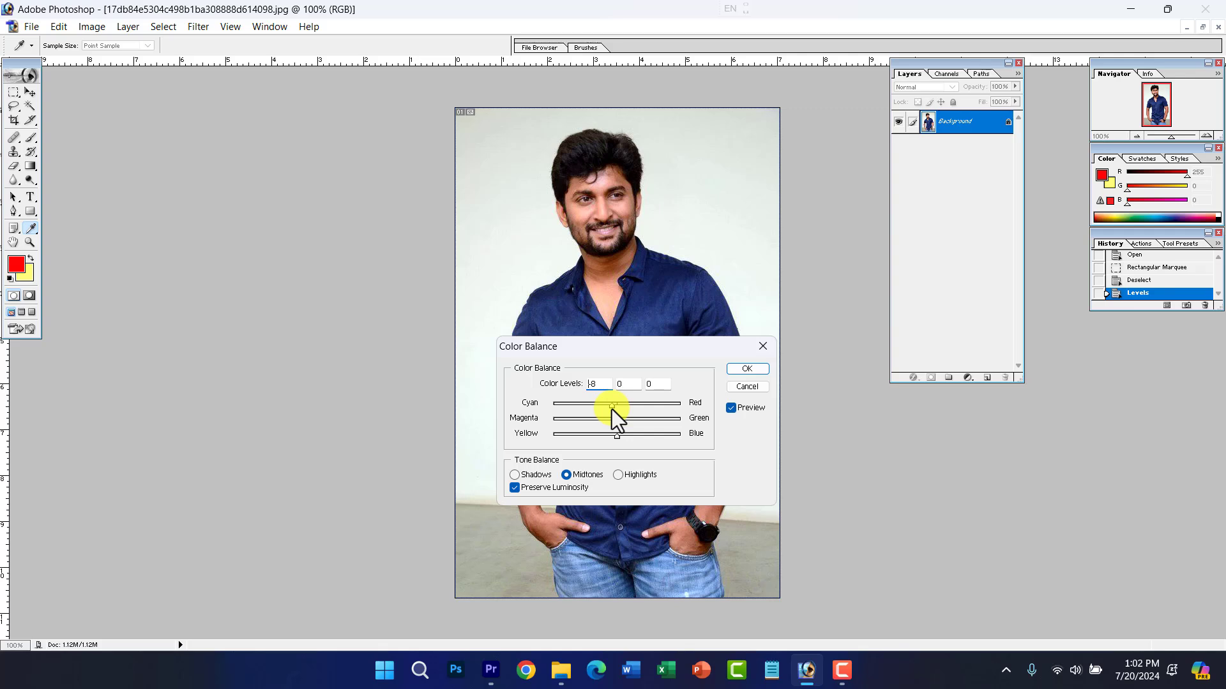
Step: Try a cyan–red level of +21 with magenta–green at -72, and bring magenta–green back to +3
left_click_drag(603, 407, 635, 408)
left_click_drag(618, 426, 570, 428)
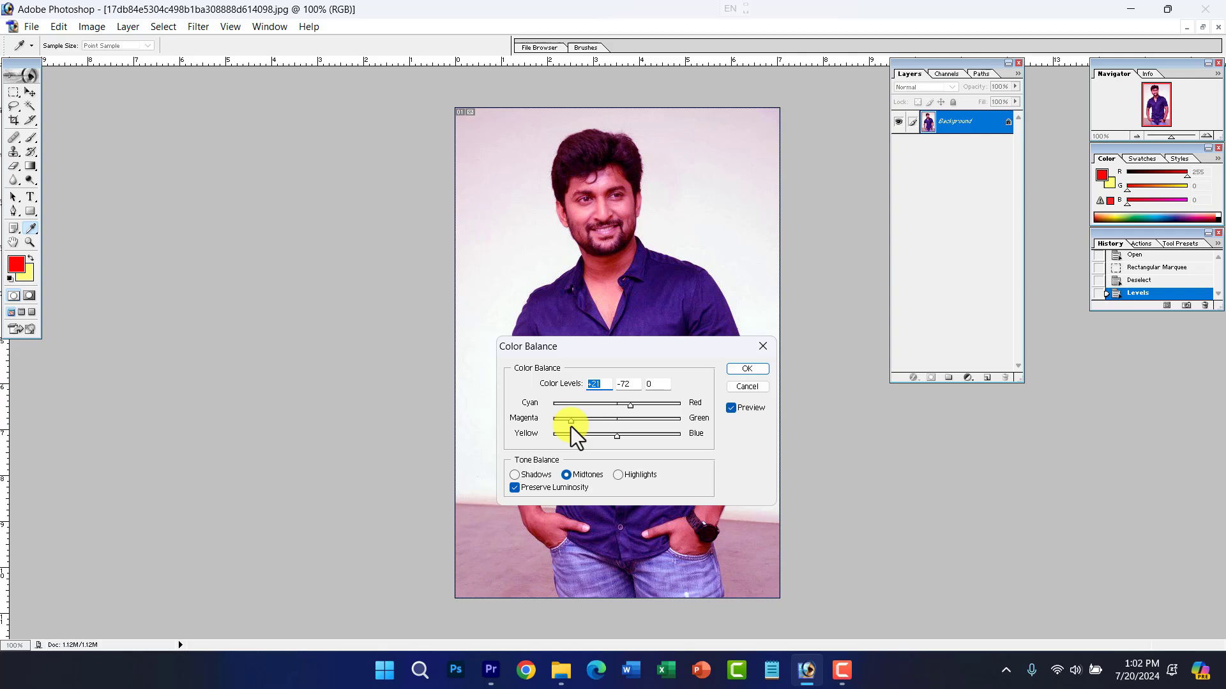
key("Tab")
left_click(618, 419)
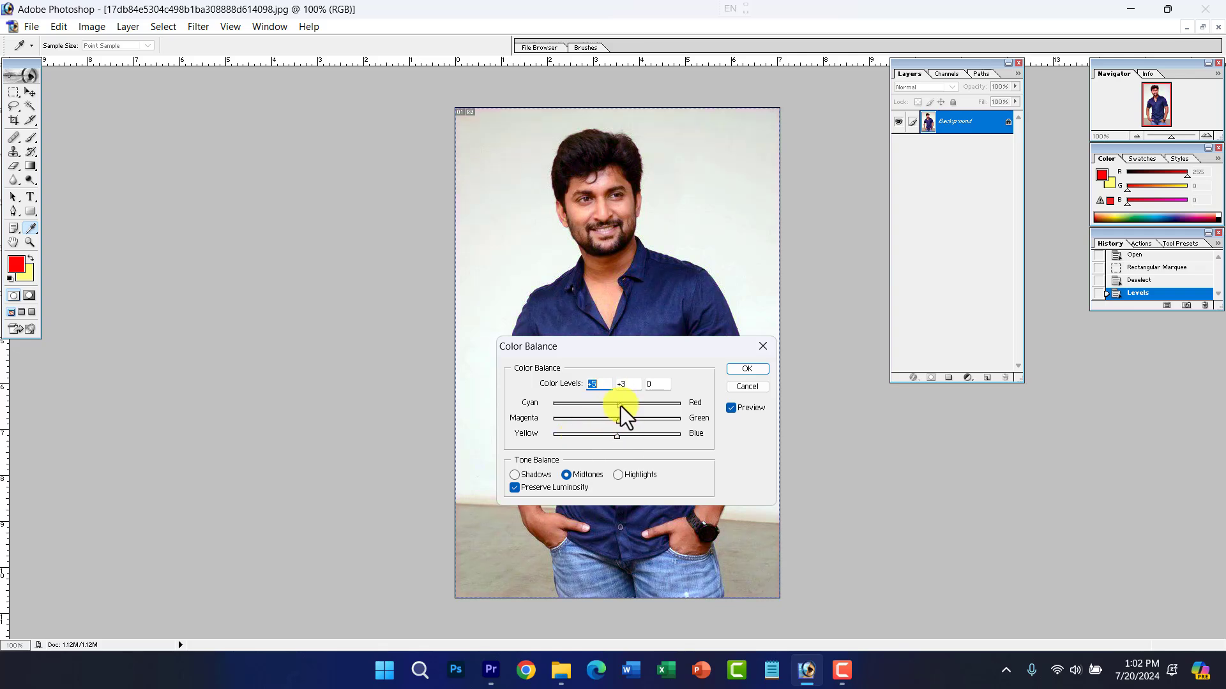
Step: Set cyan–red to +1, try yellow–blue levels of +78, -100 and +1, and cancel the Color Balance adjustment
left_click_drag(620, 402, 688, 441)
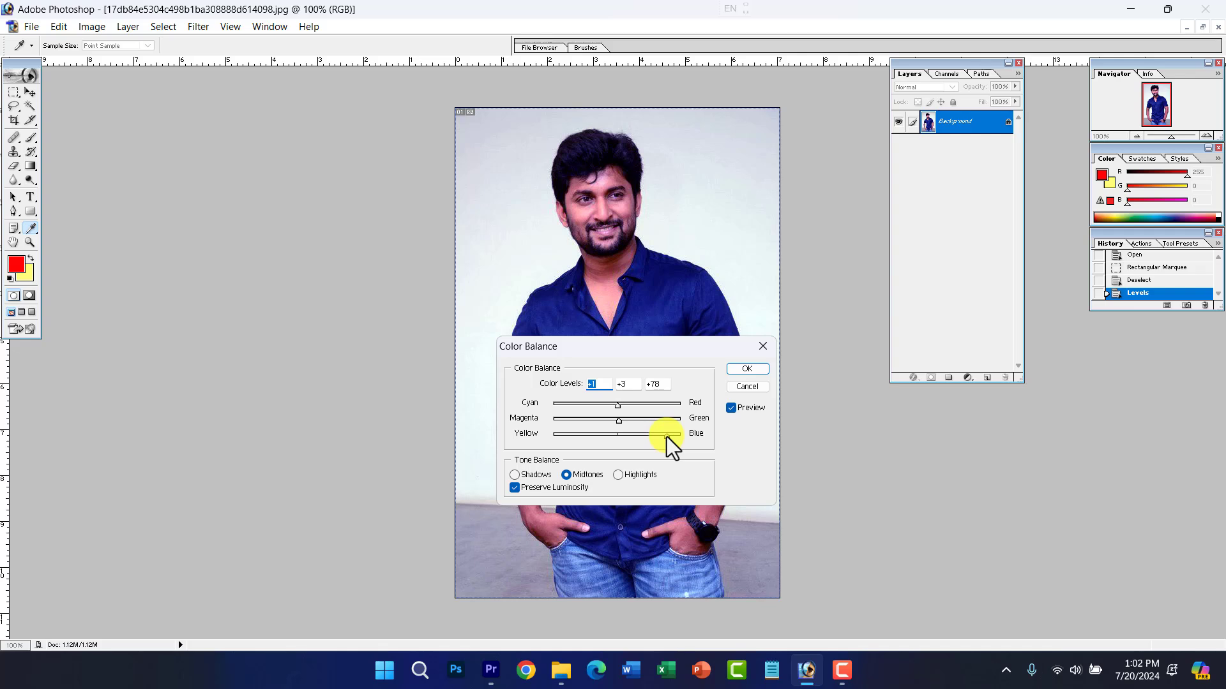
left_click_drag(676, 438, 550, 438)
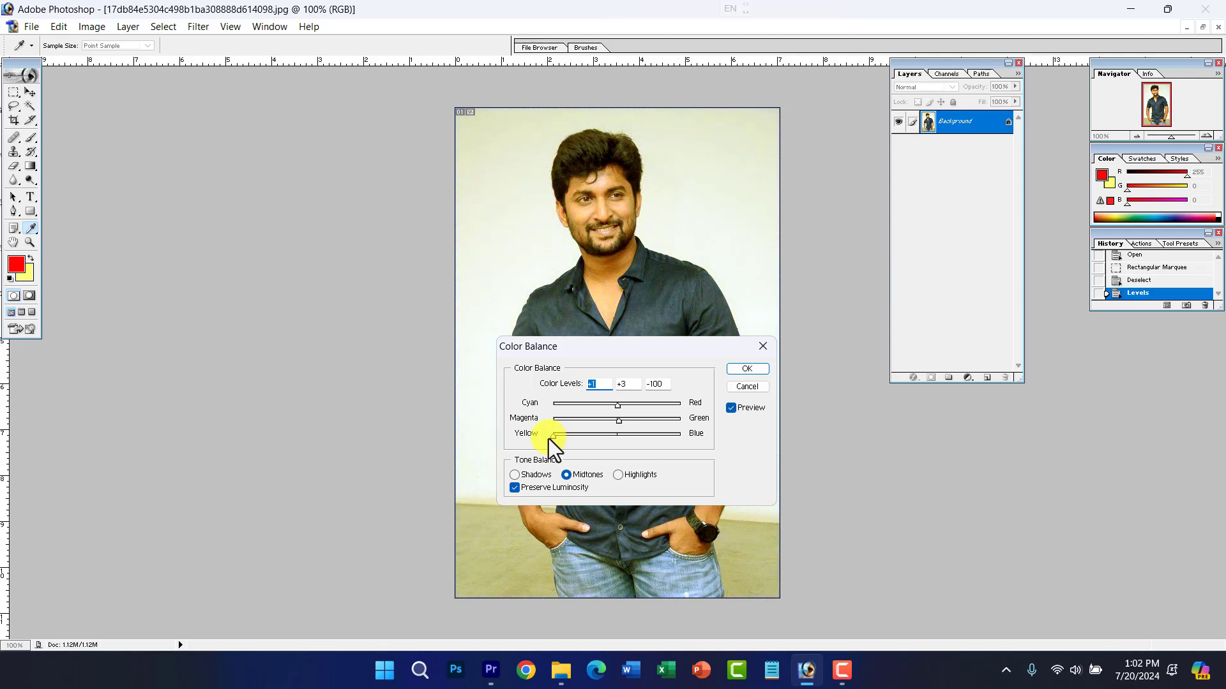
left_click_drag(549, 438, 618, 440)
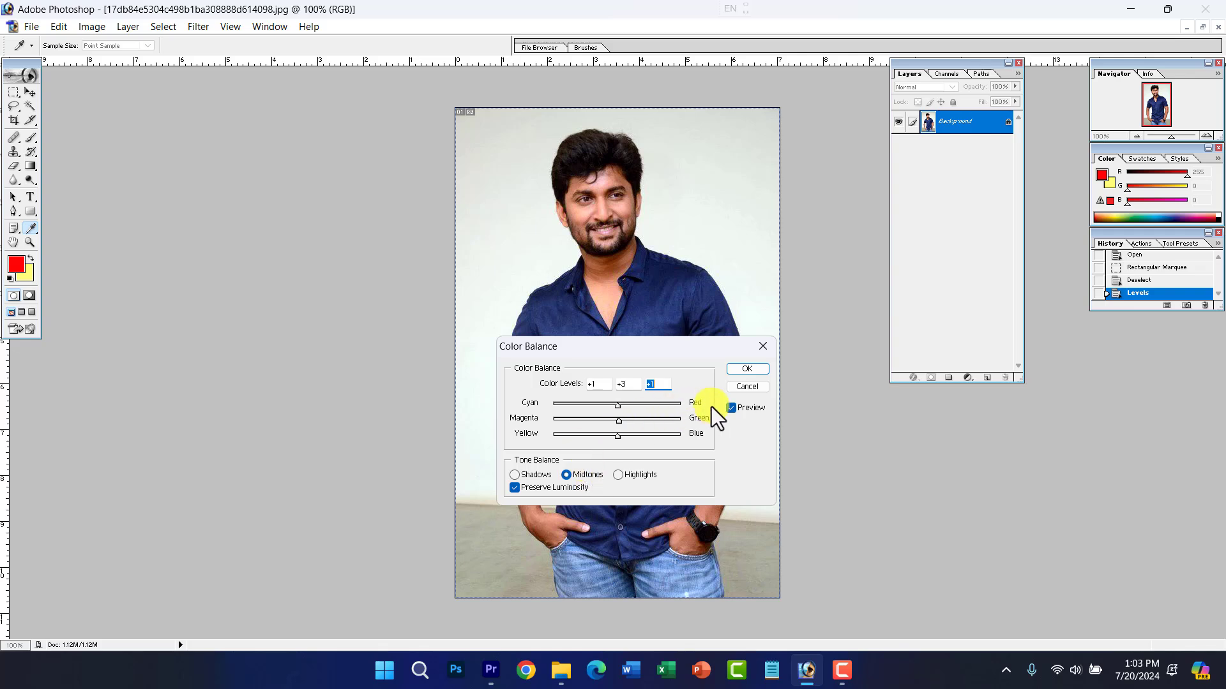
left_click(747, 387)
key("v")
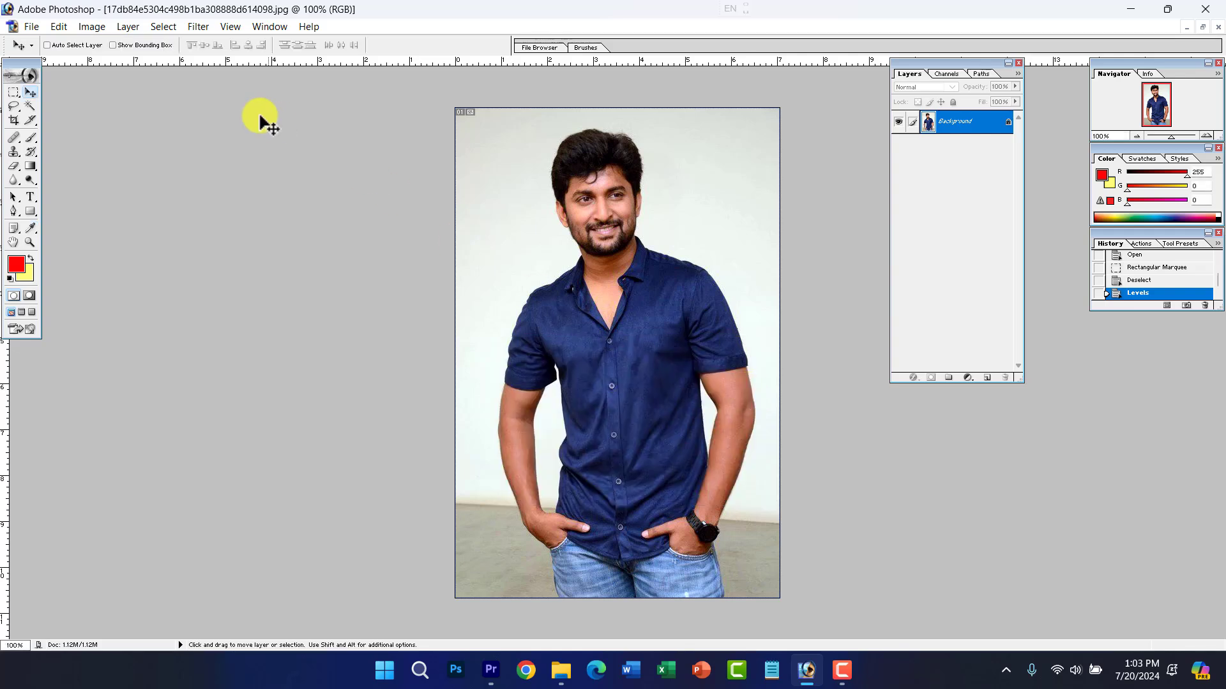
Step: Try Brightness/Contrast on the portrait with brightness -34 and contrast -22, and cancel it
left_click(94, 27)
mouse_move(117, 64)
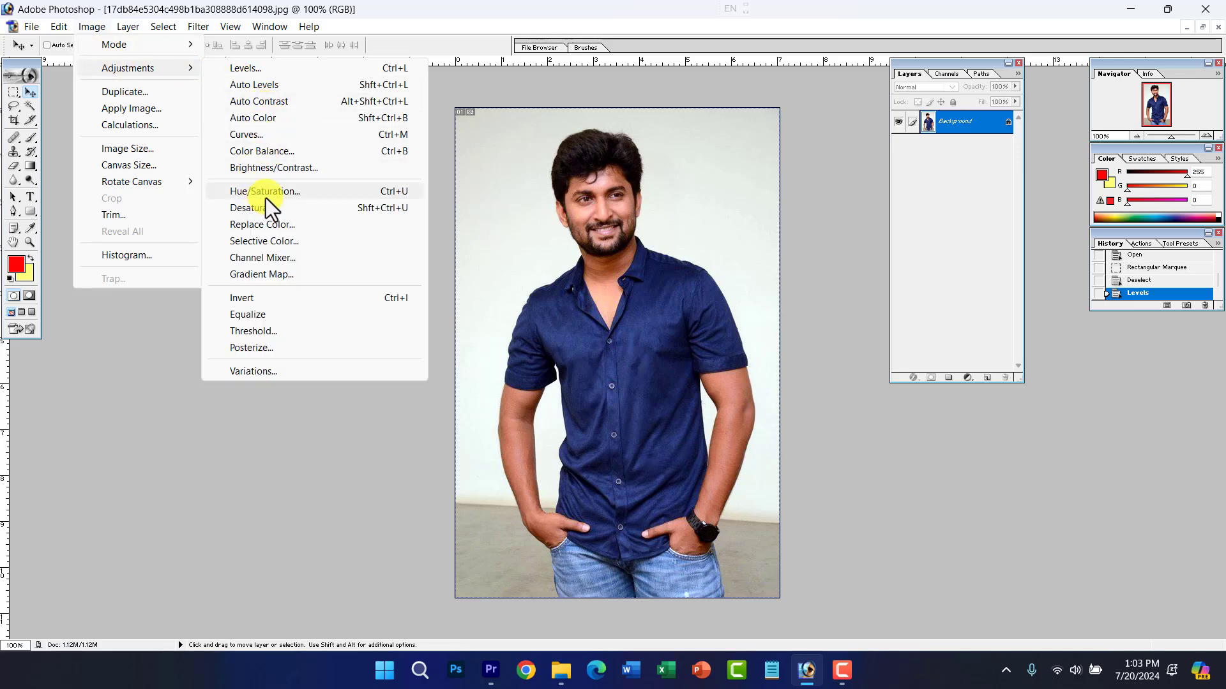
left_click(273, 170)
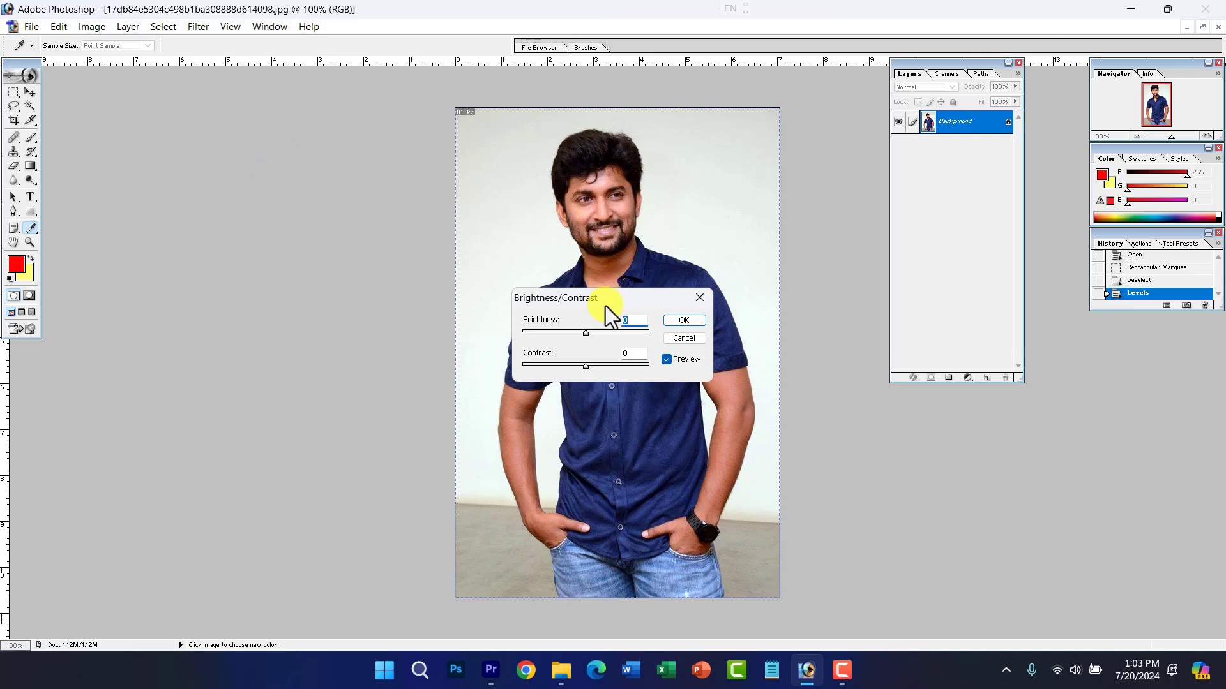
left_click_drag(605, 302, 598, 446)
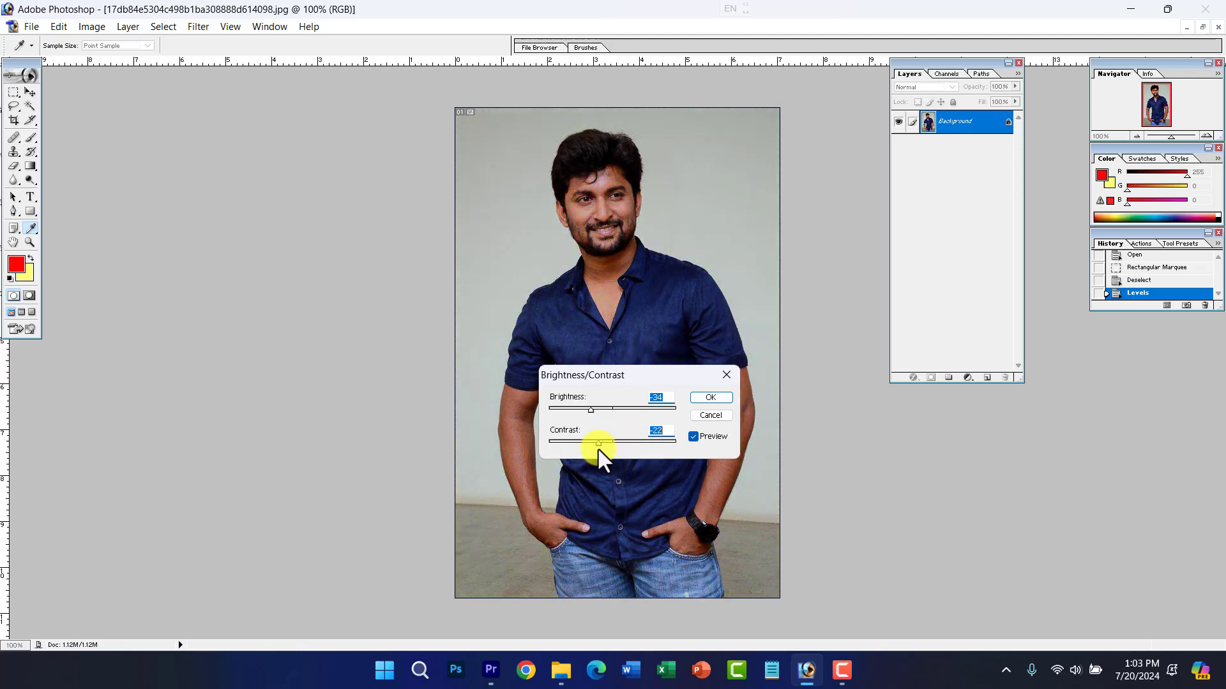
left_click(710, 415)
key("v")
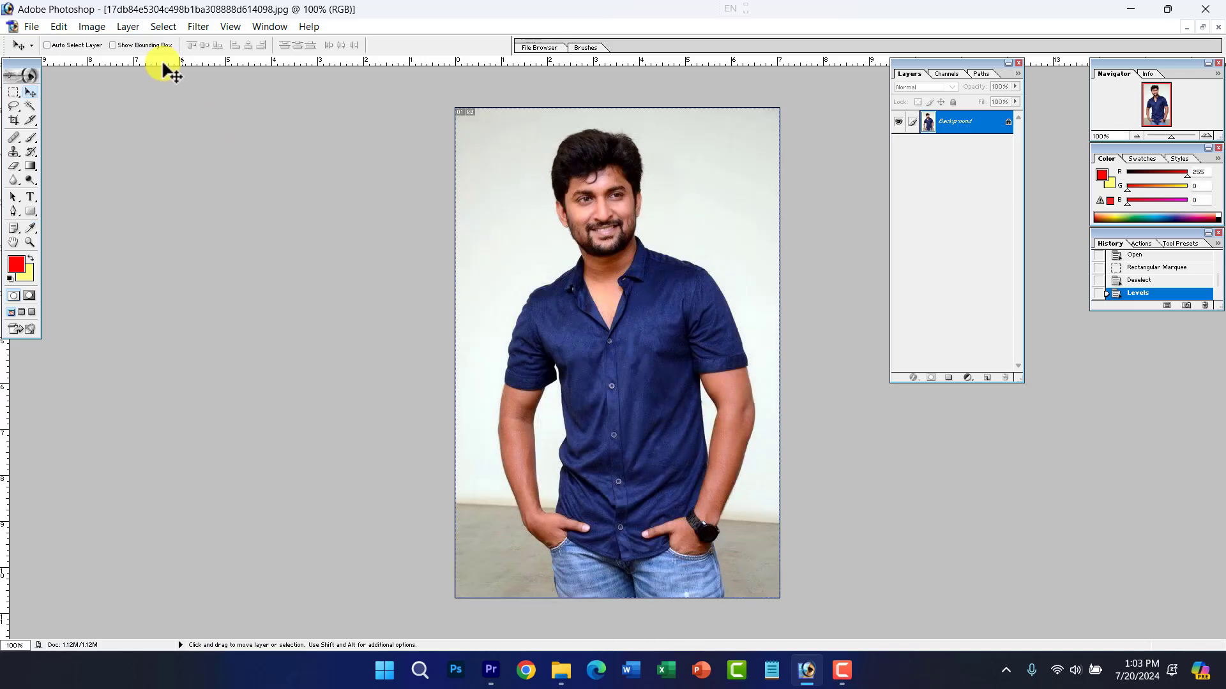
left_click(90, 25)
mouse_move(125, 75)
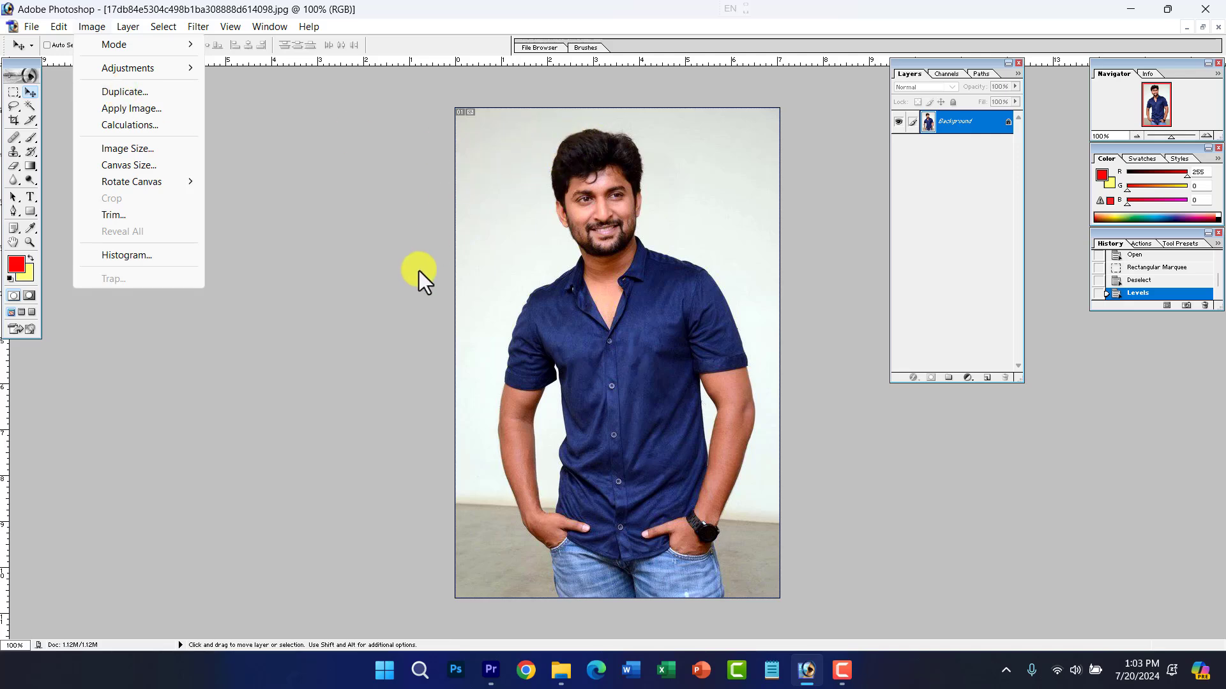
left_click(676, 272)
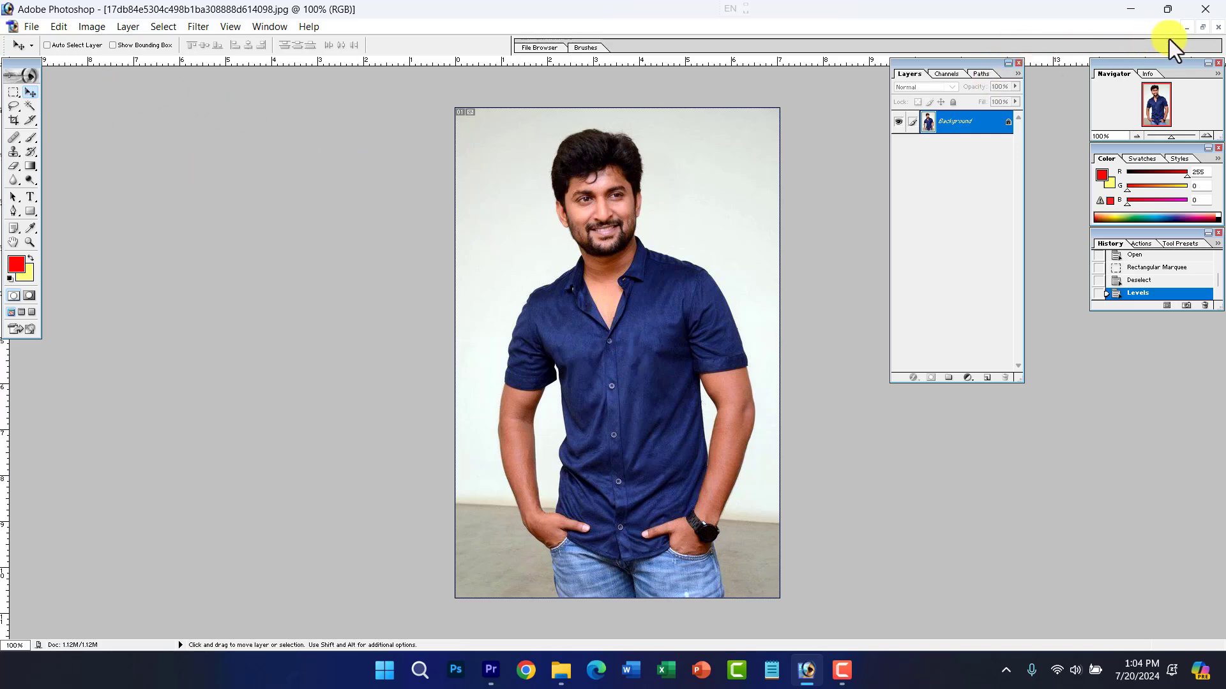
Step: Restore the portrait's window from full size, move it over the forest picture, and duplicate the image under the name "duplicate"
left_click(1203, 28)
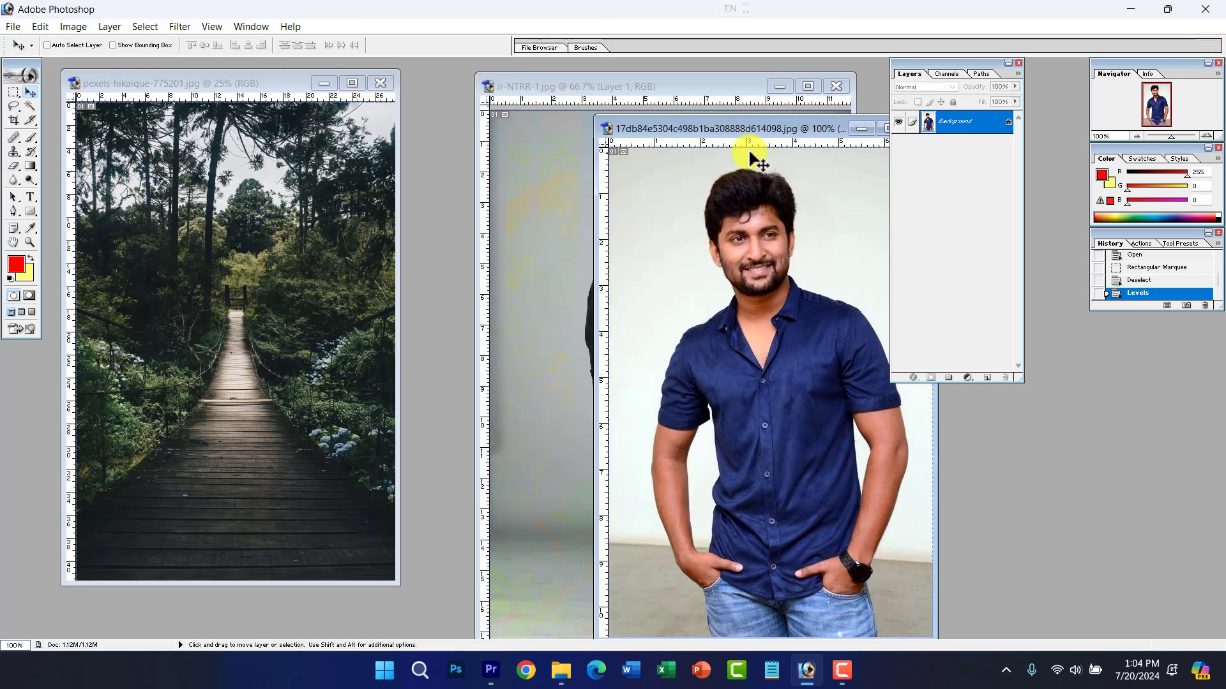
left_click_drag(754, 127, 466, 97)
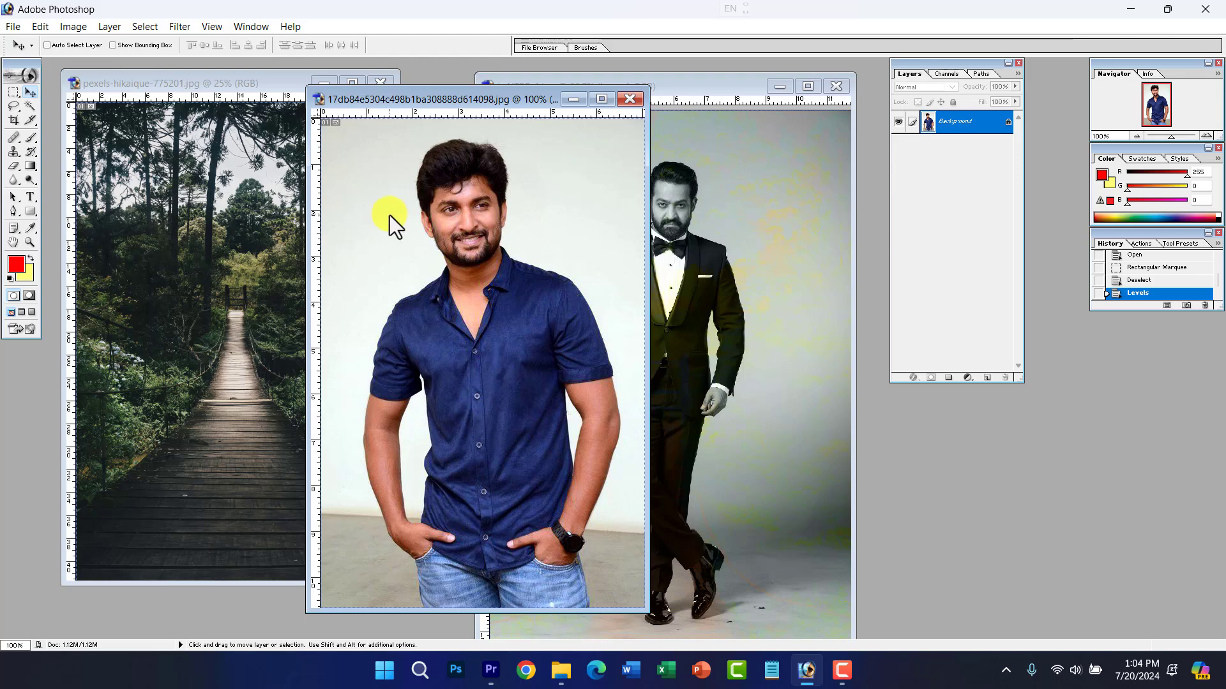
left_click(75, 27)
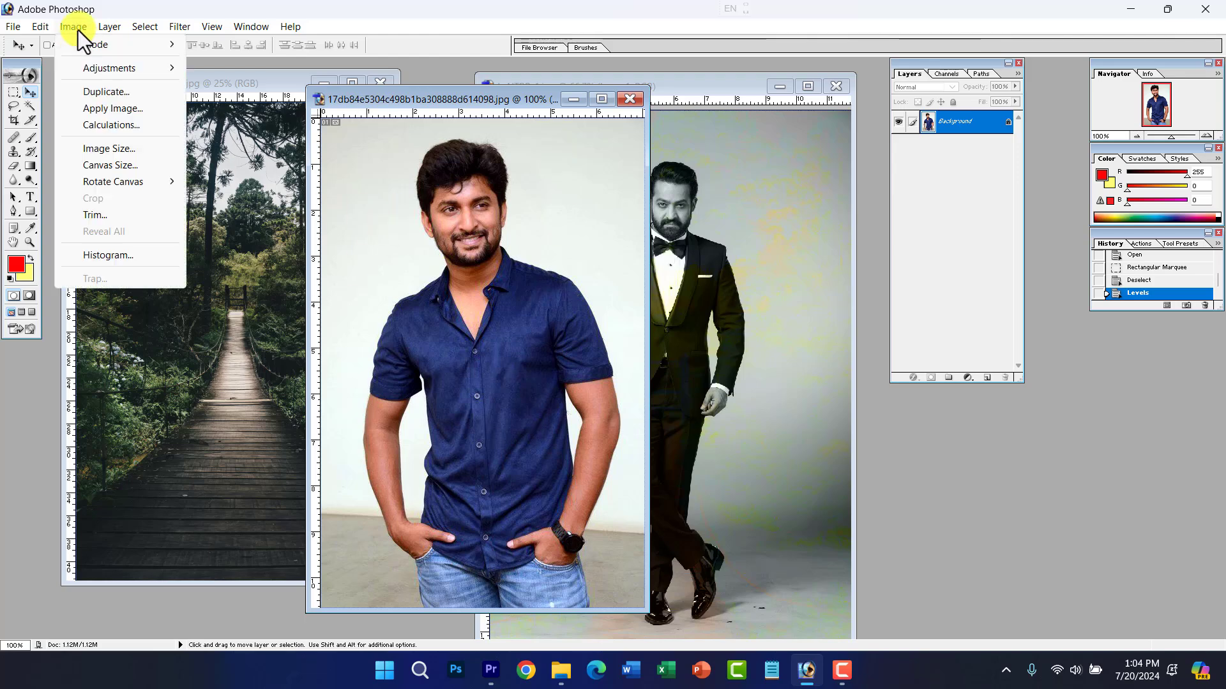
left_click(102, 94)
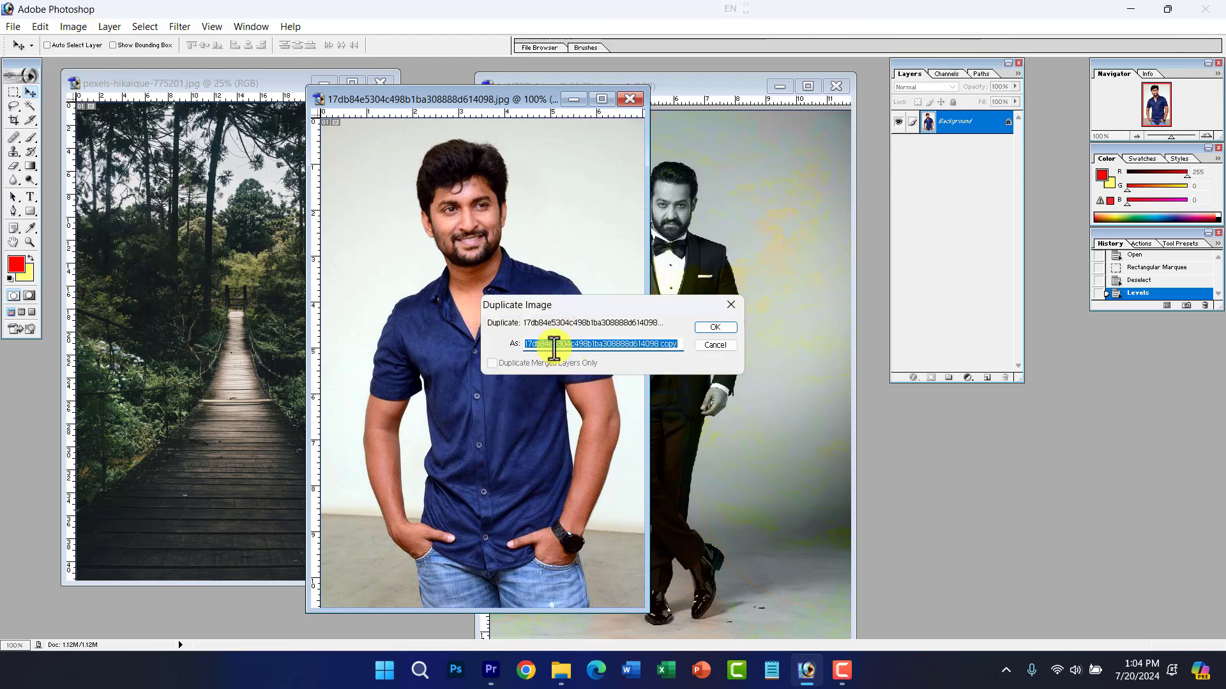
key("BackSpace")
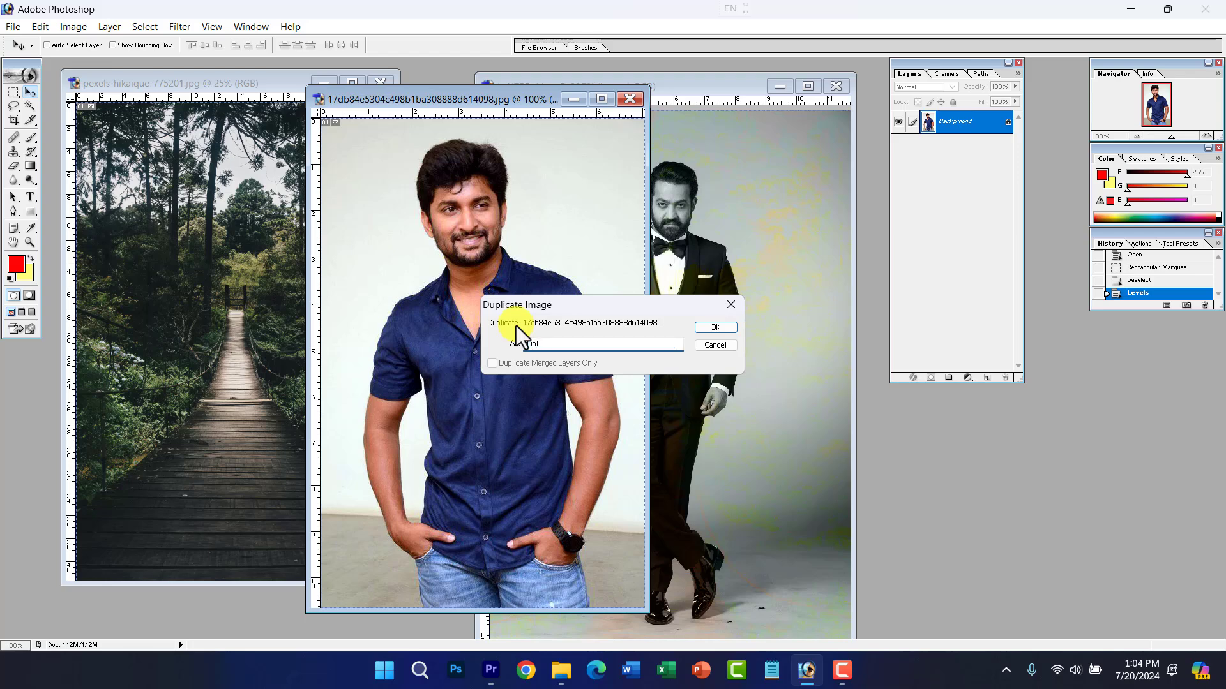
type("duplicate")
key("Return")
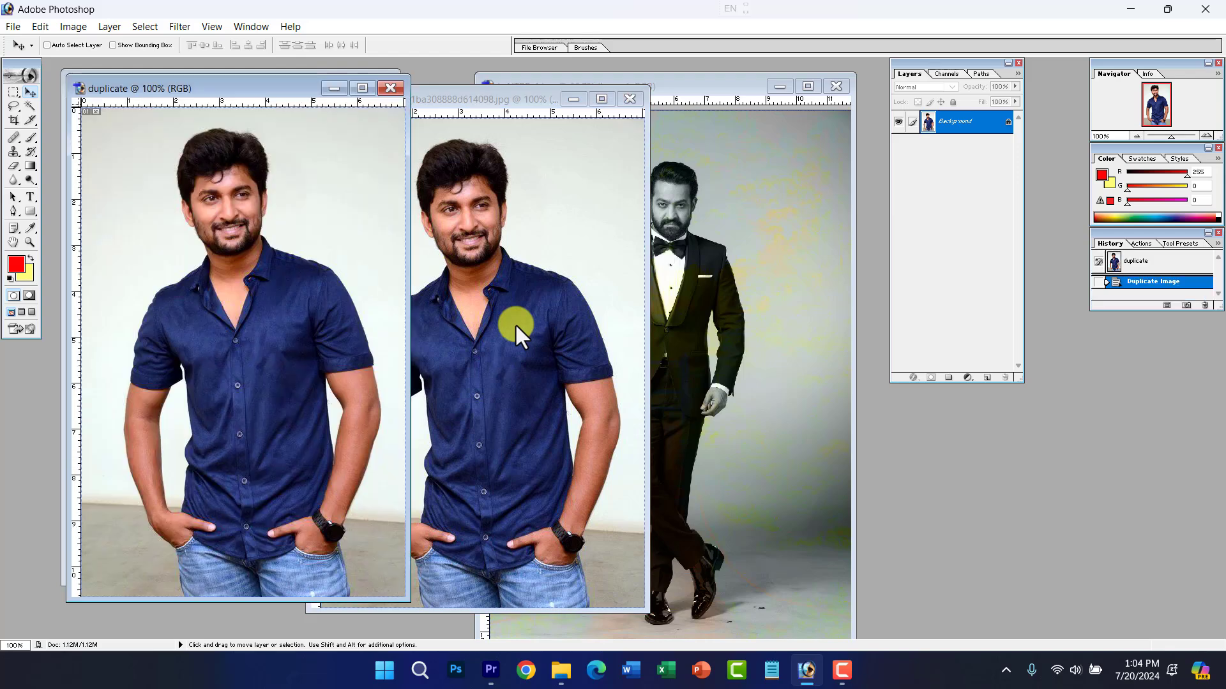
Step: Minimize the original portrait's window and move the duplicate's window between the forest picture and the suited-man picture
left_click(572, 98)
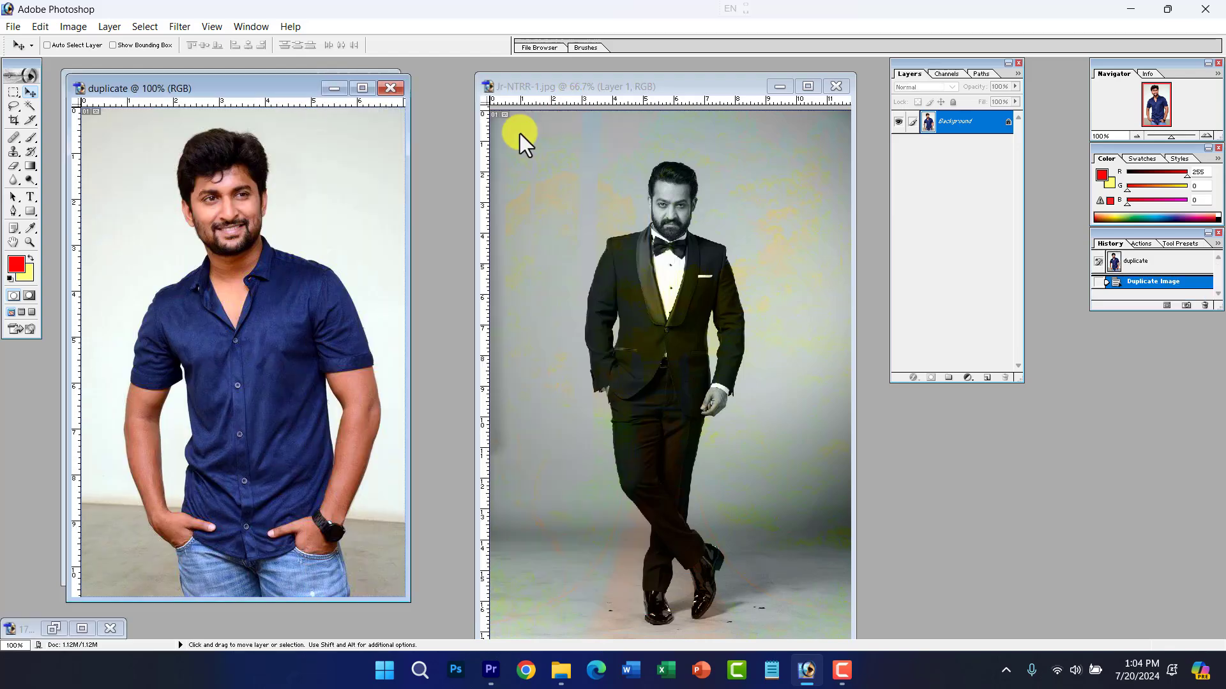
left_click_drag(288, 87, 553, 91)
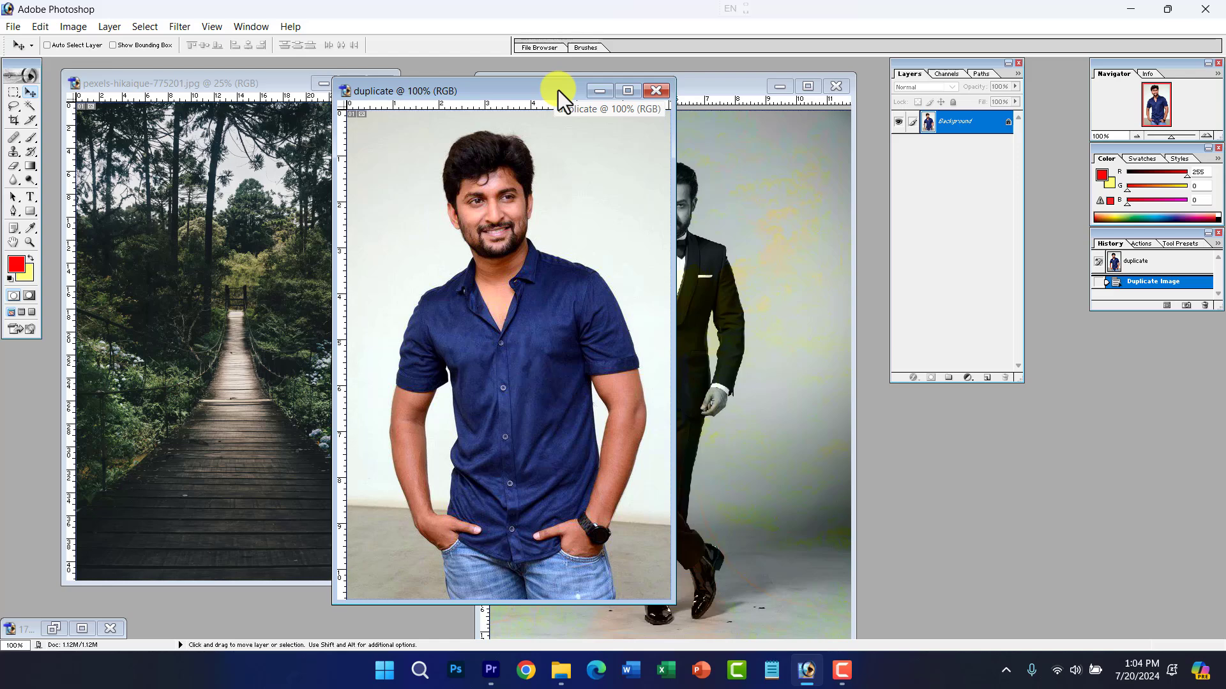
left_click(53, 631)
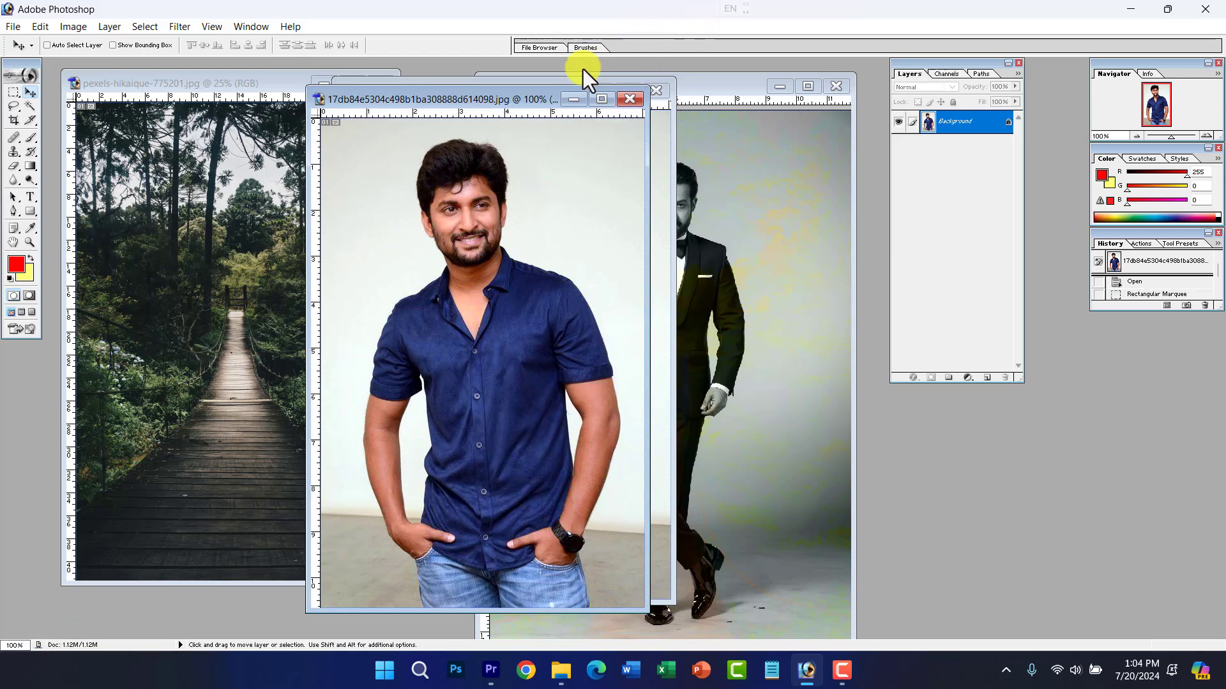
left_click(572, 99)
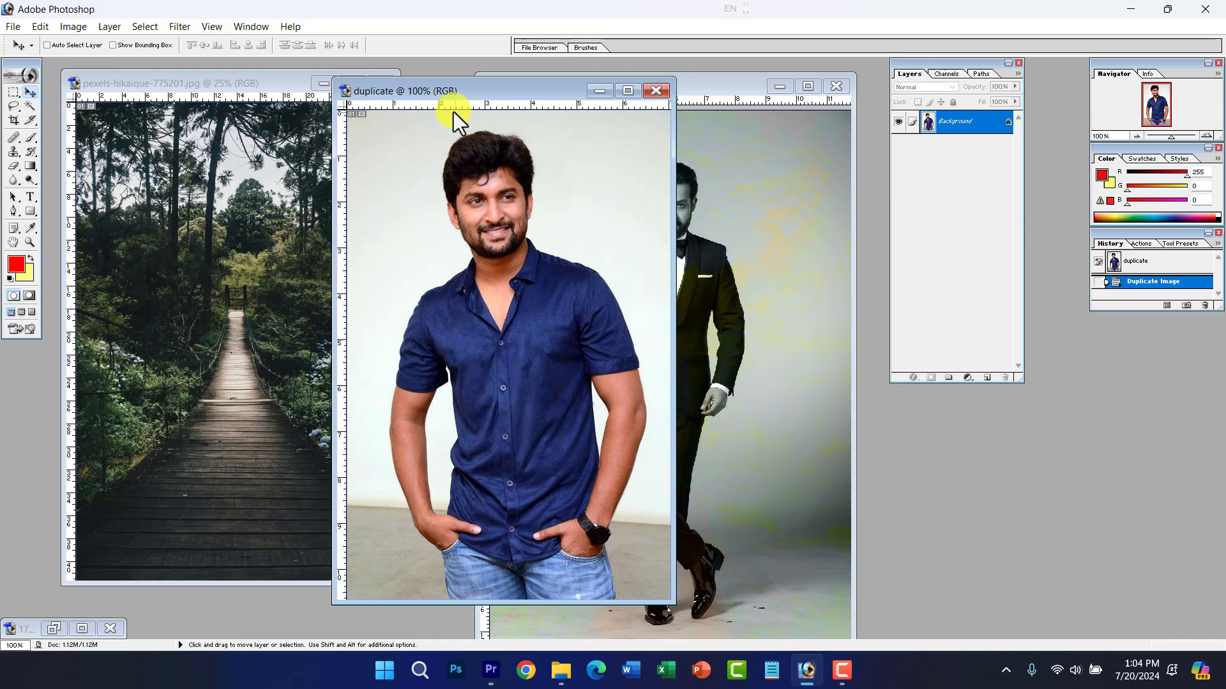
right_click(407, 91)
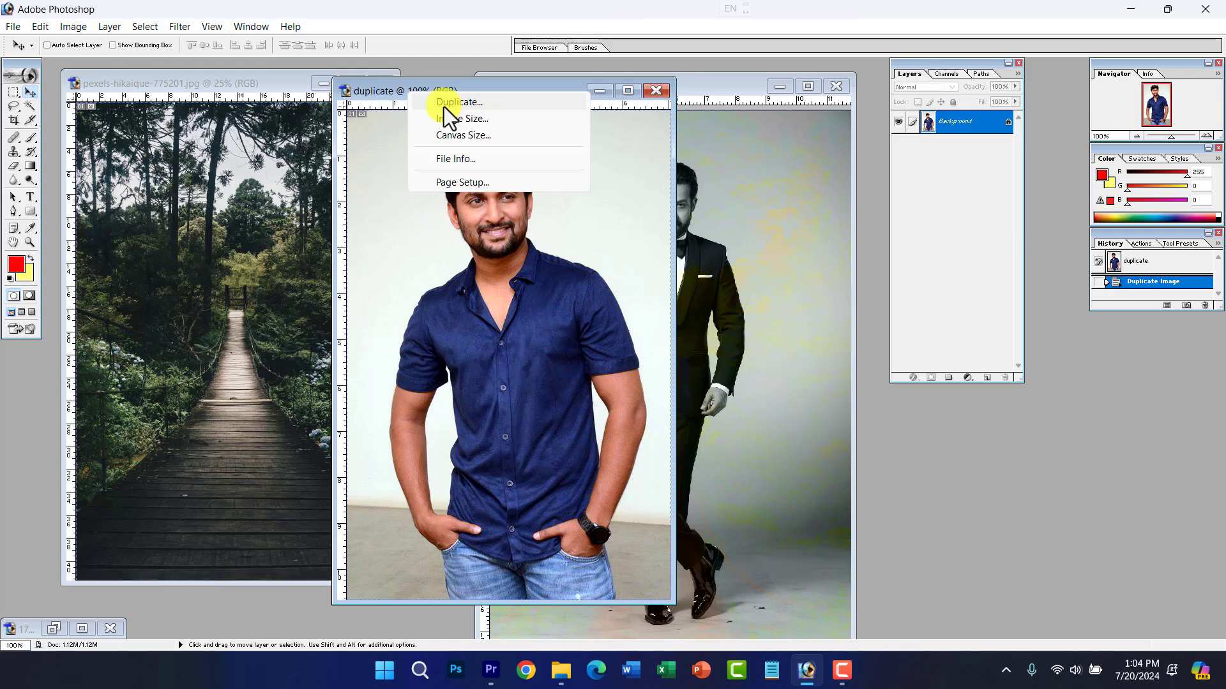
left_click(466, 87)
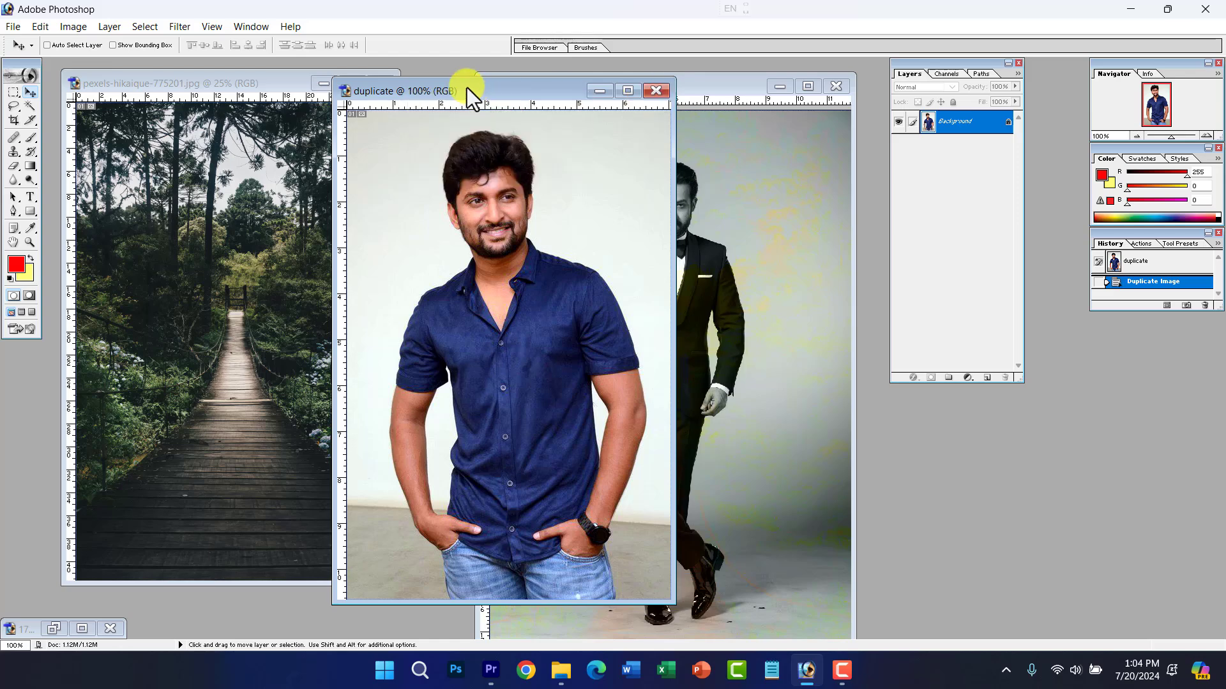
Step: Open Image Size for the duplicate, go through its pixel and document dimensions, and try a resolution of 150 pixels/inch
left_click(82, 27)
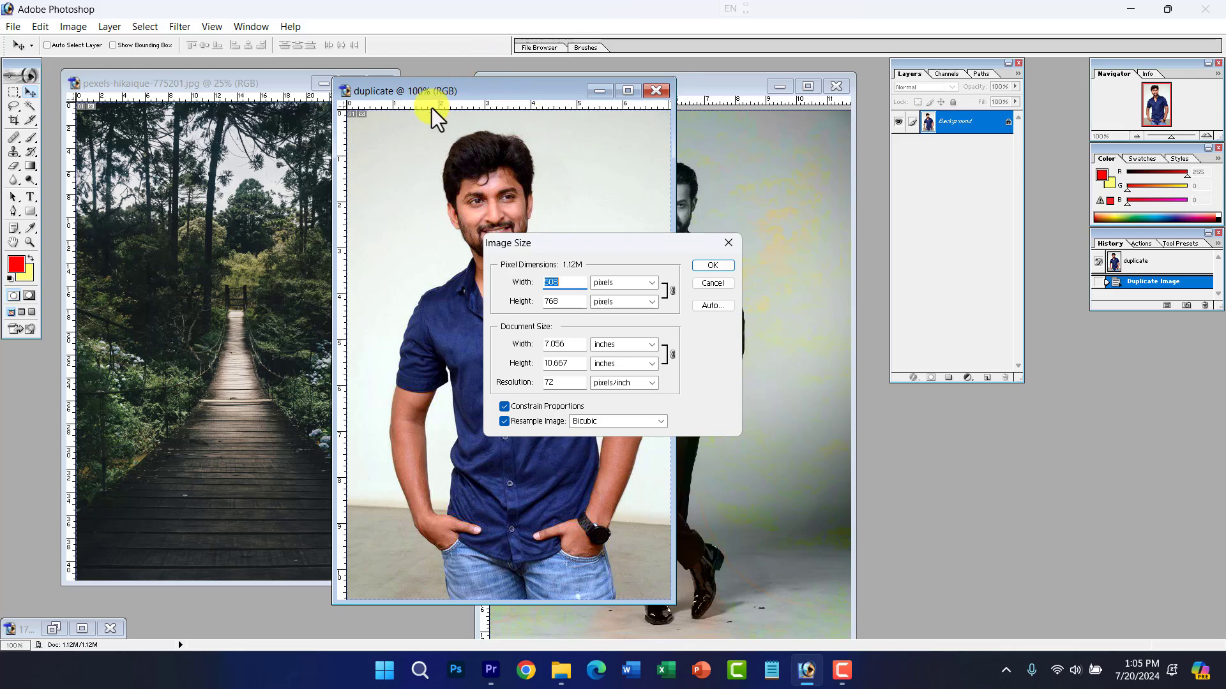
left_click_drag(572, 282, 512, 283)
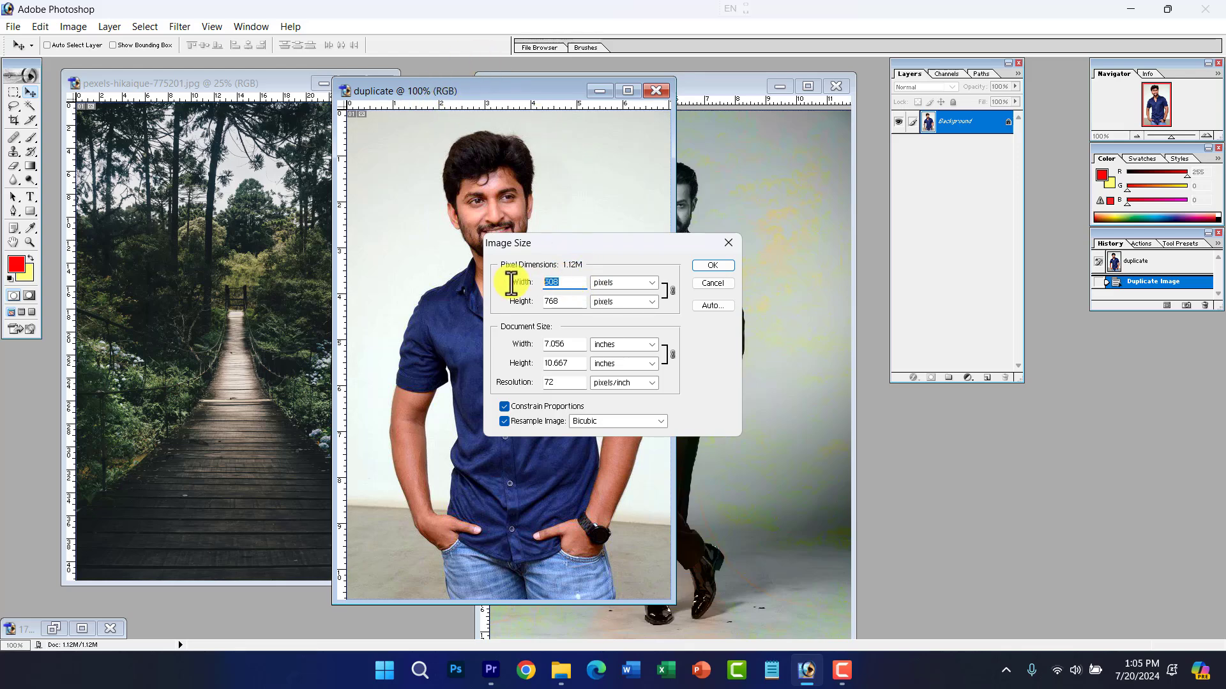
left_click_drag(576, 305, 514, 311)
left_click_drag(572, 345, 506, 360)
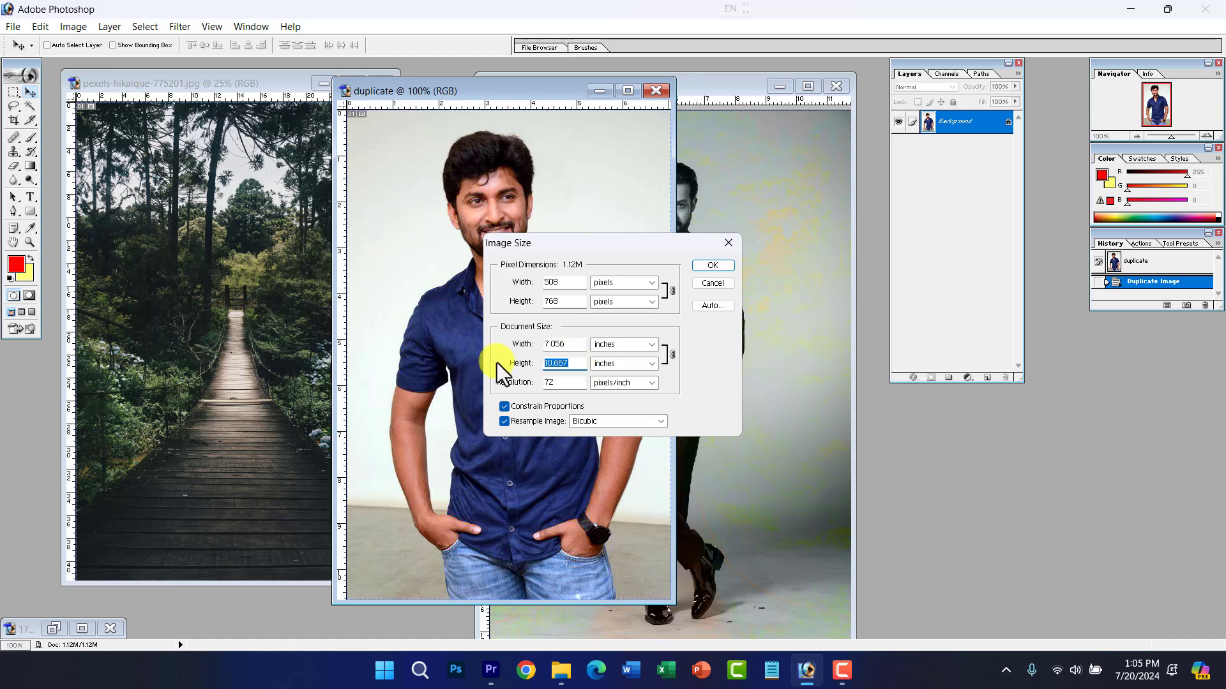
left_click_drag(567, 381, 501, 381)
type("150")
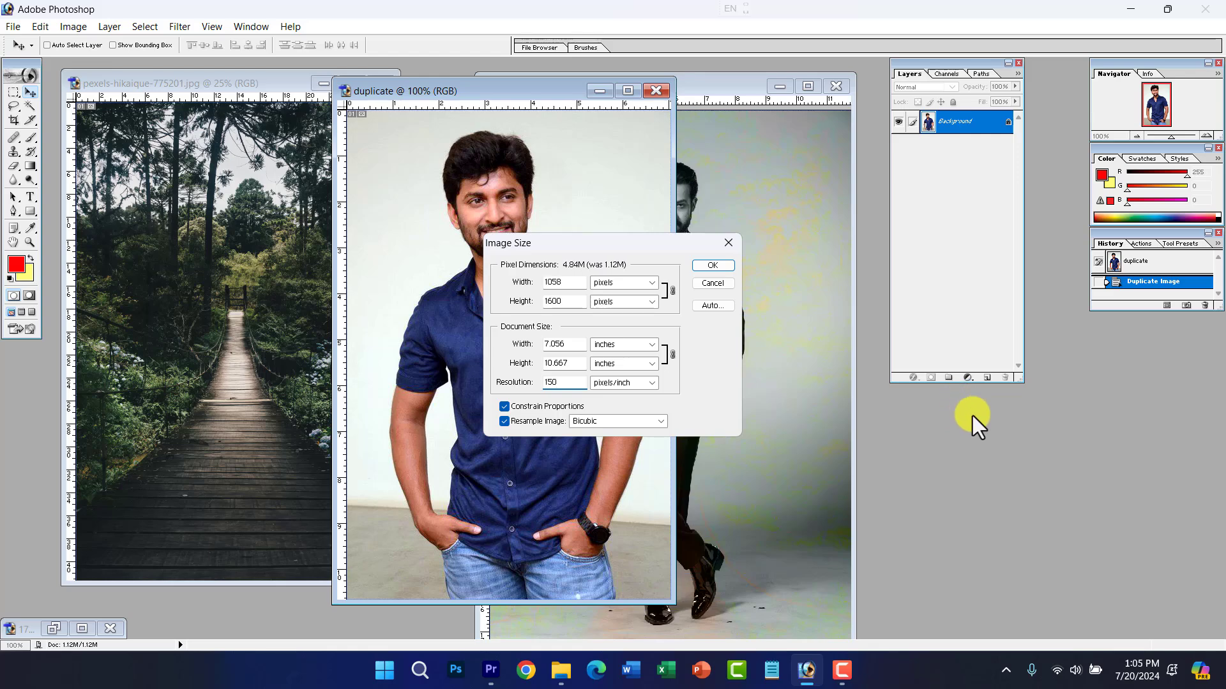
Step: Set the resolution back to 72 pixels/inch and check the pixel width and height
key("BackSpace")
key("BackSpace")
key("BackSpace")
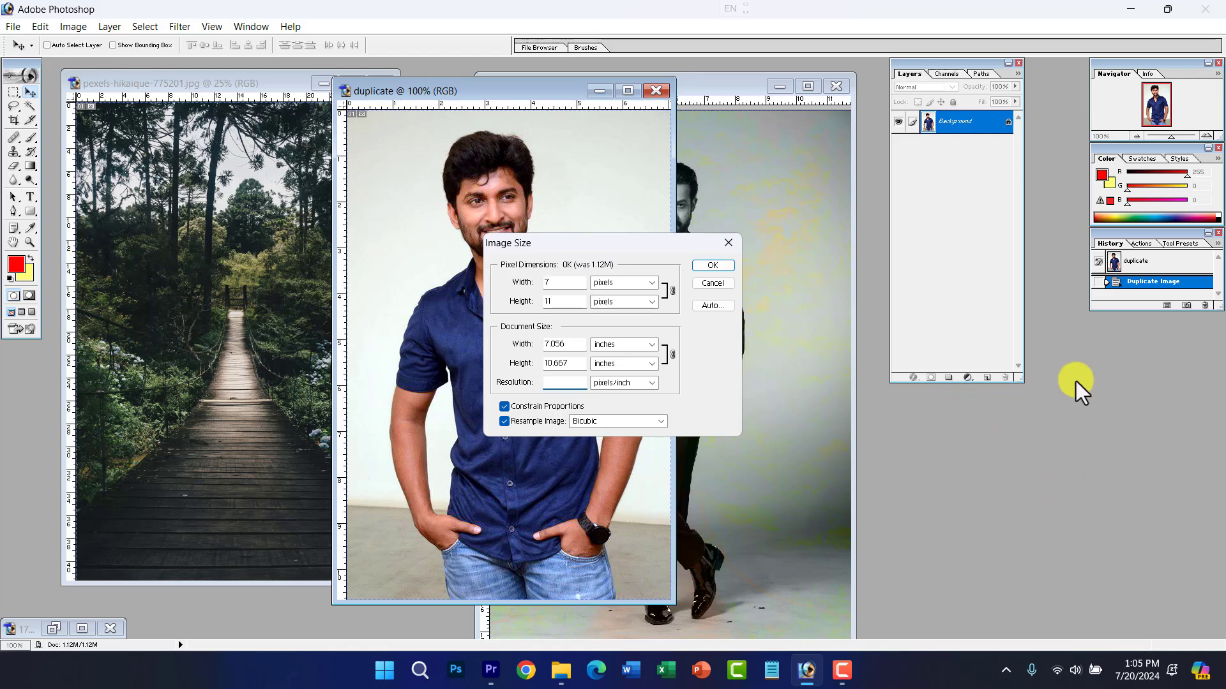
type("72")
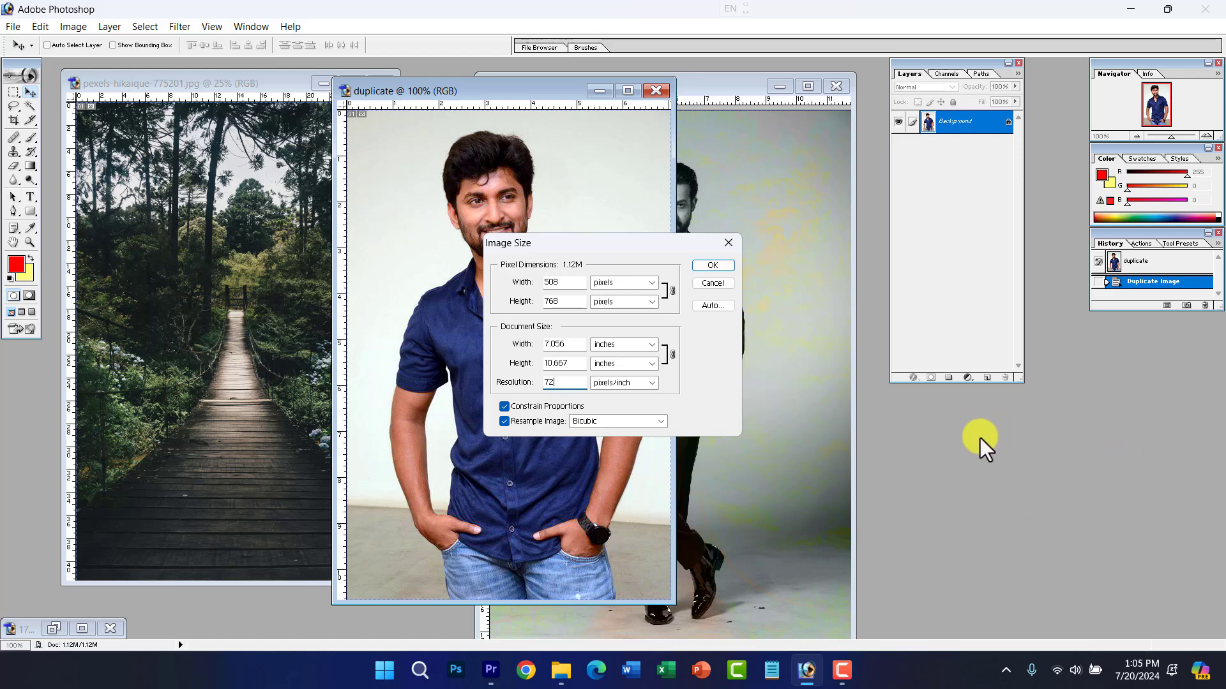
left_click_drag(558, 382, 526, 385)
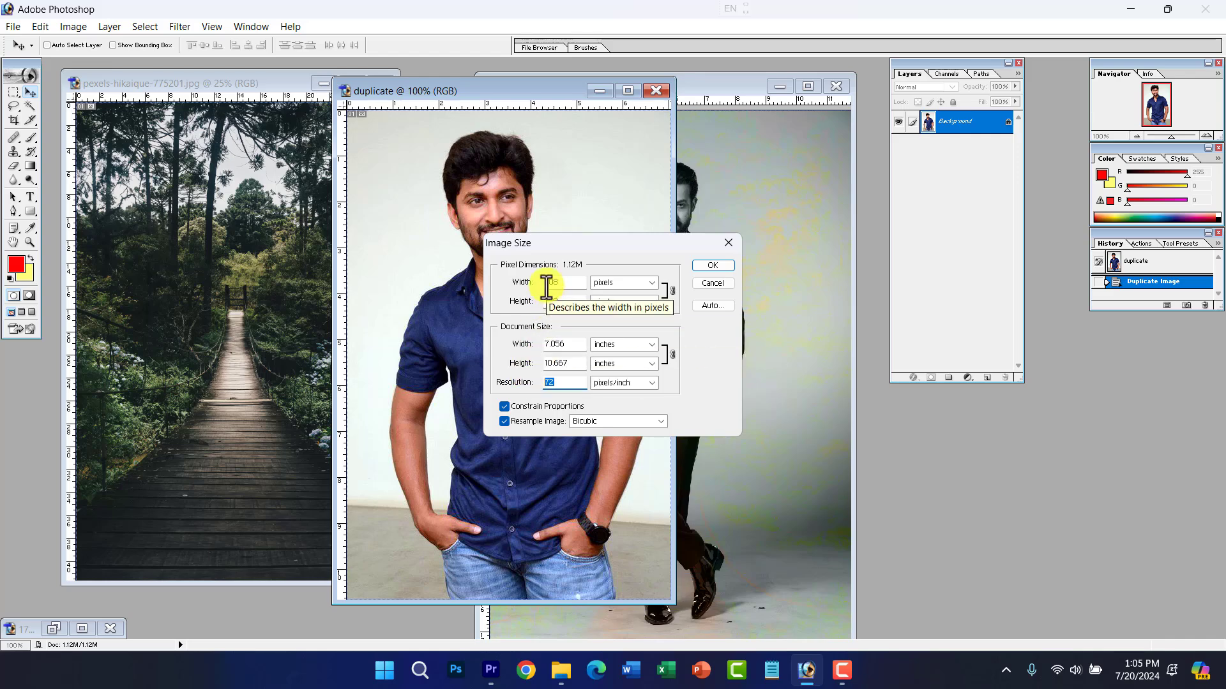
left_click_drag(560, 282, 536, 301)
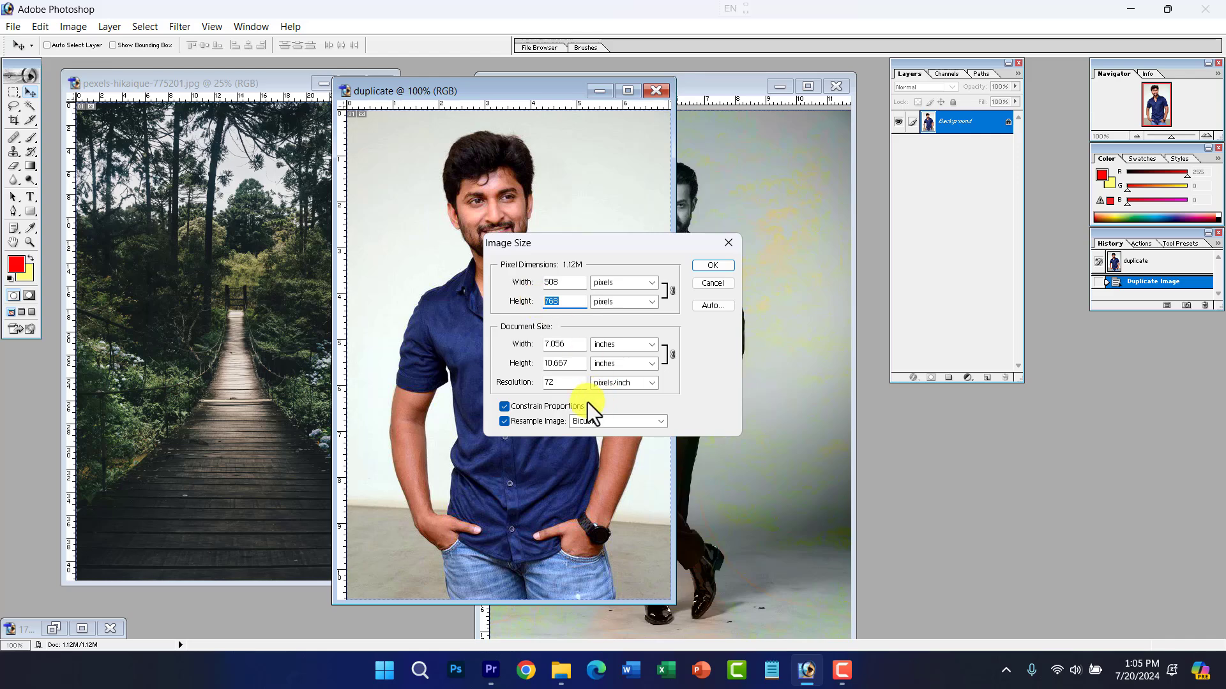
Step: Try a resolution of 150 pixels/inch again, compare it with the pixel dimensions, and cancel the Image Size change
left_click_drag(577, 384, 517, 387)
type("150")
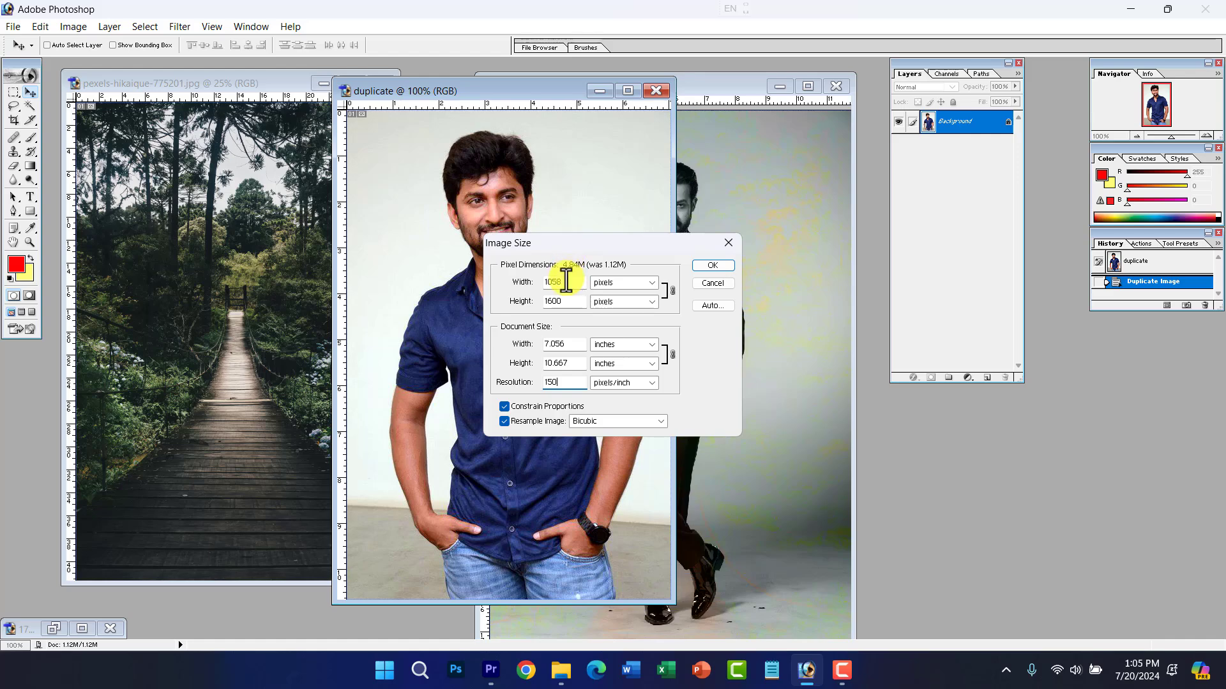
left_click_drag(565, 283, 529, 309)
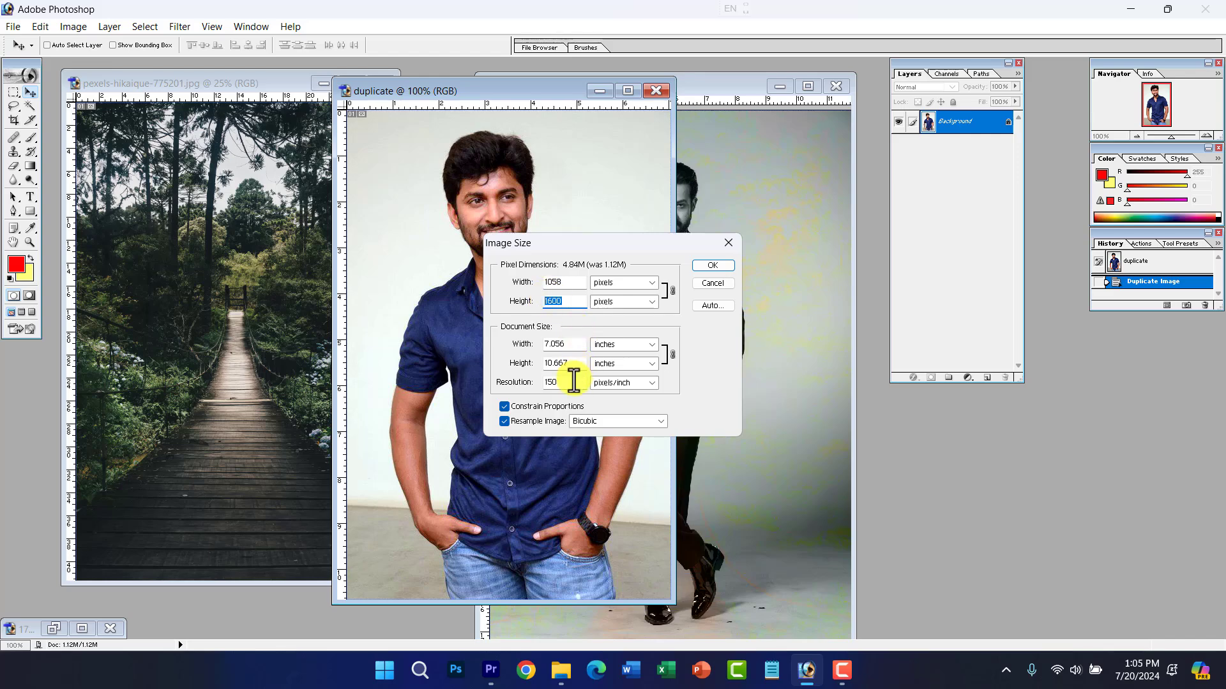
left_click_drag(574, 380, 524, 383)
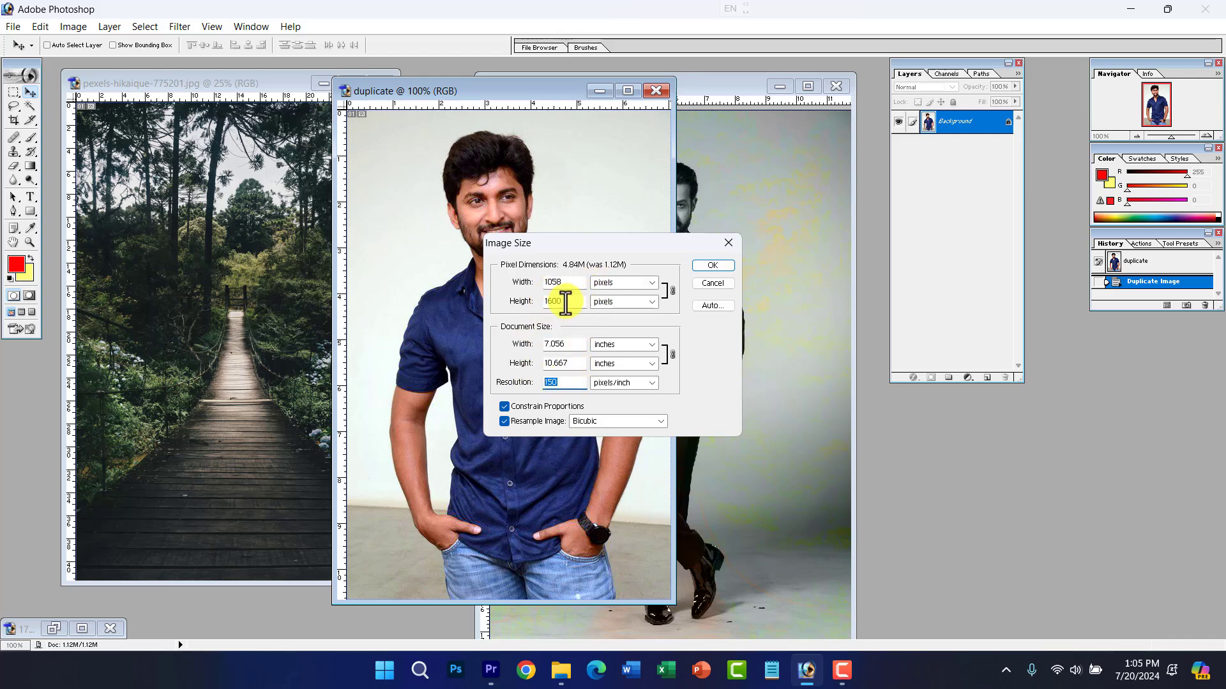
left_click_drag(565, 302, 516, 305)
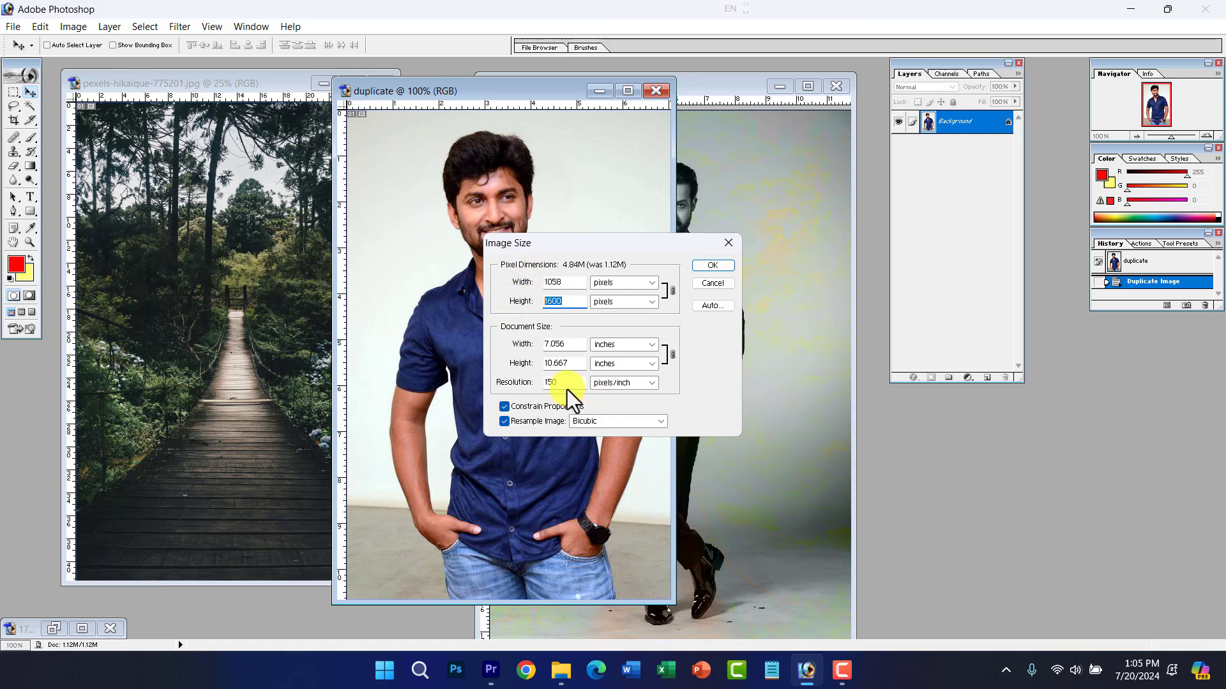
left_click_drag(567, 385, 520, 389)
left_click_drag(567, 345, 540, 348)
left_click(706, 285)
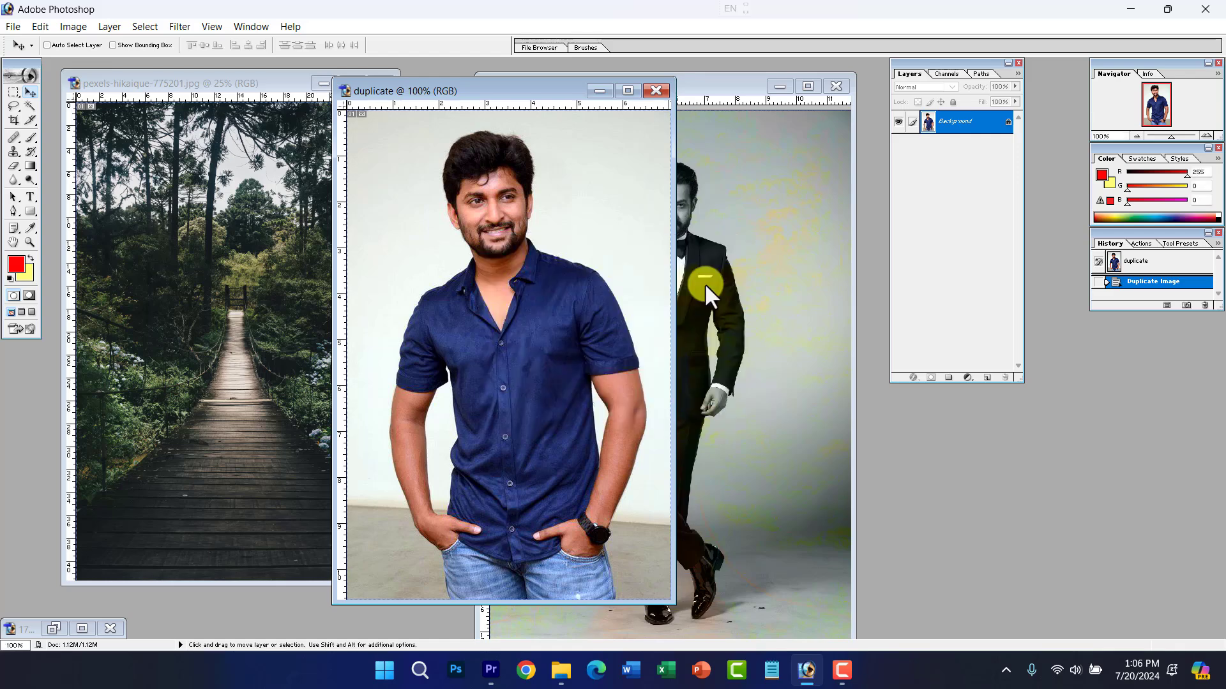
Step: Maximize the duplicate portrait's window
right_click(416, 91)
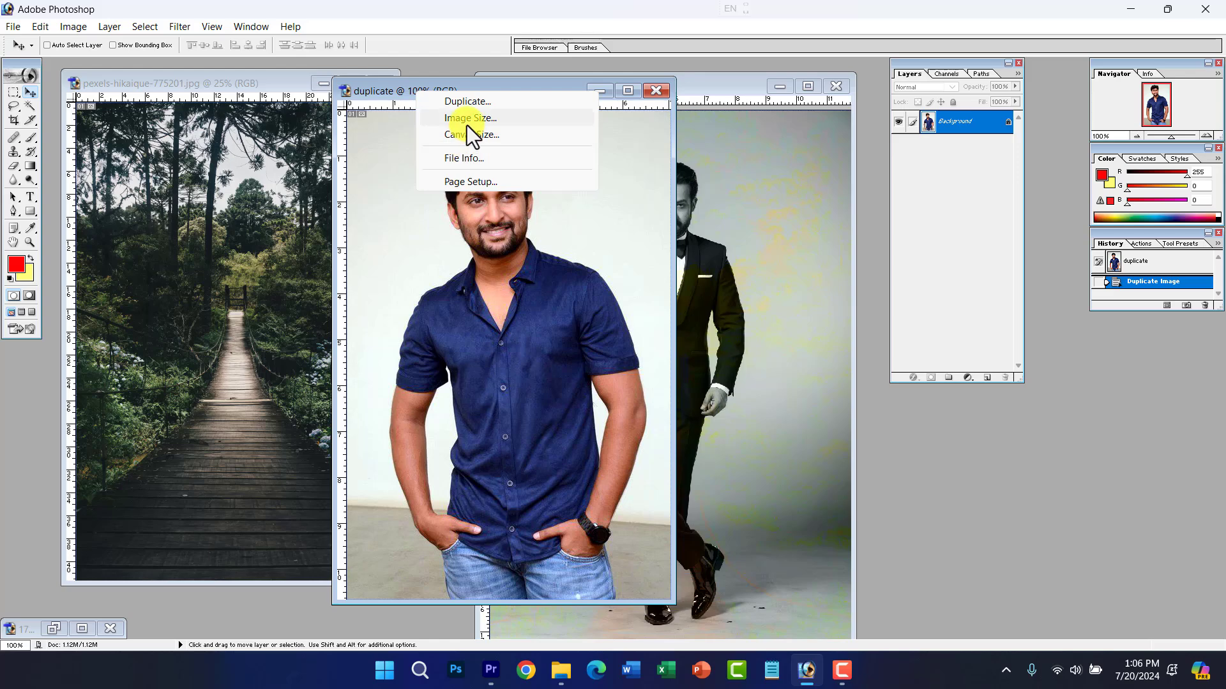
left_click(588, 283)
left_click(628, 91)
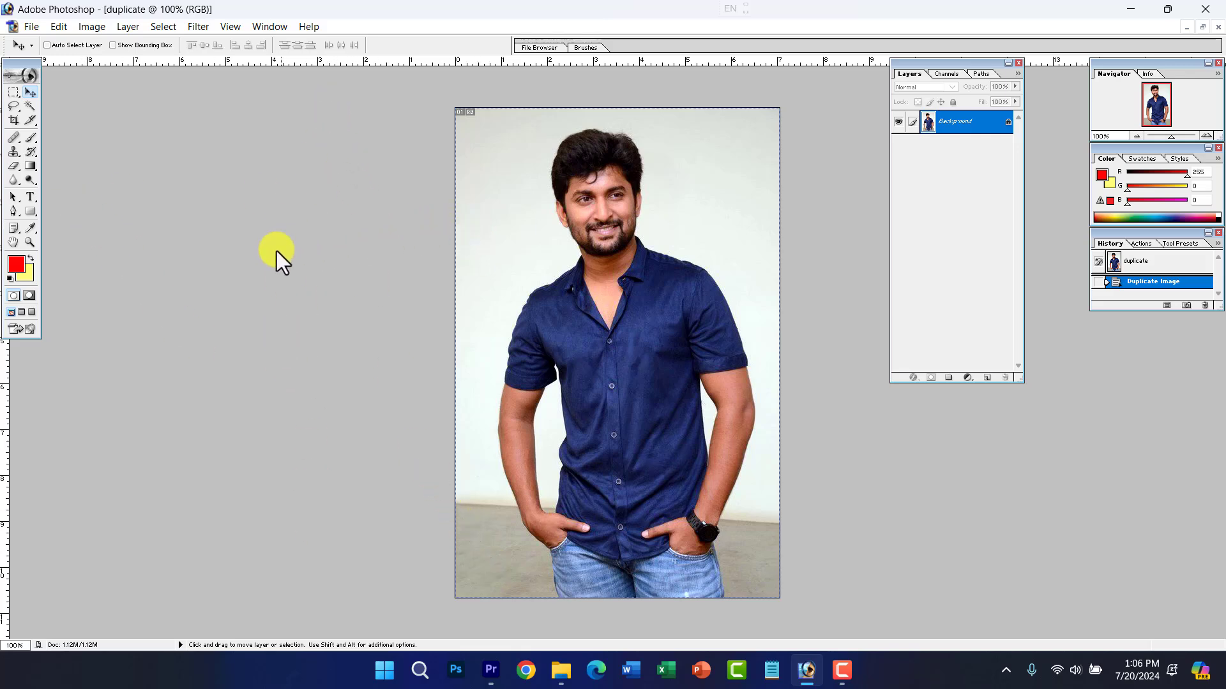
Step: Try widening the duplicate's canvas to 14 inches with the image anchored at the middle right, and undo the Canvas Size change
left_click(93, 28)
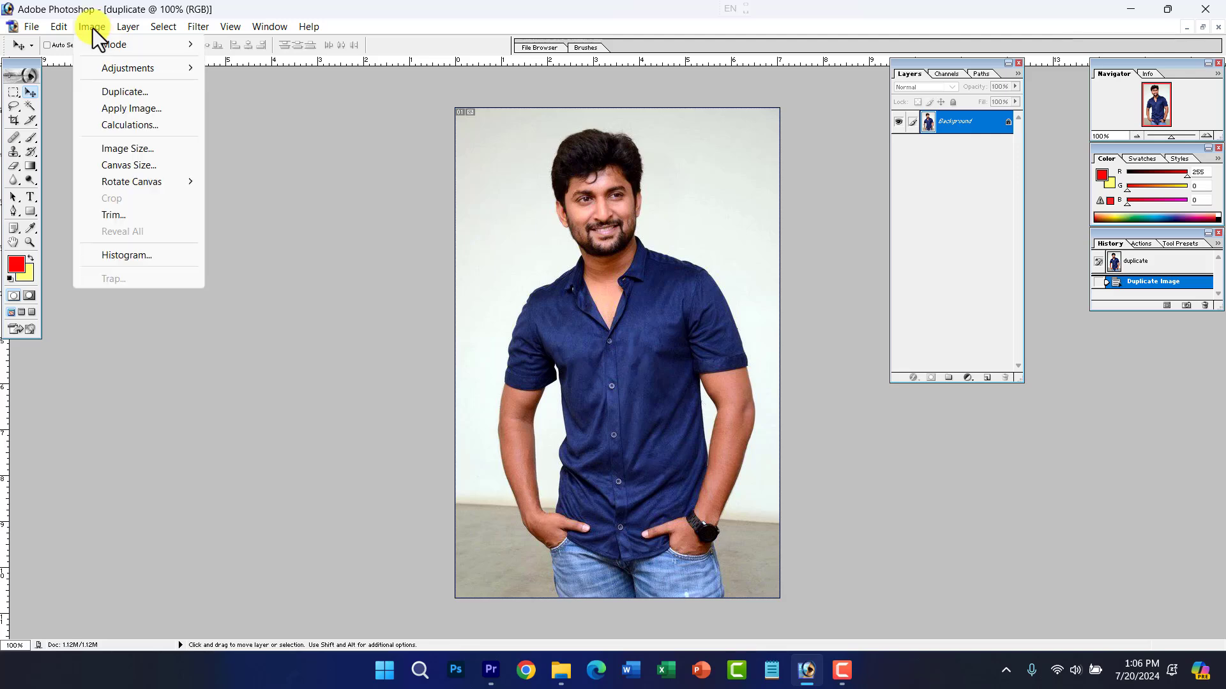
left_click(132, 167)
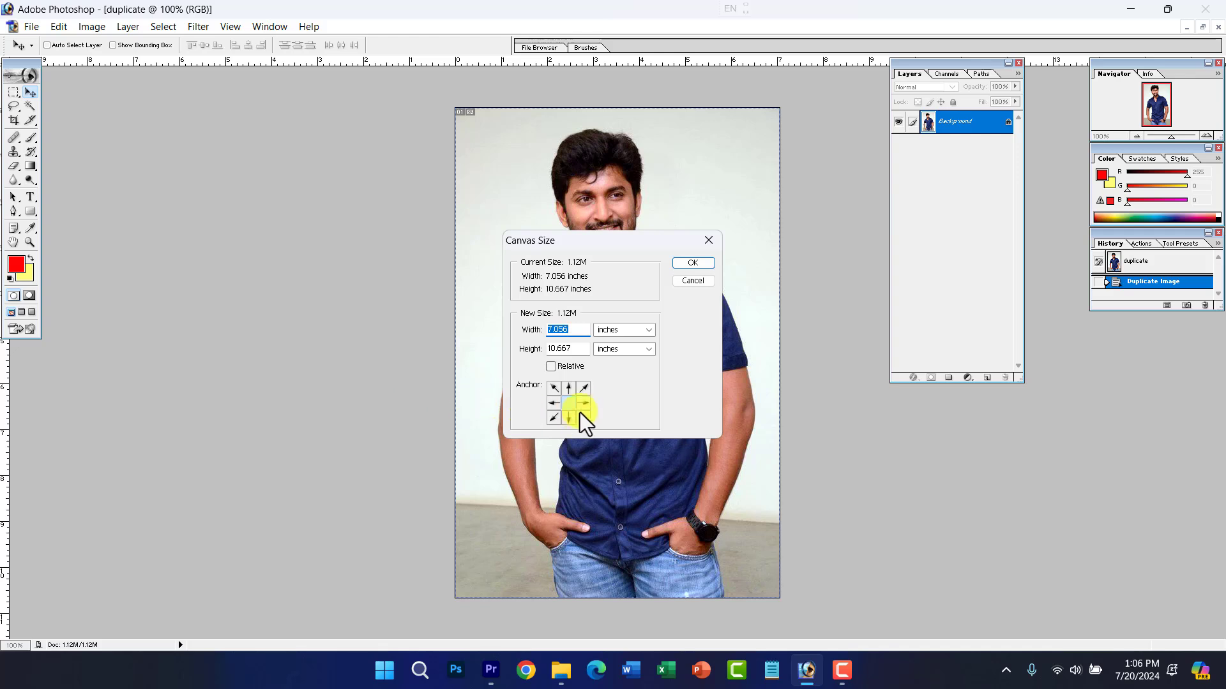
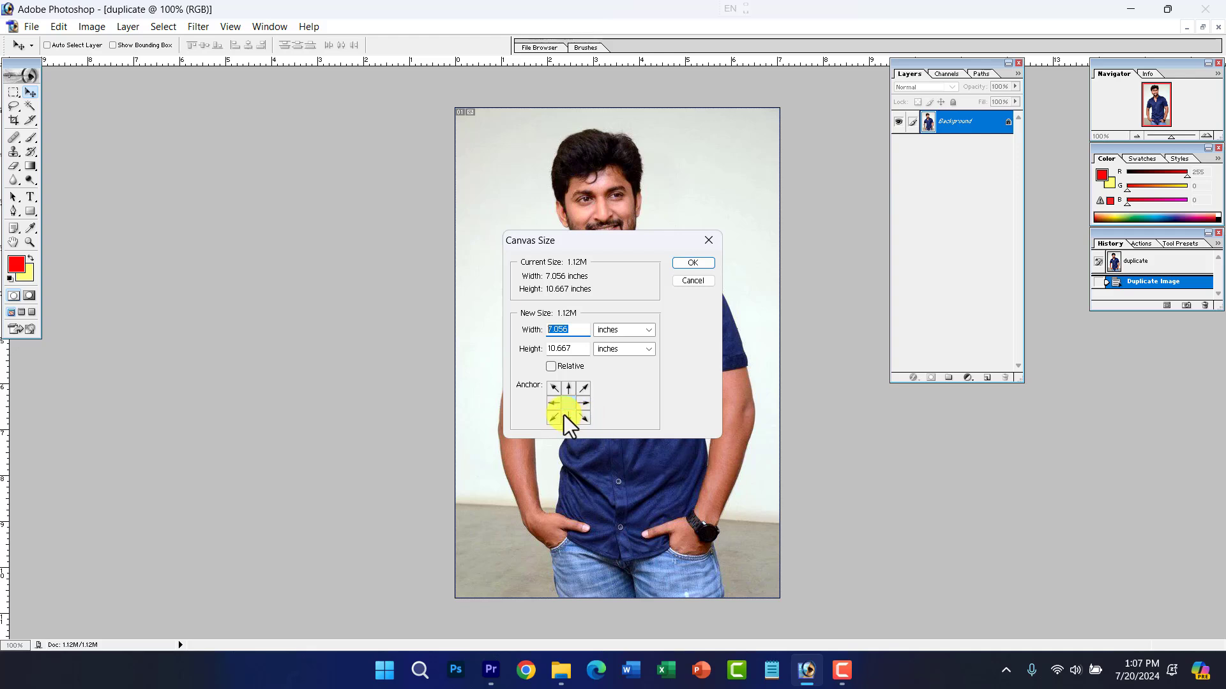
left_click(582, 404)
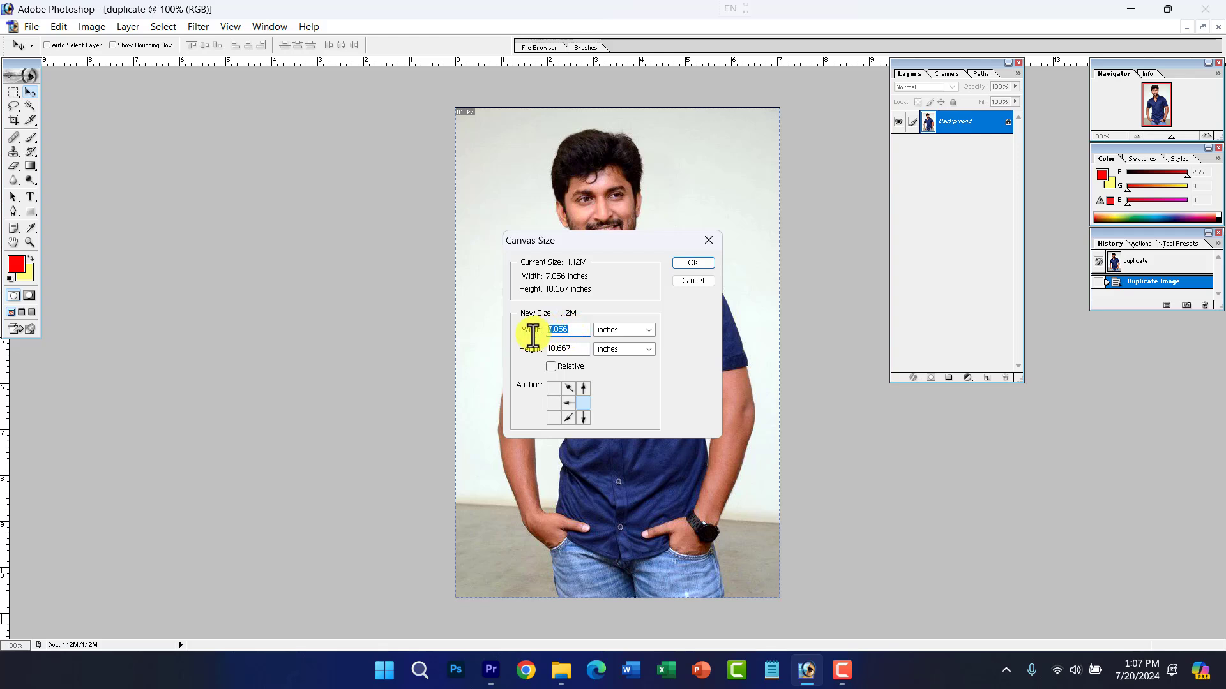
type("14")
left_click(695, 266)
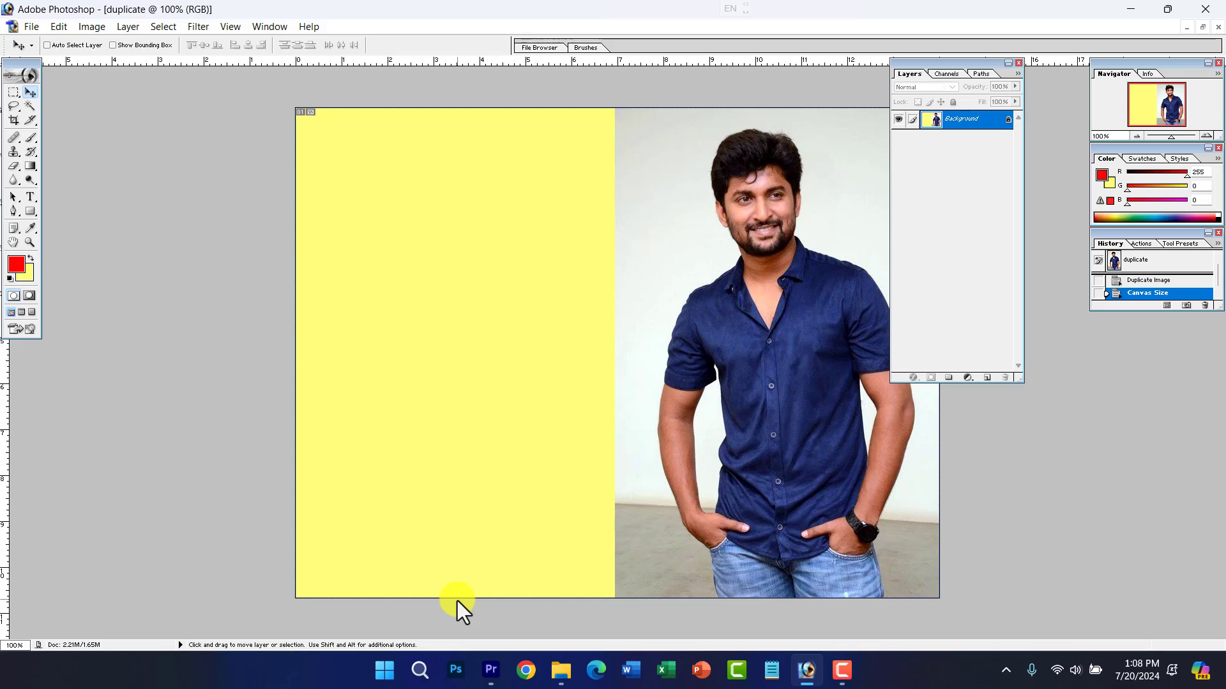
key("ctrl+z")
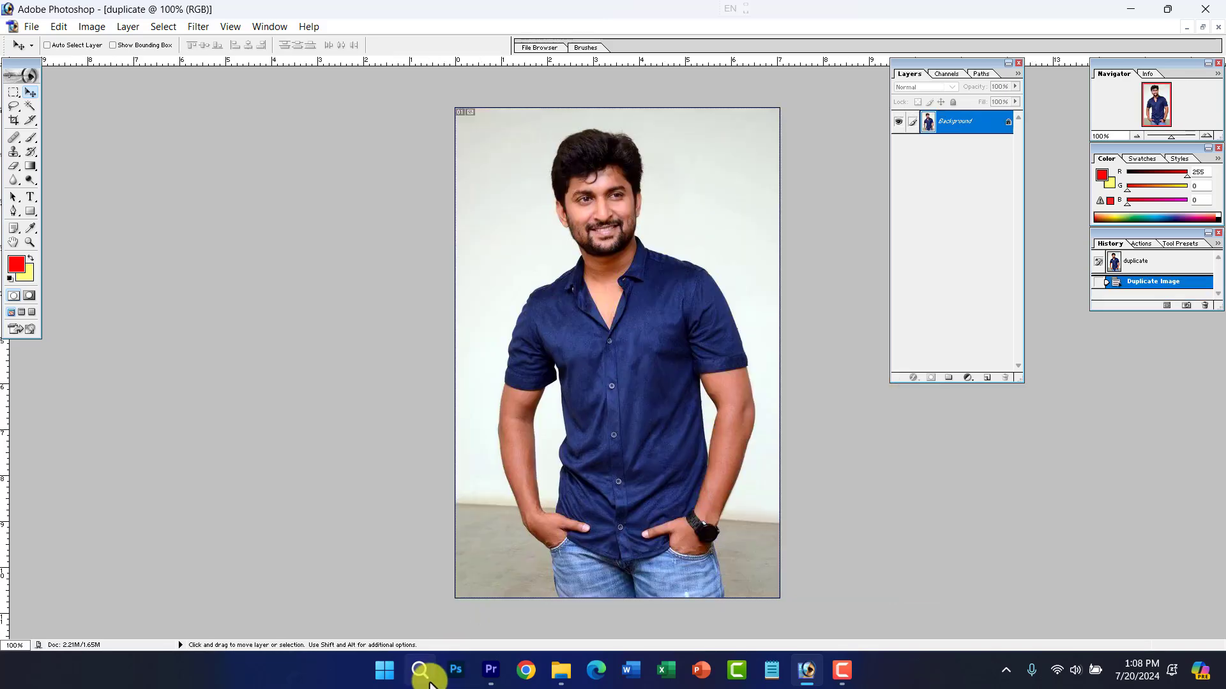
Step: Widen the duplicate's canvas to 14 inches with the image anchored at the middle left
left_click(85, 26)
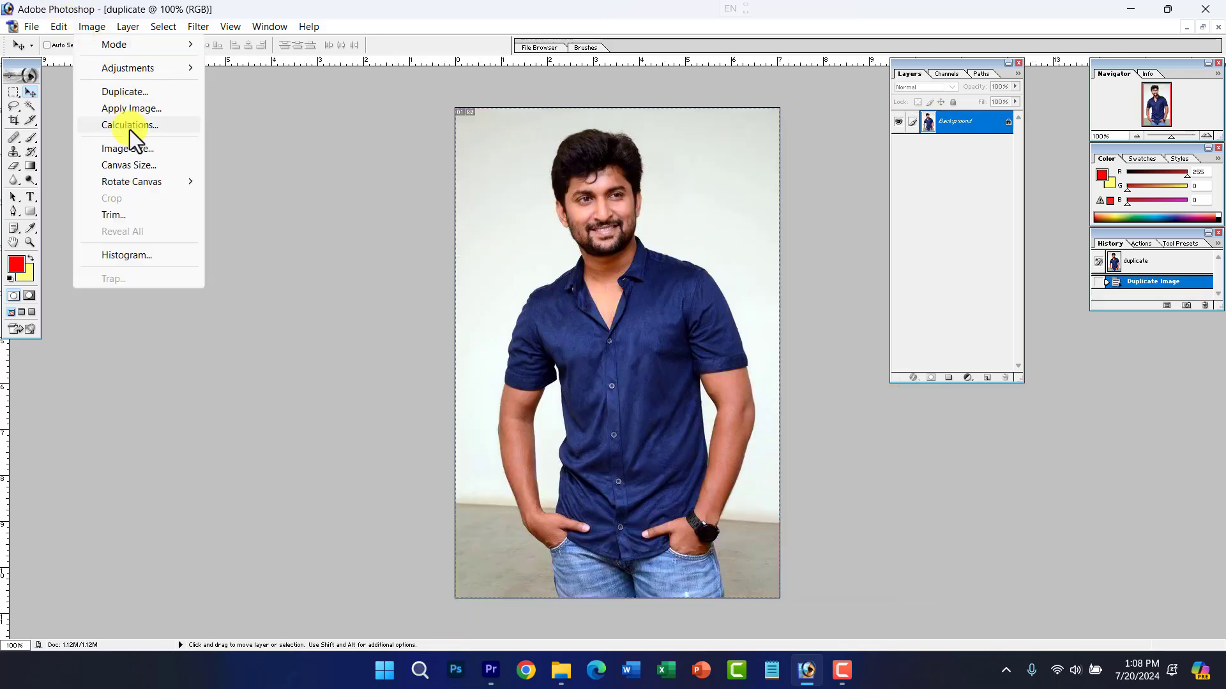
left_click(138, 163)
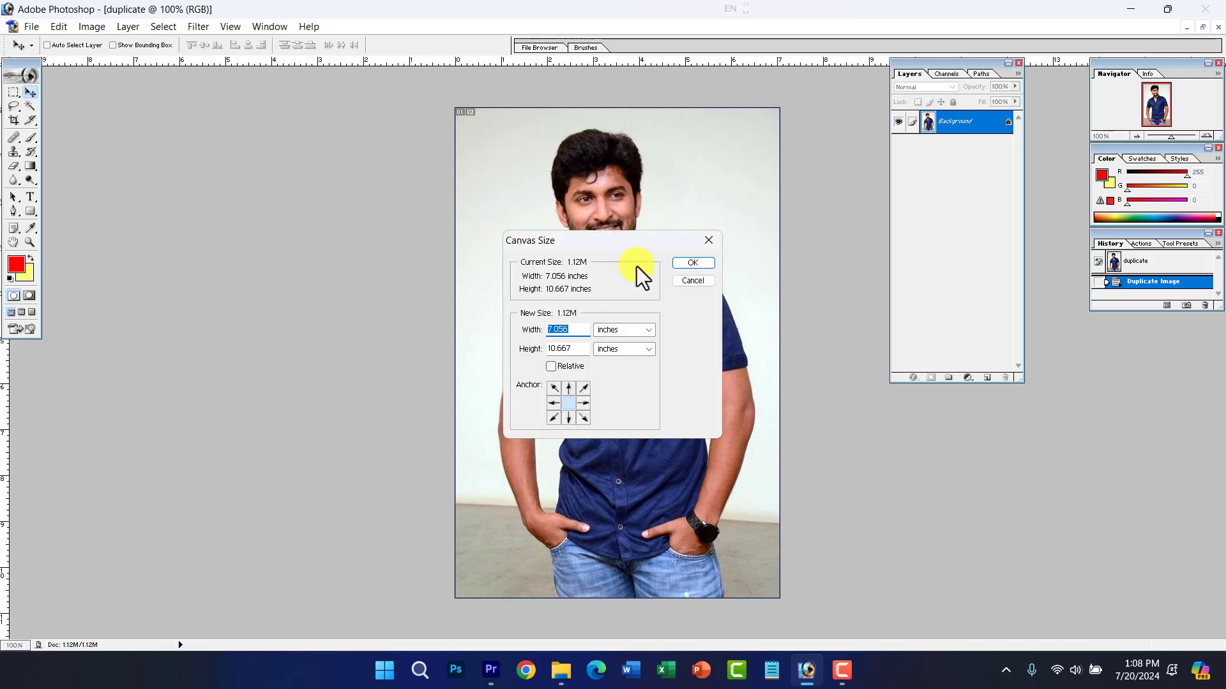
left_click_drag(637, 244, 759, 390)
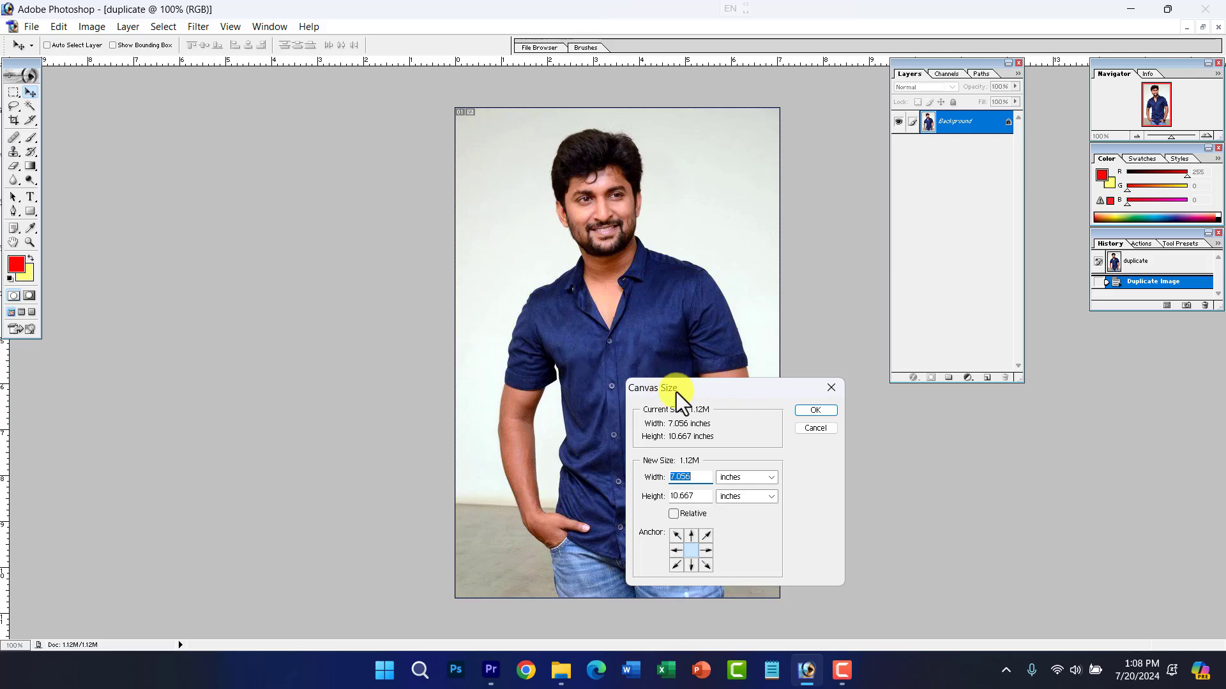
left_click_drag(676, 392, 658, 333)
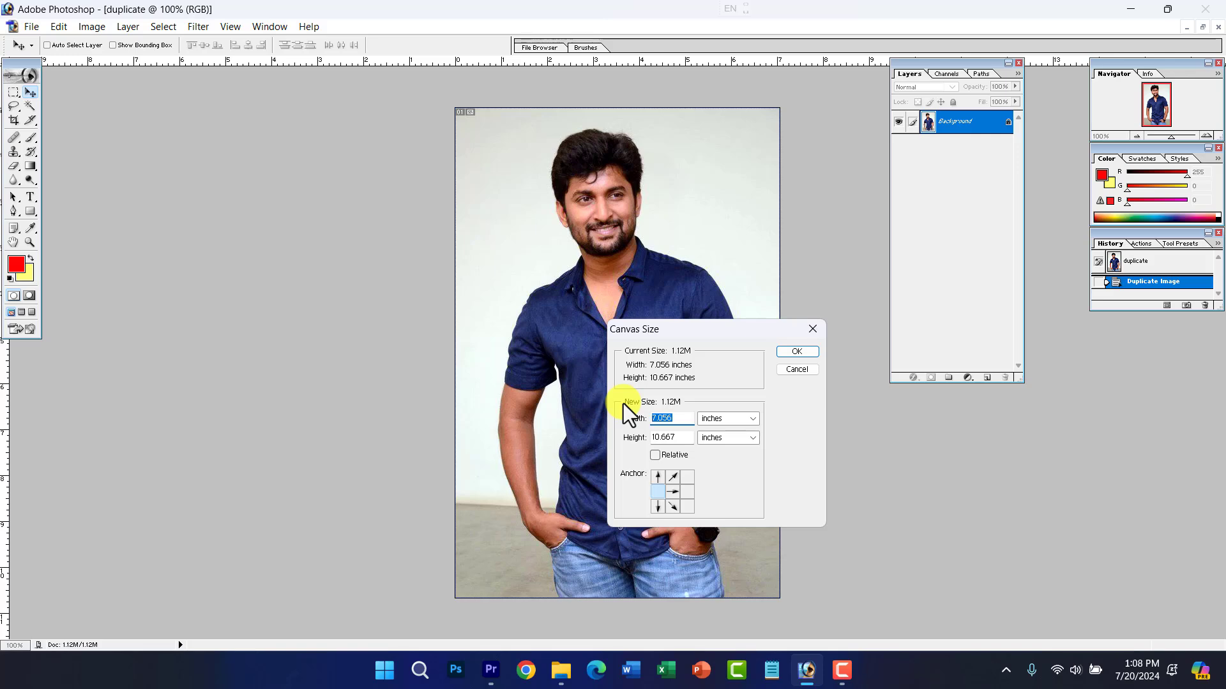
type("14")
key("Return")
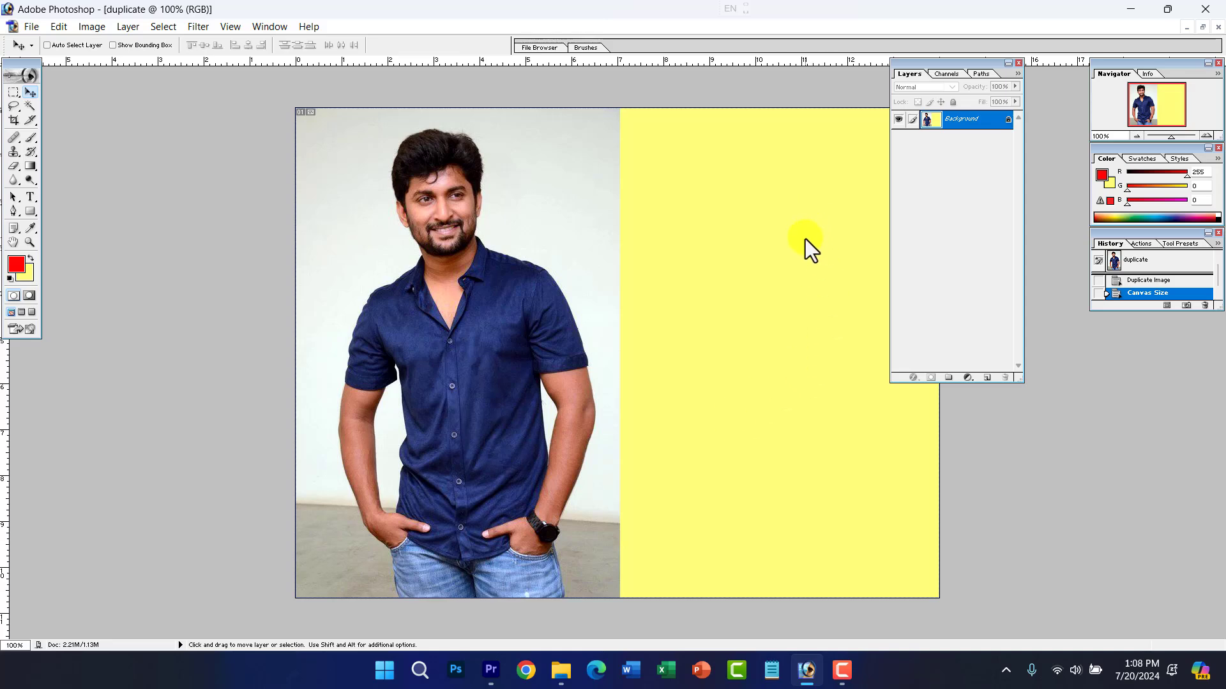
Step: Move the Layers palette off the widened canvas and undo the Canvas Size change
left_click_drag(954, 60, 1067, 58)
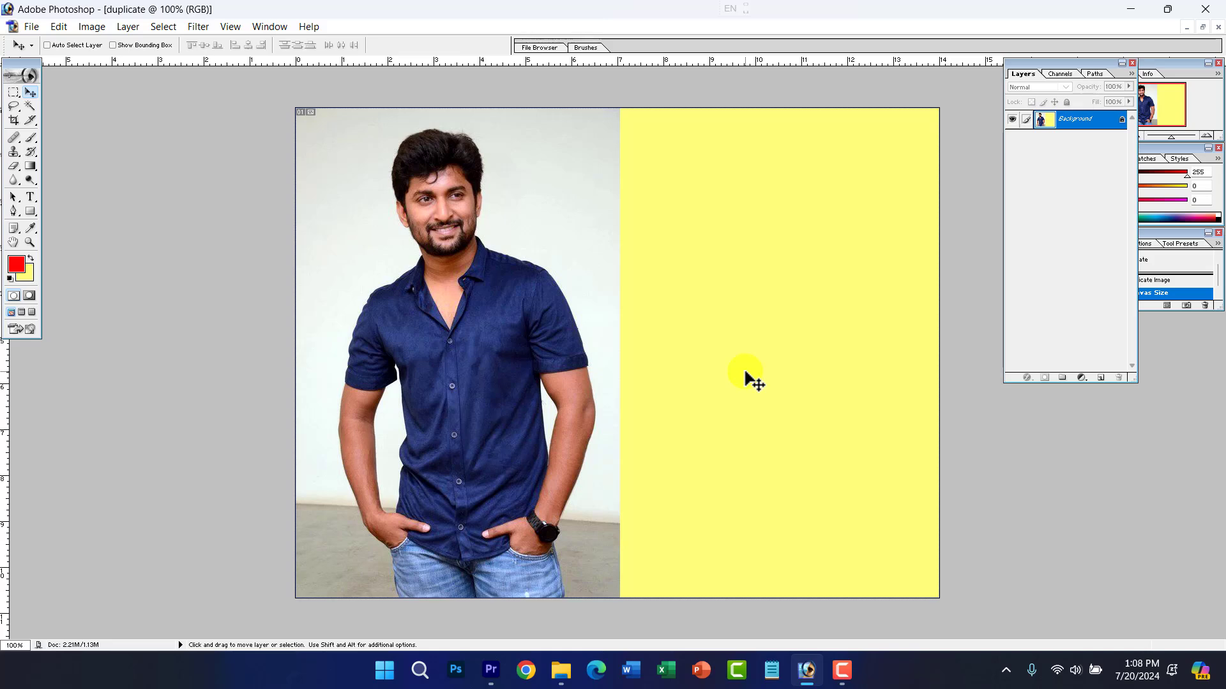
left_click(93, 29)
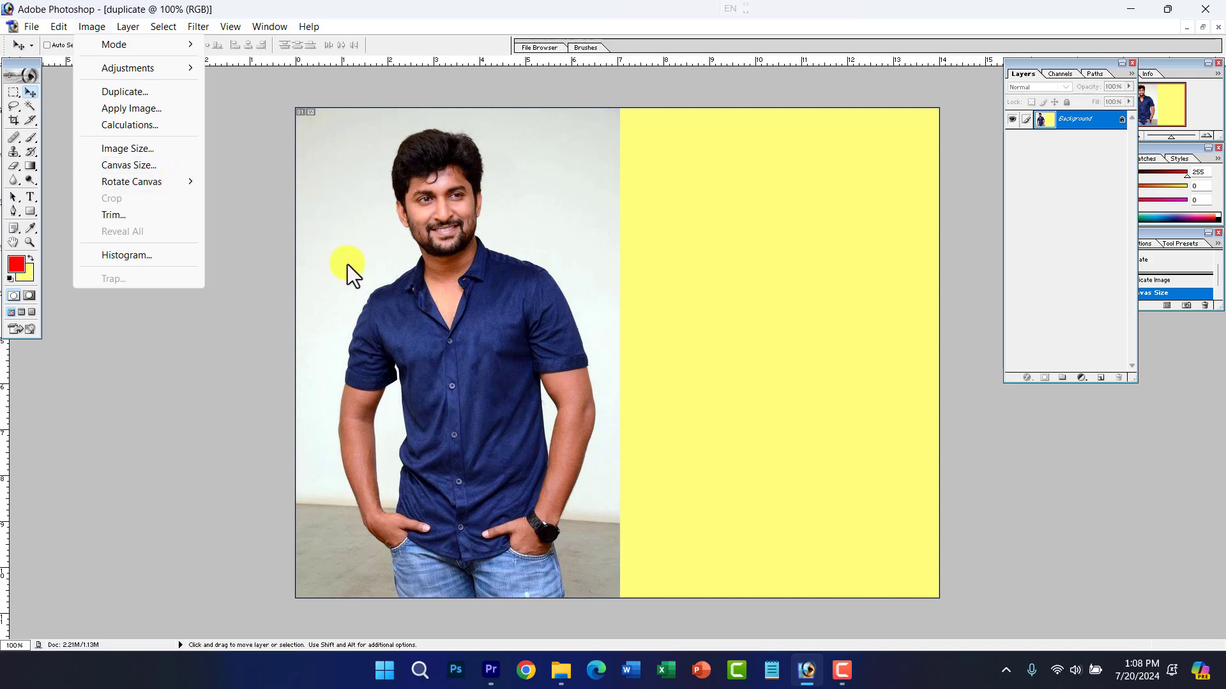
key("Escape")
key("ctrl+z")
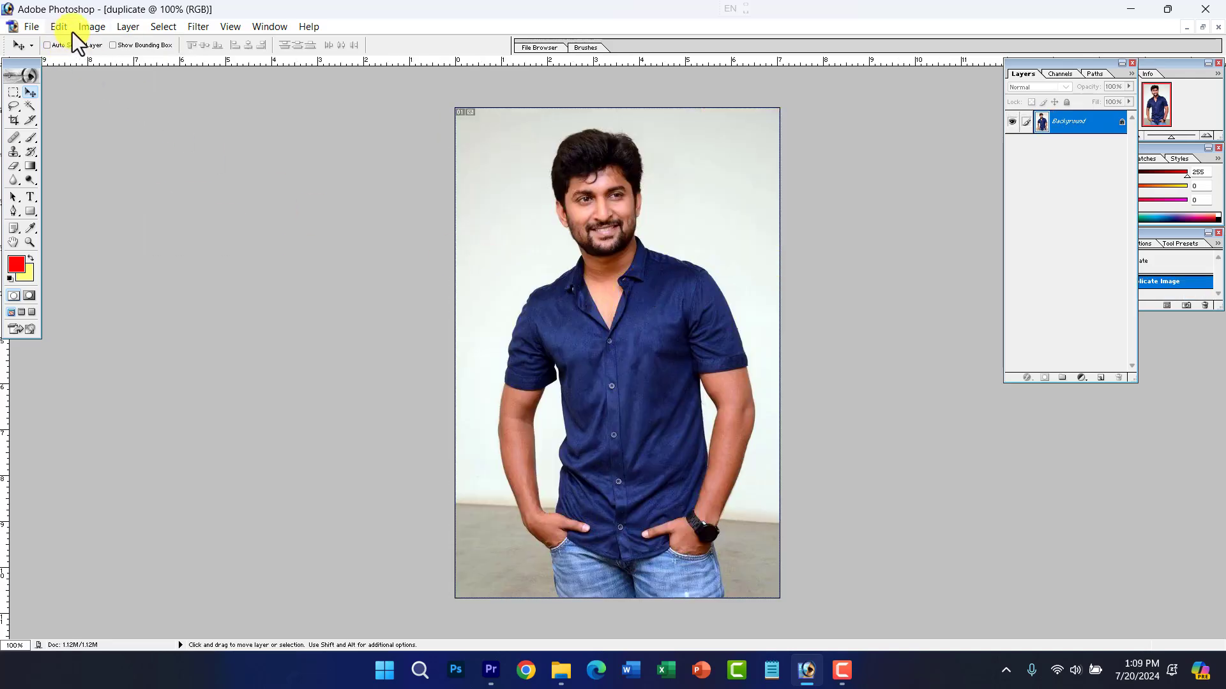
Step: Try rotating the duplicate's canvas 90° clockwise, and undo the rotation
left_click(86, 26)
mouse_move(174, 180)
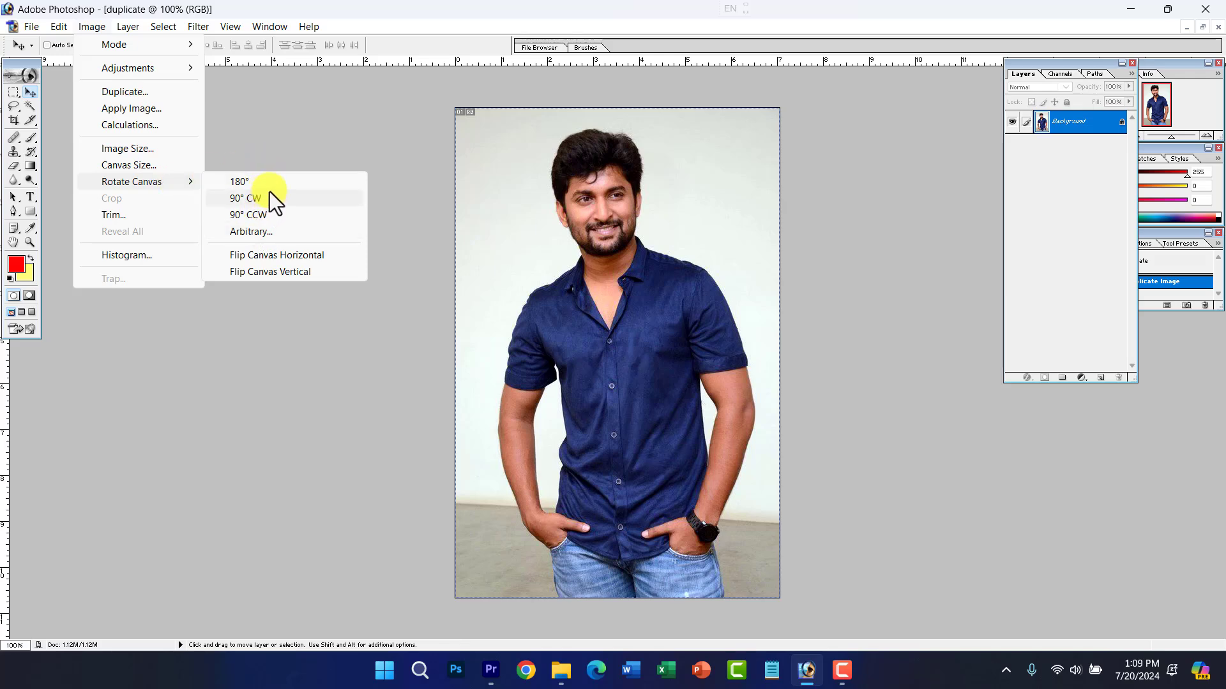
mouse_move(56, 25)
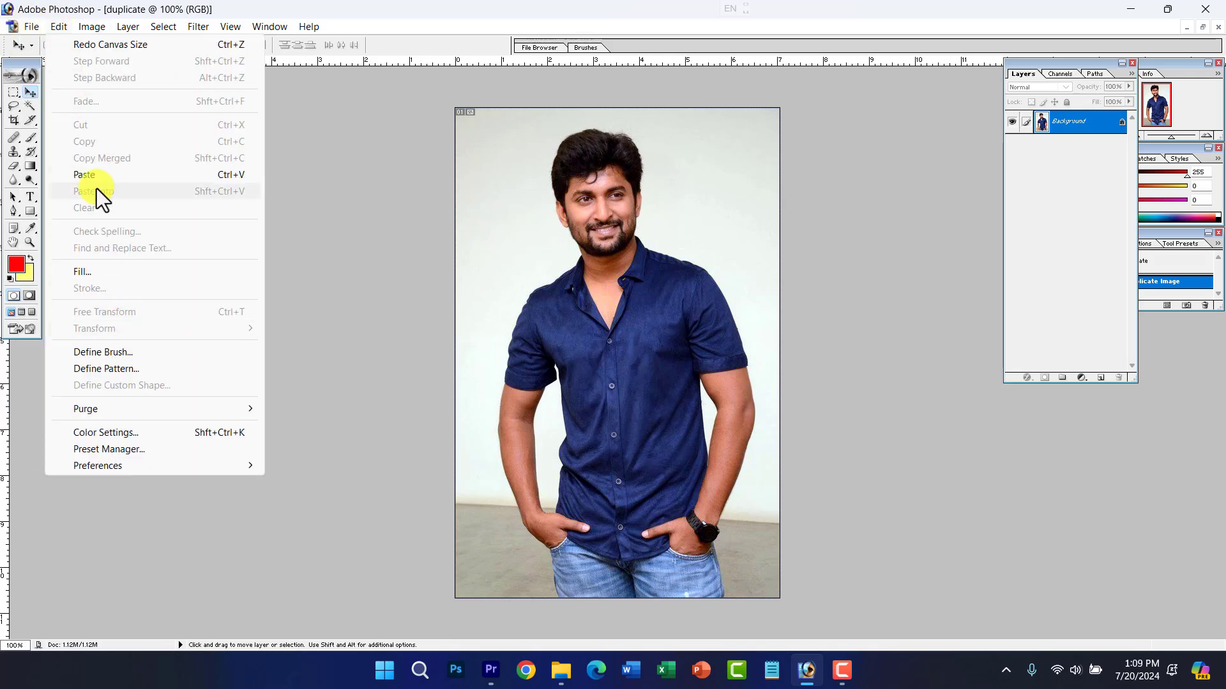
mouse_move(97, 25)
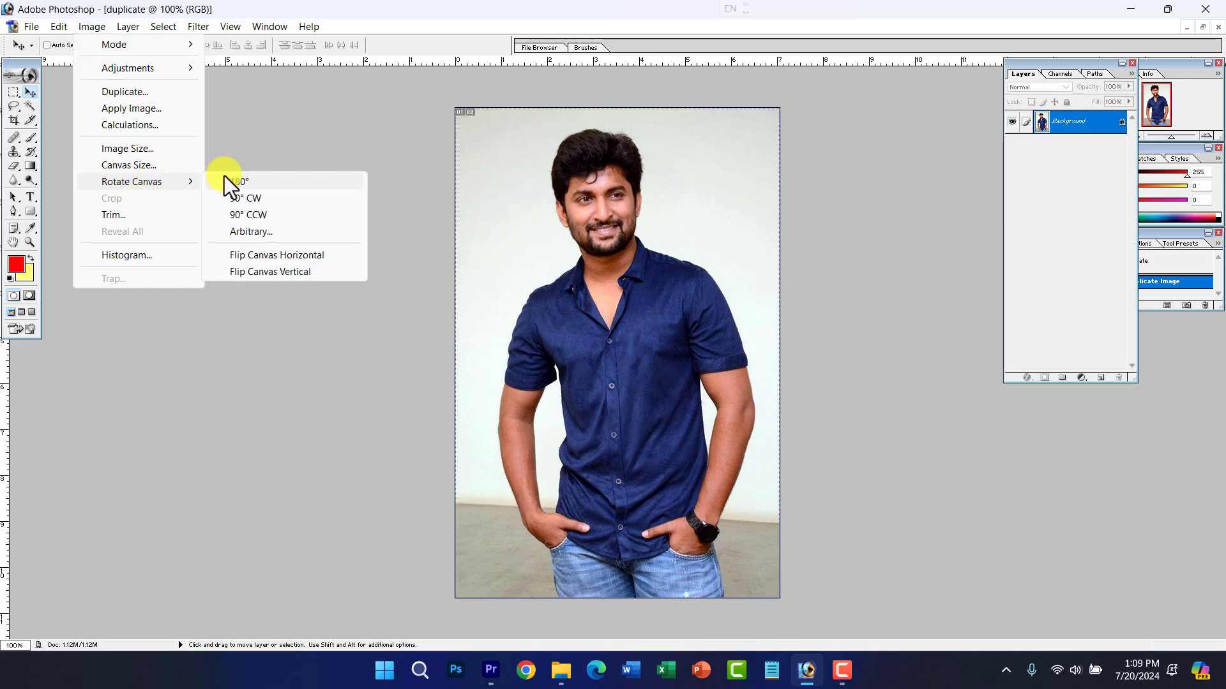
left_click(258, 202)
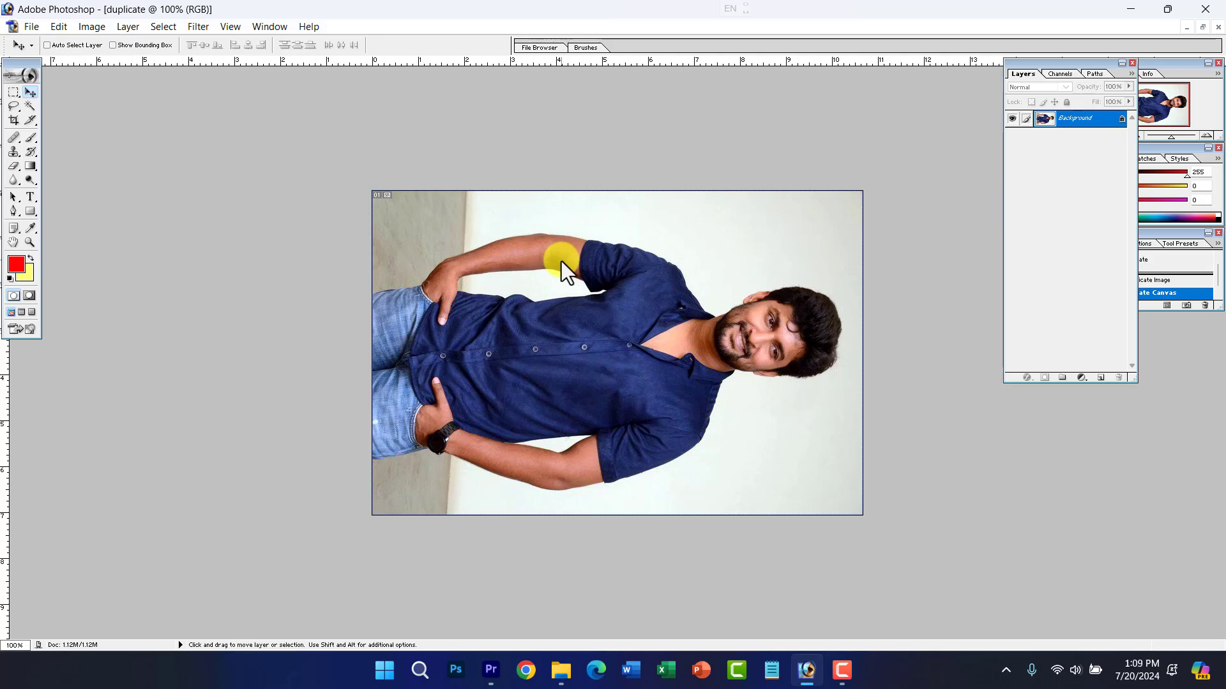
key("ctrl+z")
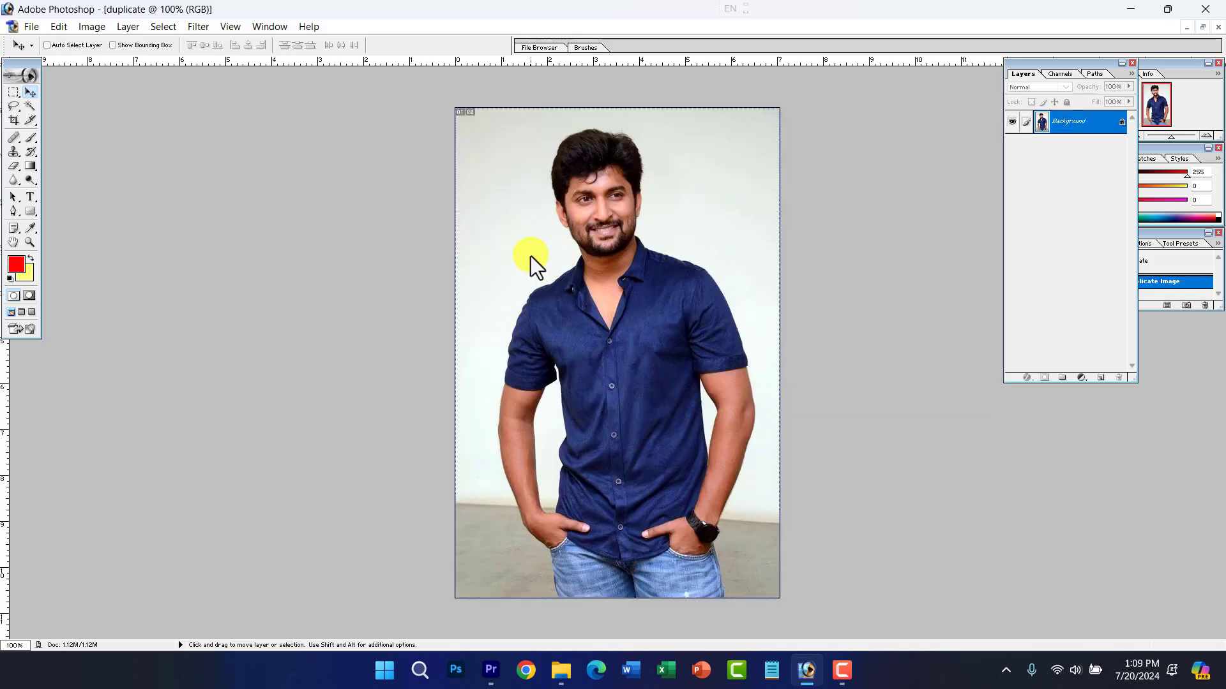
Step: Try cropping the portrait to the head and chest with the Crop tool, and undo the crop
left_click(102, 28)
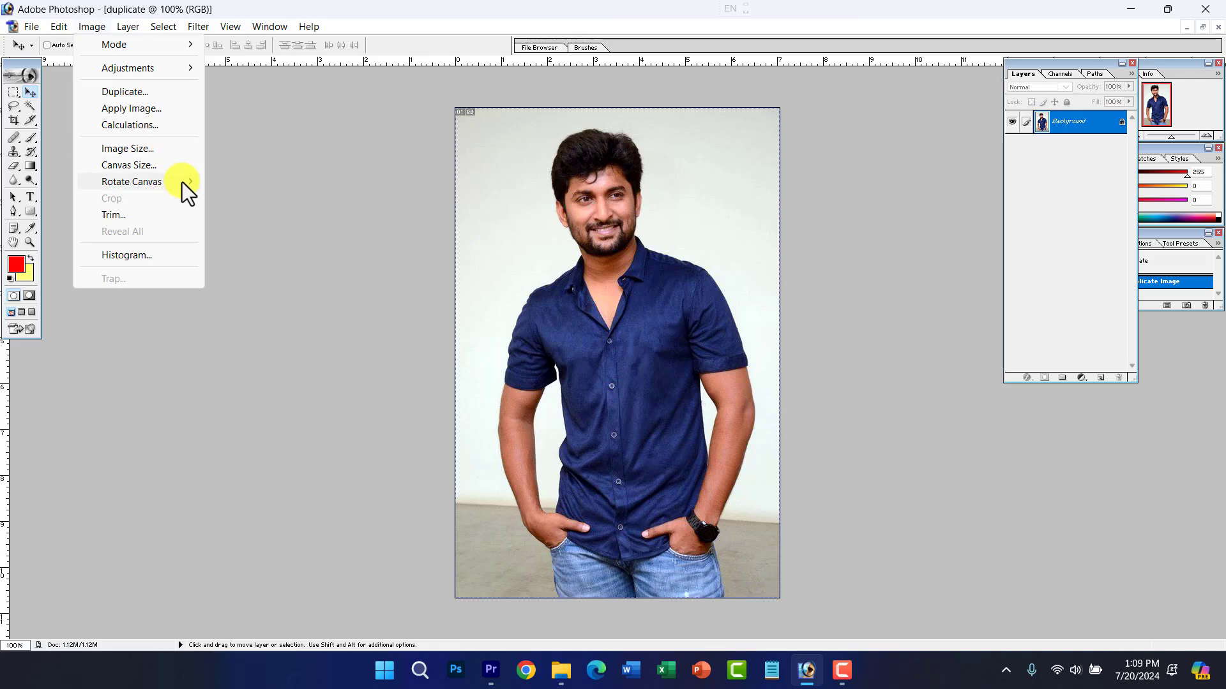
mouse_move(182, 182)
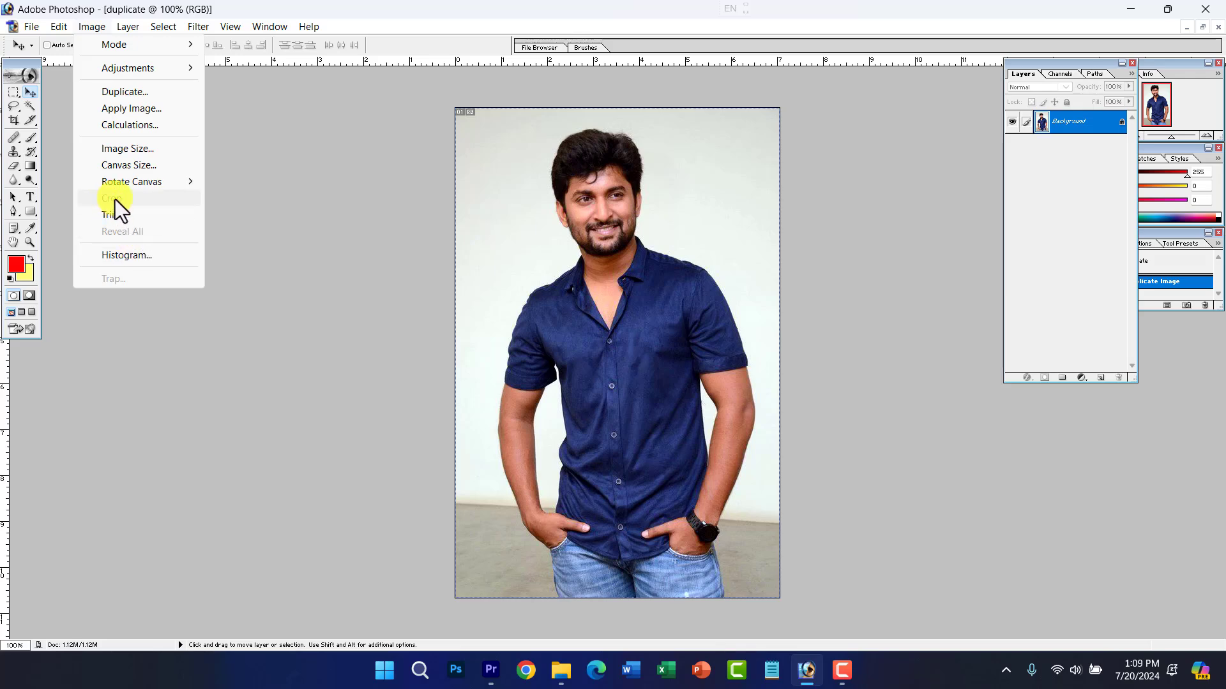
left_click(564, 293)
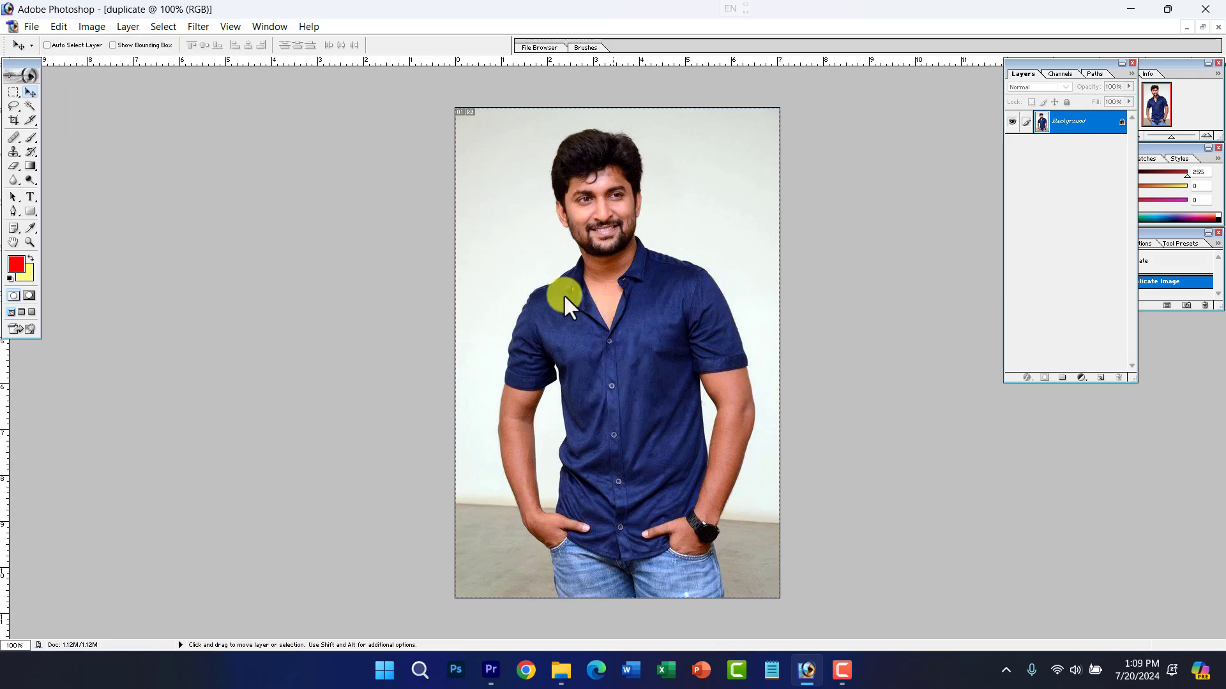
left_click(19, 118)
left_click_drag(500, 122, 742, 372)
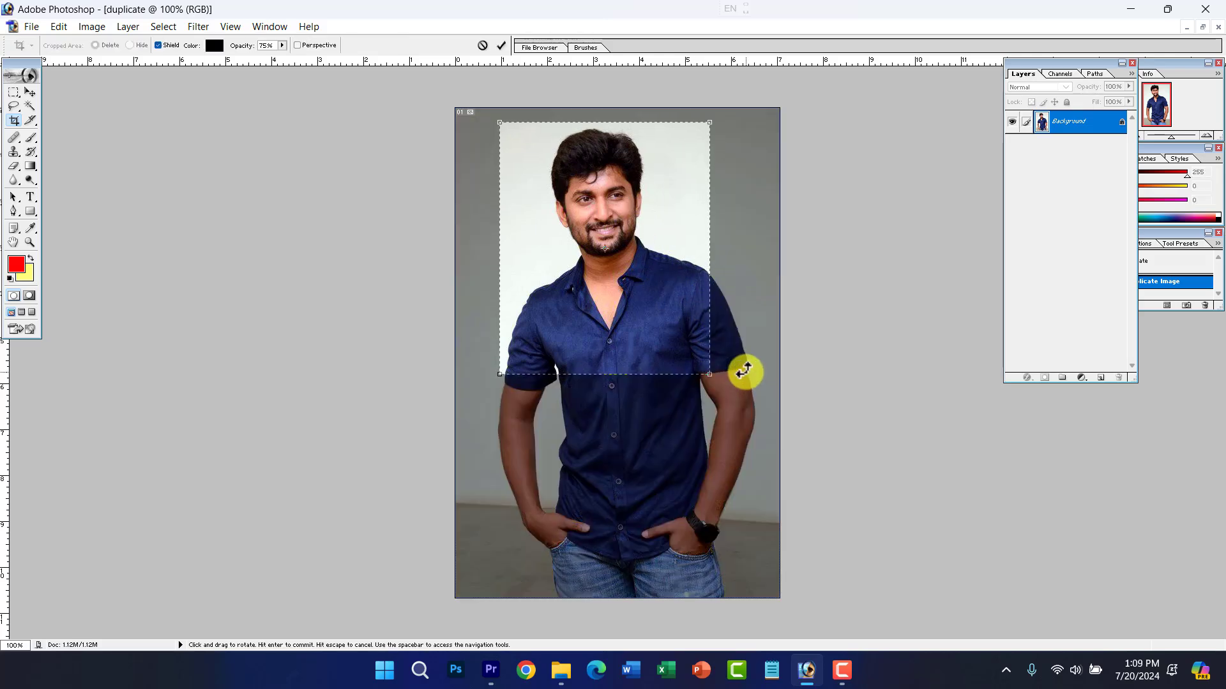
key("Return")
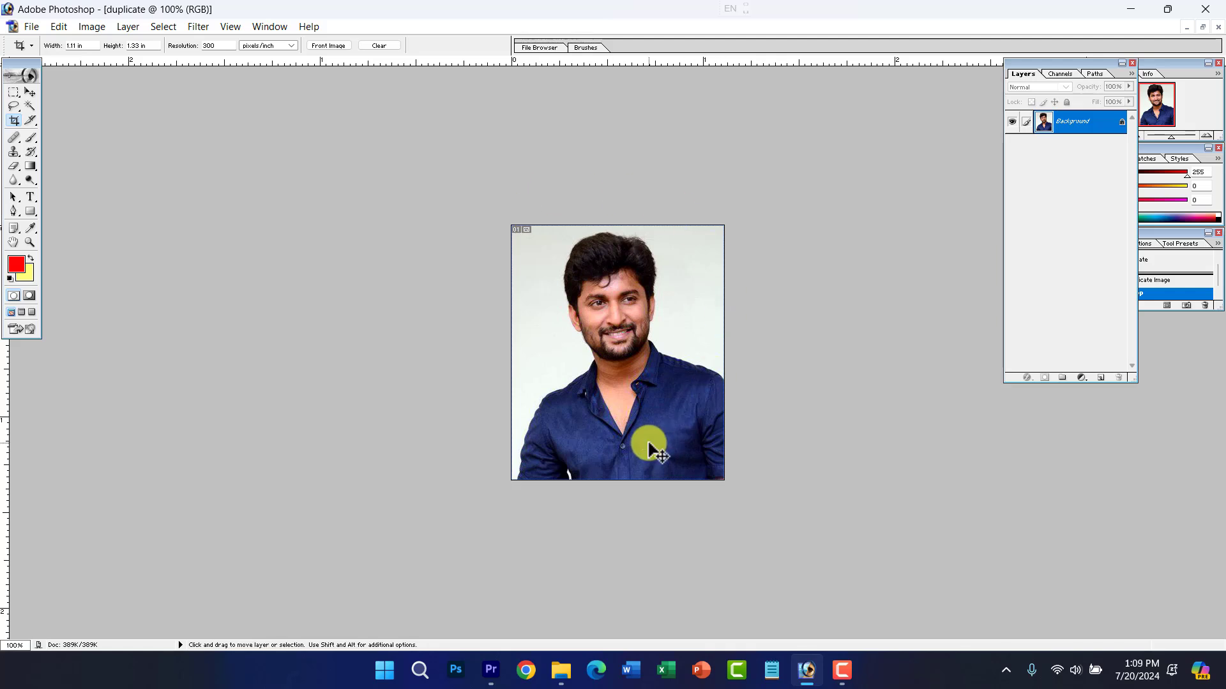
key("ctrl+z")
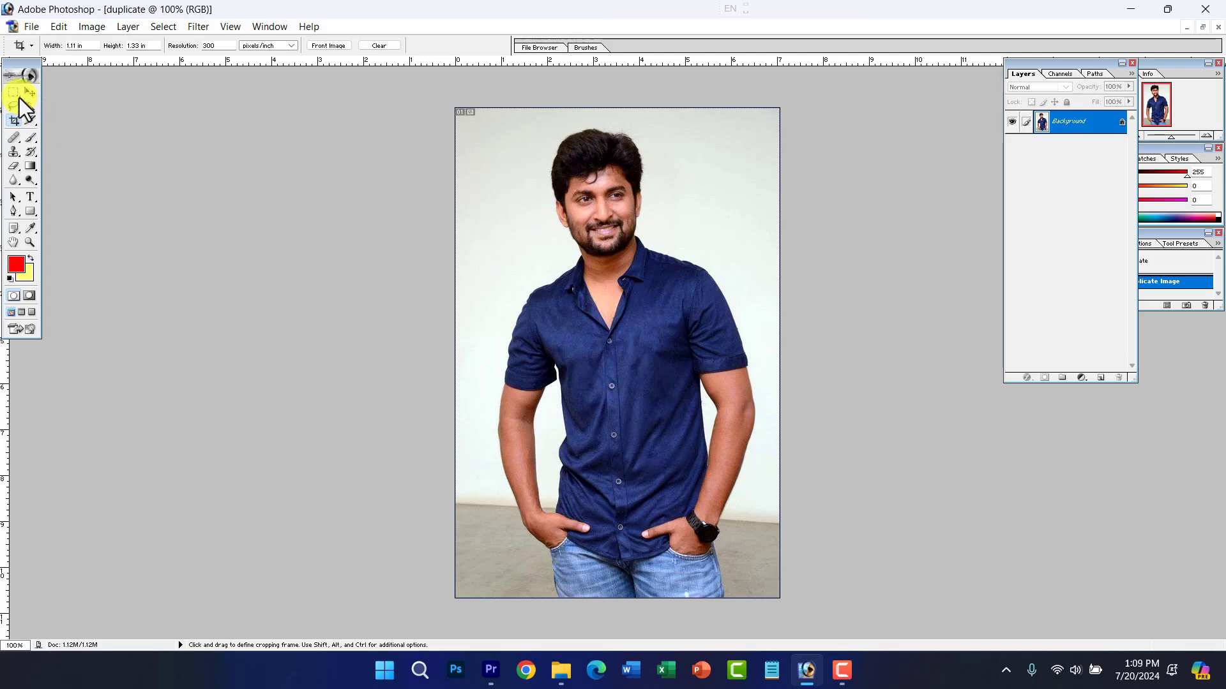
Step: Try cropping the portrait to a rectangular marquee around the head and chest, undo the crop, and clear the selection
left_click(14, 93)
left_click_drag(507, 114, 702, 371)
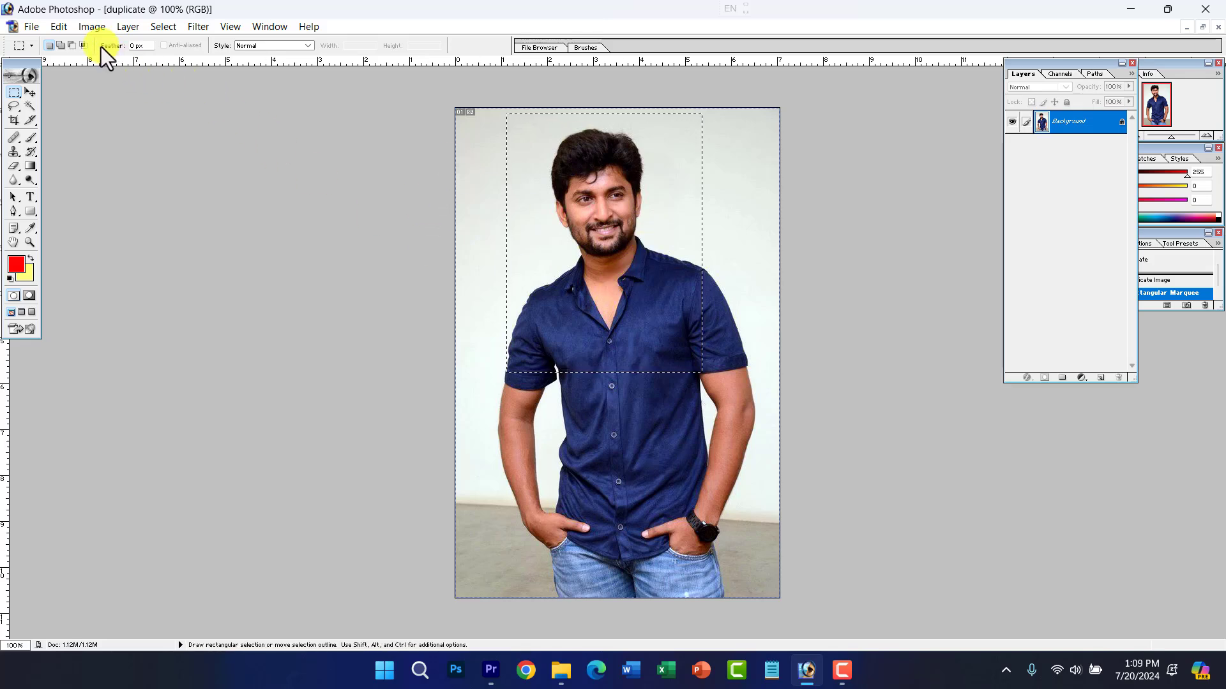
left_click(91, 27)
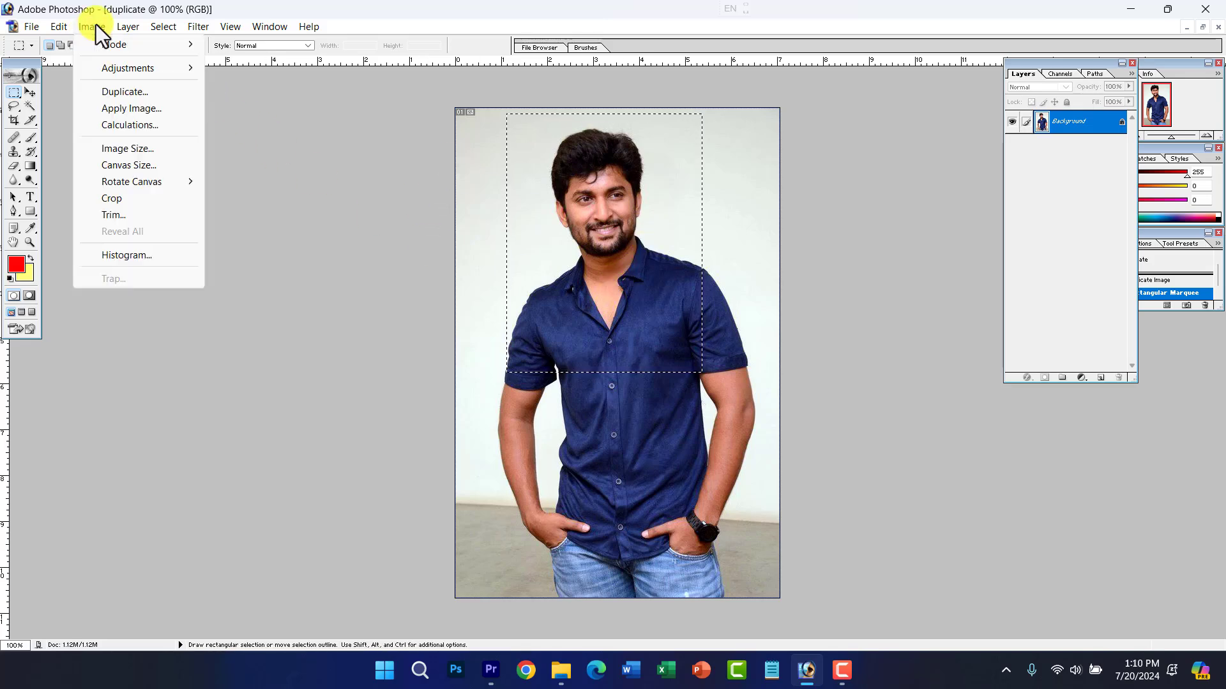
left_click(128, 197)
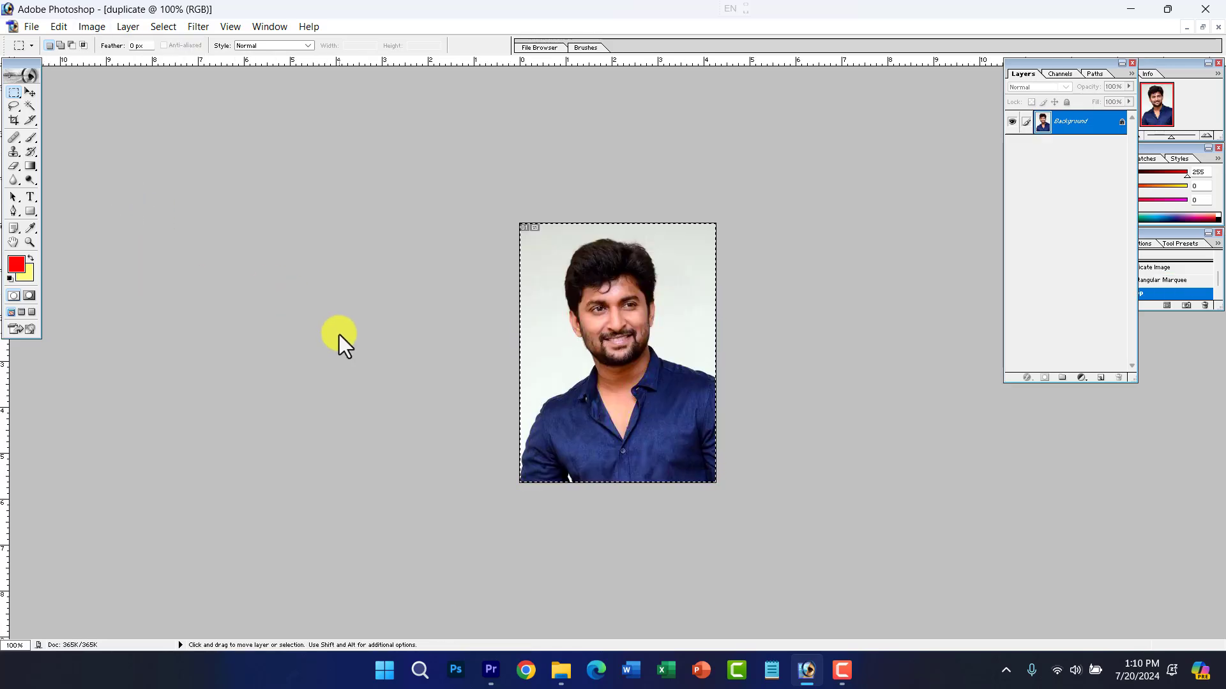
key("ctrl+z")
left_click(498, 350)
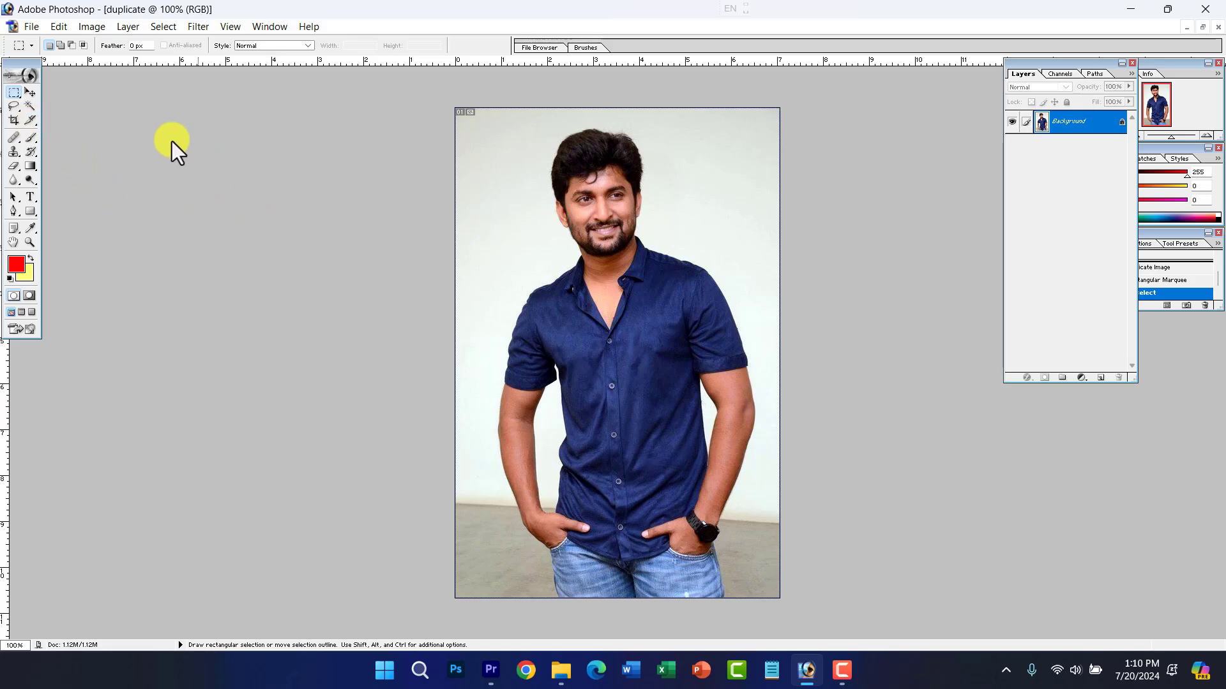
left_click(13, 120)
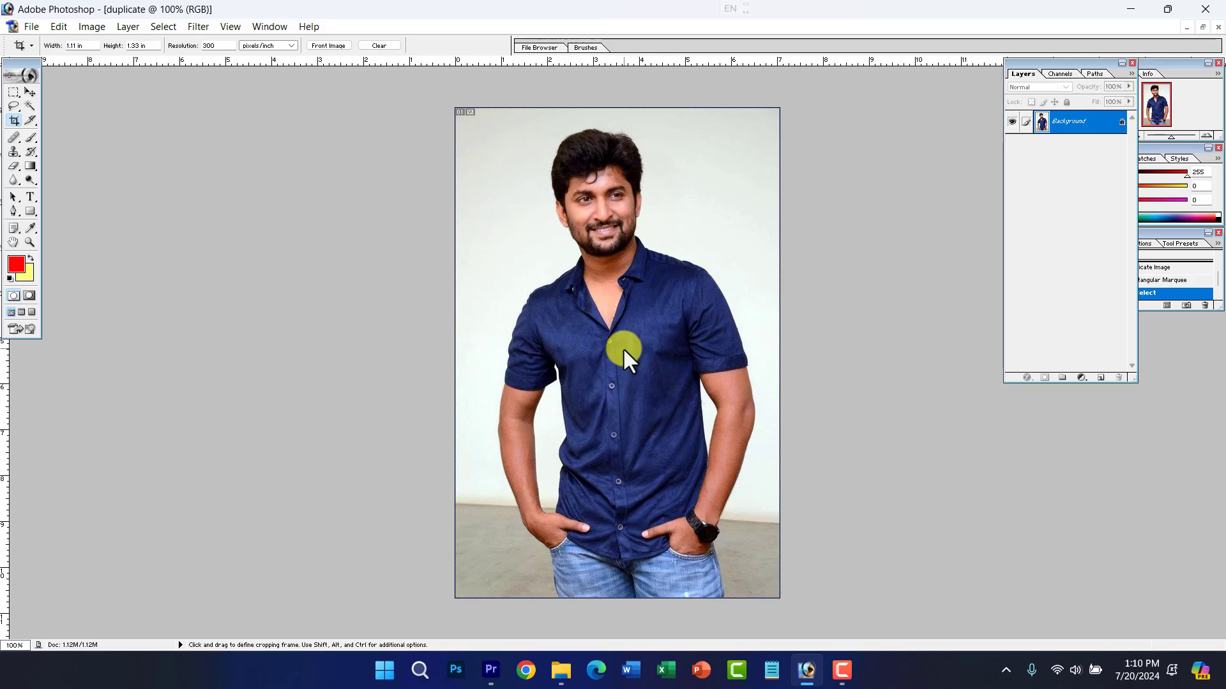
left_click(91, 28)
mouse_move(128, 26)
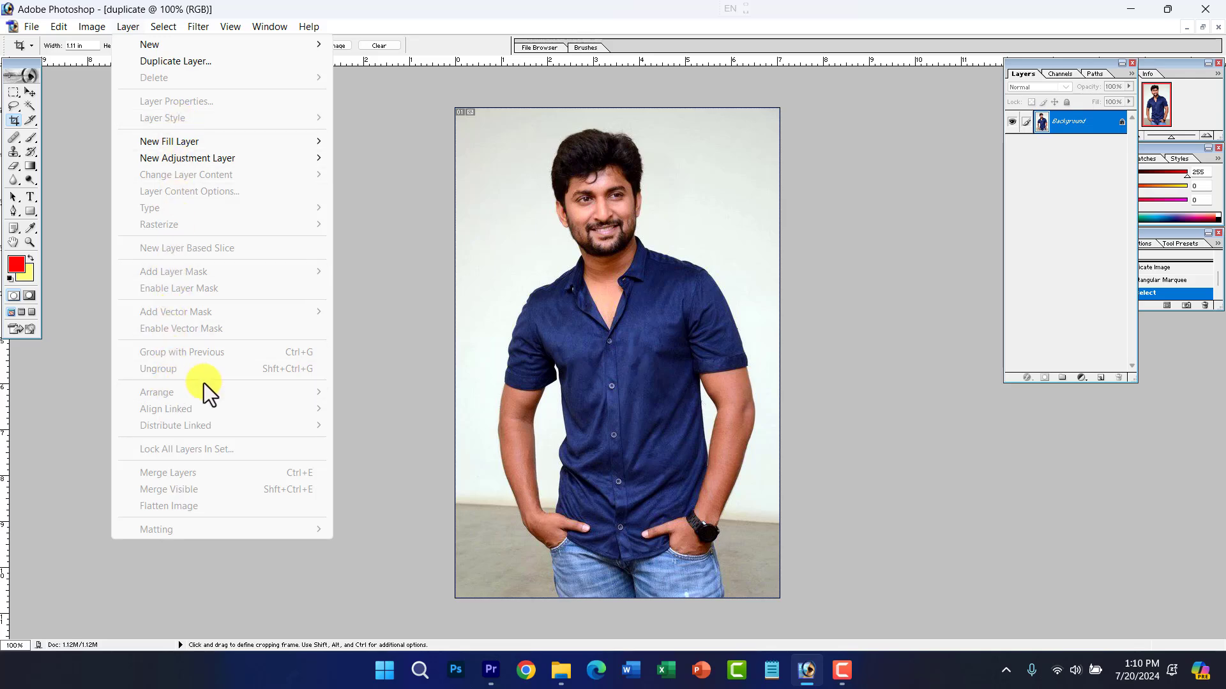
left_click(507, 368)
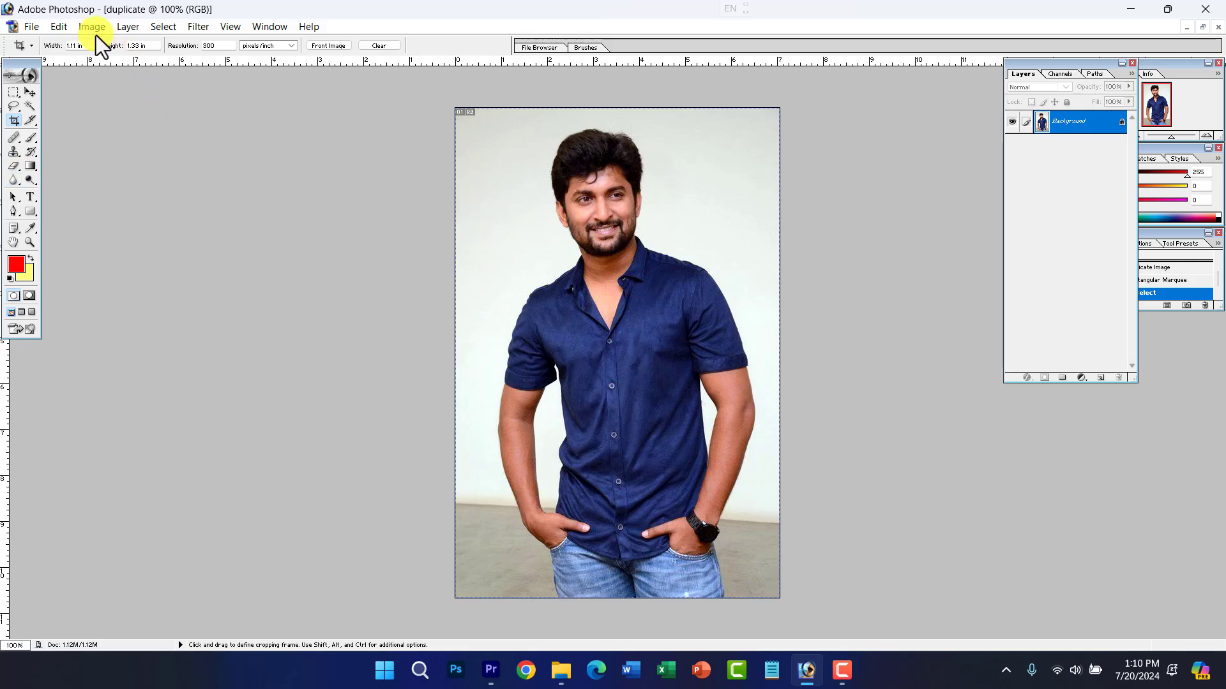
left_click(121, 26)
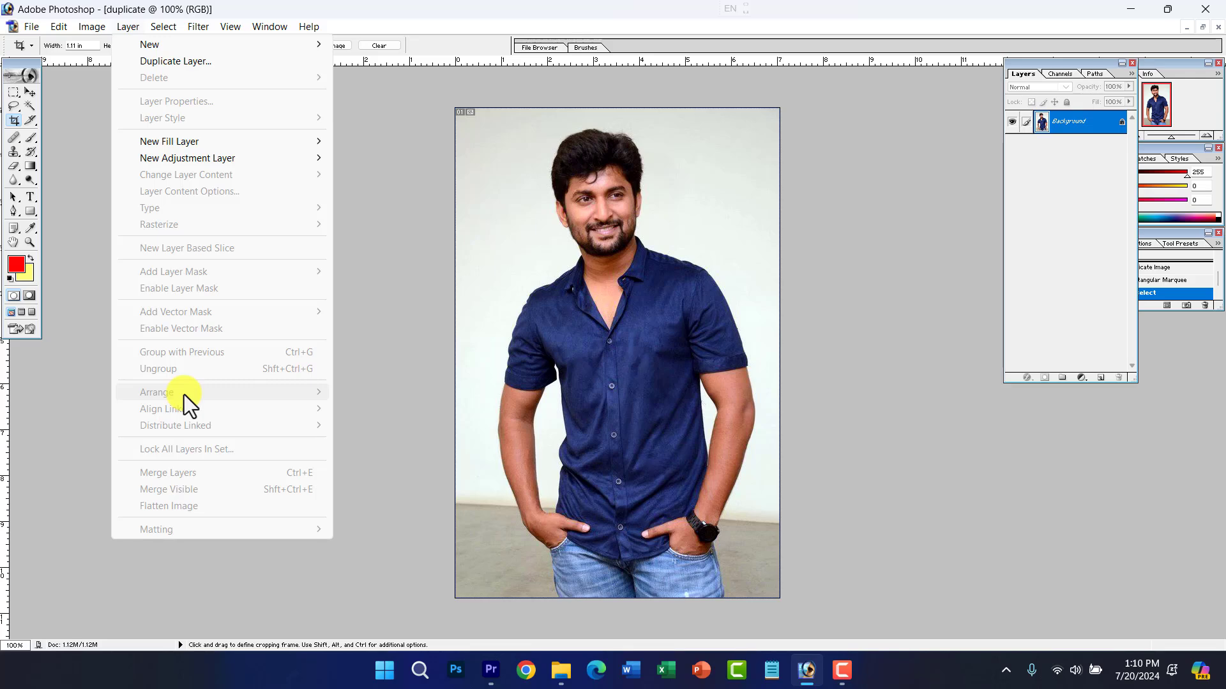
left_click(1081, 181)
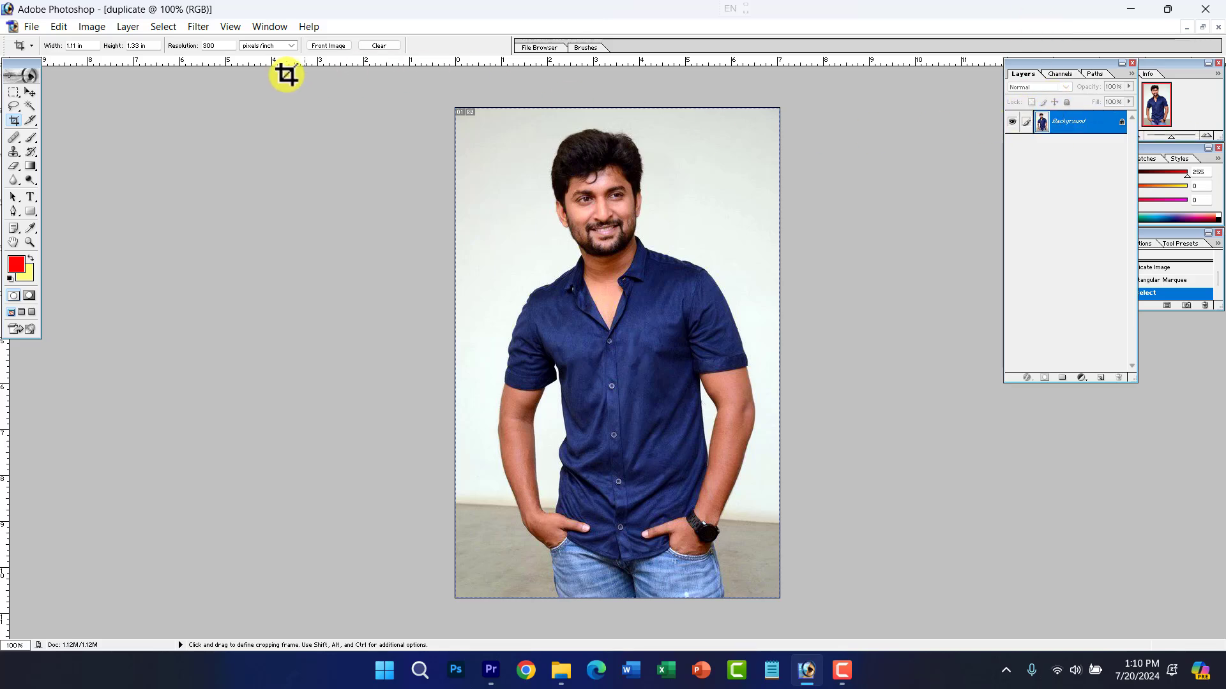
Step: Try the Chrome sketch filter on the duplicate portrait, and undo it
left_click(166, 28)
mouse_move(201, 29)
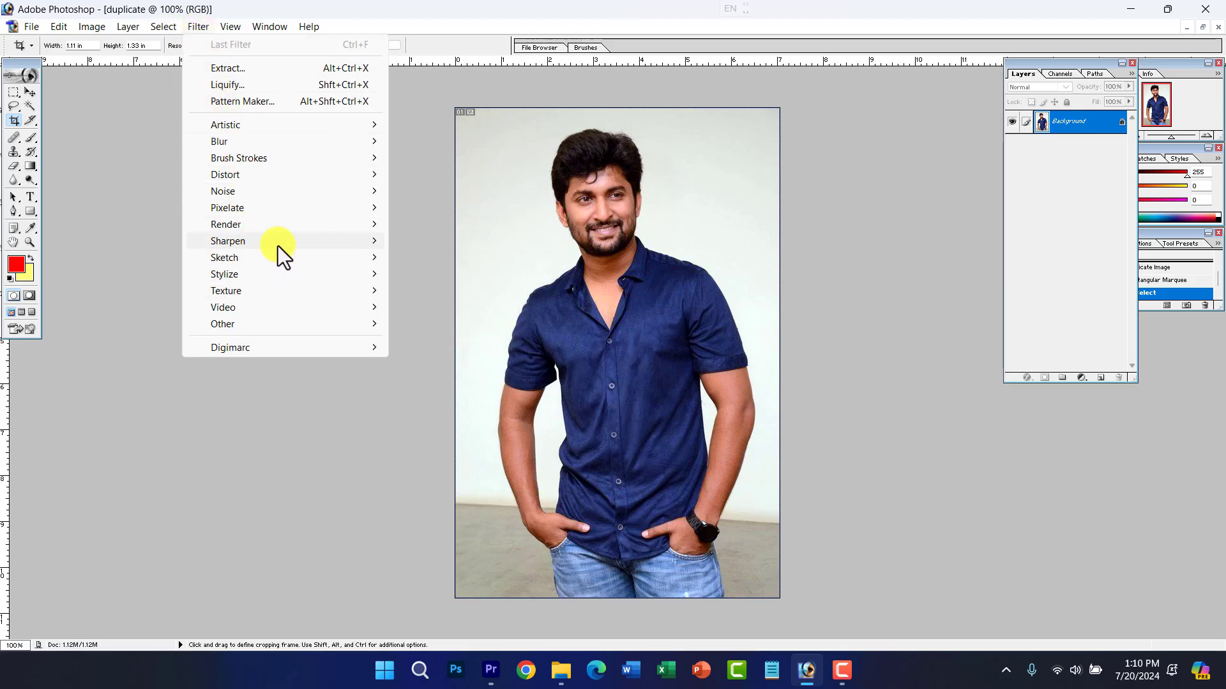
mouse_move(277, 242)
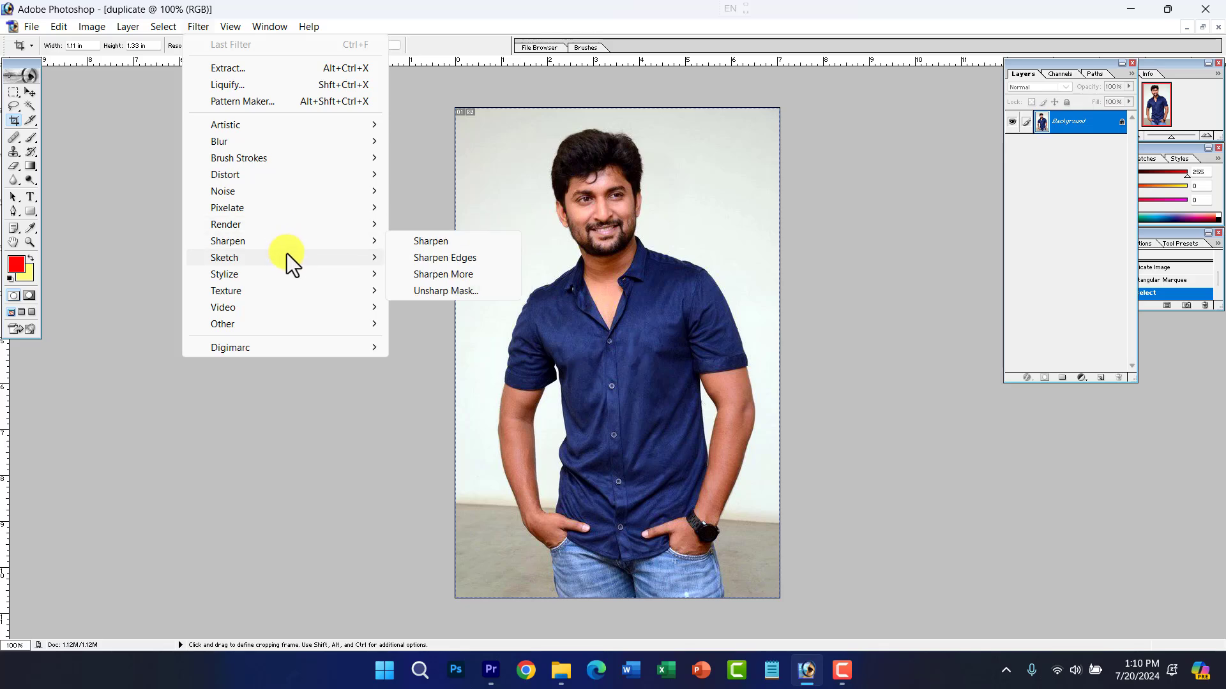
mouse_move(310, 256)
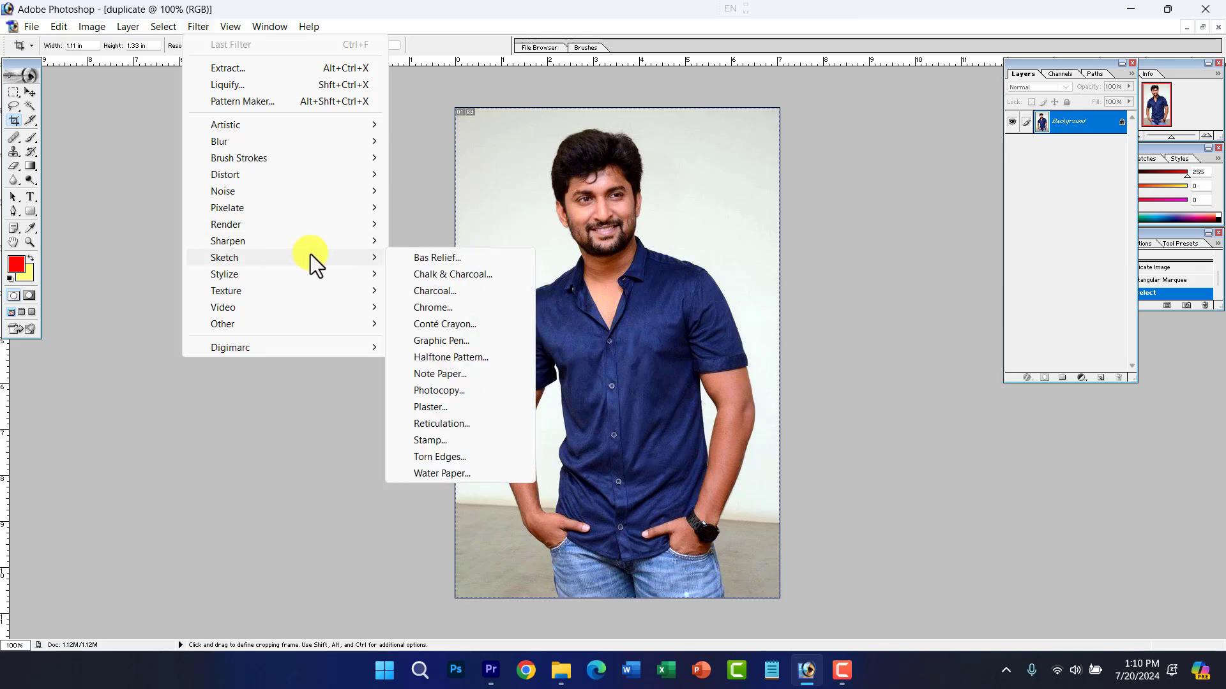
left_click(443, 307)
left_click(696, 182)
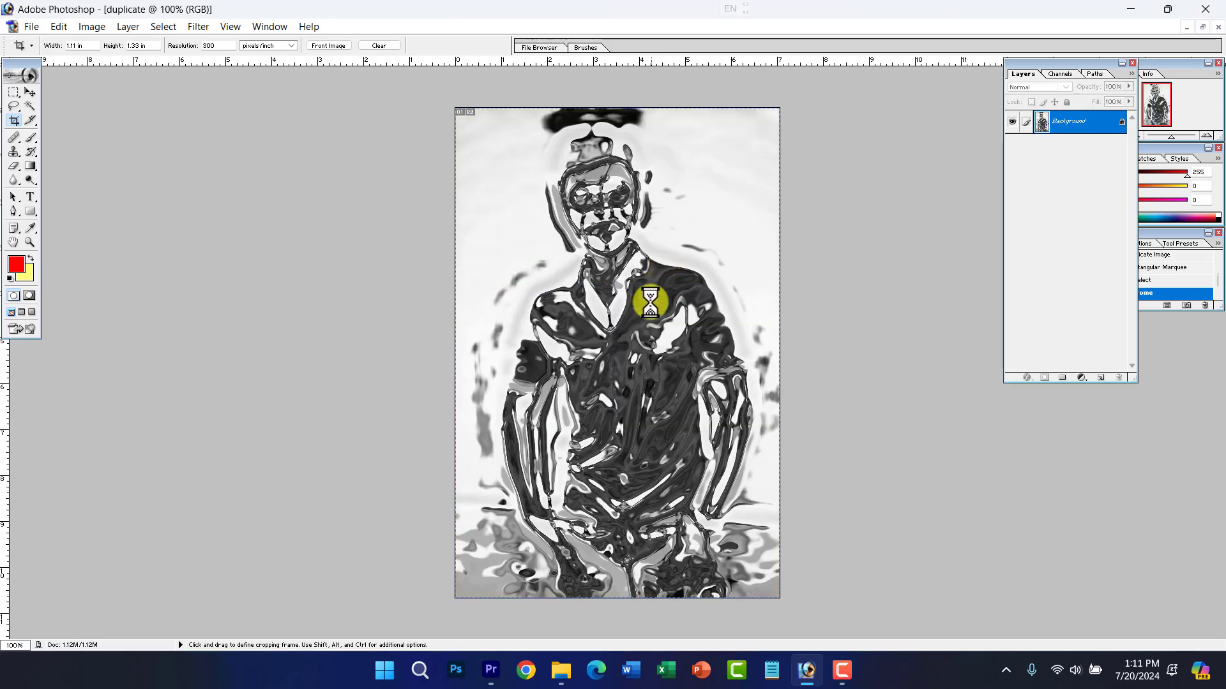
key("ctrl+z")
Step: Try the Glass distort filter with its Frosted texture on the duplicate portrait, and undo it
left_click(125, 28)
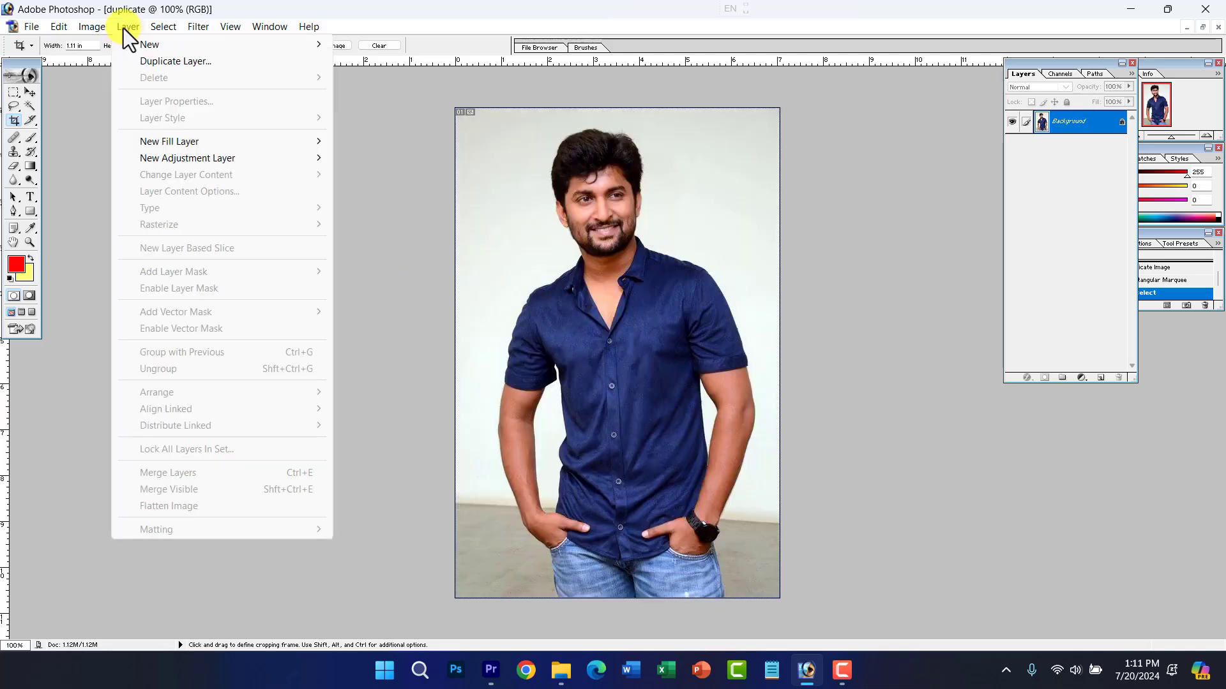
left_click(195, 27)
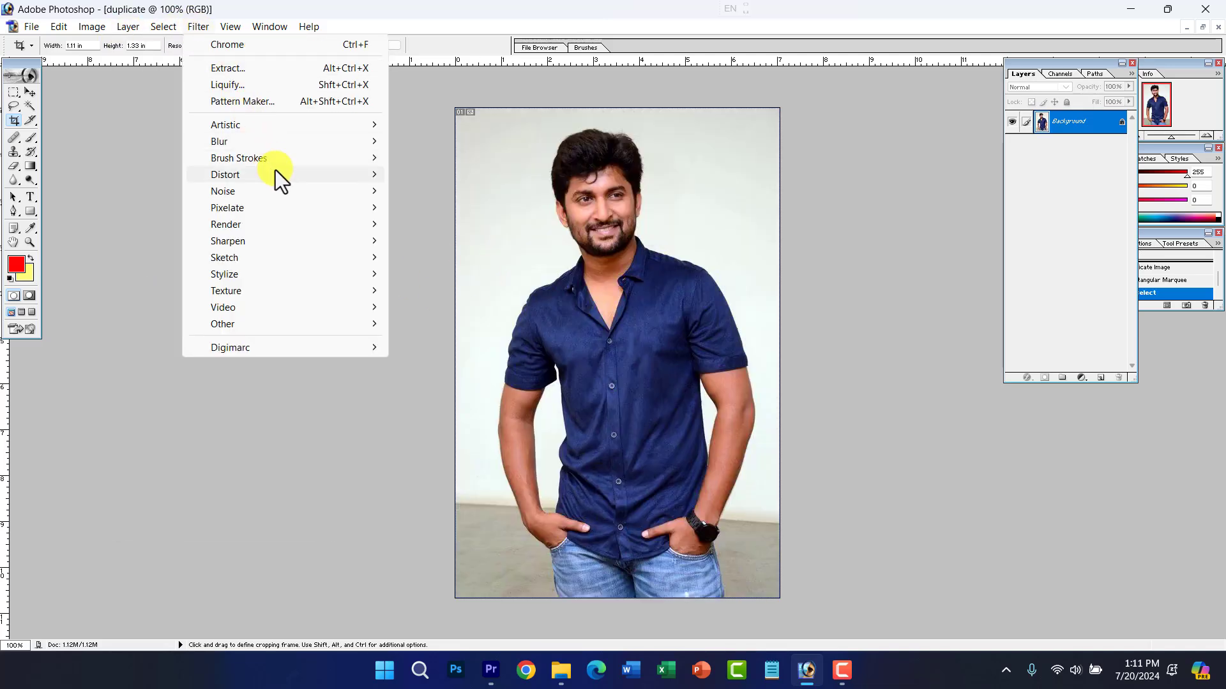
mouse_move(276, 173)
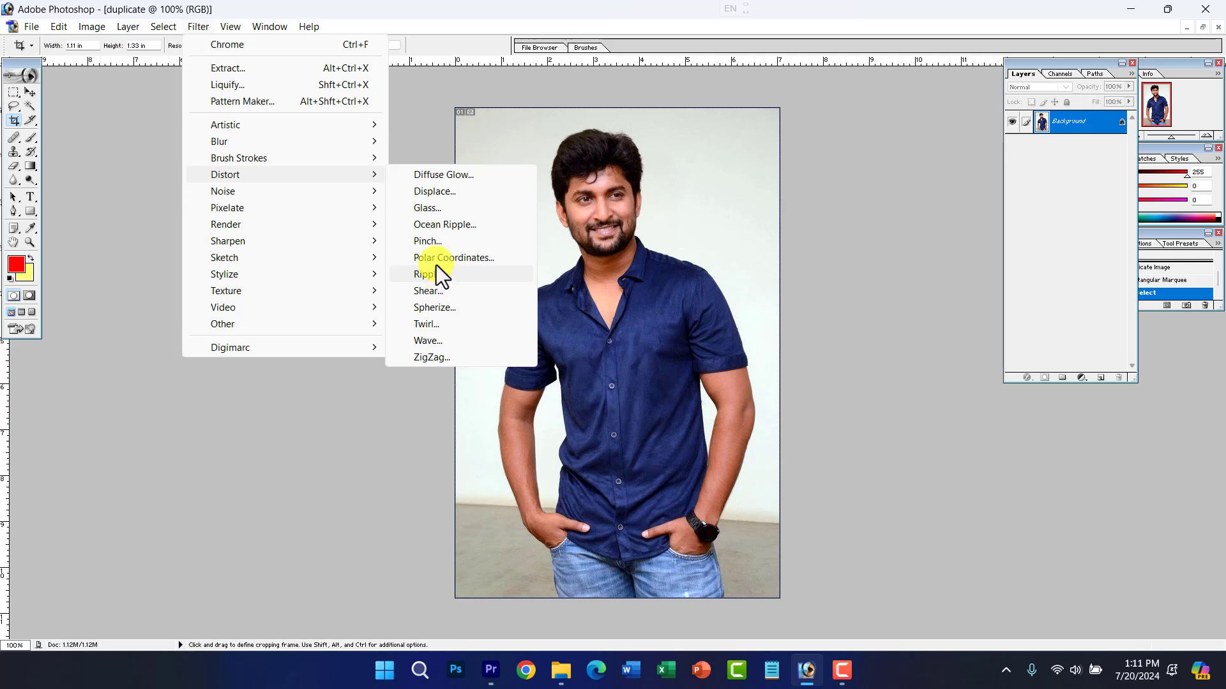
left_click(431, 208)
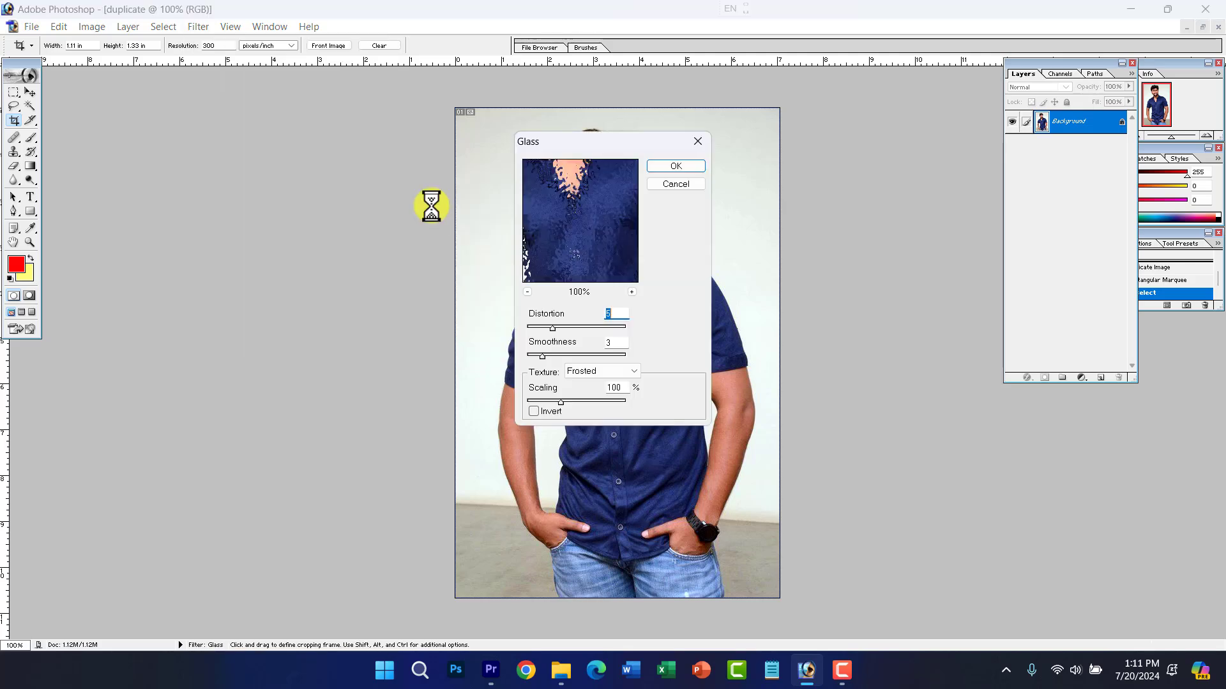
left_click(672, 164)
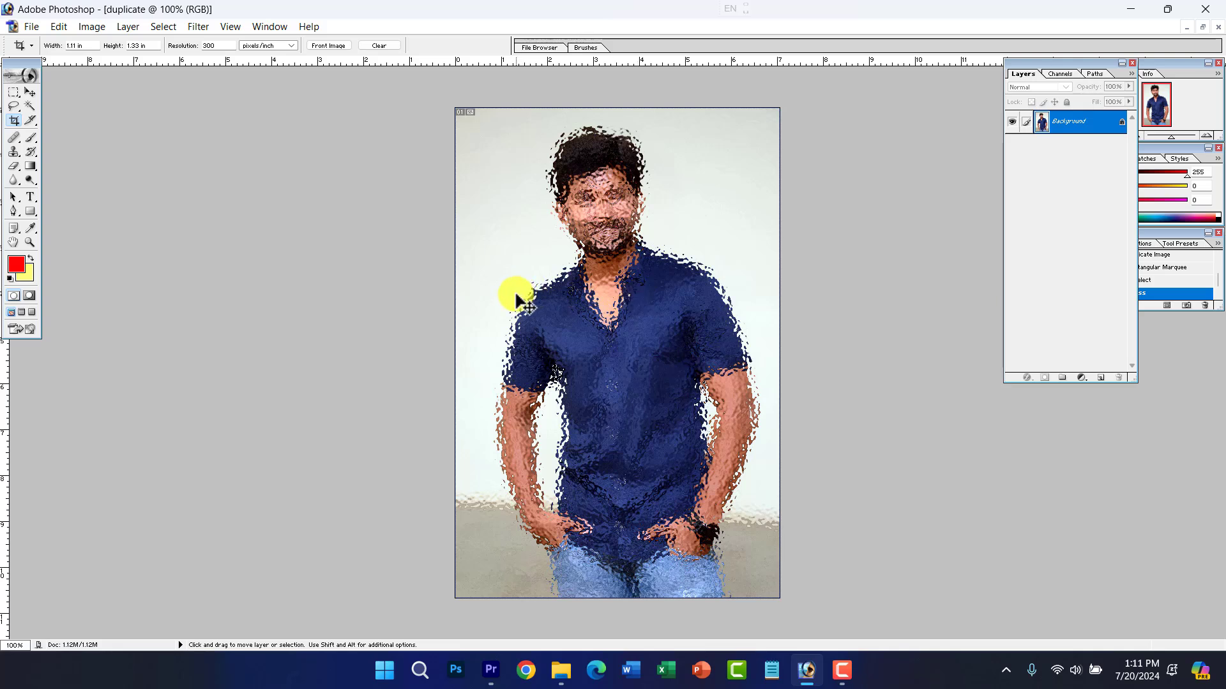
key("ctrl+z")
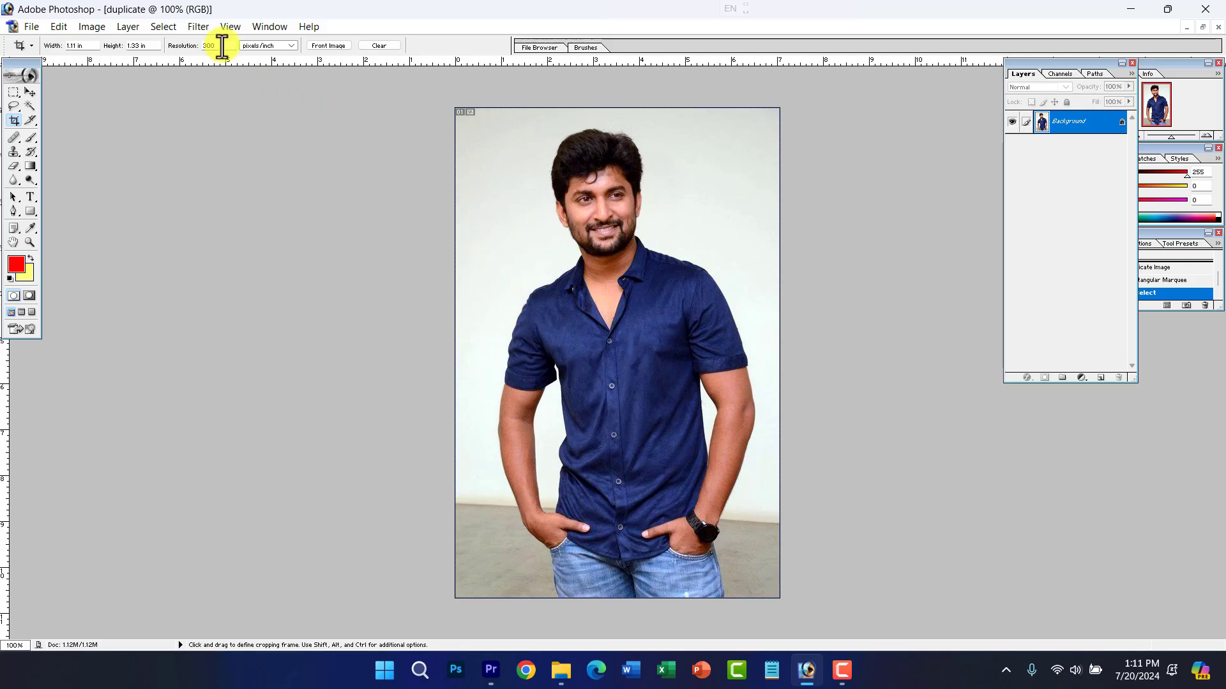
Step: Zoom the duplicate portrait in and out repeatedly between 12.5% and 400%, and return to 100%
left_click(231, 27)
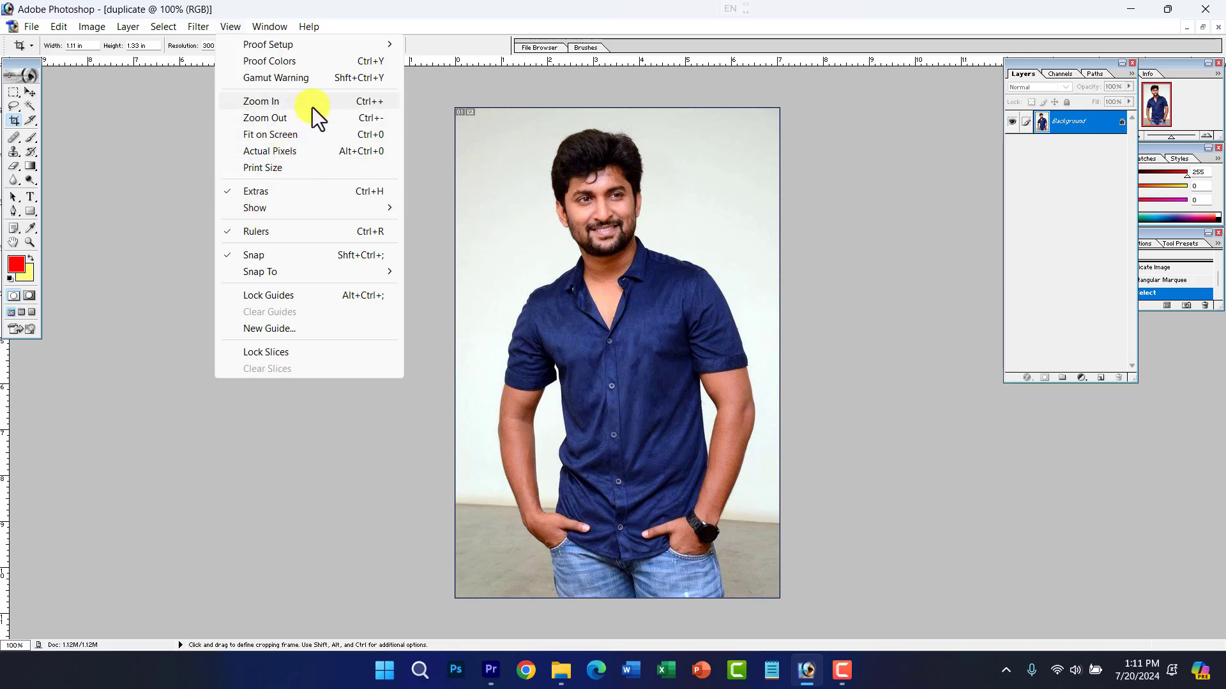
left_click(351, 106)
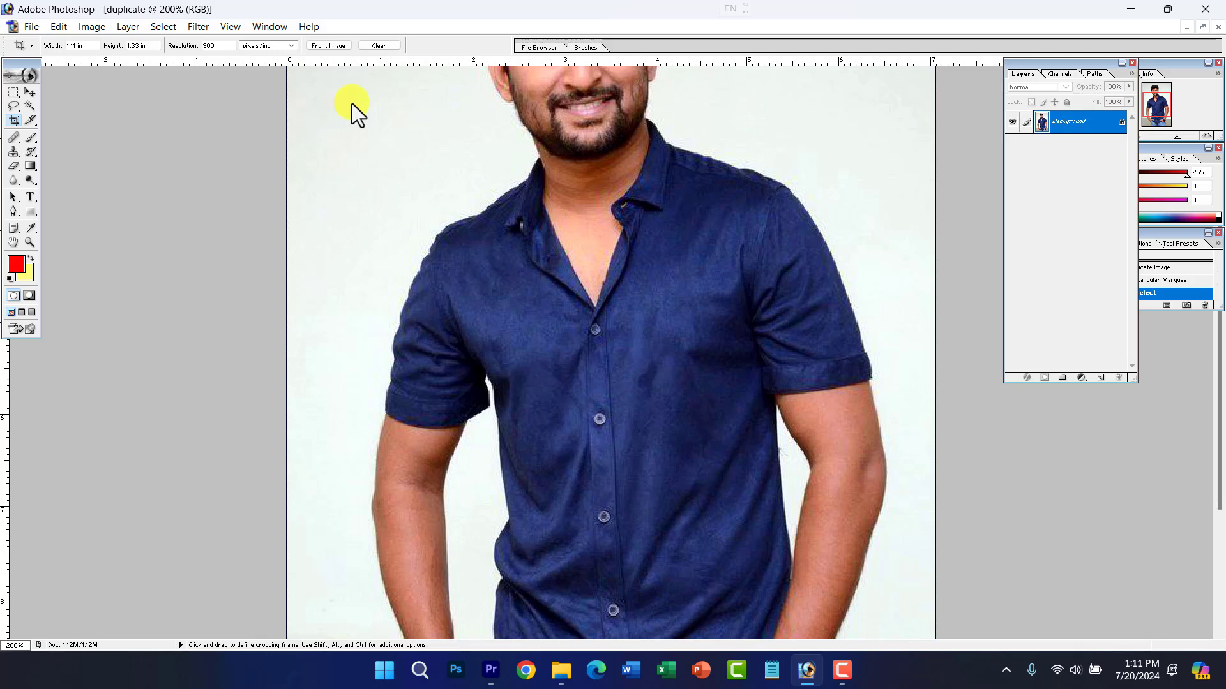
key("ctrl+minus")
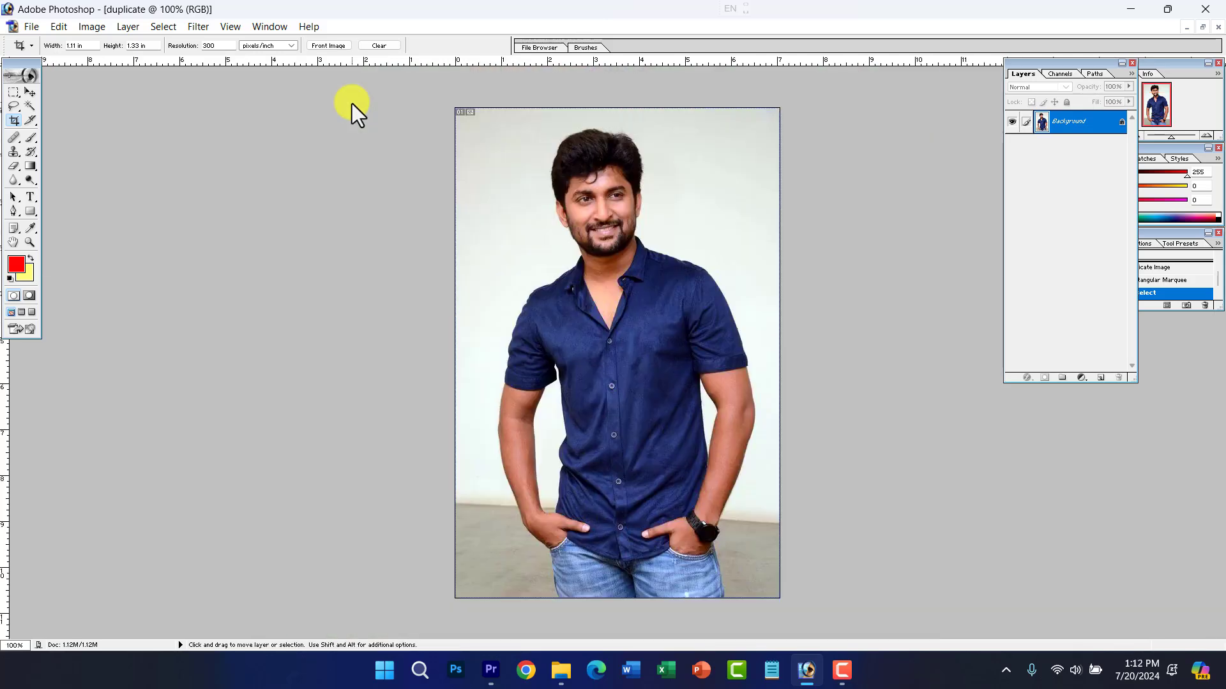
key("ctrl+minus")
key("ctrl+minus")
key("ctrl+minus")
key("ctrl+minus")
key("ctrl+minus")
key("ctrl+minus")
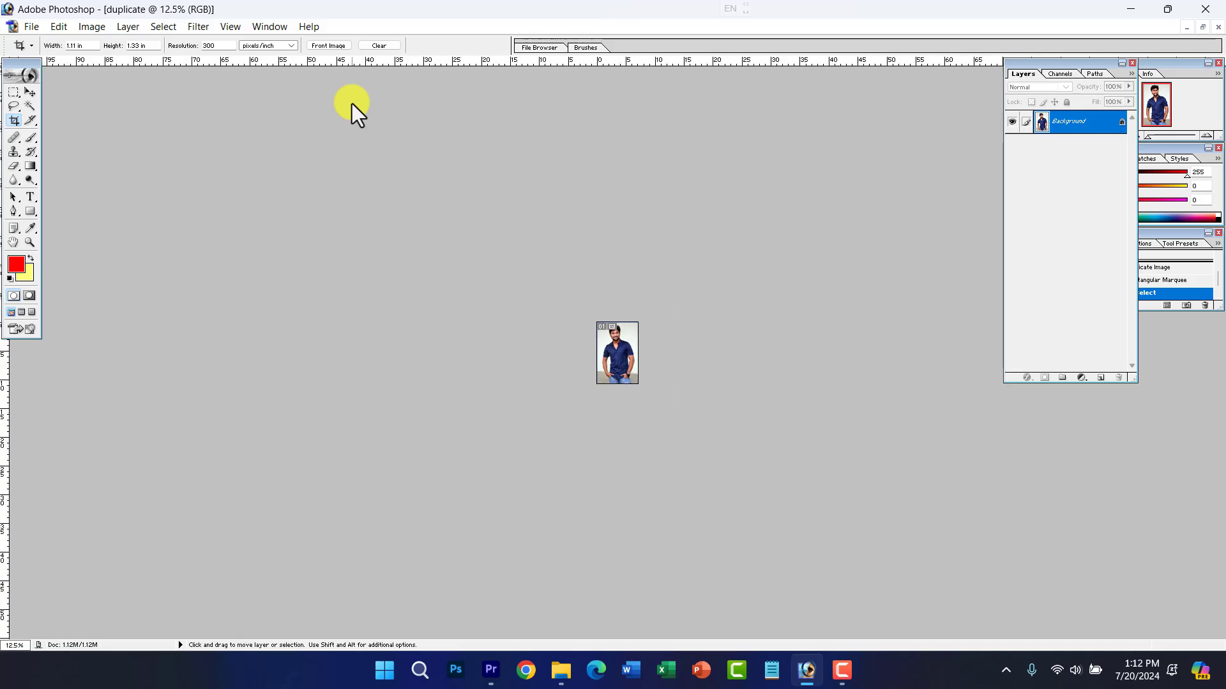
key("ctrl+plus")
key("ctrl+plus")
key("ctrl+plus")
key("ctrl+plus")
key("ctrl+plus")
key("ctrl+plus")
key("ctrl+plus")
key("ctrl+plus")
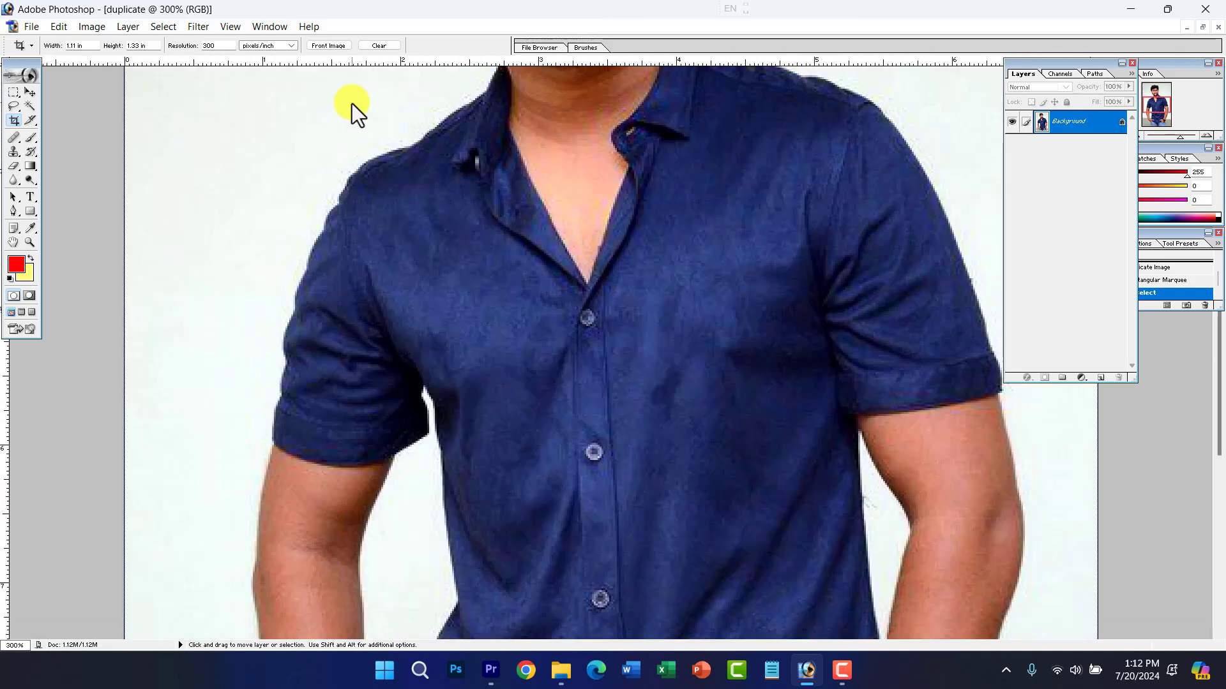
key("ctrl+minus")
key("ctrl+minus")
key("ctrl+minus")
key("ctrl+minus")
key("ctrl+plus")
key("ctrl+plus")
key("ctrl+plus")
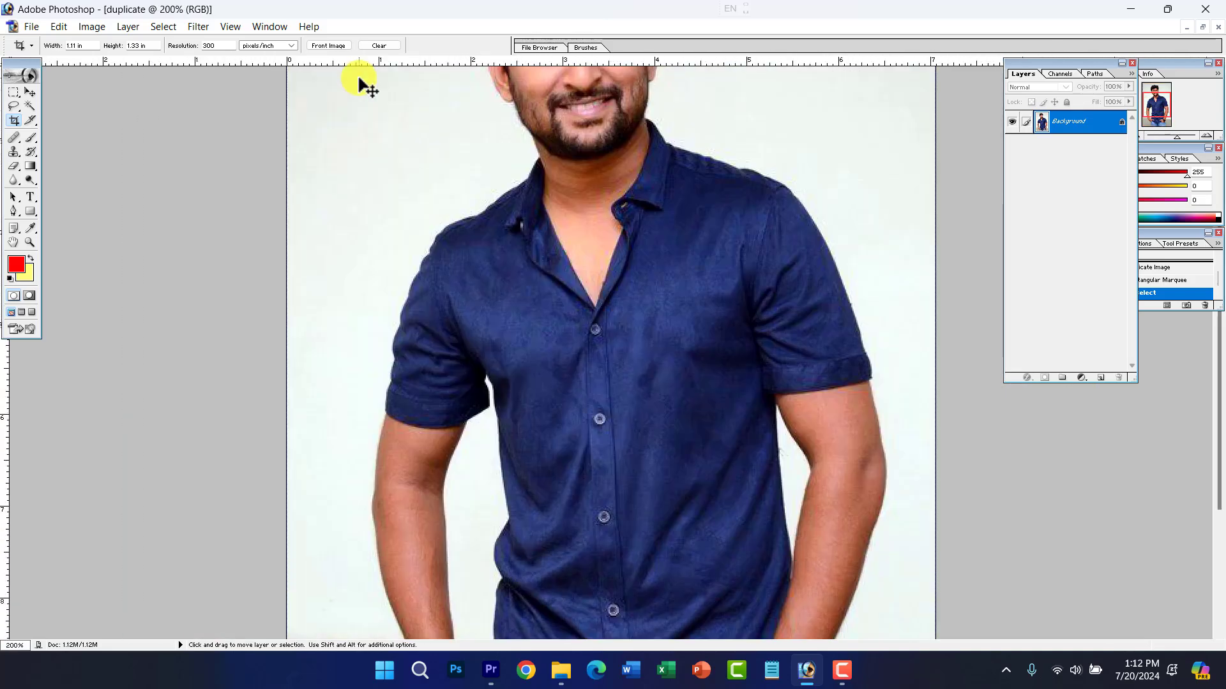
key("ctrl+plus")
key("ctrl+plus")
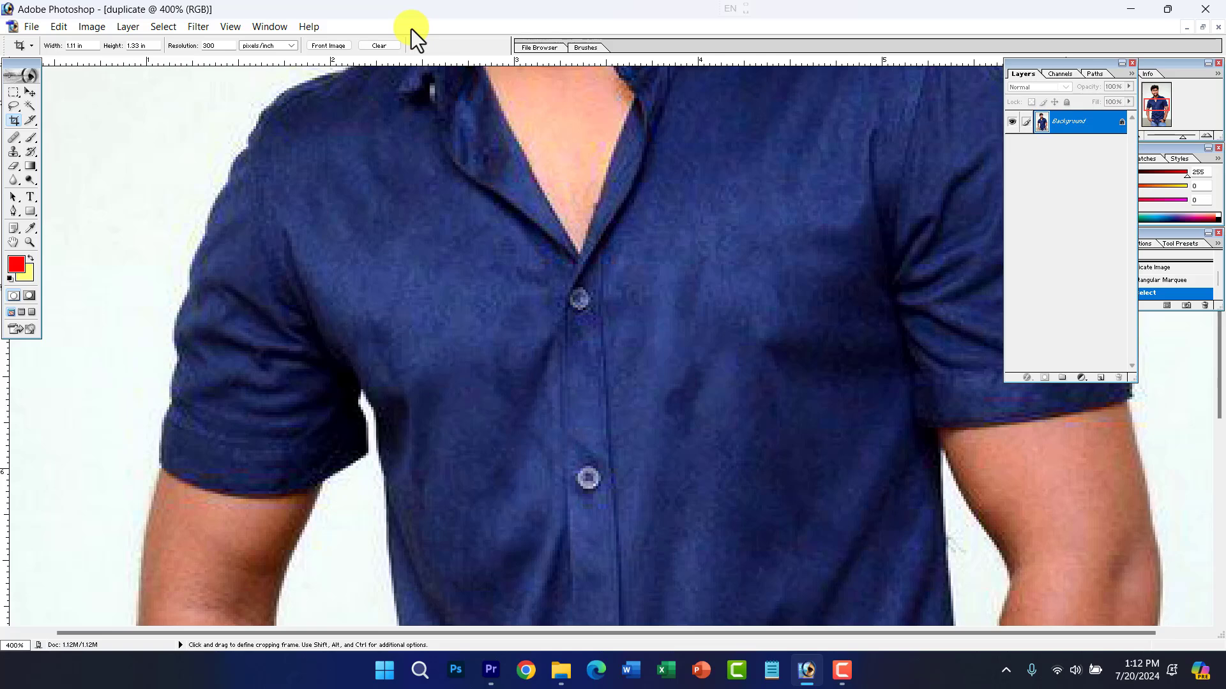
key("ctrl+minus")
key("ctrl+minus")
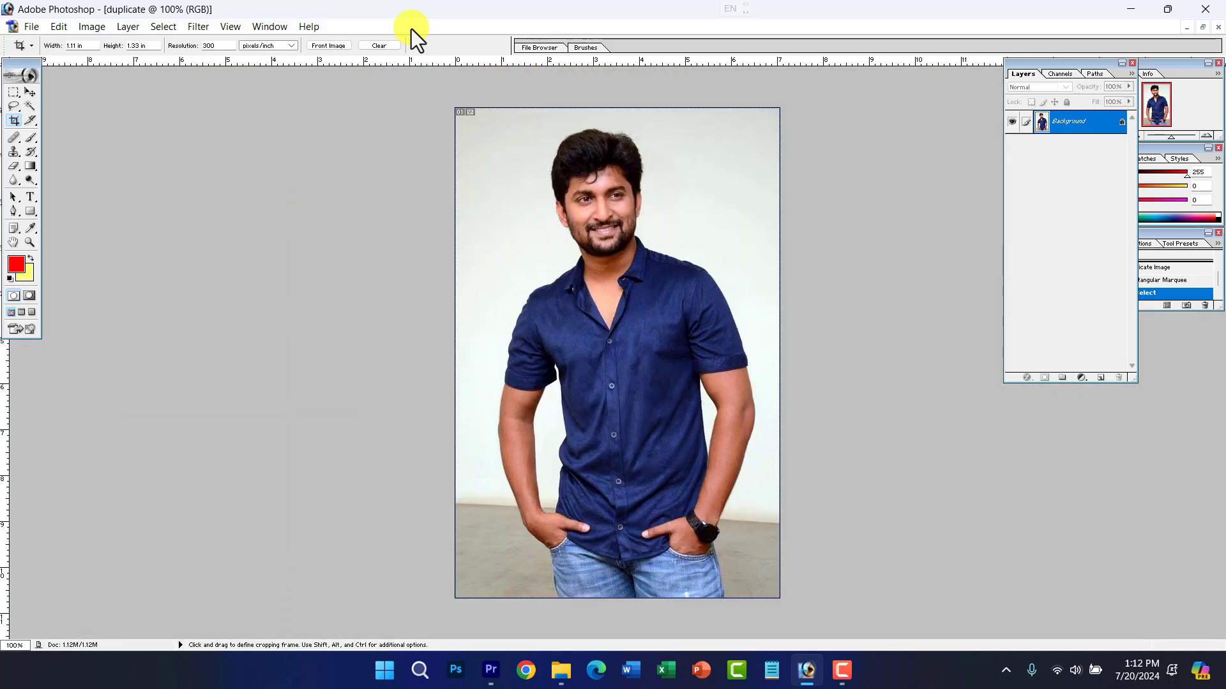
key("ctrl+minus")
key("ctrl+plus")
Step: Move the Layers palette away from the Navigator, Color and History palettes so that it no longer covers them
left_click(234, 29)
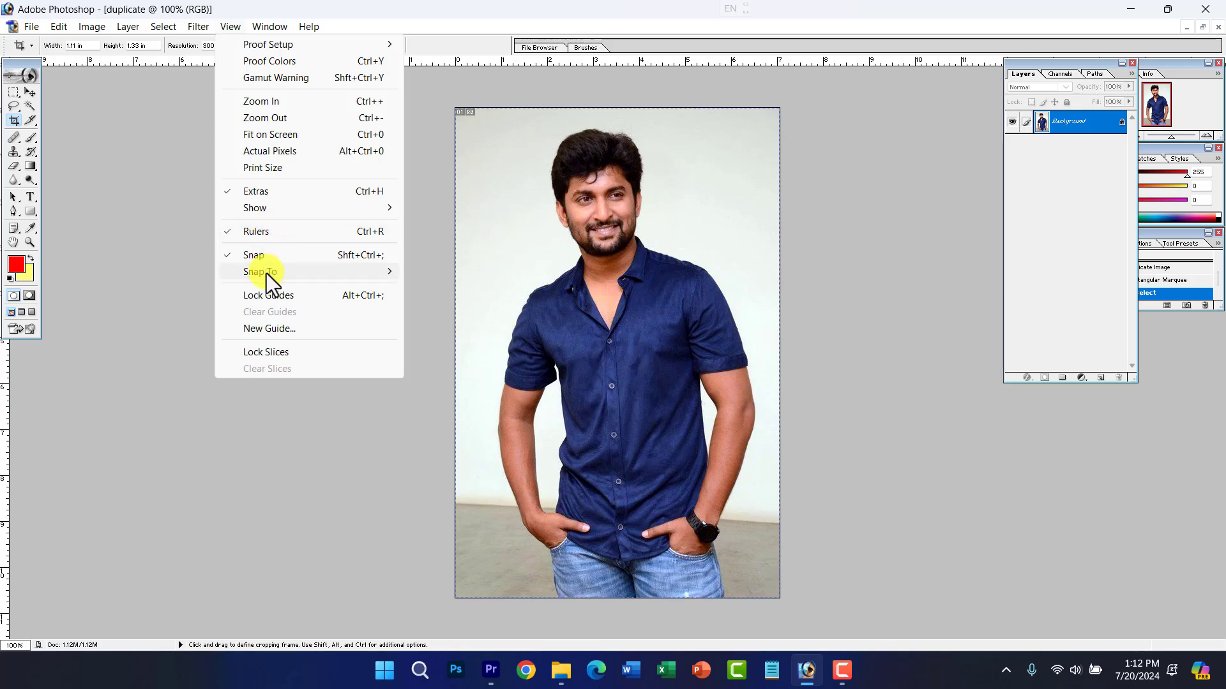
mouse_move(269, 21)
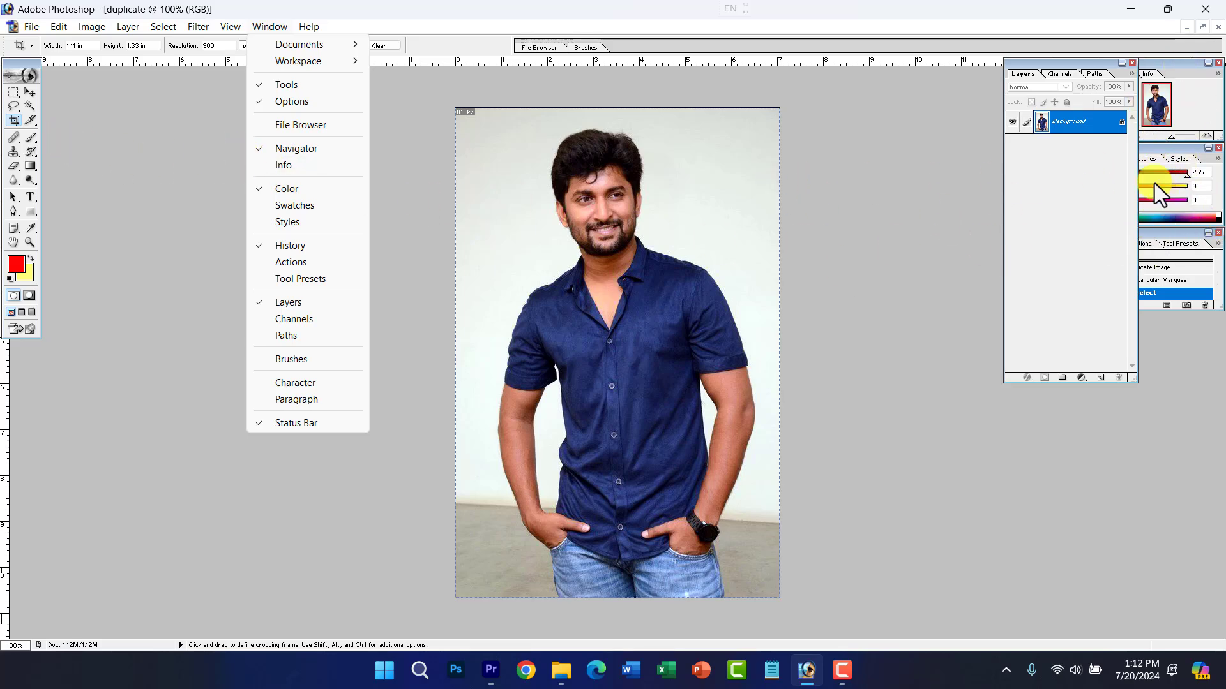
left_click(1075, 65)
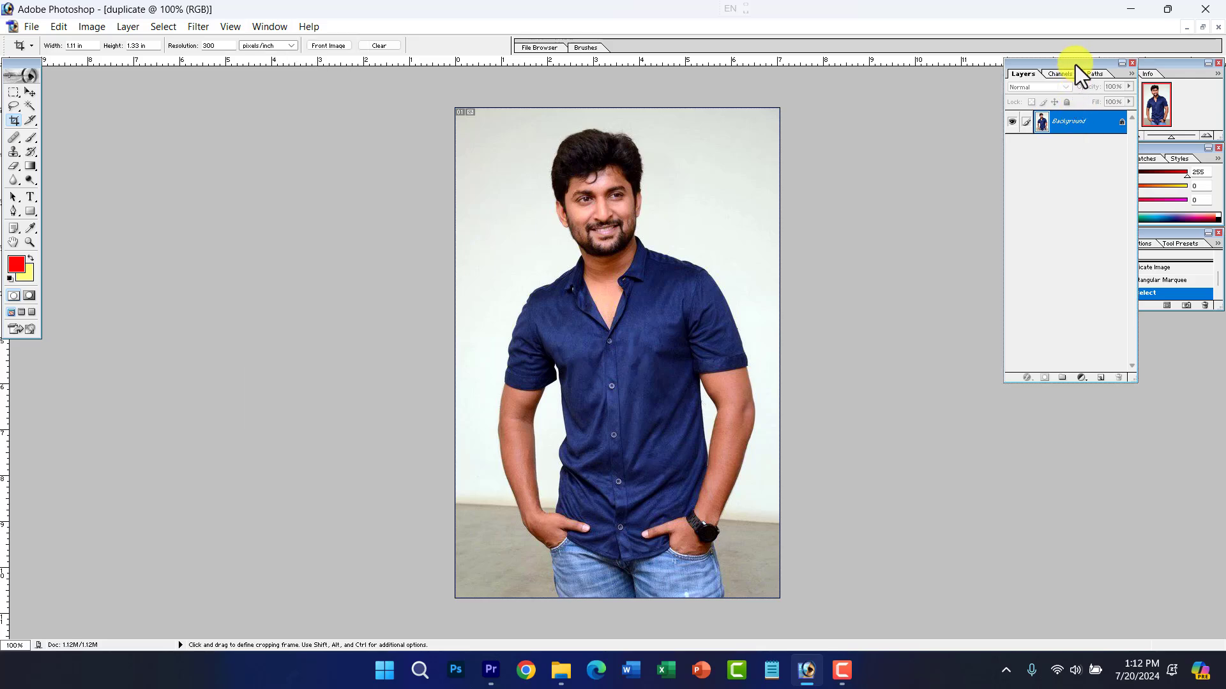
left_click_drag(1075, 64, 1025, 131)
Step: Show the Actions palette, place its palette group beside the portrait and make it taller
left_click(270, 28)
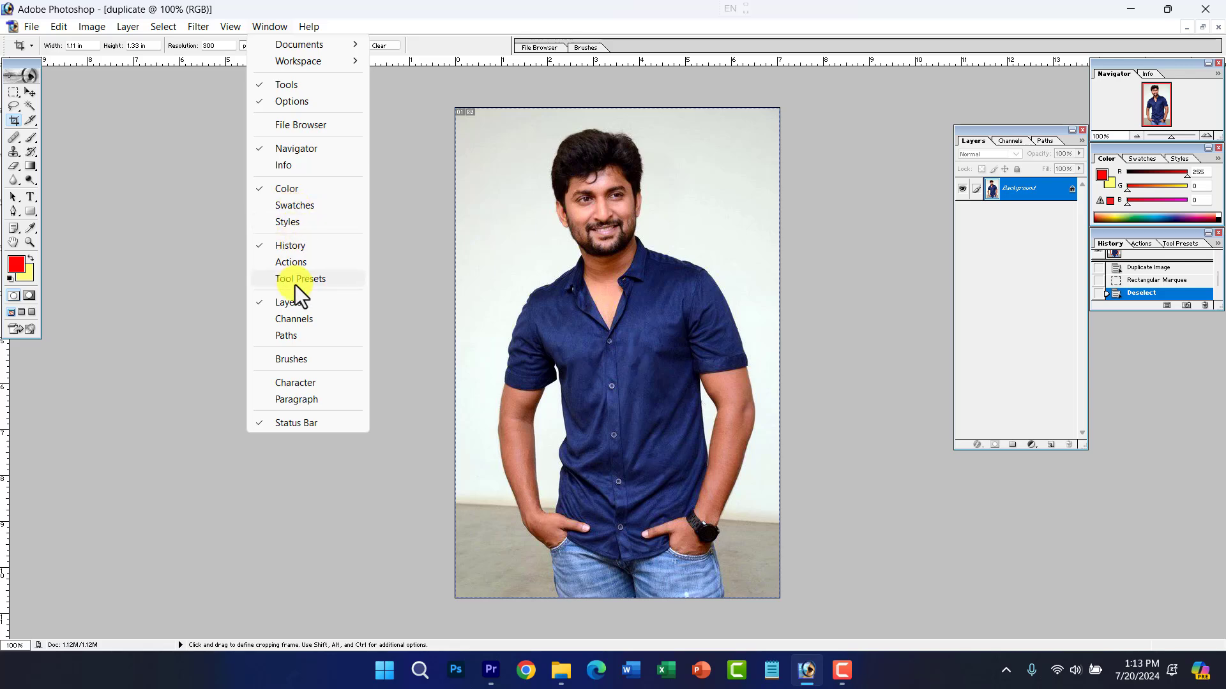
left_click(297, 263)
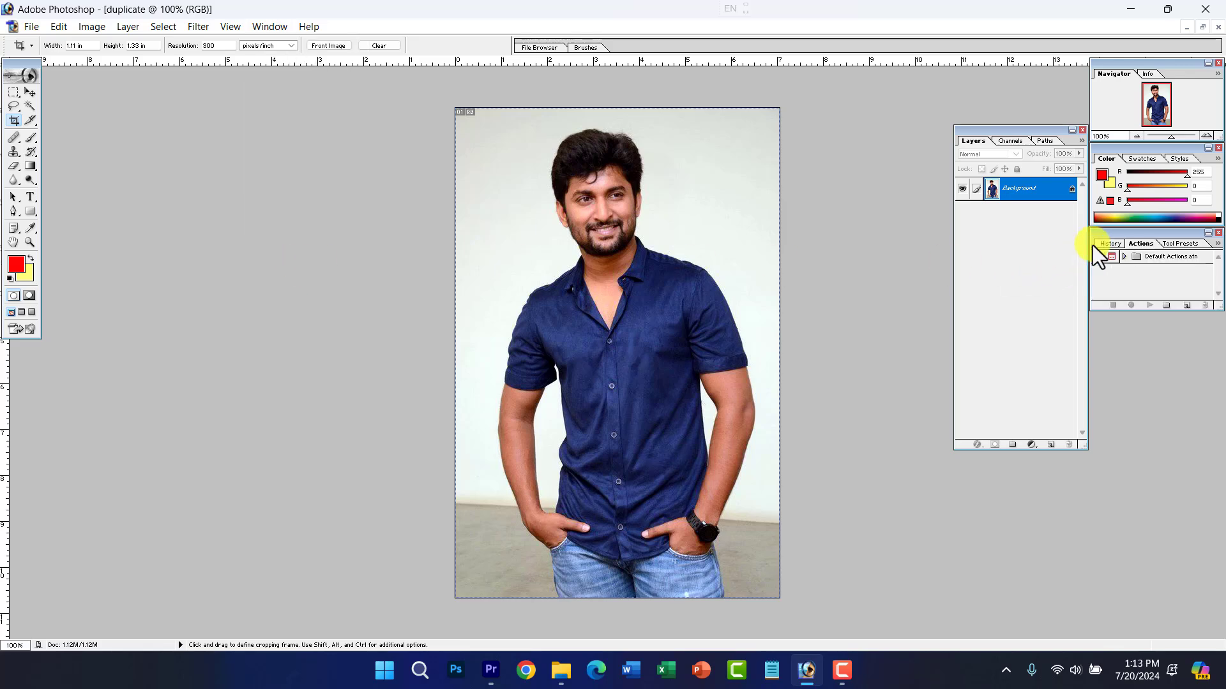
left_click_drag(1107, 243, 849, 243)
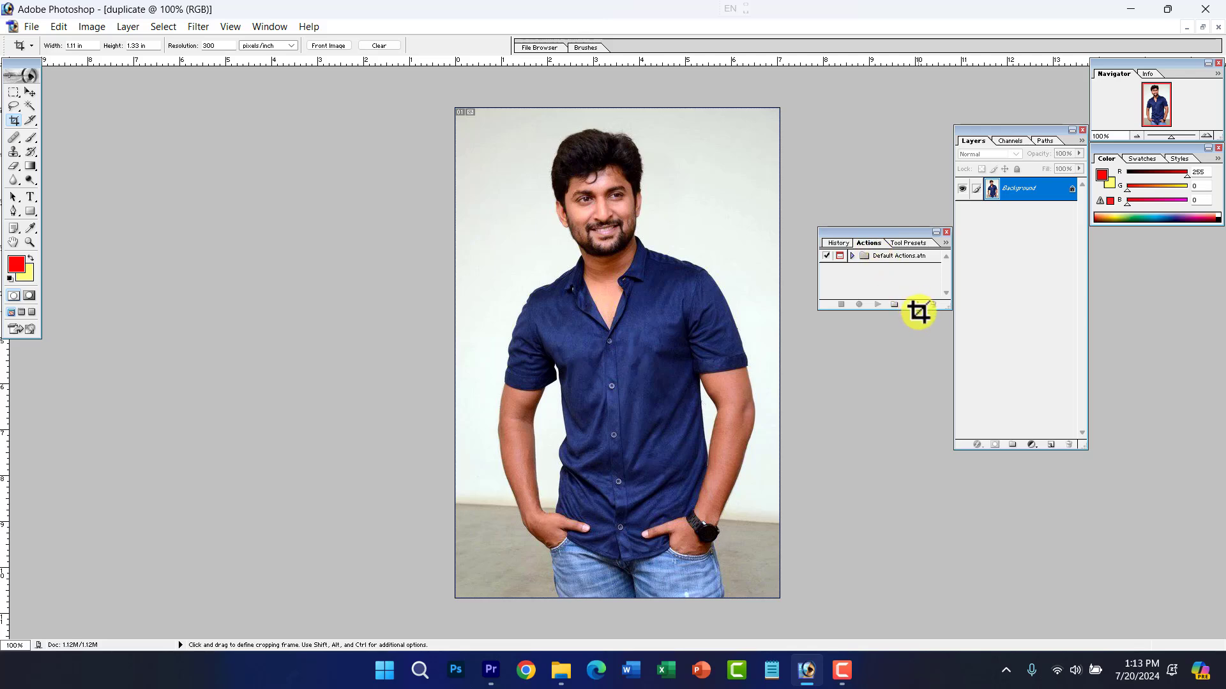
left_click_drag(947, 307, 949, 487)
Step: Load the Frames.atn action set and enlarge the Actions palette to show the full action names
left_click(948, 243)
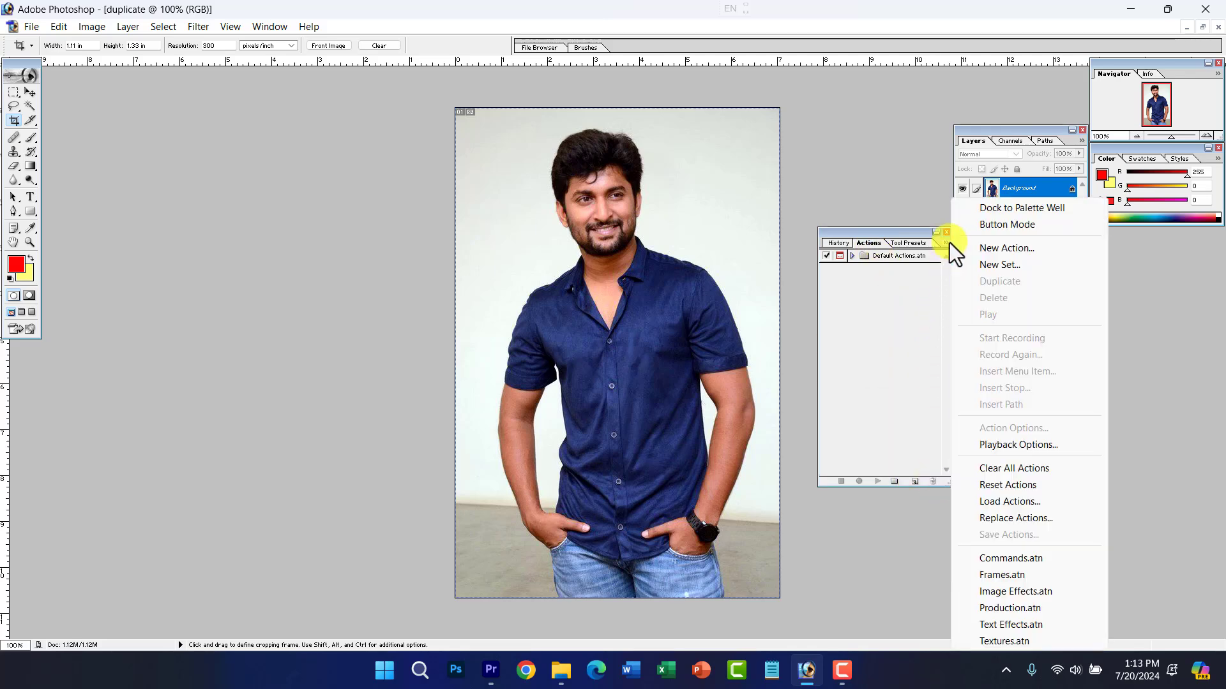
left_click(1020, 573)
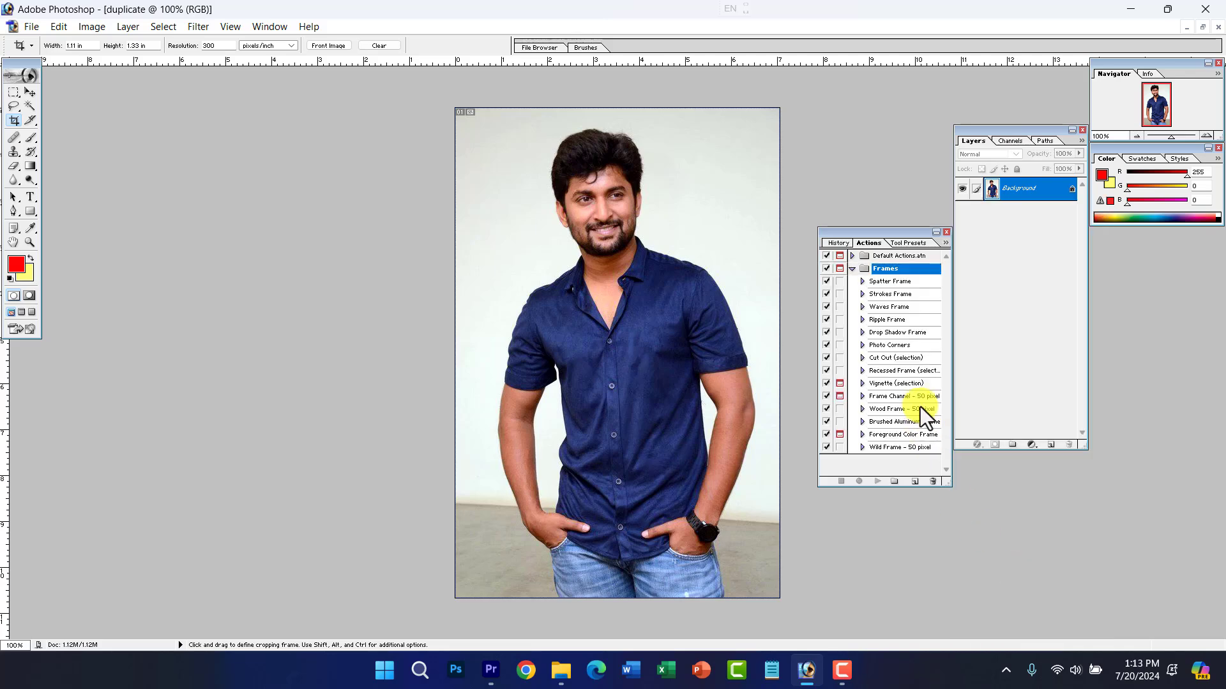
left_click_drag(950, 486, 1046, 528)
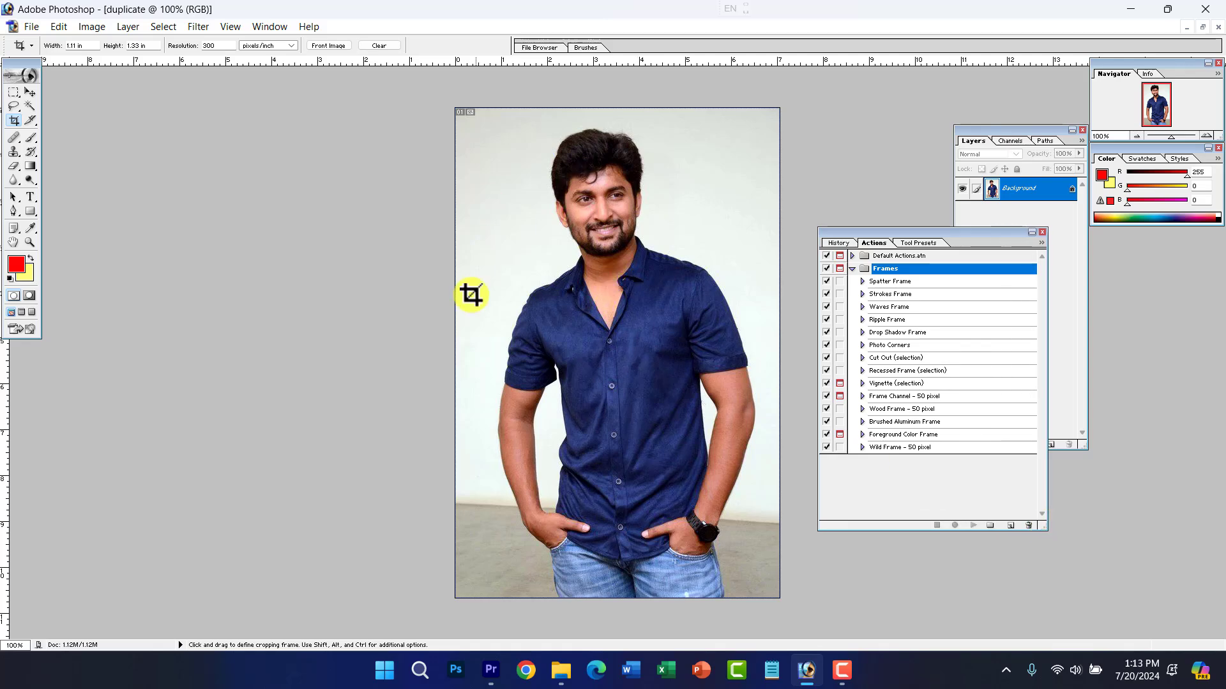
Step: Play the Wood Frame - 50 pixel action on the duplicate portrait, and select the Frame Channel - 50 pixel action
left_click(880, 411)
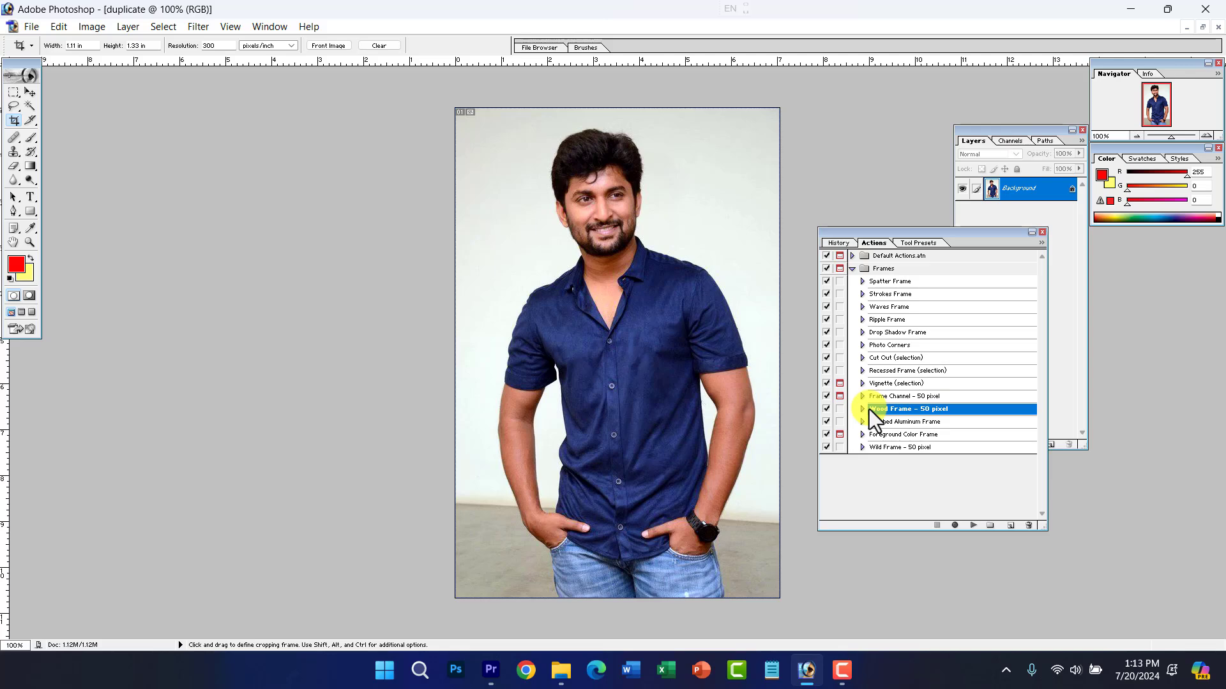
left_click(973, 525)
left_click(972, 526)
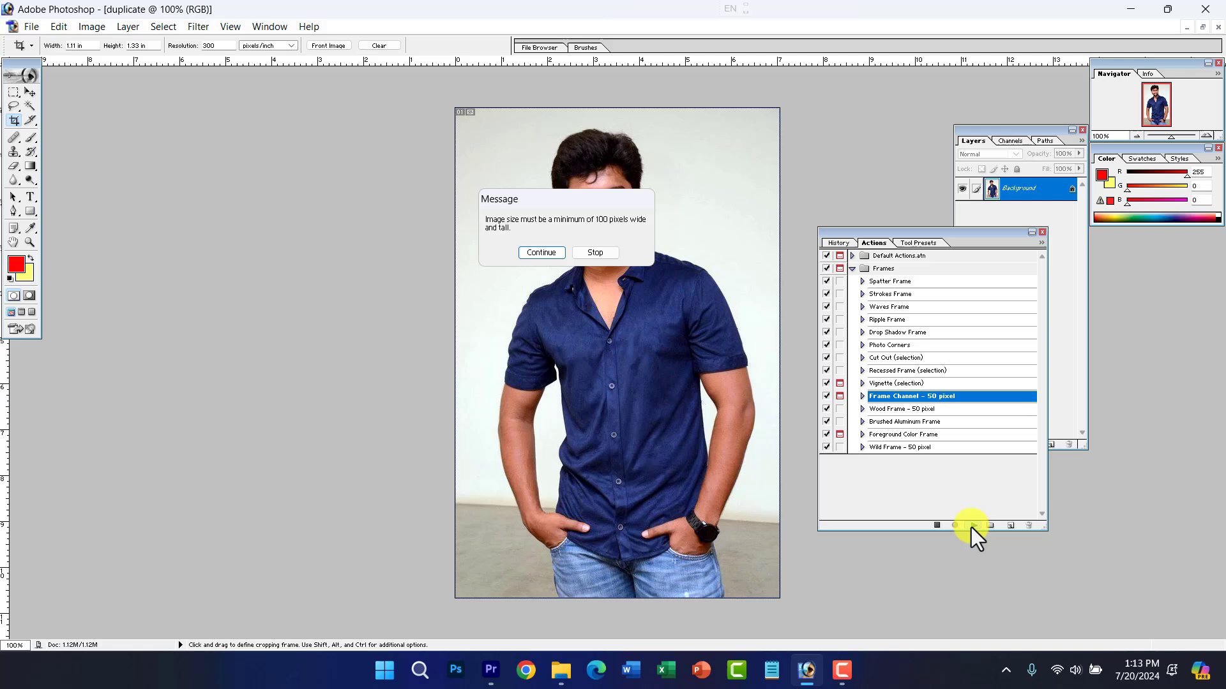
left_click(541, 251)
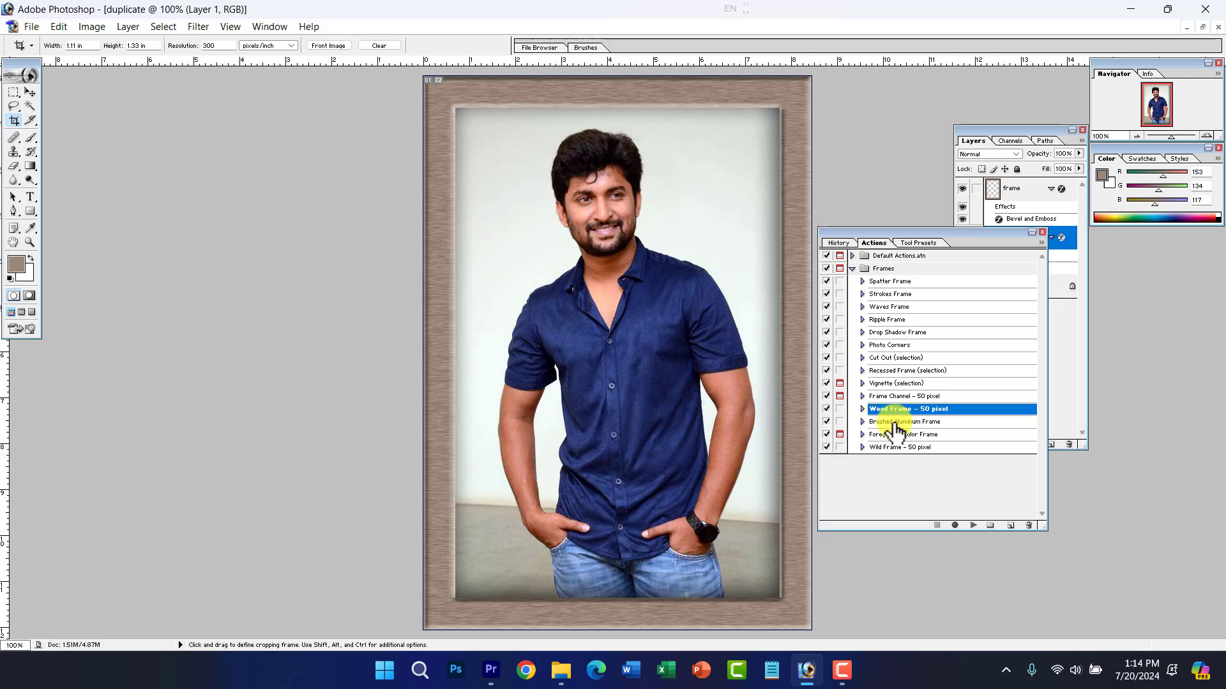
left_click(897, 399)
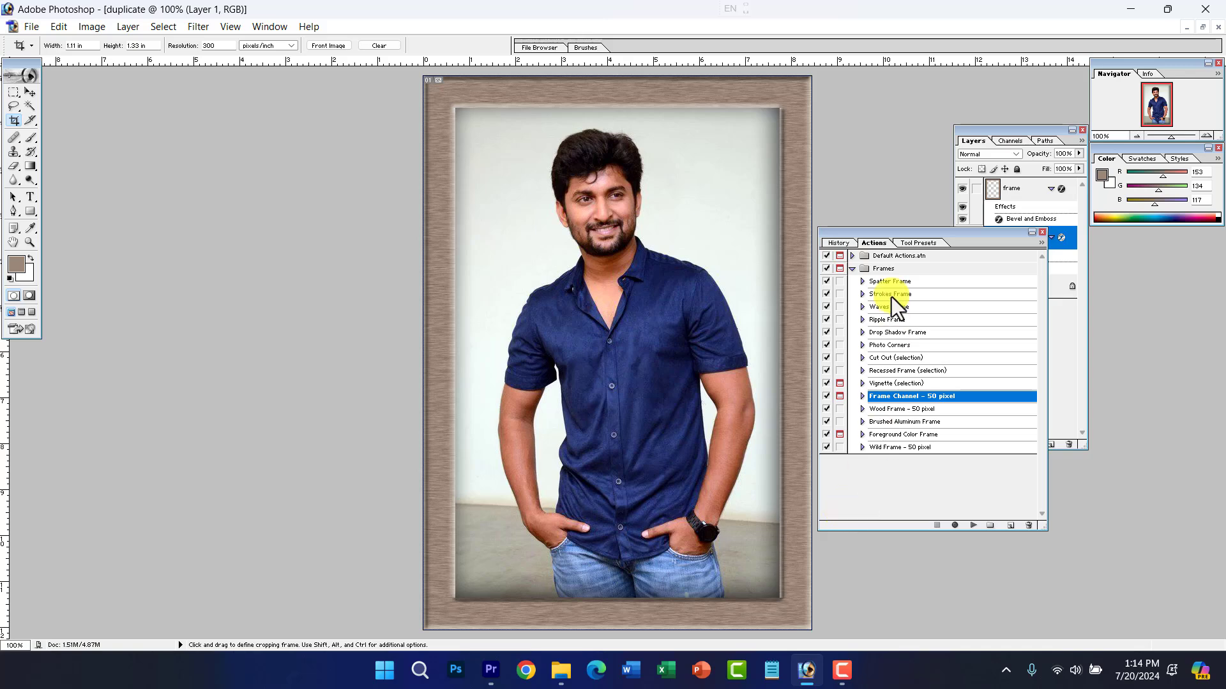
left_click_drag(898, 231, 910, 230)
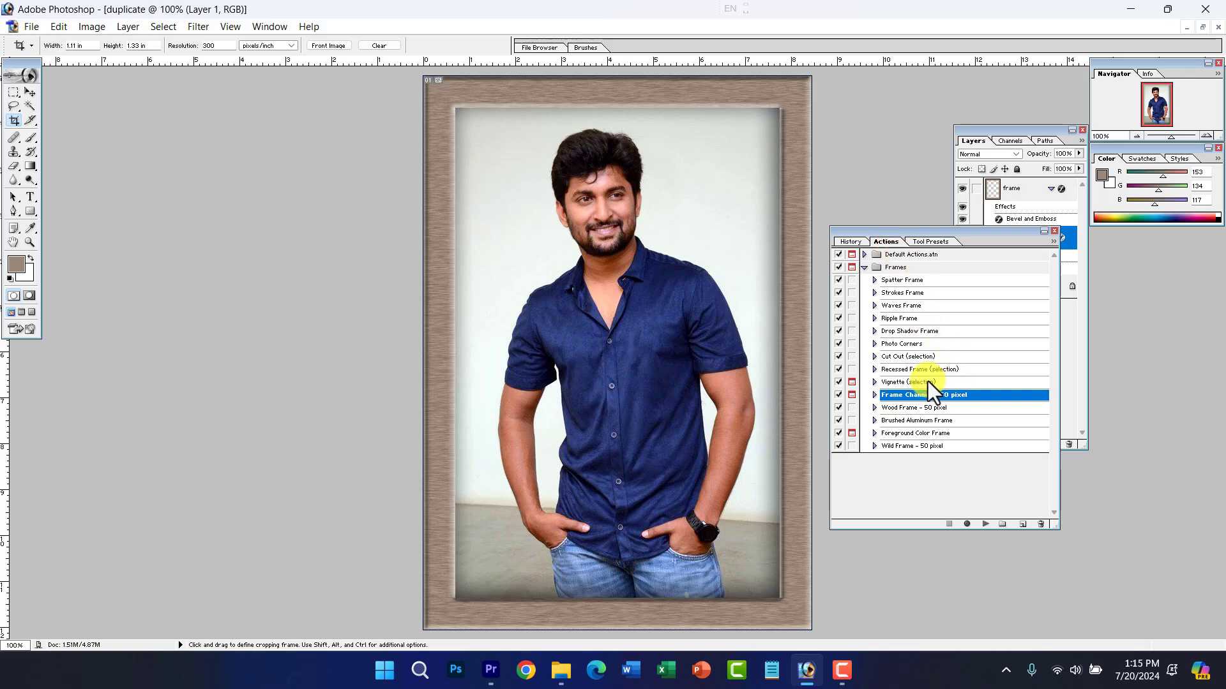
Step: Open the image Jr-NTRR-1 from the Downloads folder
left_click(32, 28)
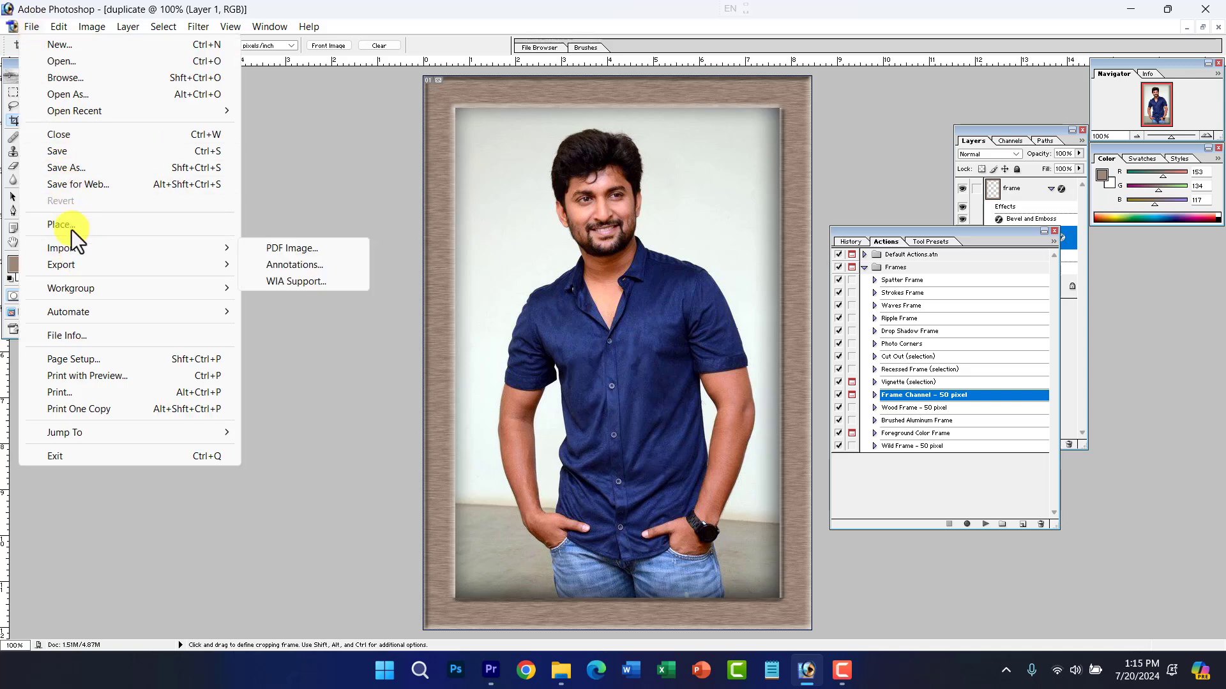
left_click(490, 253)
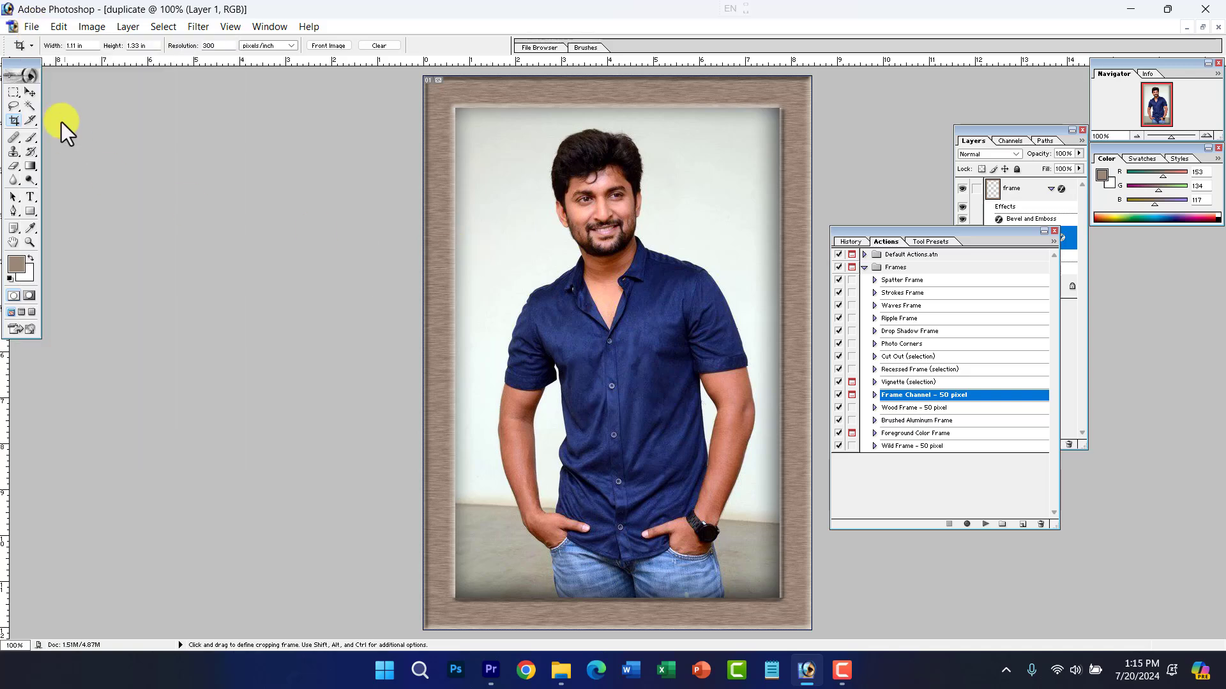
left_click(32, 27)
left_click(438, 205)
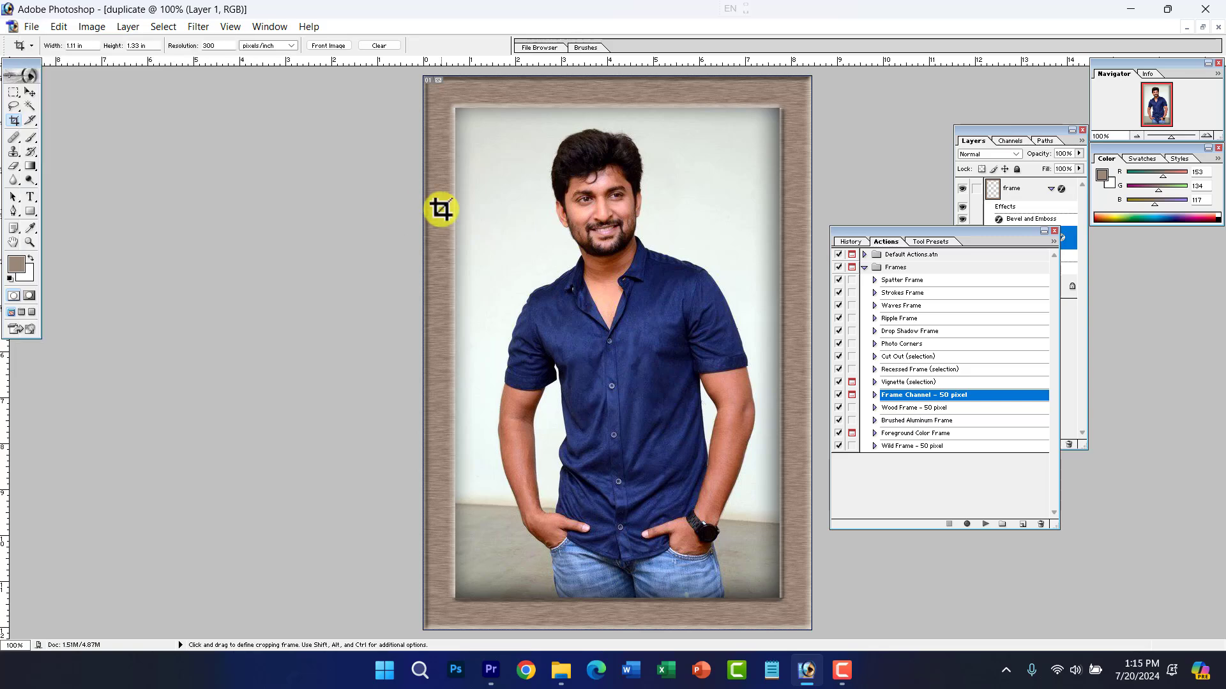
key("ctrl+o")
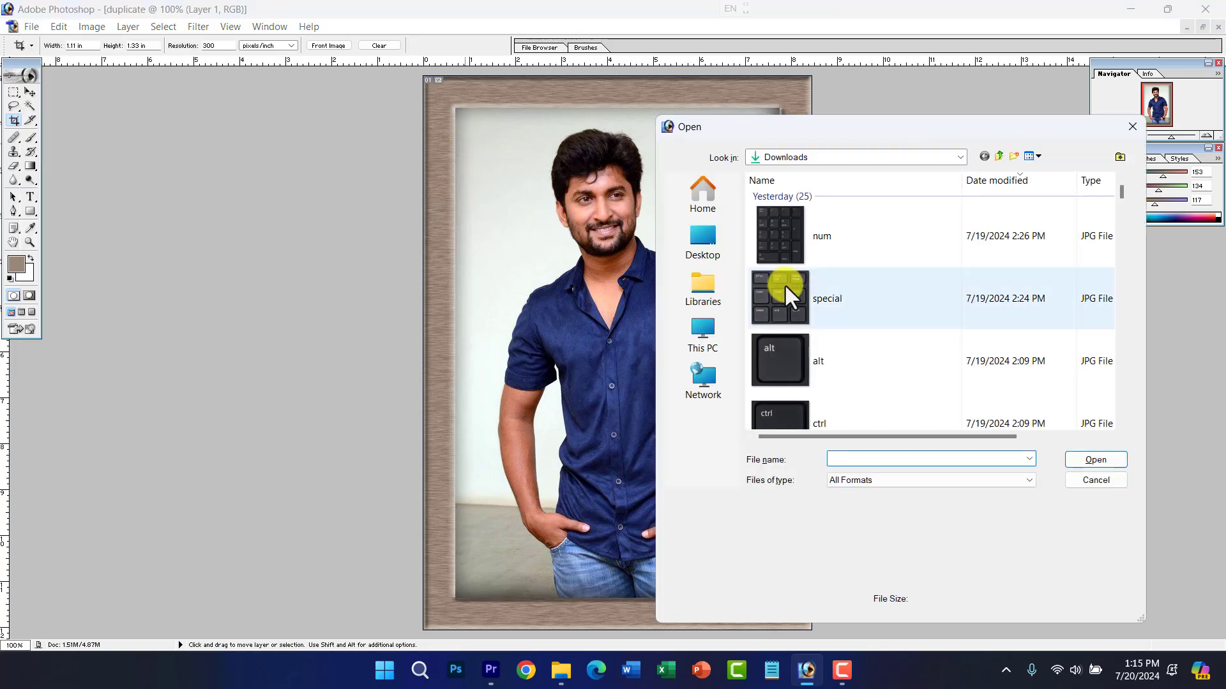
scroll(789, 306, "down", 1)
scroll(795, 324, "down", 10)
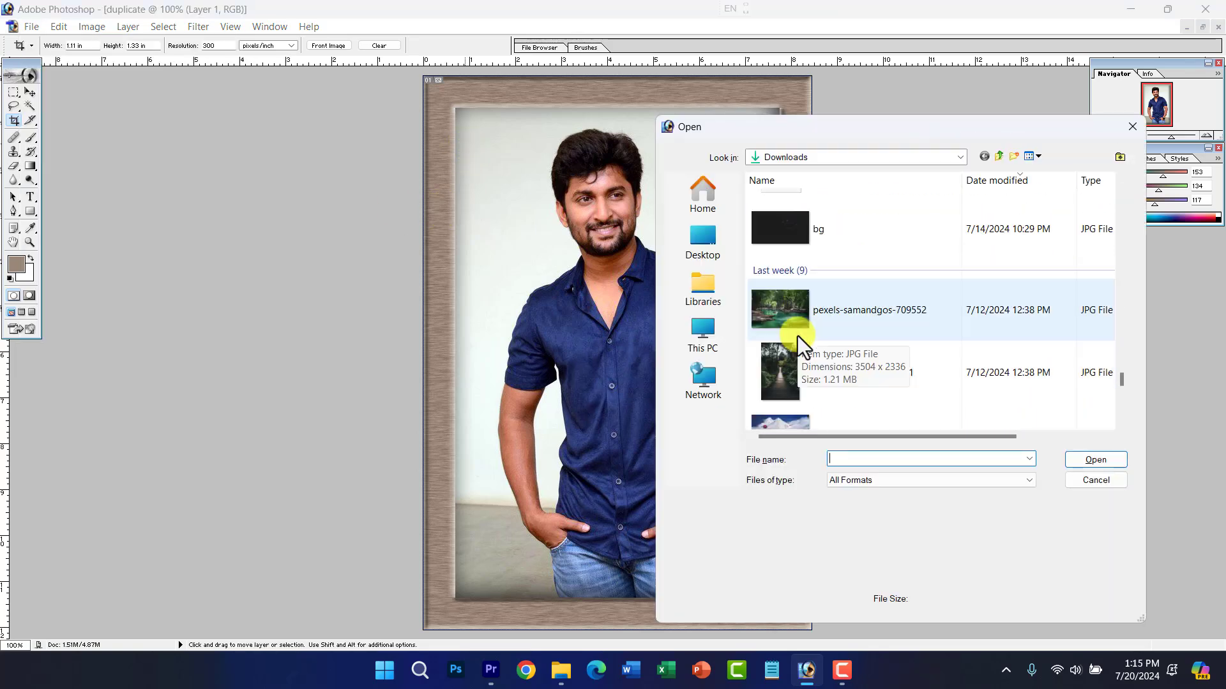
scroll(797, 299, "up", 6)
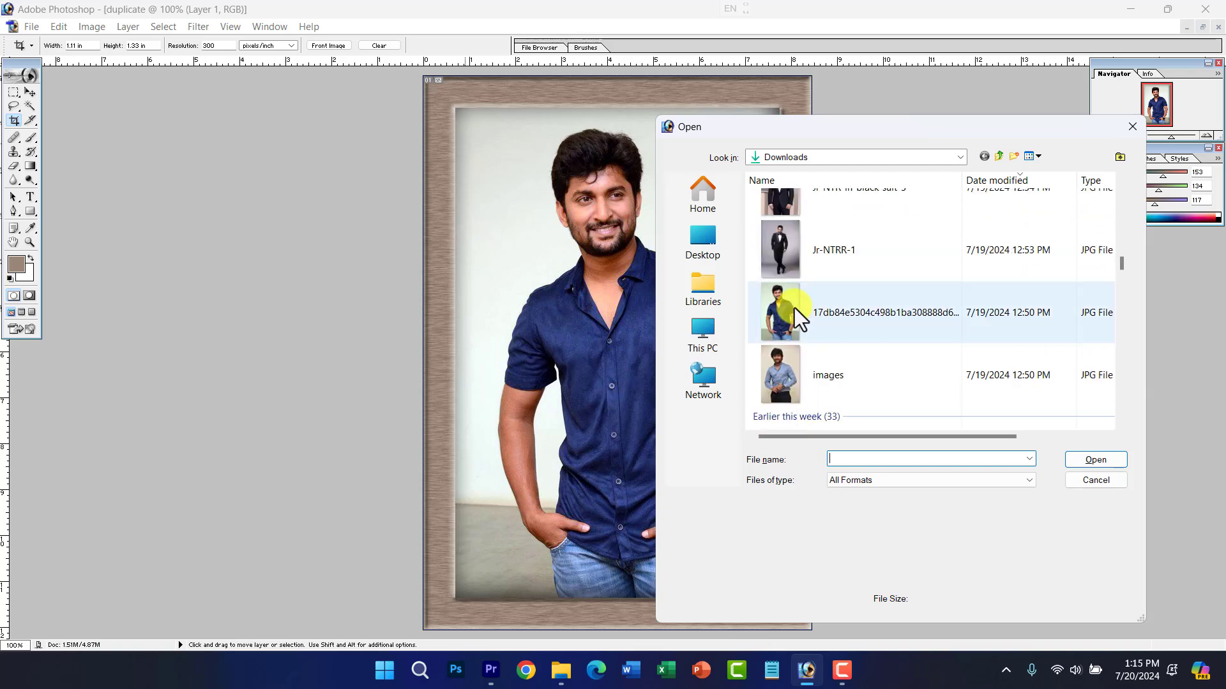
double_click(783, 262)
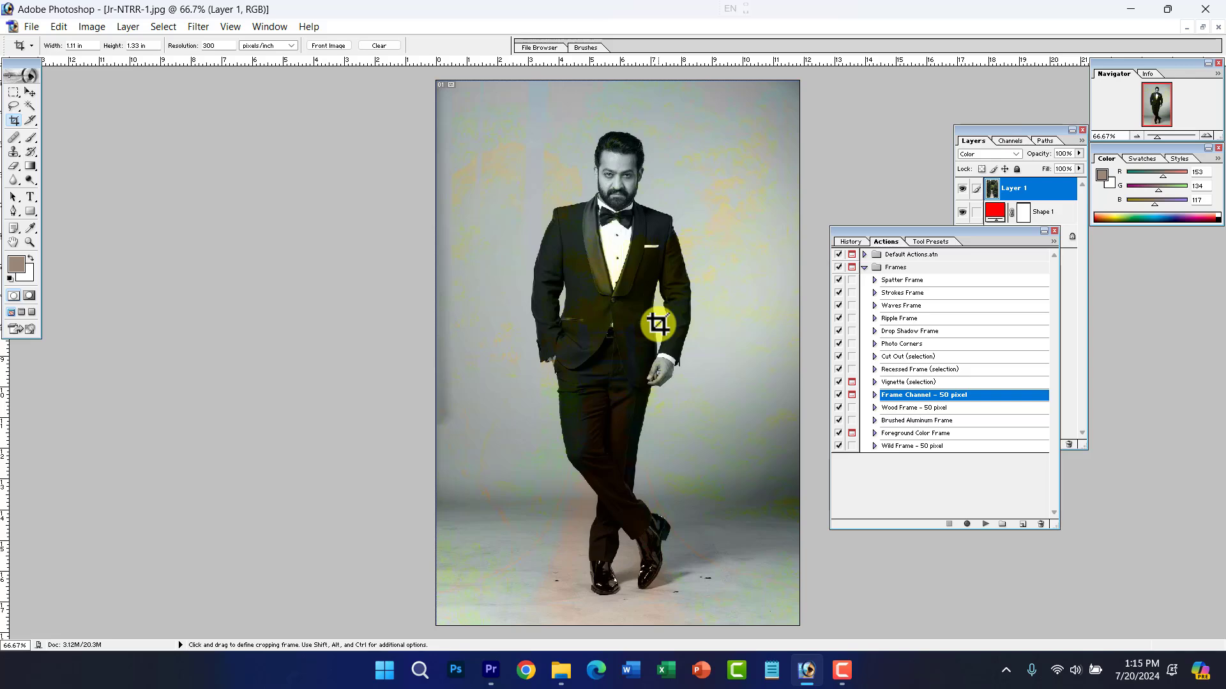
Step: Close the Jr-NTRR-1 image and the framed duplicate portrait without saving either one
key("alt+f")
key("c")
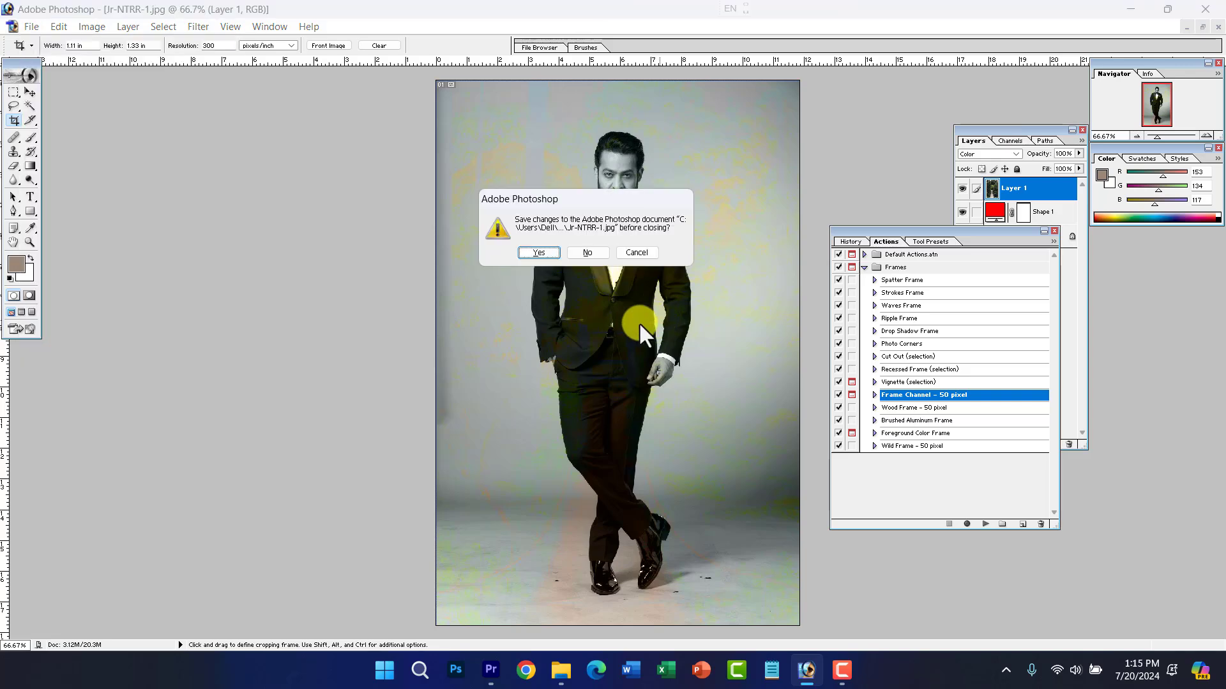
left_click(593, 258)
key("alt+f")
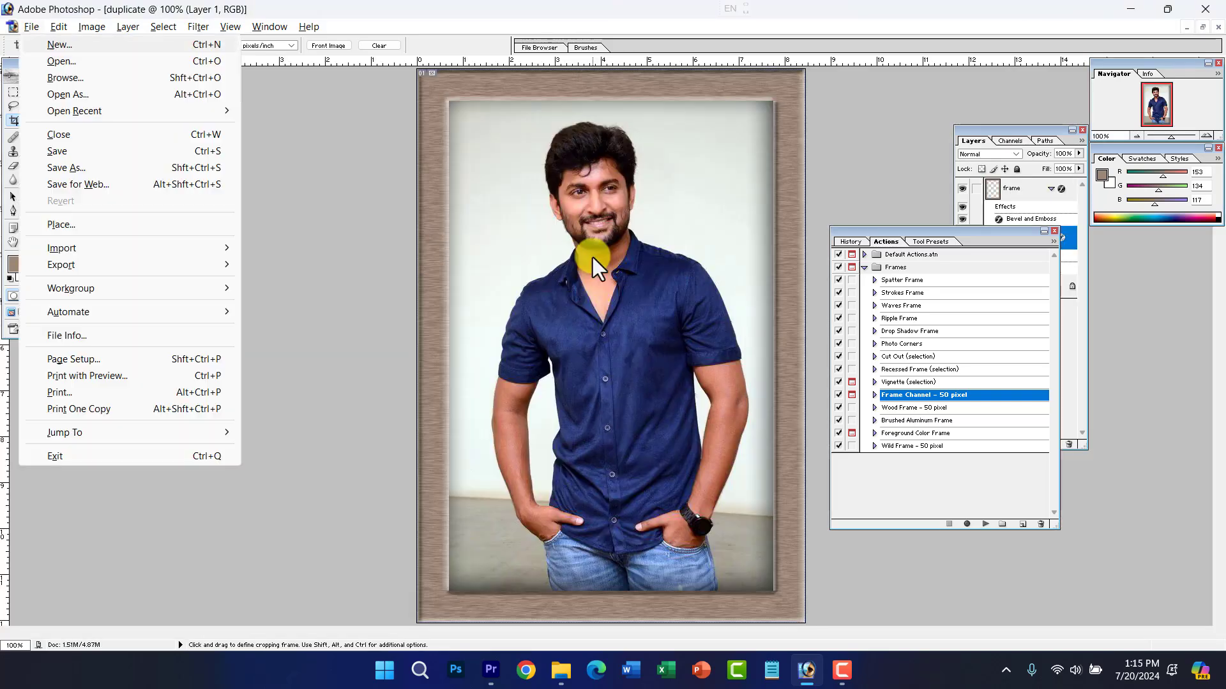
key("c")
left_click(593, 257)
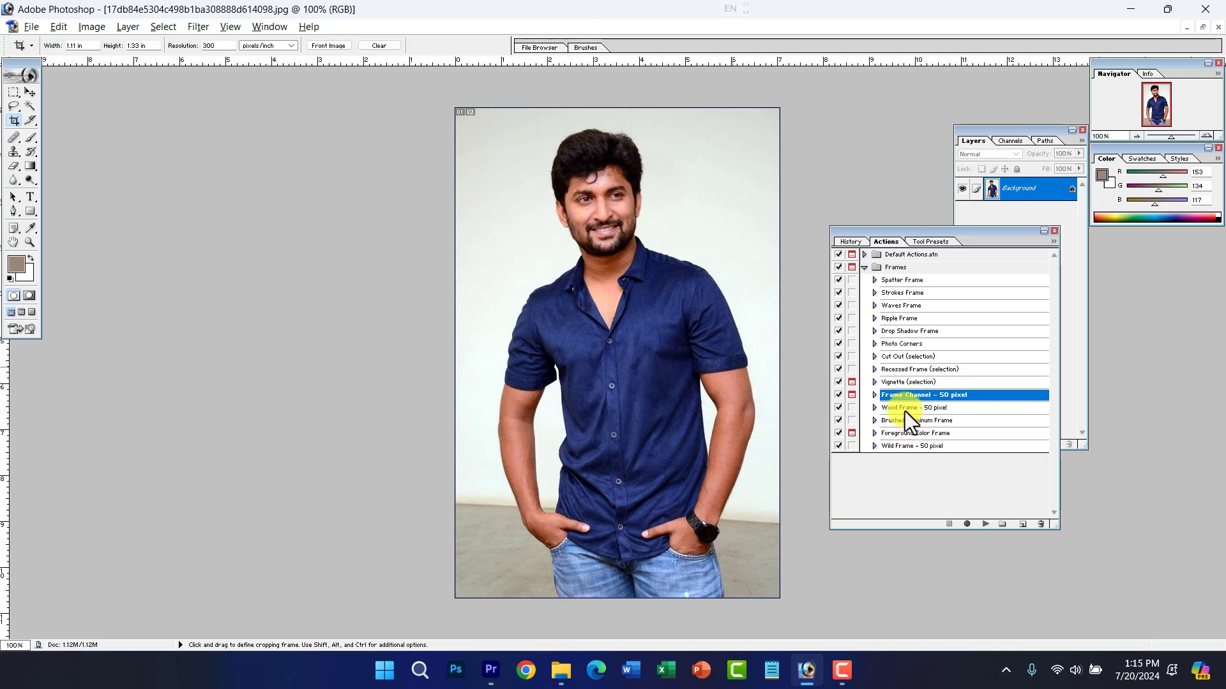
Step: Play the Wild Frame - 50 pixel action on the original blue-shirt portrait, continuing past its image-size message
left_click(903, 385)
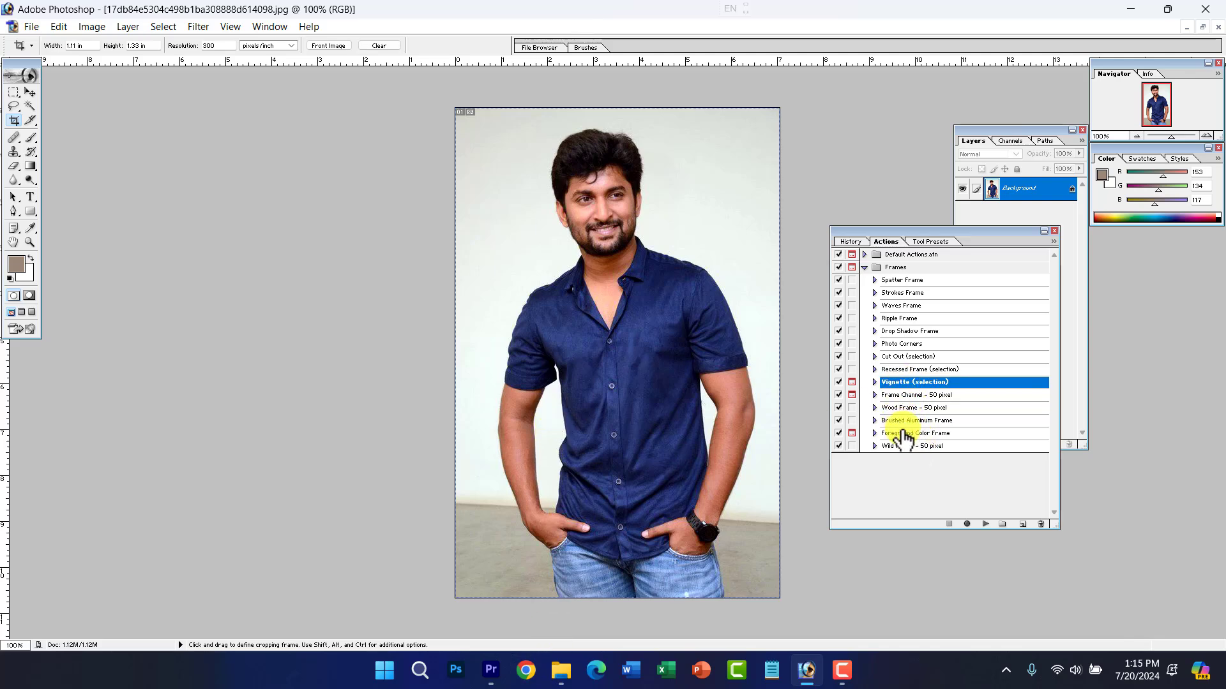
left_click(903, 434)
left_click(903, 446)
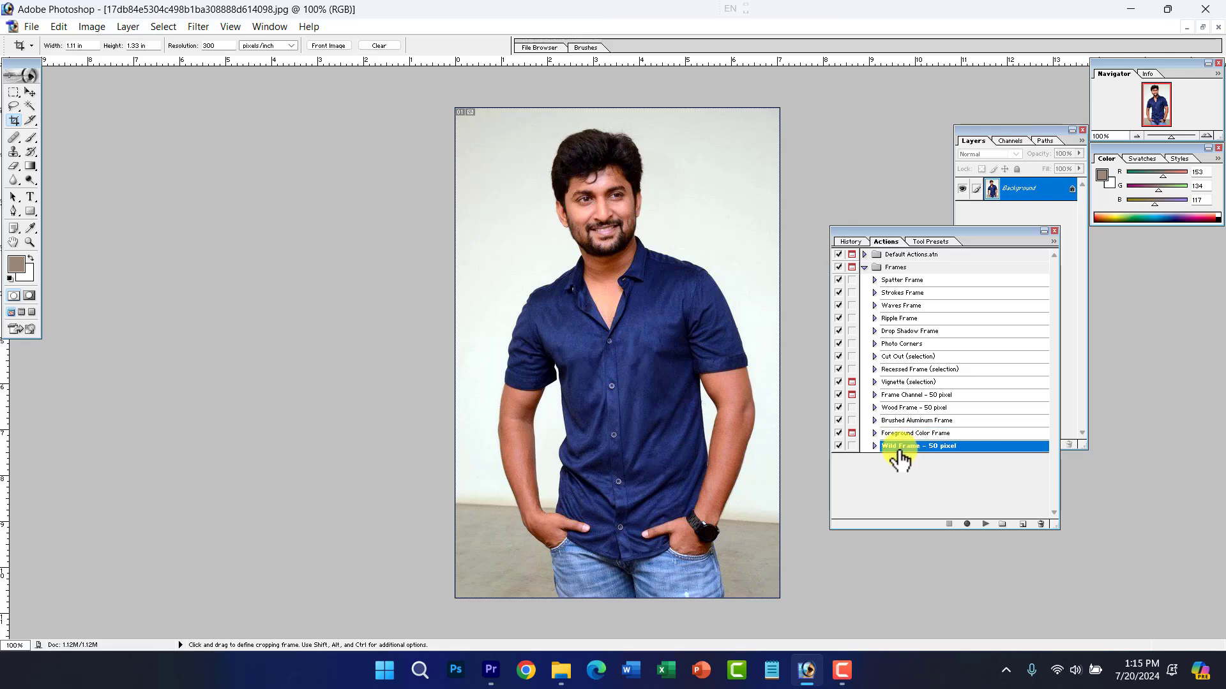
left_click(984, 524)
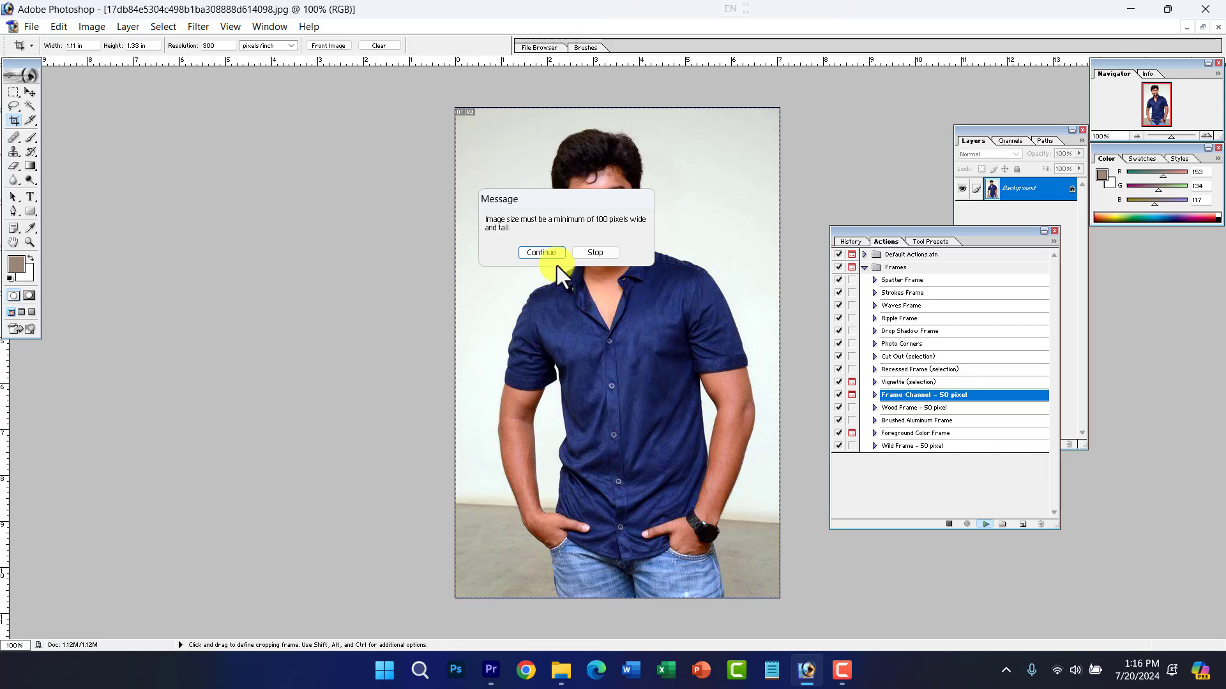
left_click(555, 260)
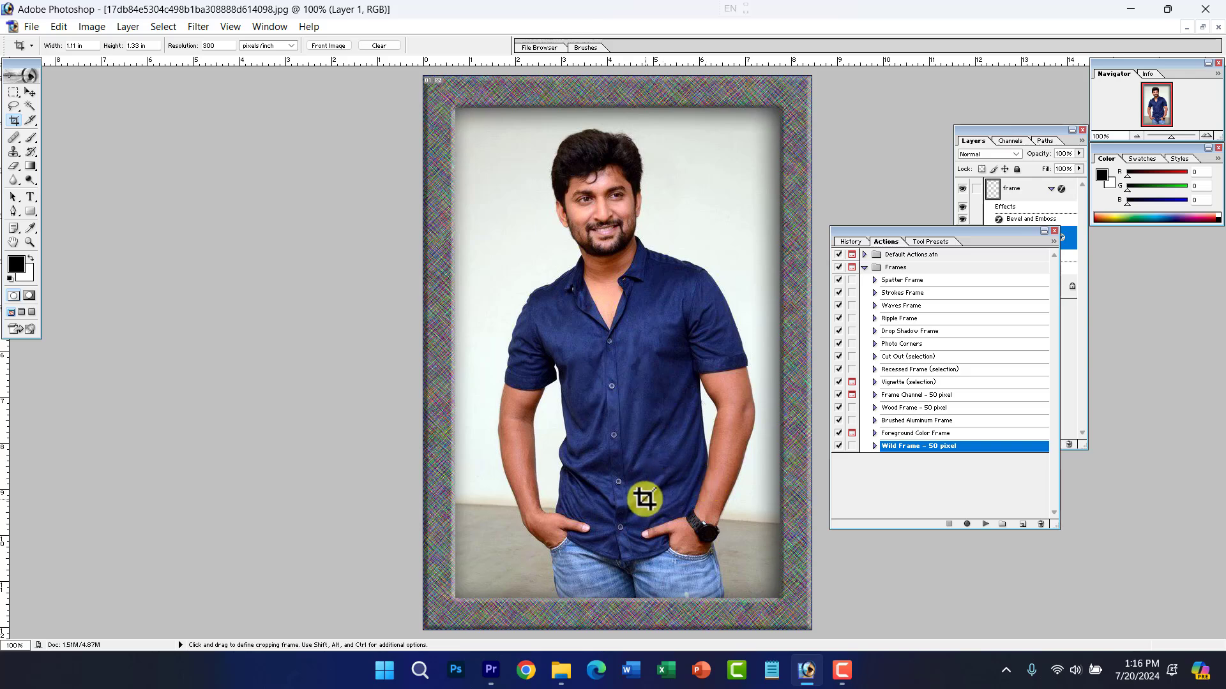
Step: View the framed portrait's layers and the list of available layer styles without applying one
left_click(1007, 177)
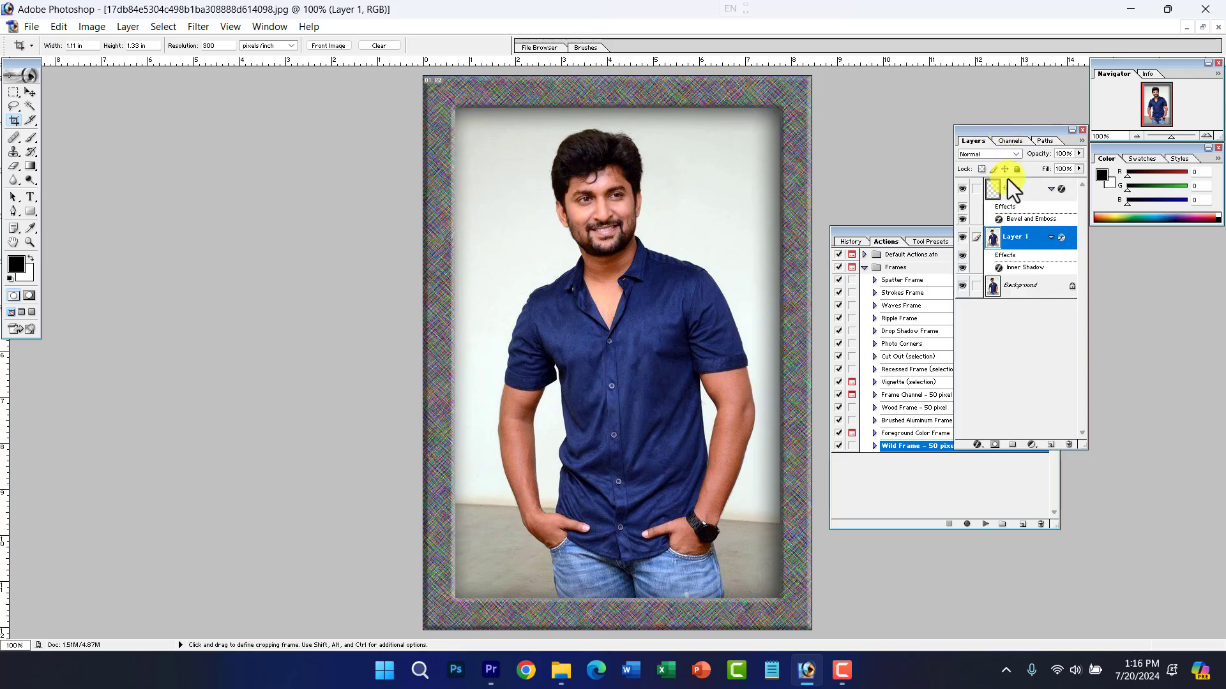
left_click(978, 445)
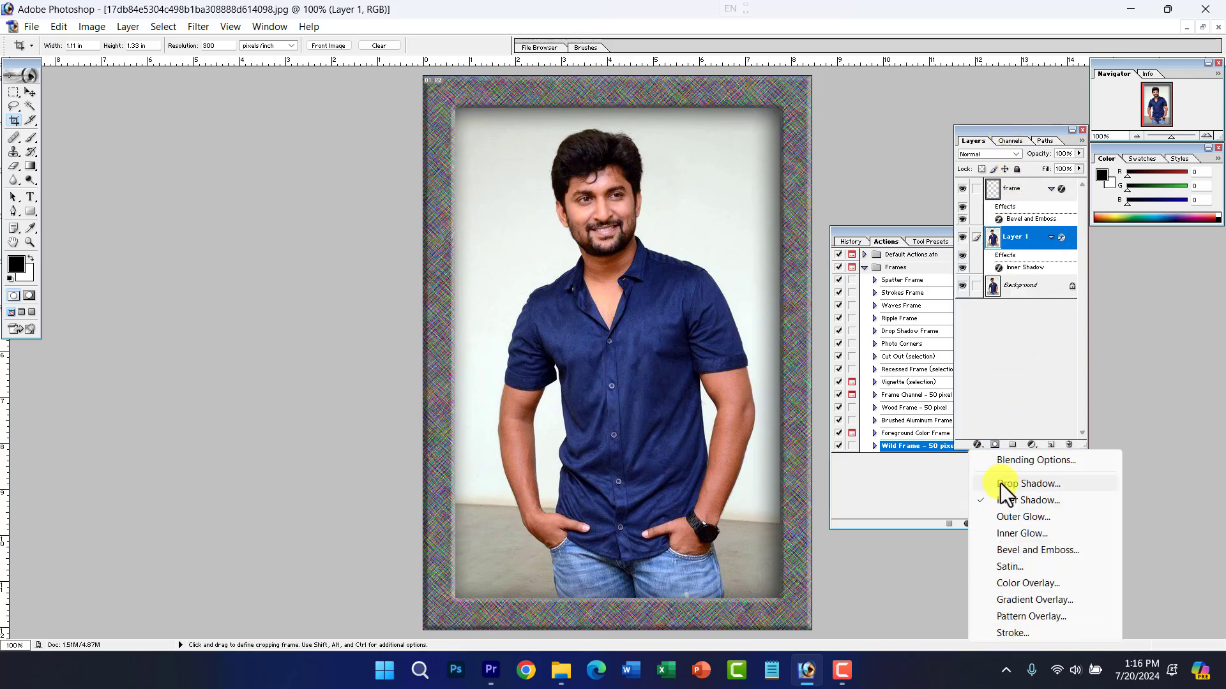
left_click(905, 469)
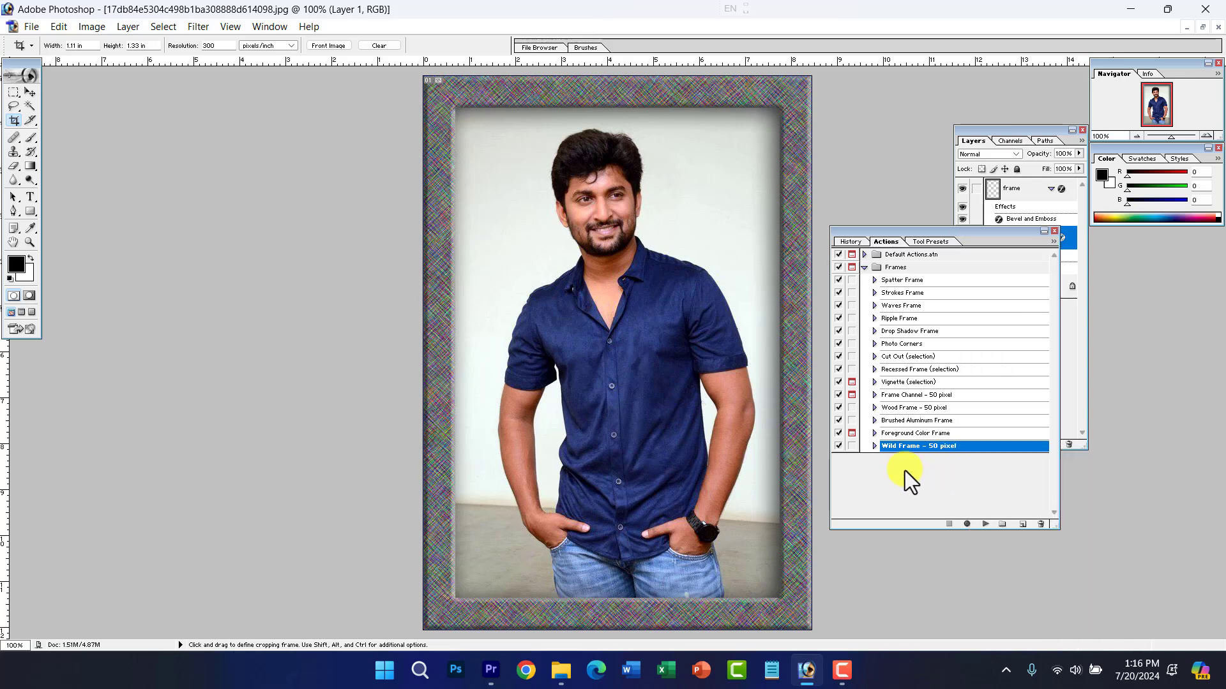
Step: Expand the Wild Frame - 50 pixel action, review its recorded commands, collapse it and select the Drop Shadow Frame action
left_click(874, 447)
scroll(902, 475, "down", 3)
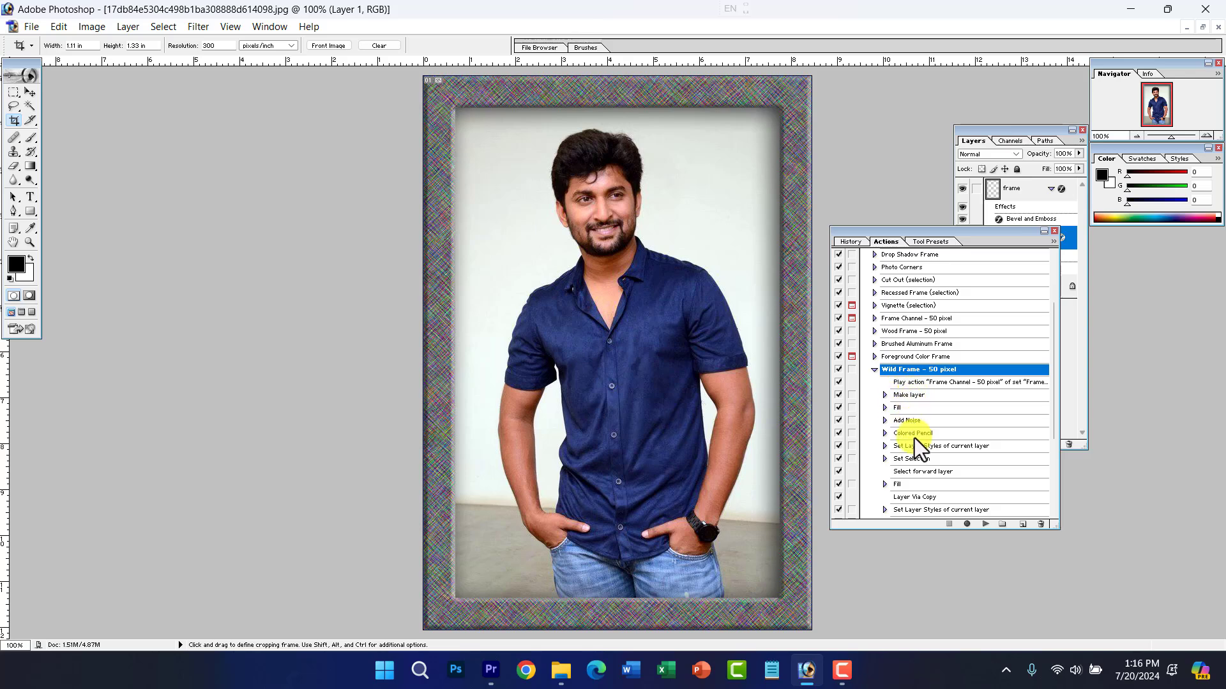
scroll(914, 437, "down", 1)
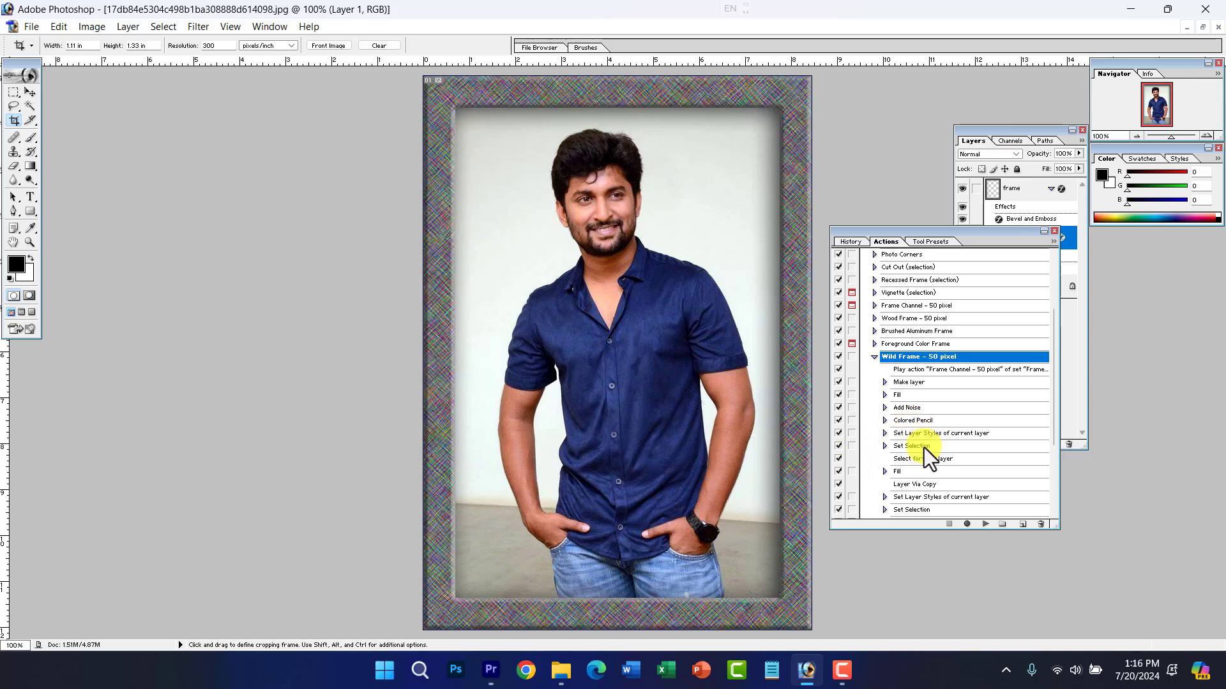
scroll(924, 447, "down", 2)
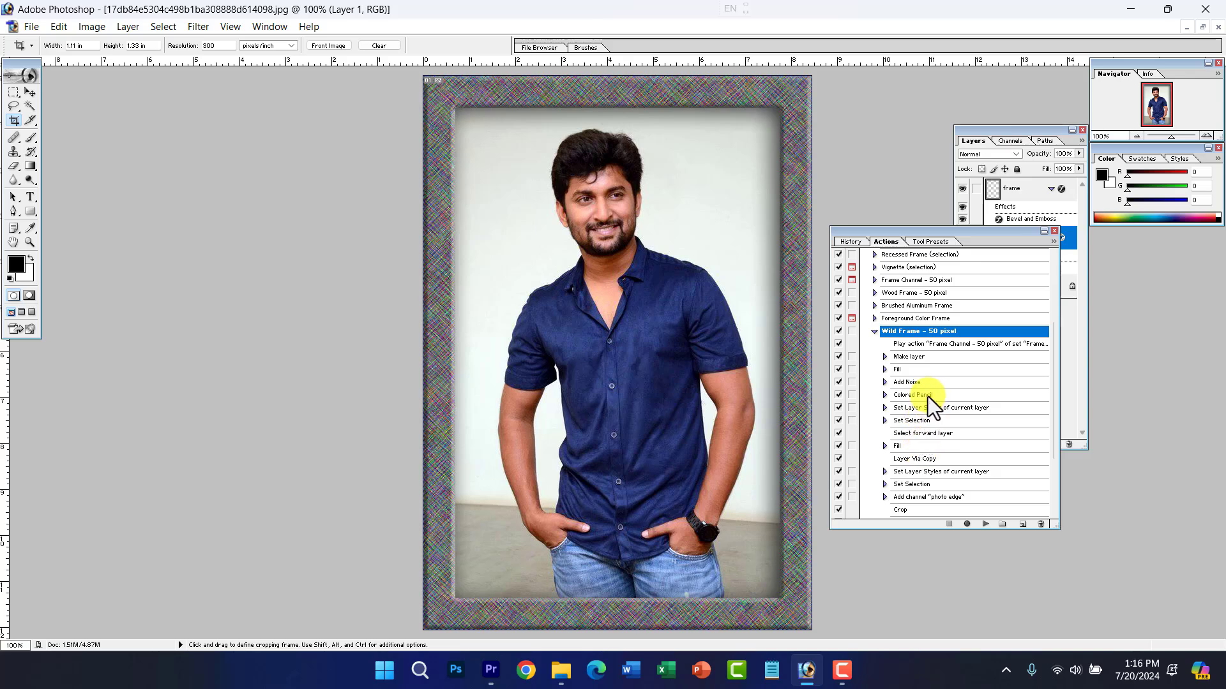
left_click(875, 331)
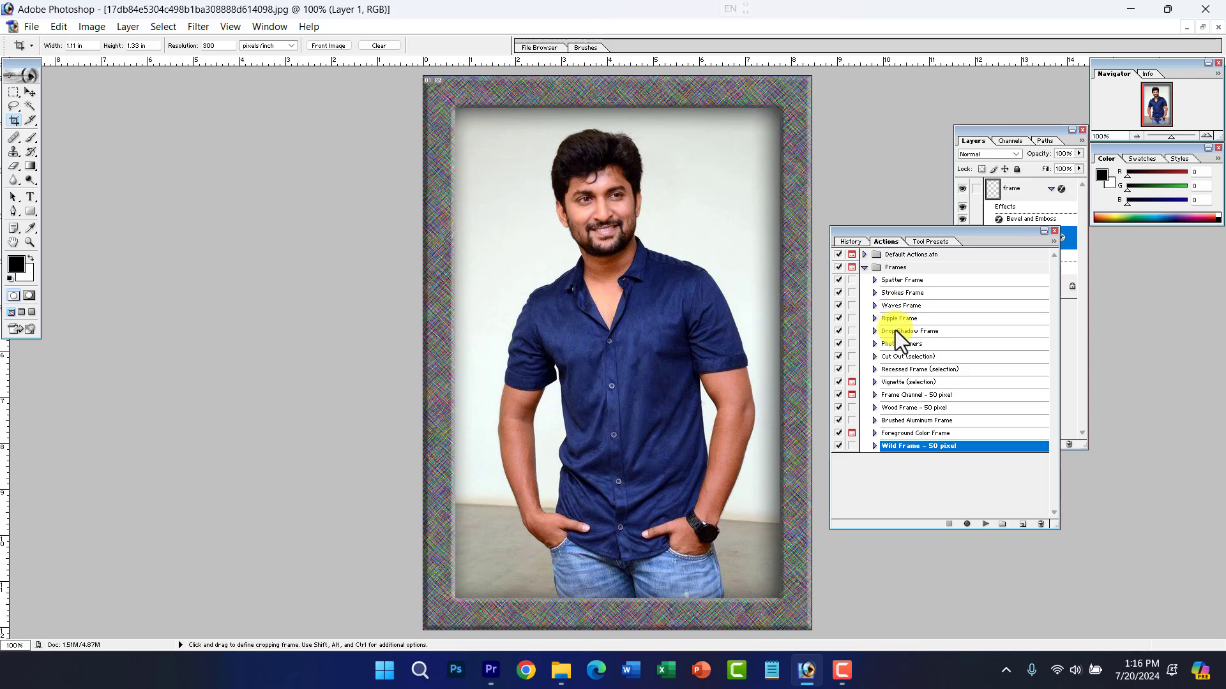
left_click(895, 331)
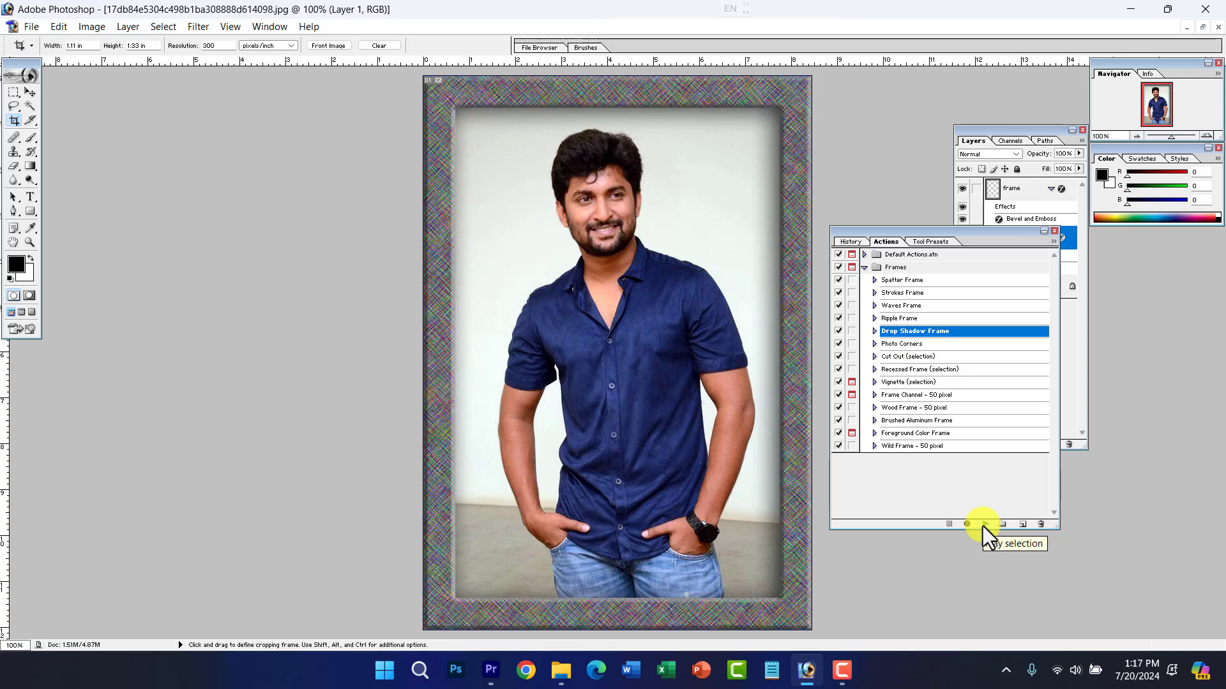
Step: Close the Actions palette group and show the Character palette
left_click(1054, 231)
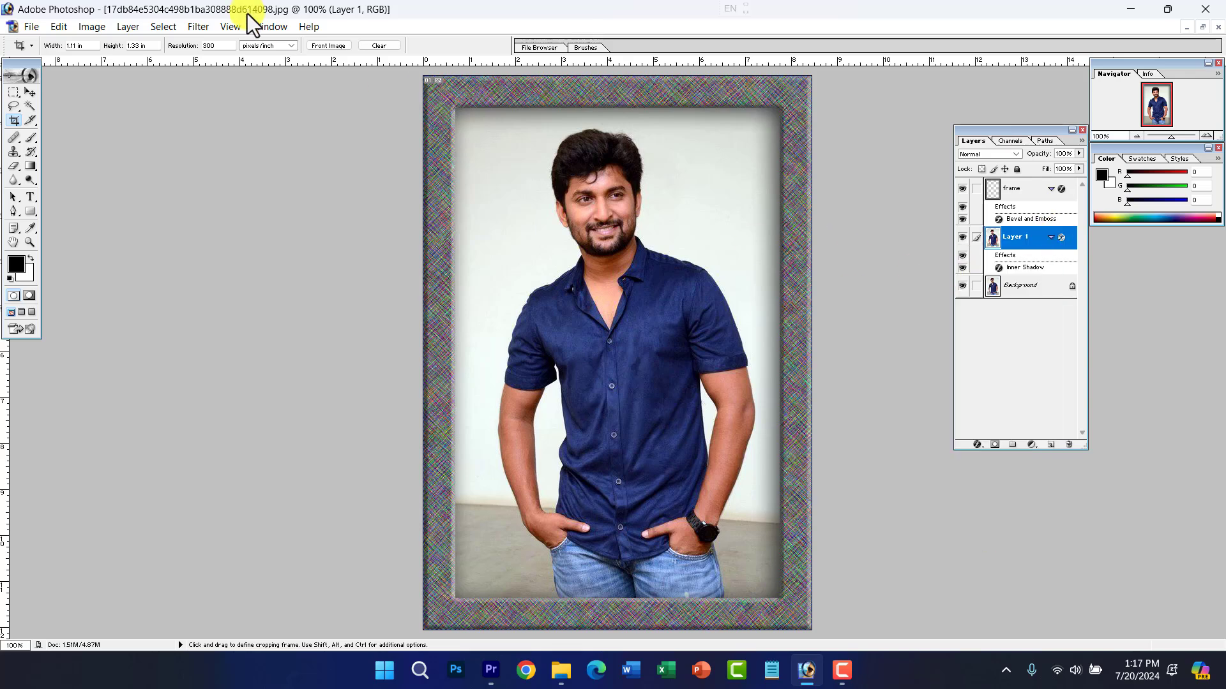
left_click(267, 26)
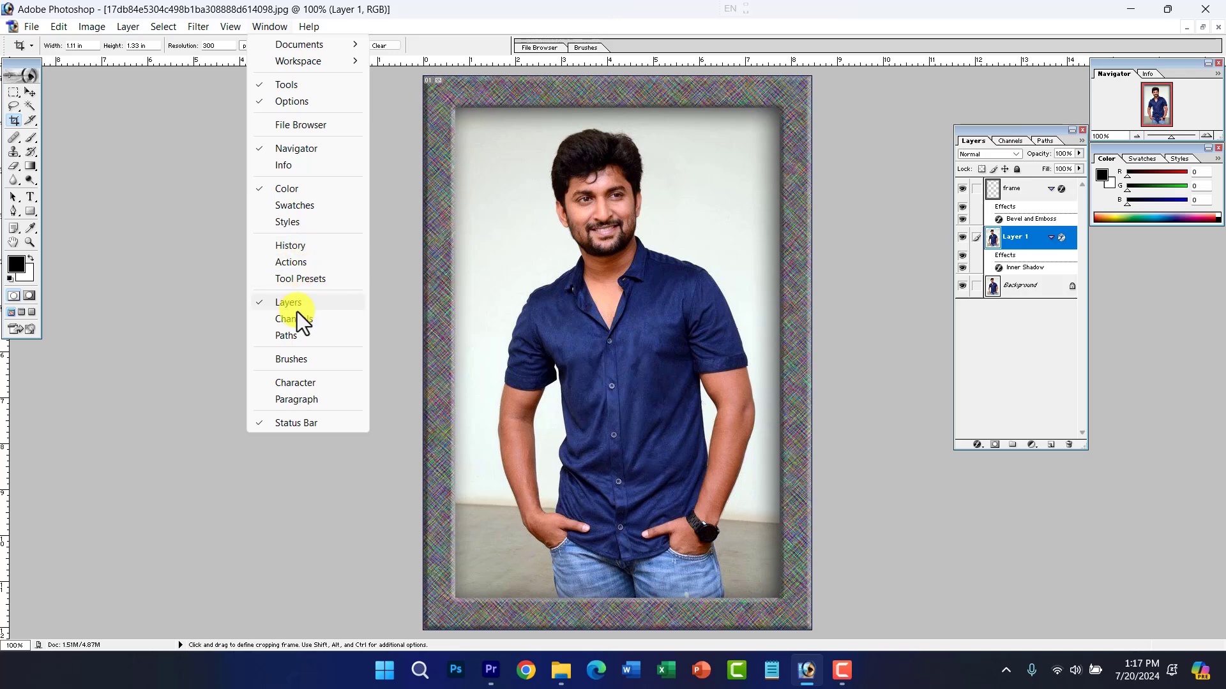
left_click(293, 382)
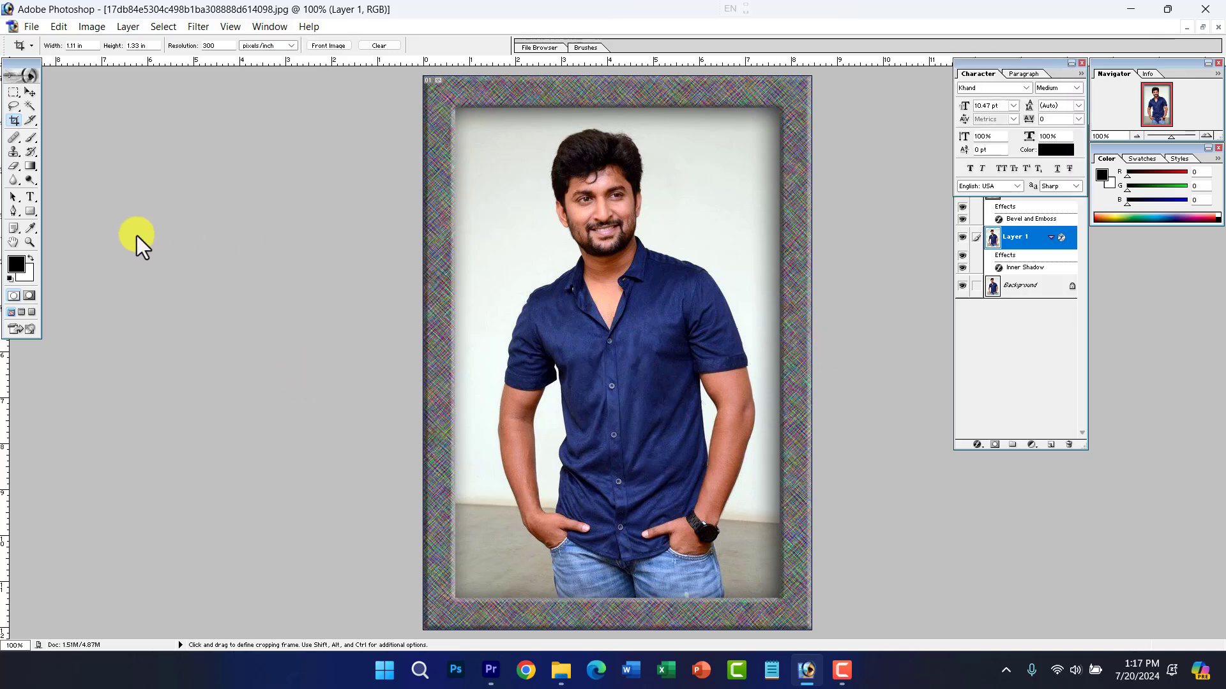
Step: Add the text "South Actor" over the man's shirt as a new type layer
left_click(31, 197)
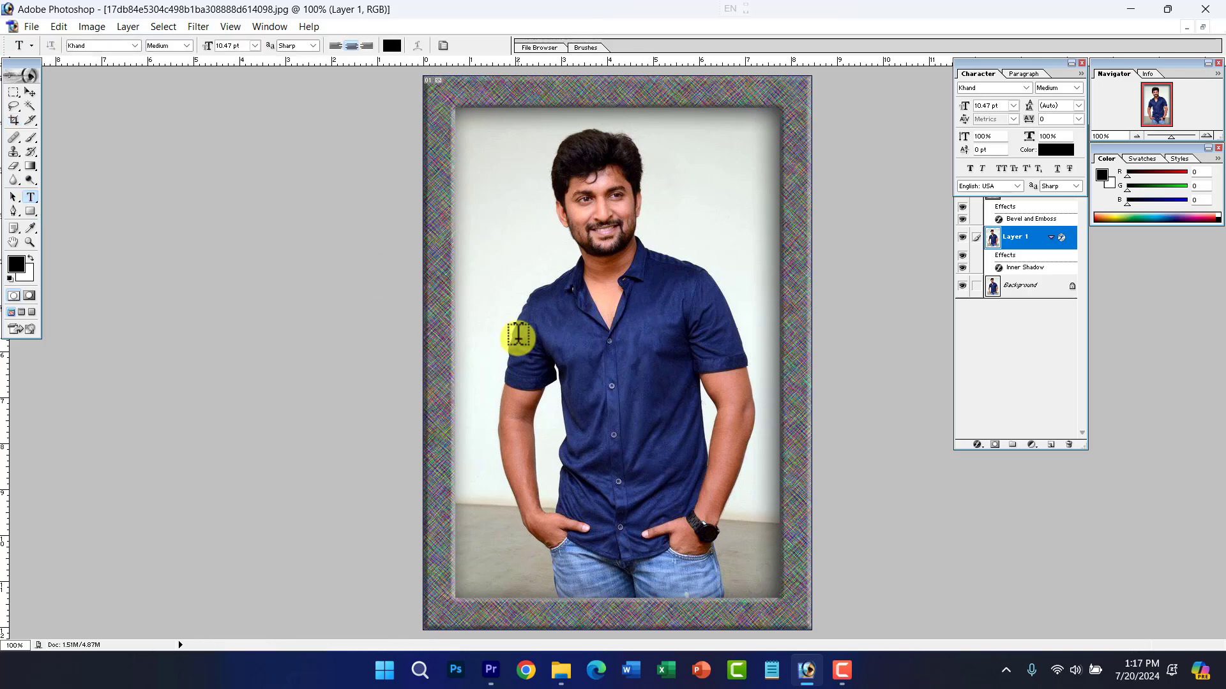
left_click(600, 376)
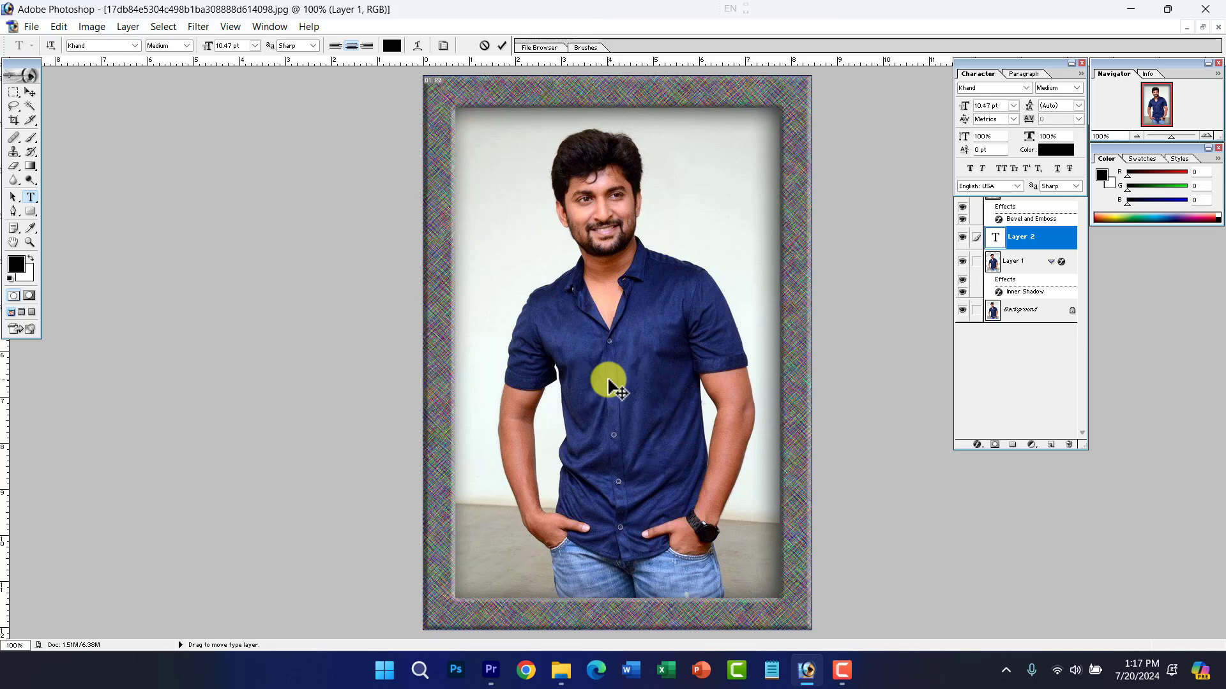
type("Sam")
type("th Actor")
key("ctrl+a")
left_click(36, 91)
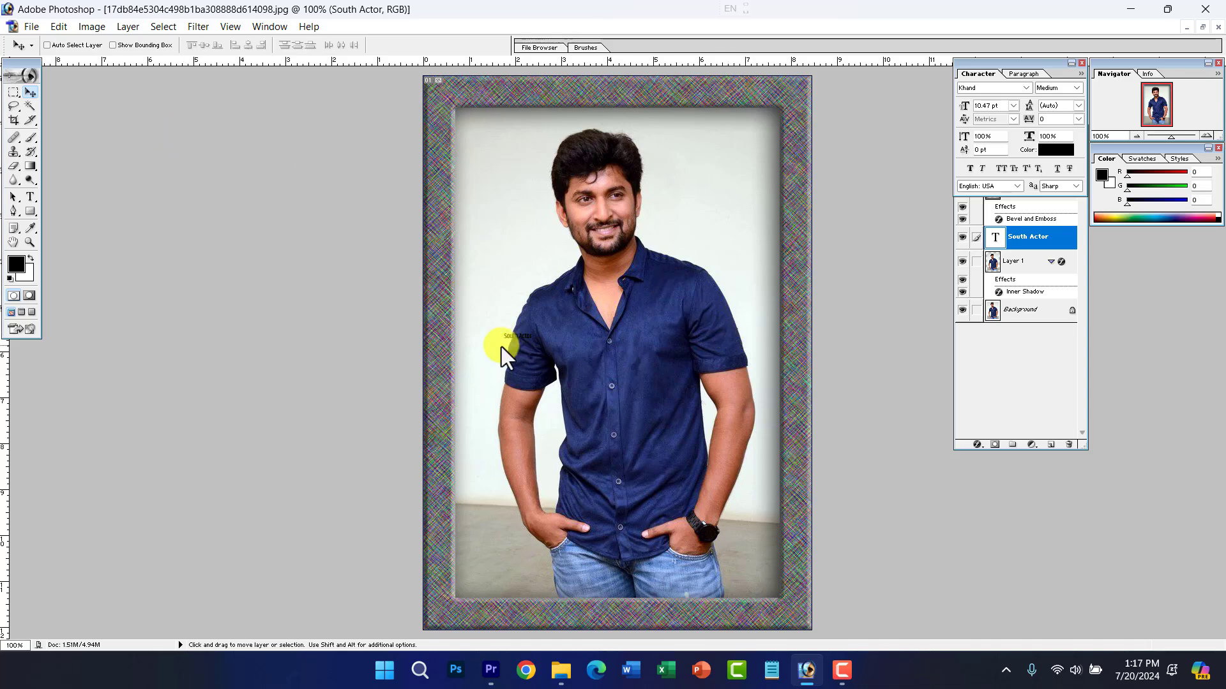
Step: Scale the South Actor text to about 850% width and 929% height, and move it slightly up across the chest
key("ctrl+t")
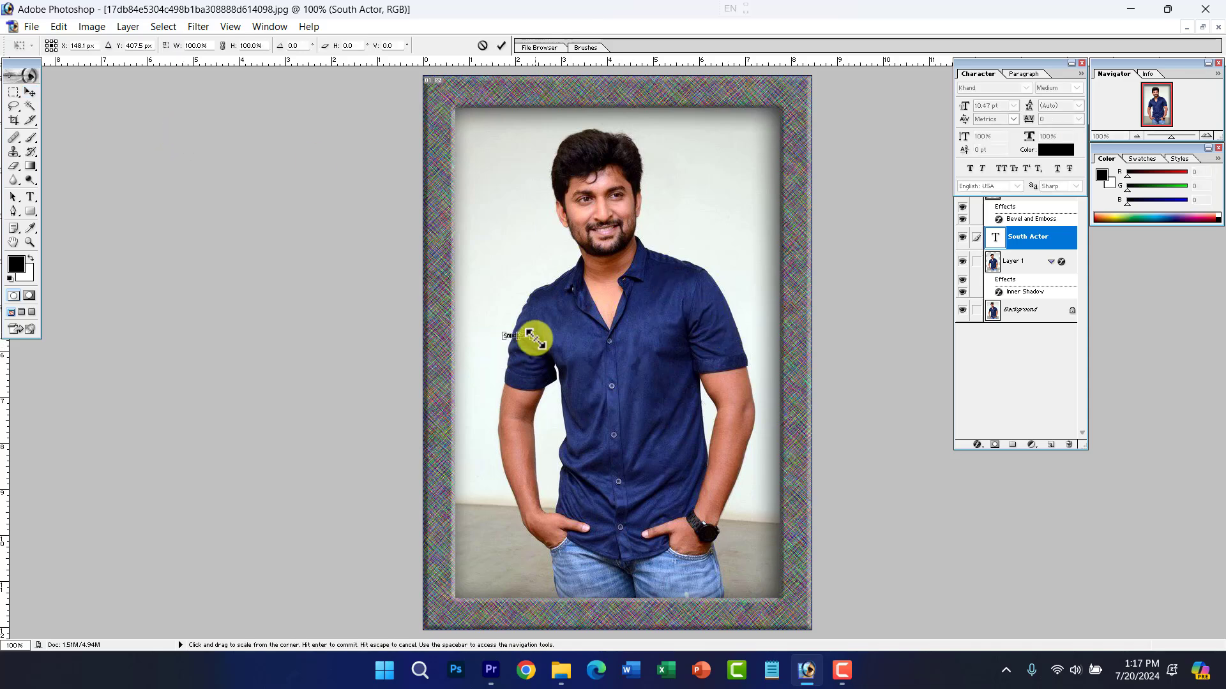
left_click_drag(542, 339, 741, 377)
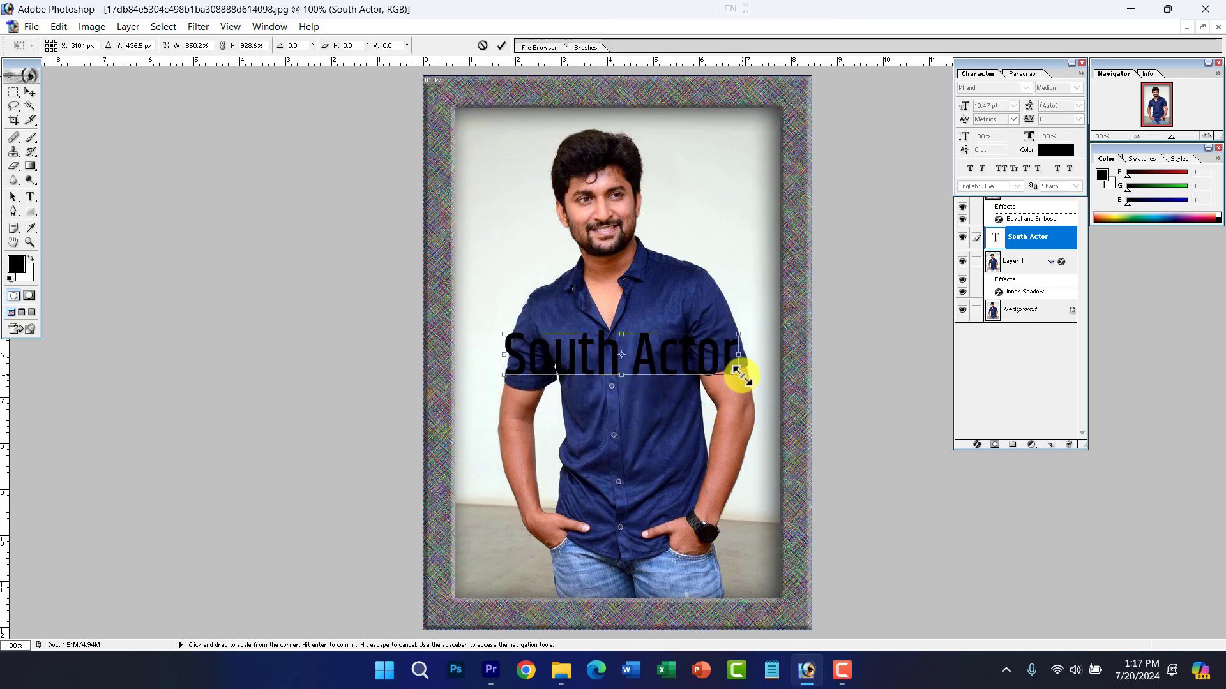
key("Return")
left_click_drag(684, 361, 687, 348)
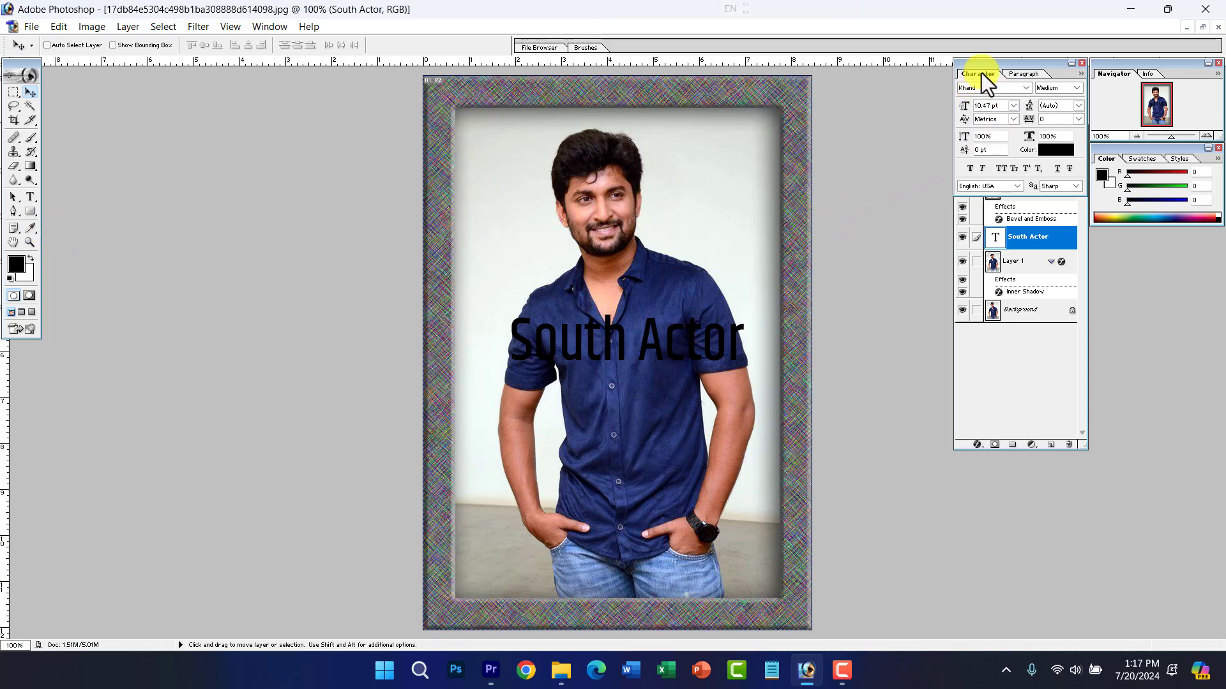
Step: Set the text's font to Hind and break it so that Actor starts a second line
left_click(997, 85)
key("Return")
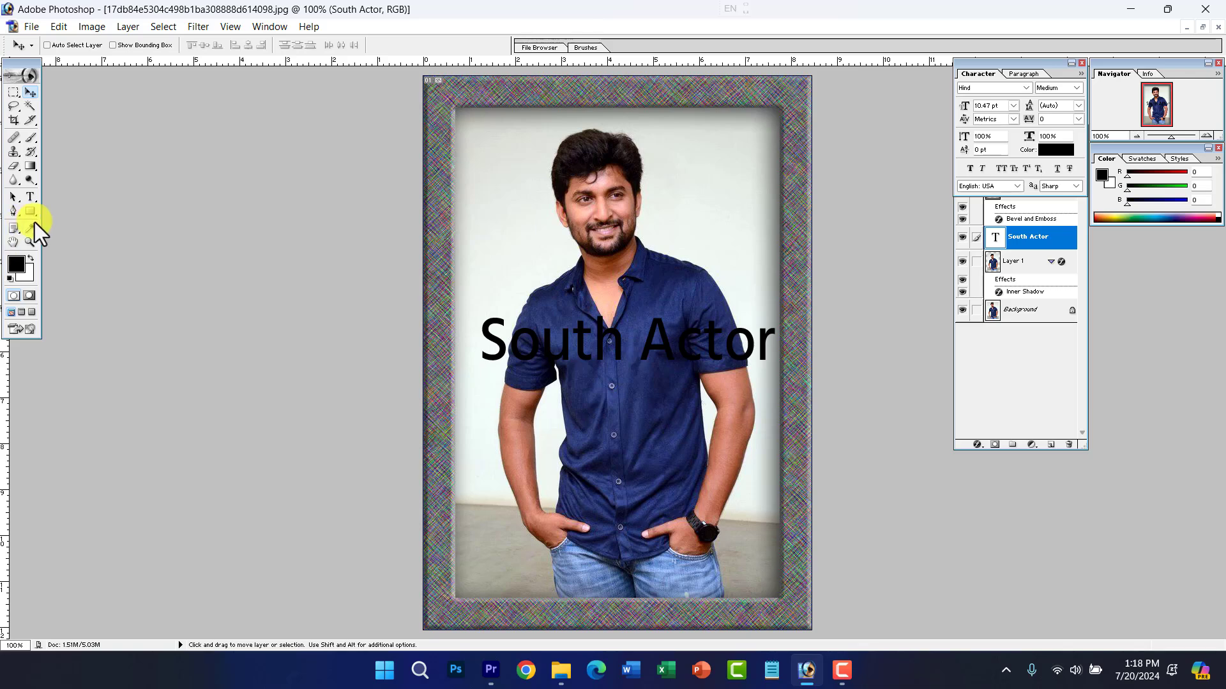
left_click(30, 196)
left_click(653, 335)
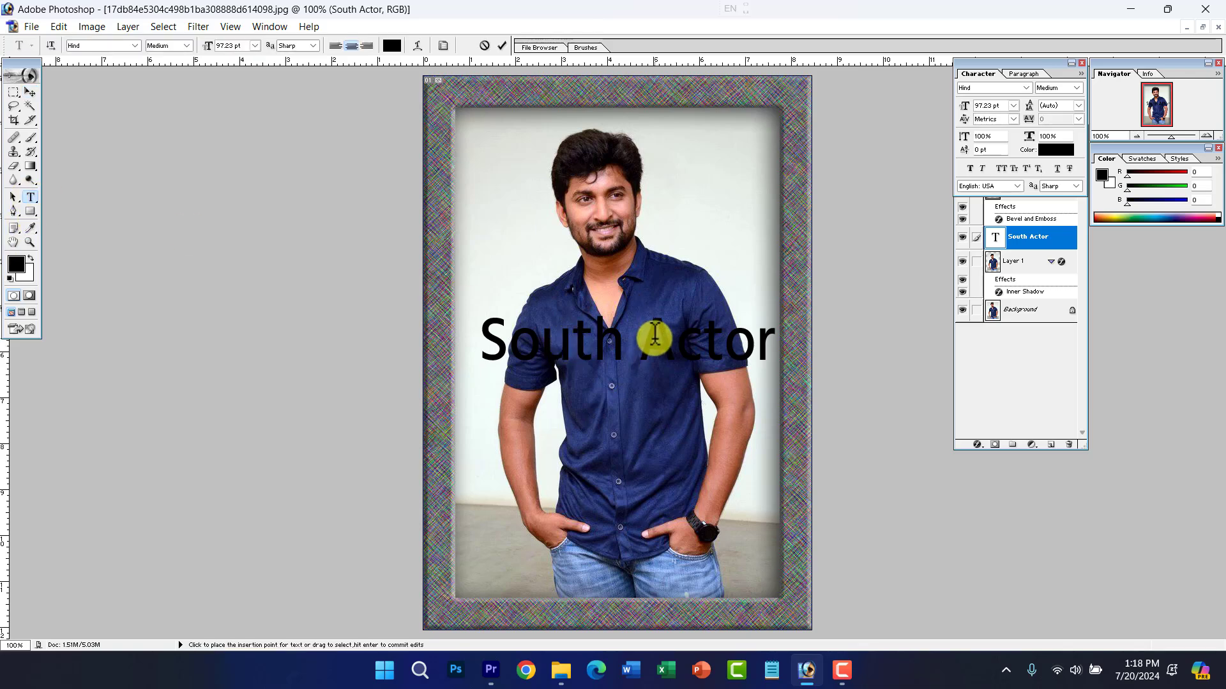
key("Return")
Step: Select both lines of the South Actor text and set their color to yellow, FCFF00
left_click_drag(687, 416, 534, 337)
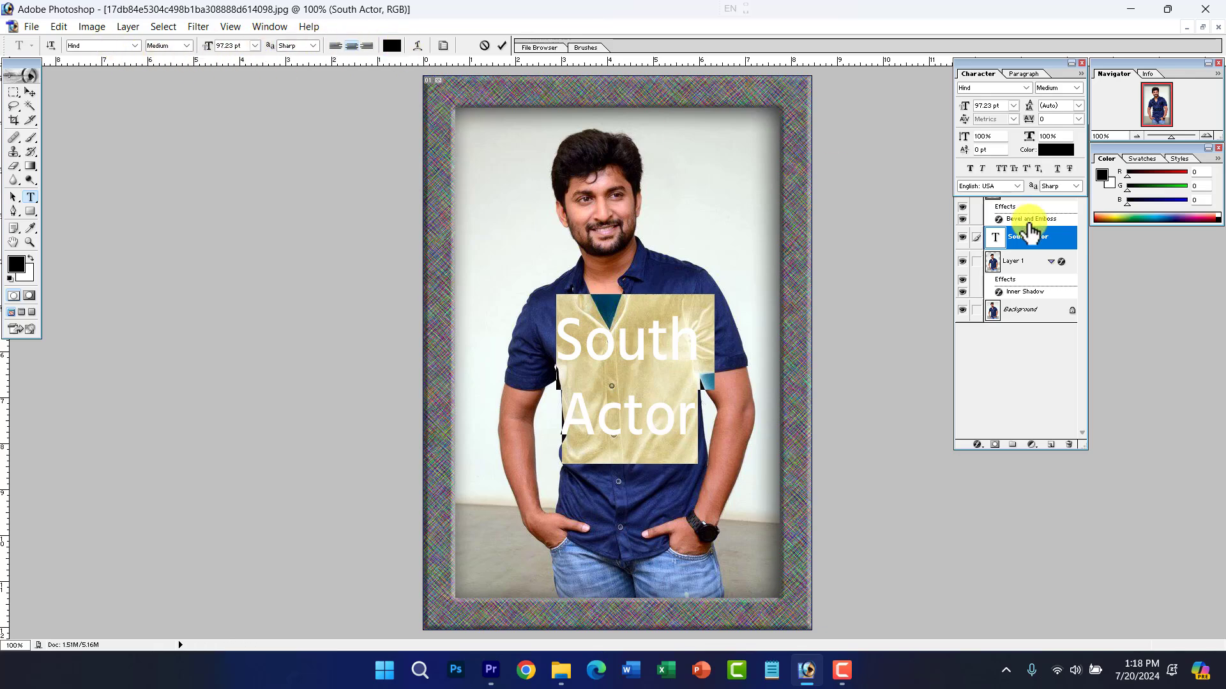
left_click(1041, 152)
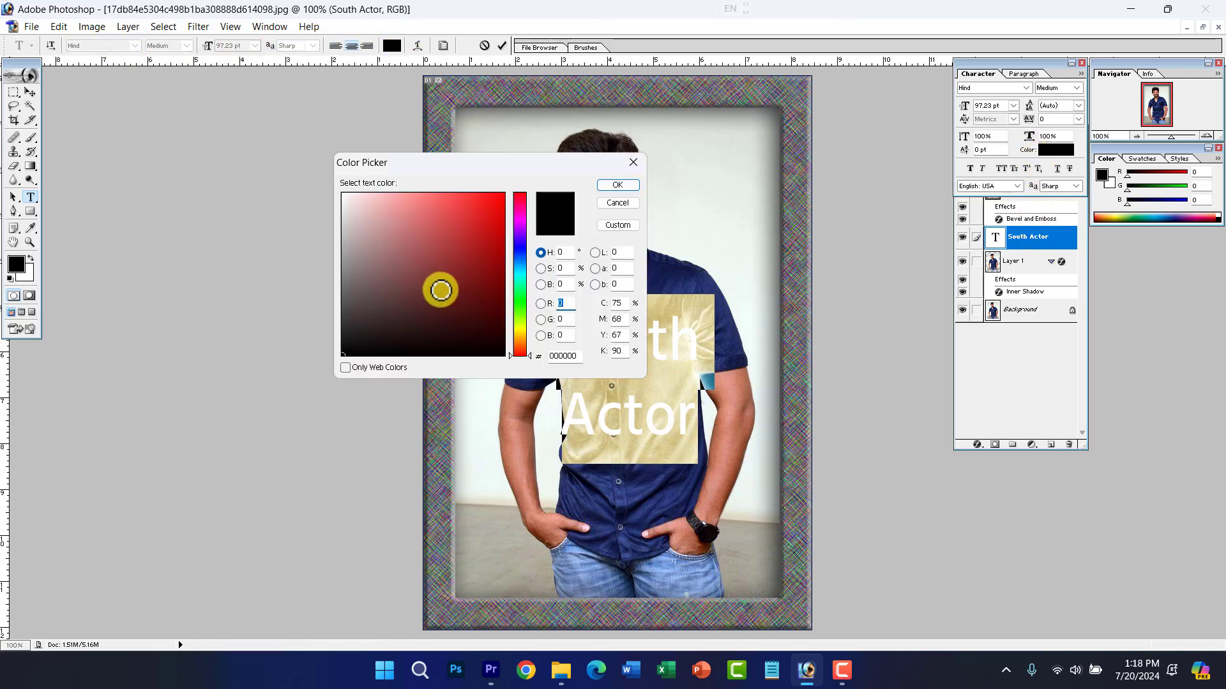
left_click_drag(444, 289, 301, 158)
left_click_drag(462, 213, 579, 232)
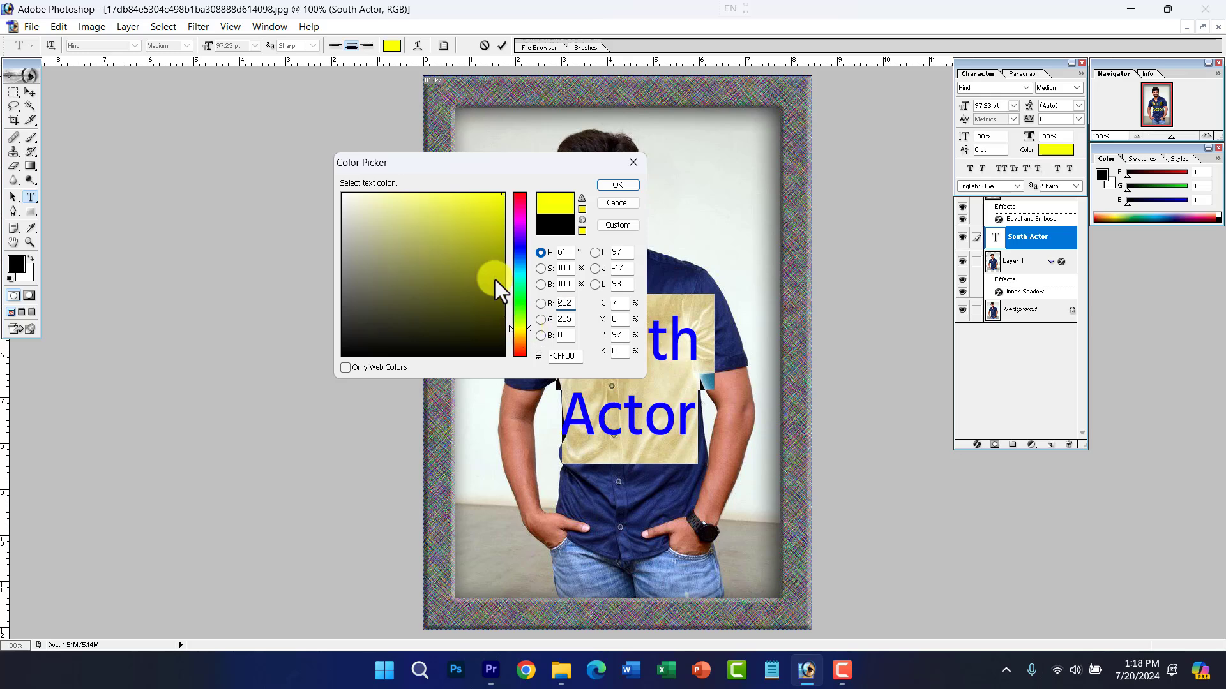
left_click(616, 186)
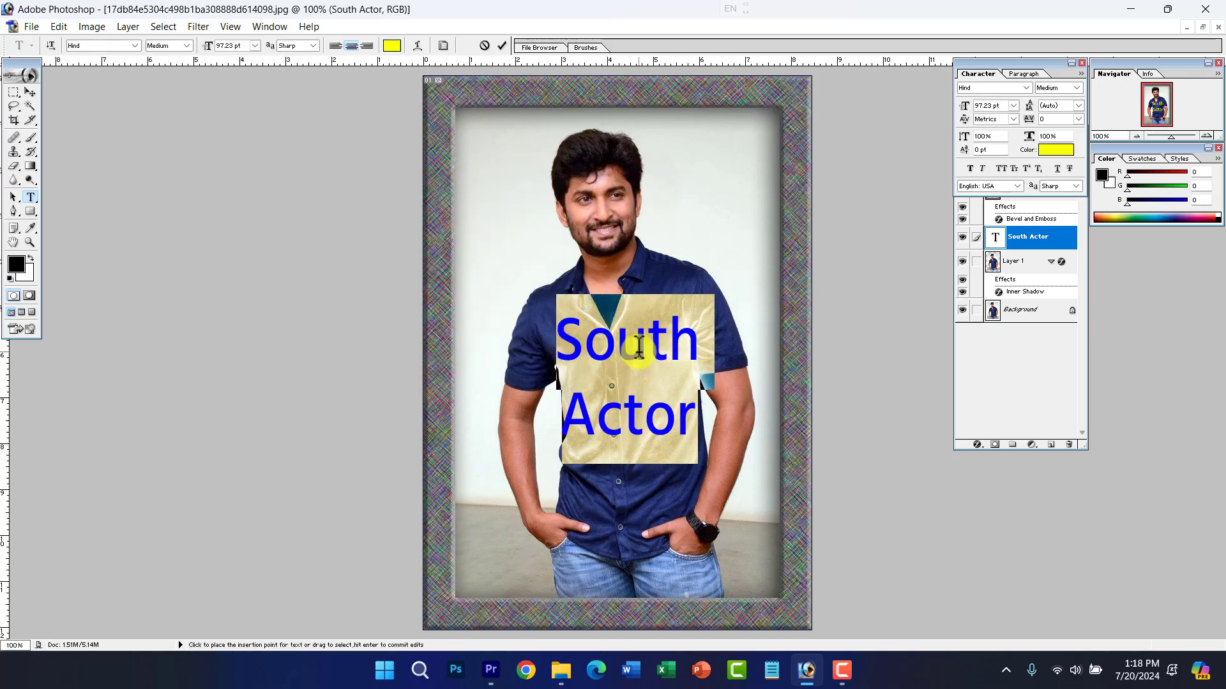
Step: Reselect both text lines, try a leading of 24 pt and set the leading to 36 pt
left_click(597, 348)
left_click_drag(555, 338, 690, 425)
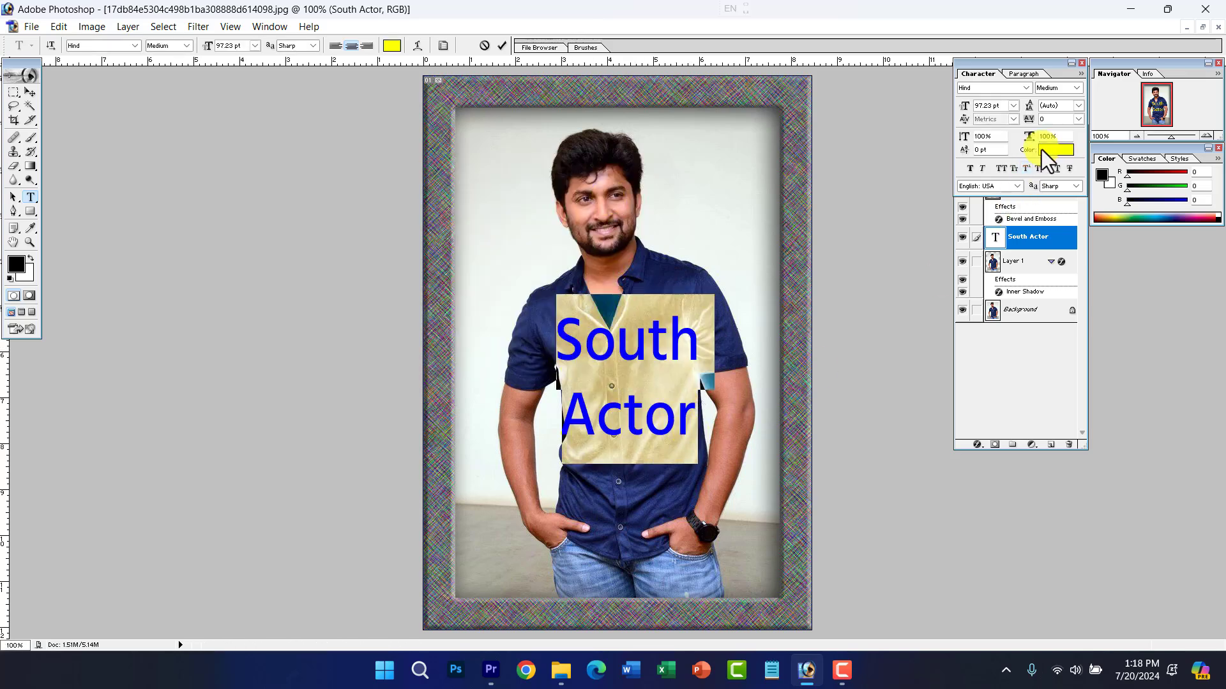
left_click(1075, 107)
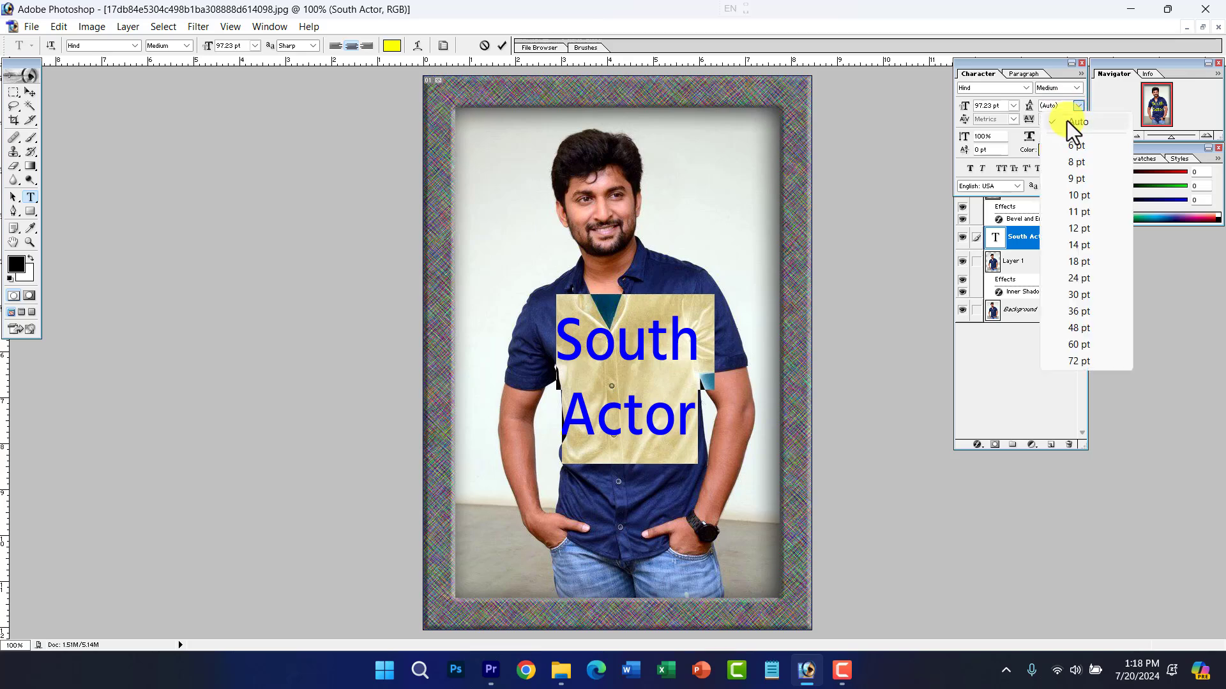
left_click(1072, 279)
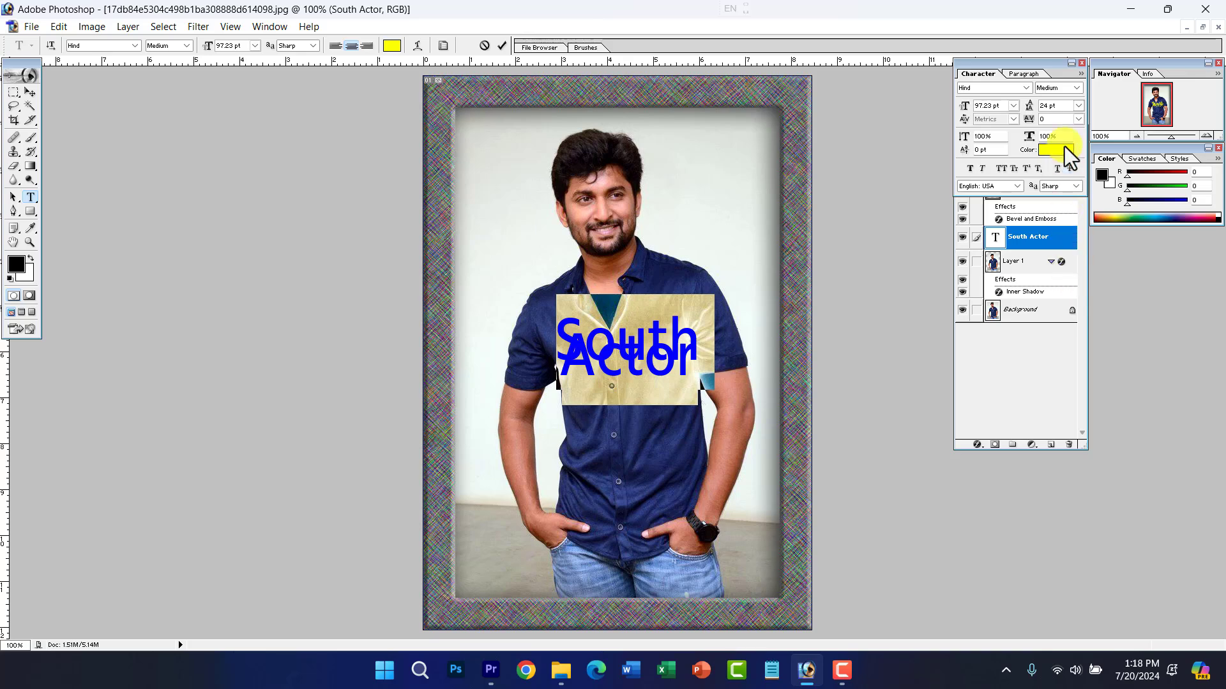
left_click(1076, 107)
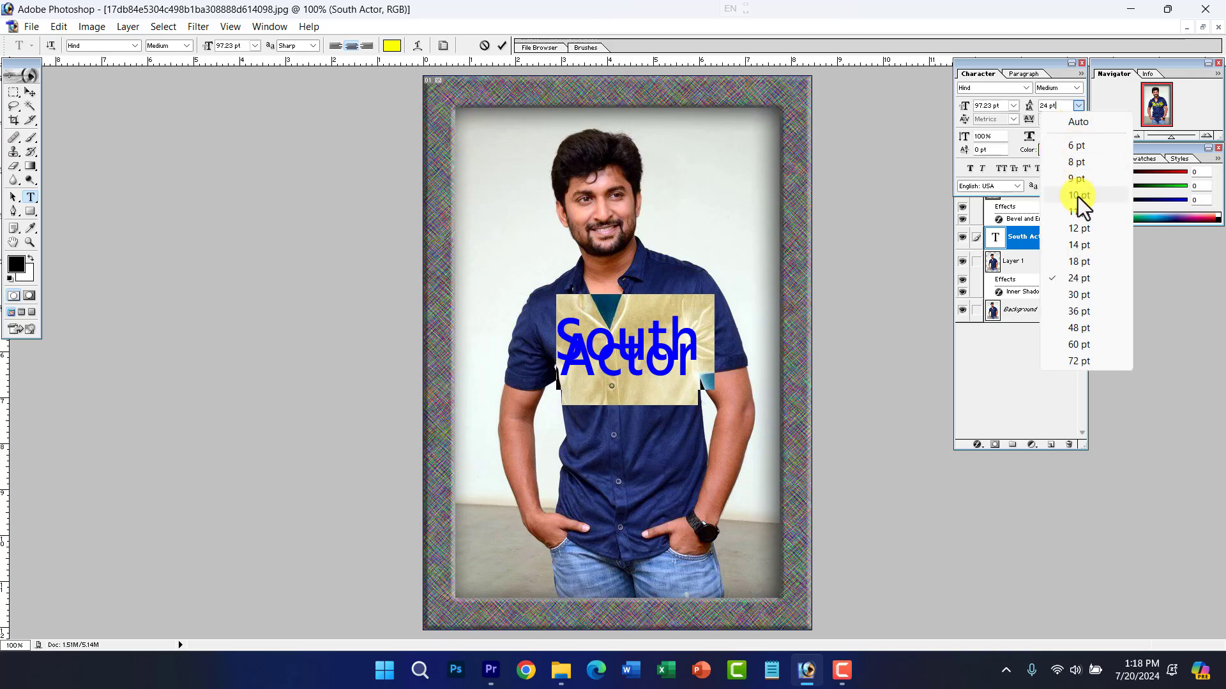
left_click(1077, 319)
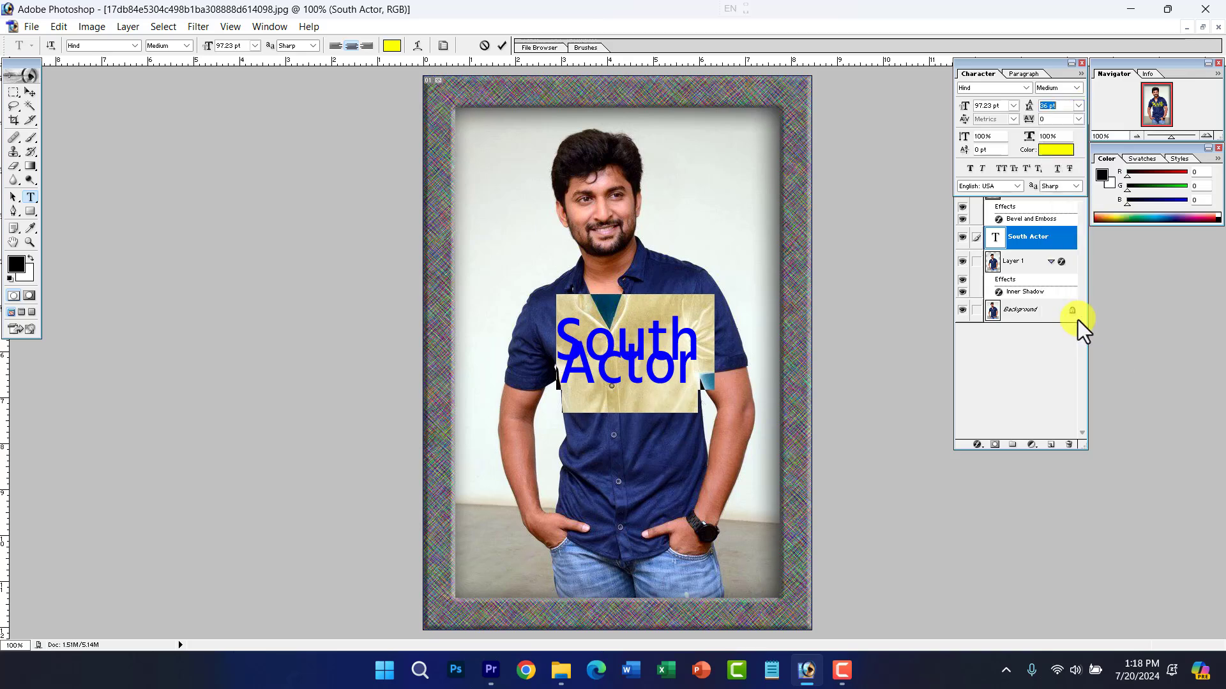
Step: Try leading values of 48 pt and 60 pt on the two selected text lines, ending on 72 pt
left_click(1078, 105)
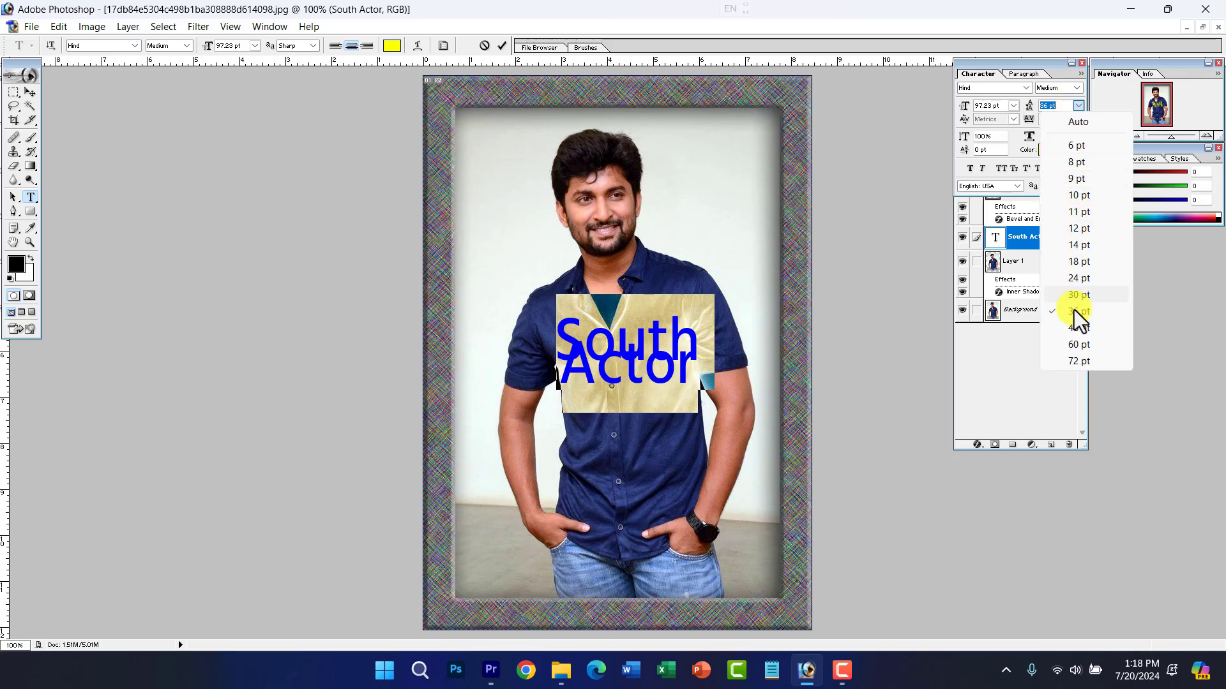
left_click(1078, 328)
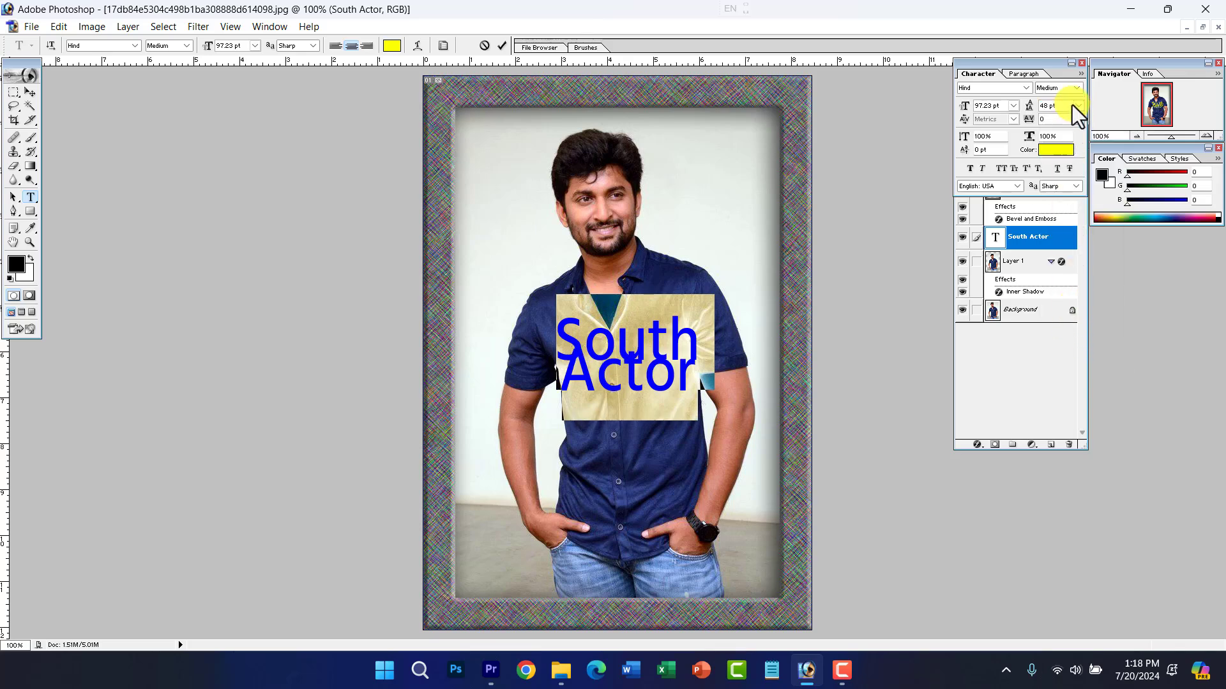
left_click(1075, 106)
left_click(1079, 338)
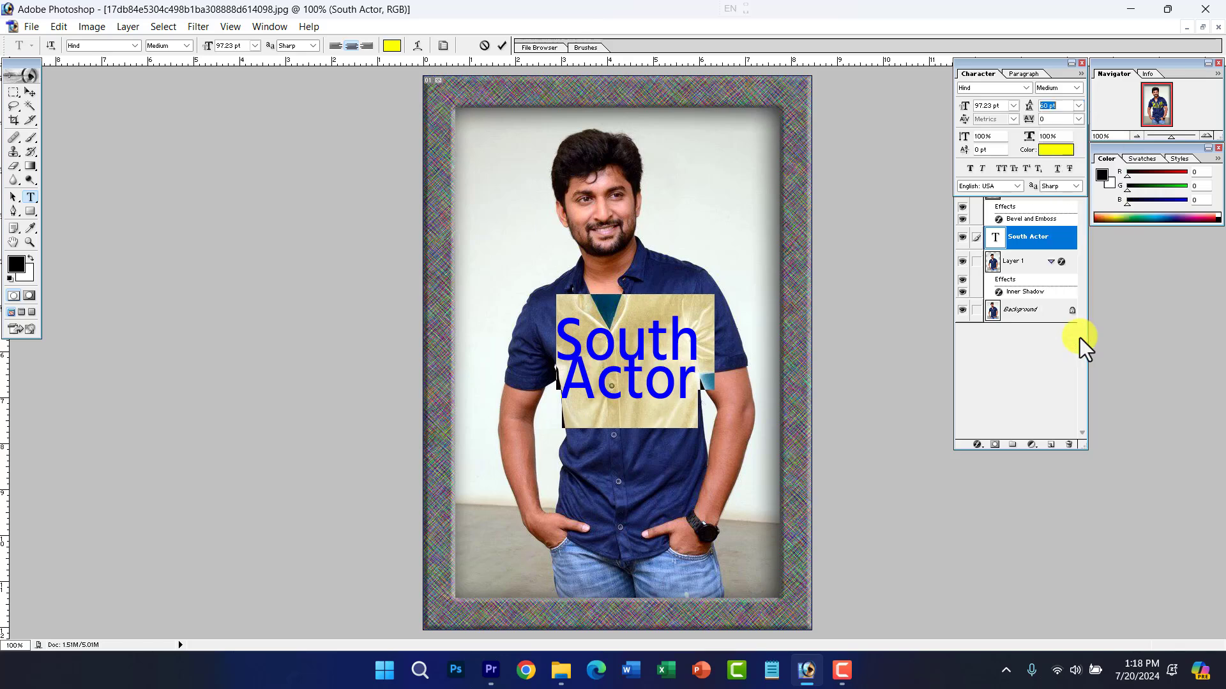
left_click(1079, 105)
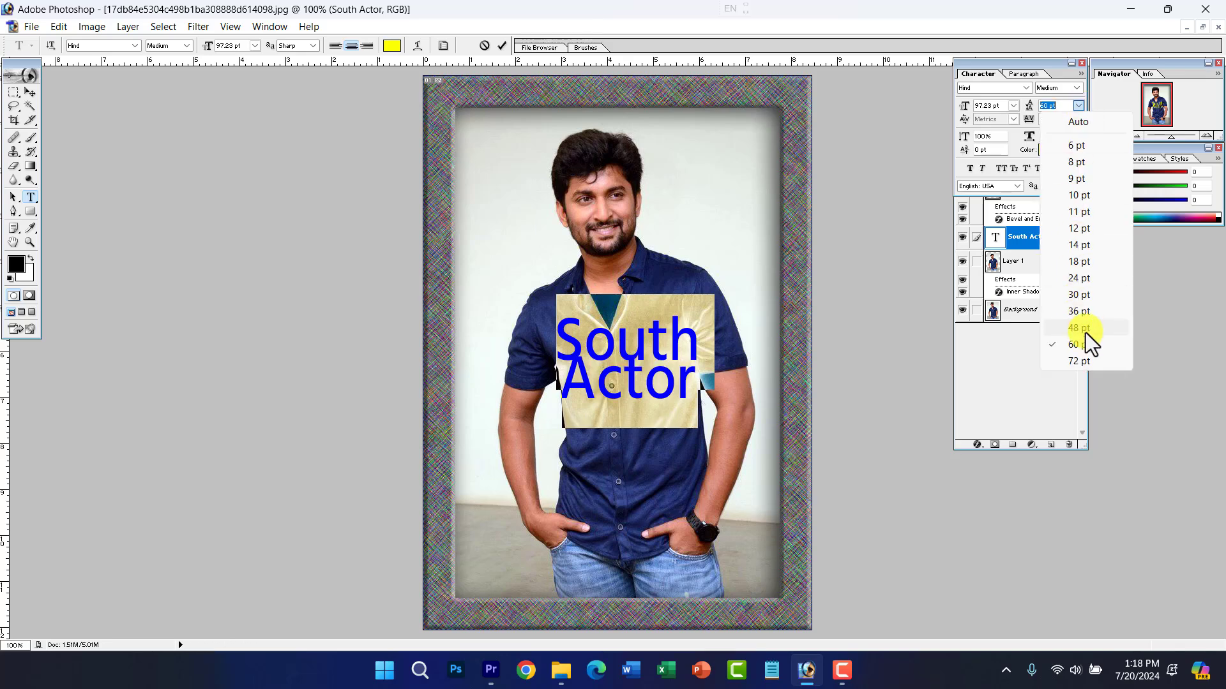
left_click(1086, 358)
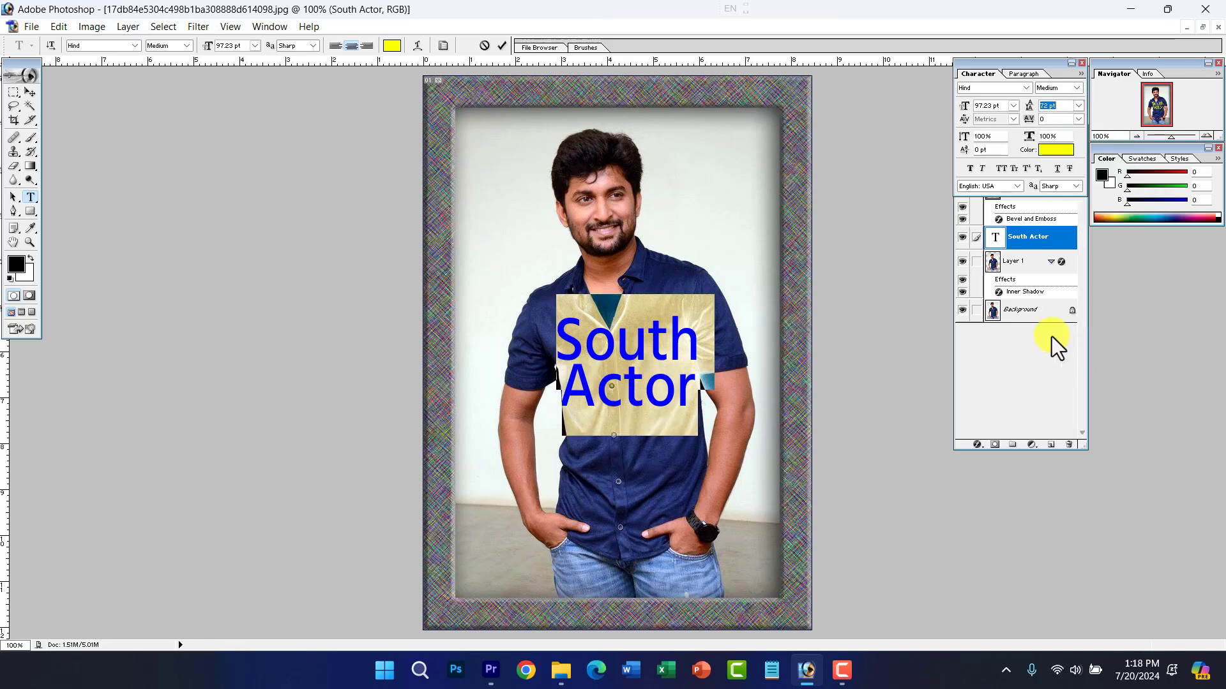
Step: Fine-tune the leading of both South Actor lines in small increments, up and back down, to 84 pt
left_click(1063, 106)
key("Up")
key("Up")
key("Up")
key("Up")
key("Up")
key("Up")
key("Up")
key("Up")
key("Up")
key("Up")
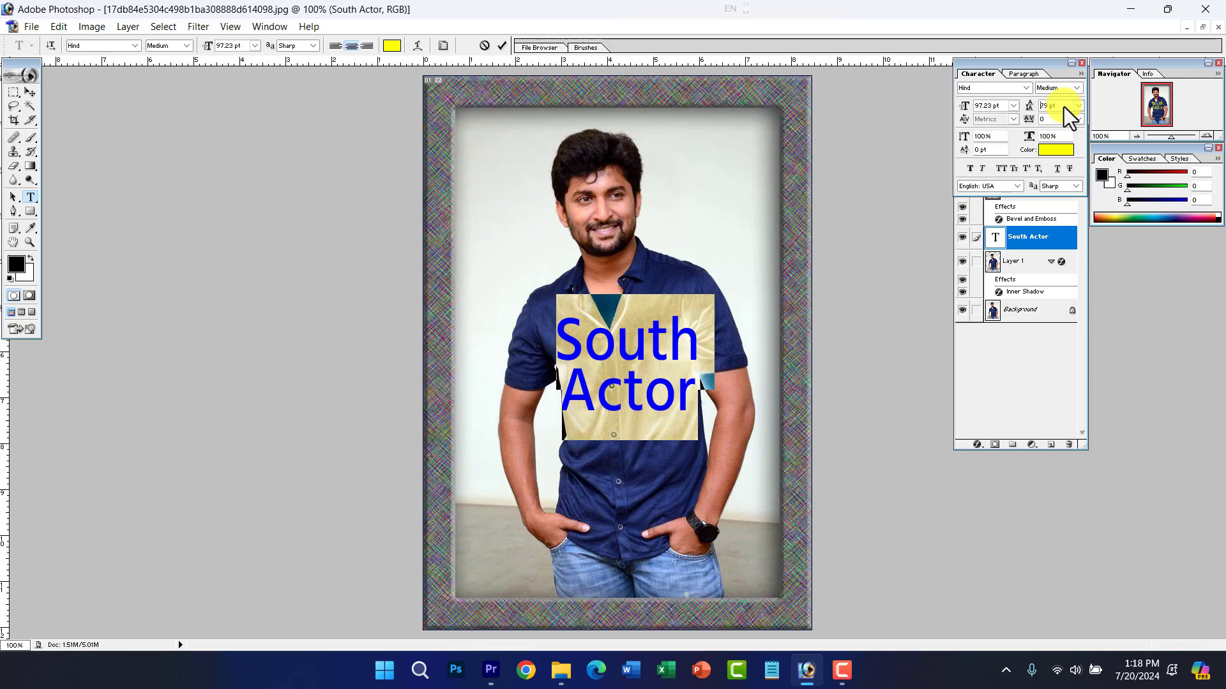
key("Up")
key("Up")
key("Up")
key("Up")
key("Up")
key("Up")
key("Up")
key("Up")
key("Up")
key("Up")
key("Up")
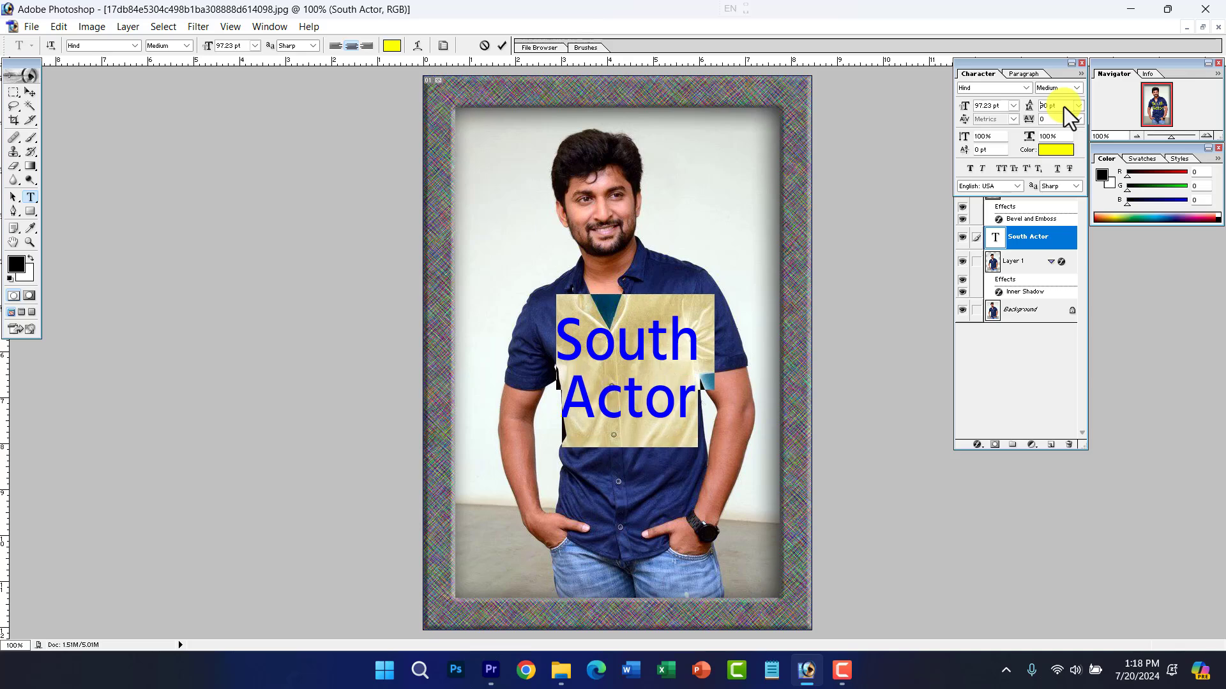
key("Up")
key("Up")
key("Up")
key("Up")
key("Up")
key("Up")
key("Up")
key("Up")
key("Up")
key("Up")
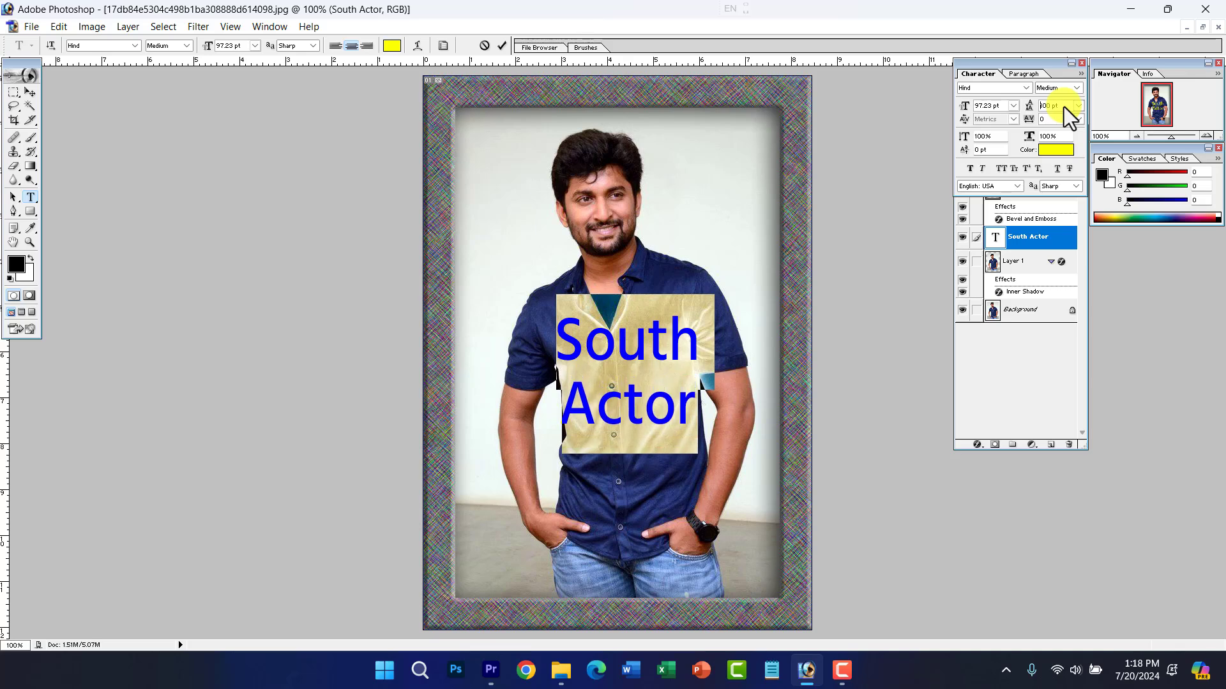
key("Down")
key("Down")
key("Down")
key("Down")
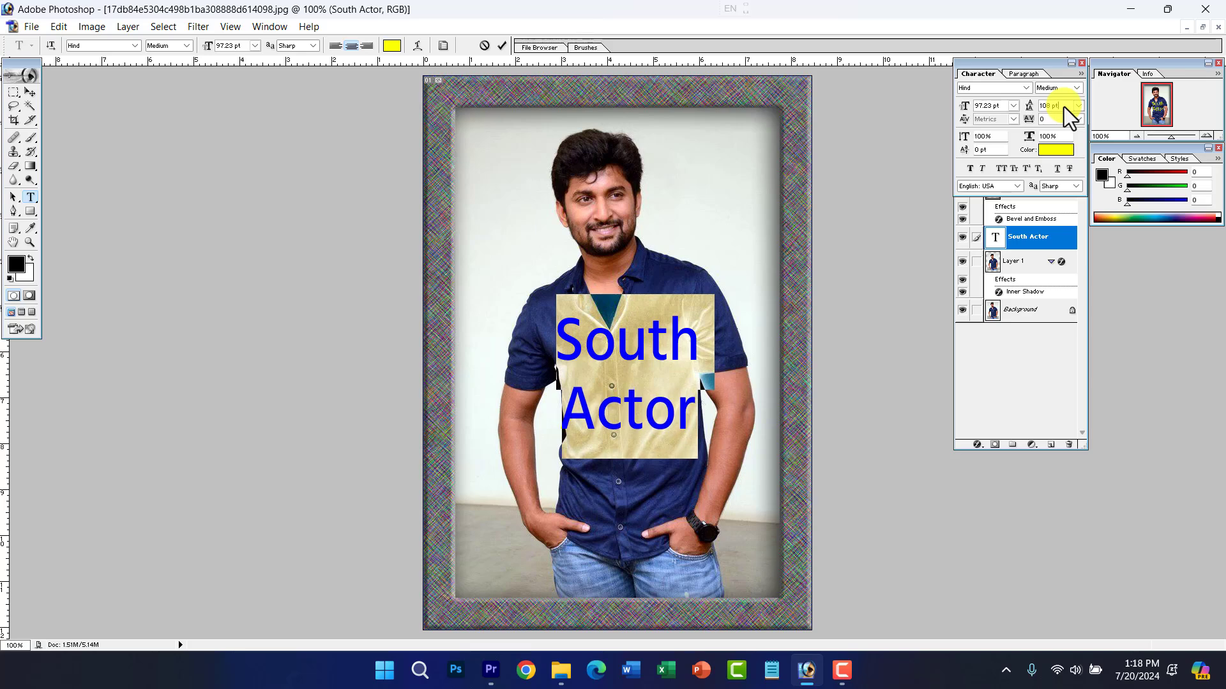
key("Down")
key("Down")
key("Down")
key("Down")
key("Down")
key("Down")
key("Down")
key("Down")
key("Down")
key("Down")
key("Down")
key("Down")
key("Down")
key("Down")
key("Down")
key("Down")
key("Down")
key("Down")
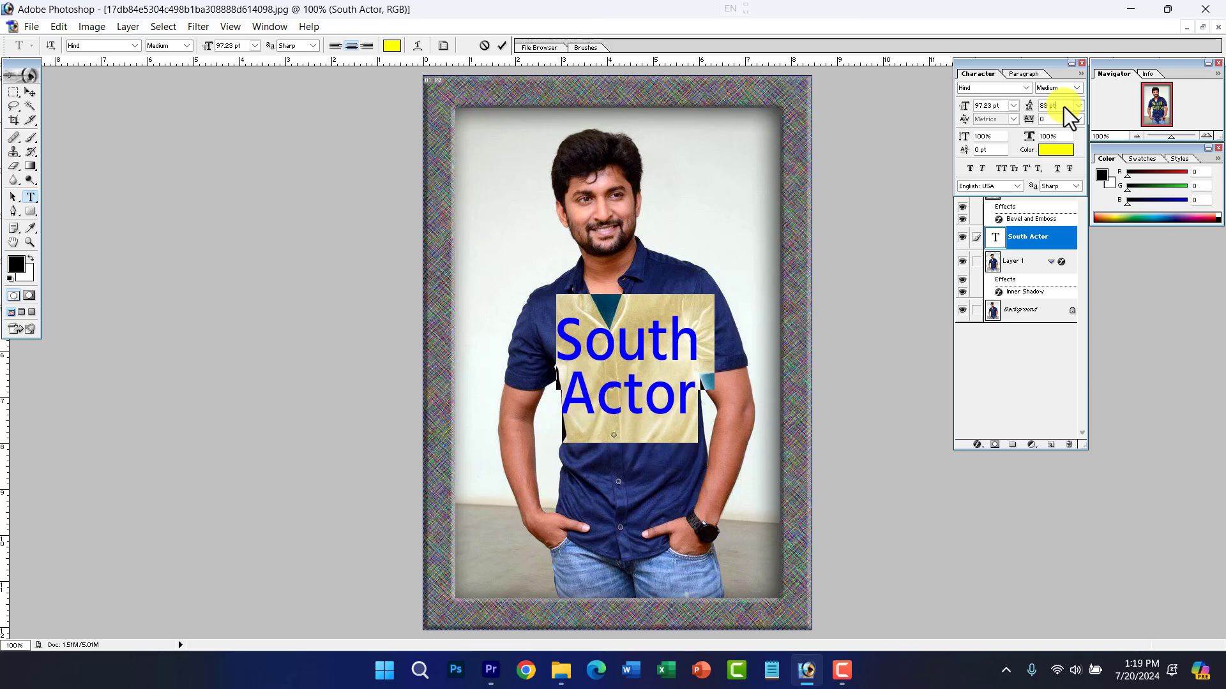
key("Down")
key("Down")
key("Down")
key("Down")
key("Down")
key("Down")
key("Down")
key("Down")
key("Down")
key("Down")
key("Down")
key("Down")
key("Down")
key("Down")
key("Down")
key("Down")
key("Down")
key("Down")
key("Down")
key("Down")
Step: Remove the line break before Actor and put it back so the word sits on the second line
left_click(563, 400)
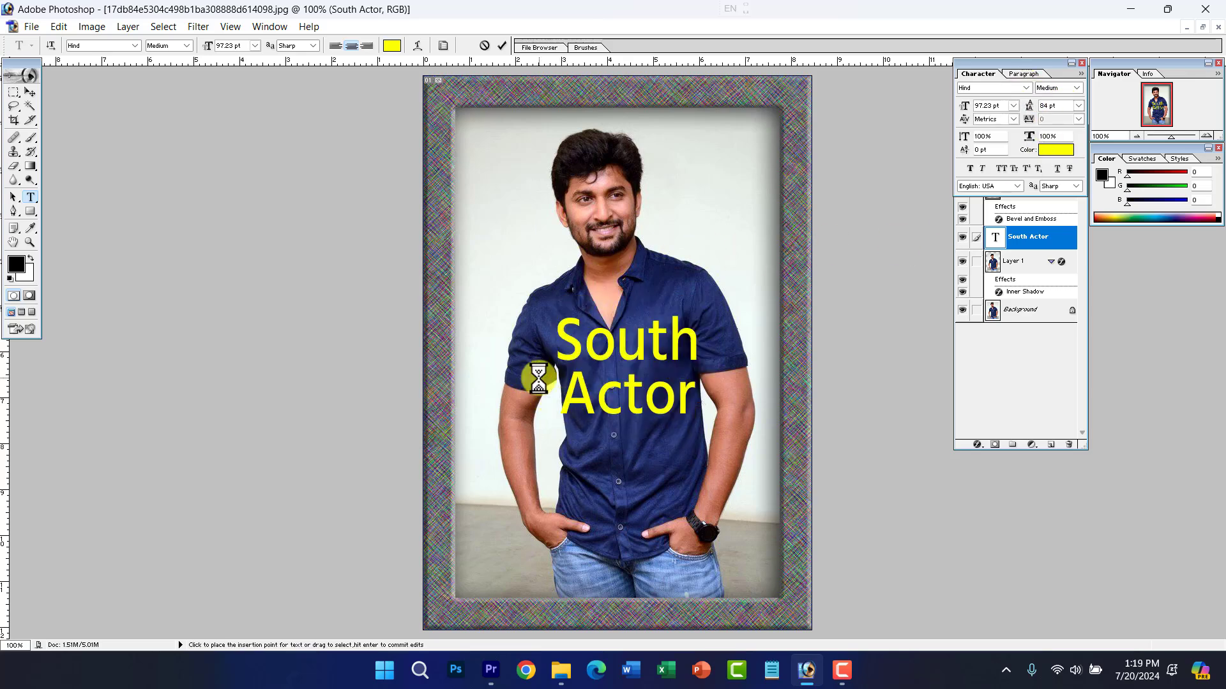
key("BackSpace")
key("shift+Right")
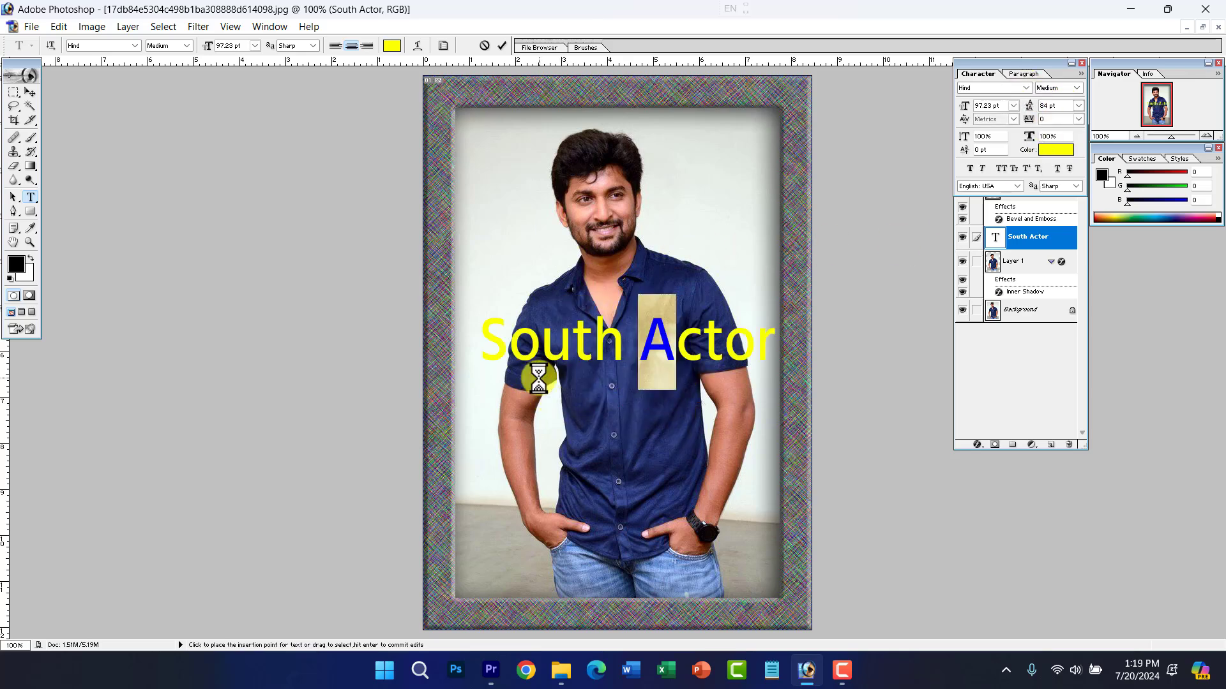
key("shift+Left")
key("shift+Left")
key("Return")
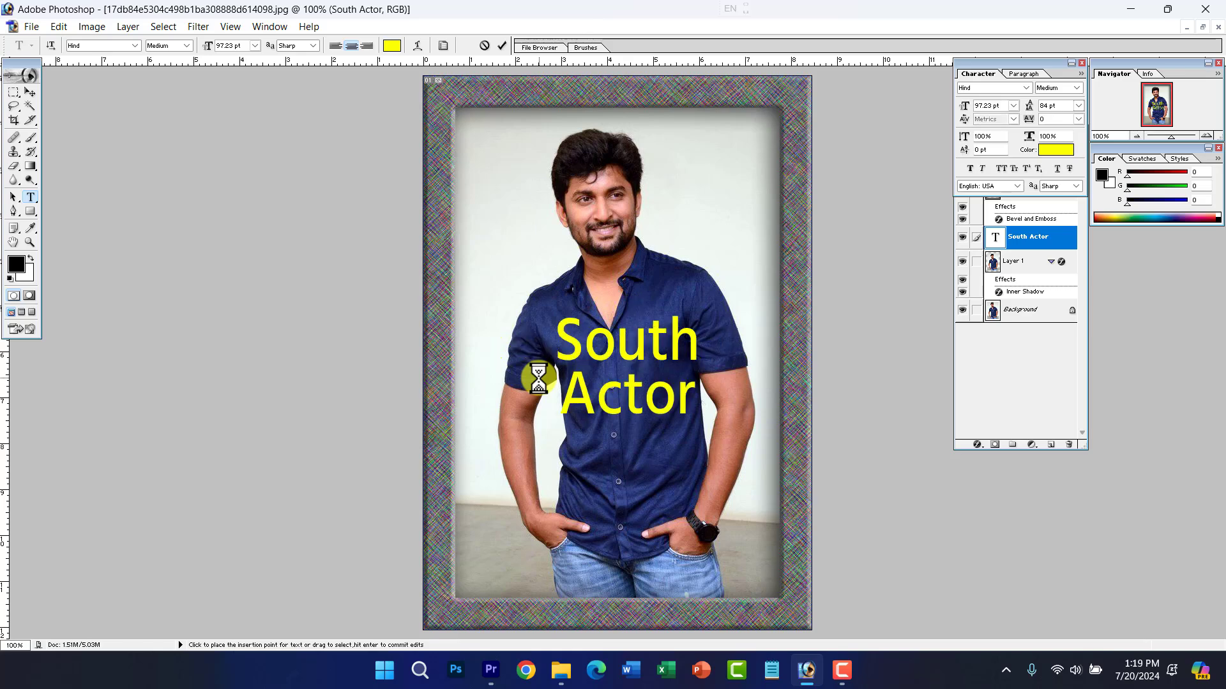
Step: Select both text lines, try a tracking of 165 and reset the tracking to 0
key("ctrl+a")
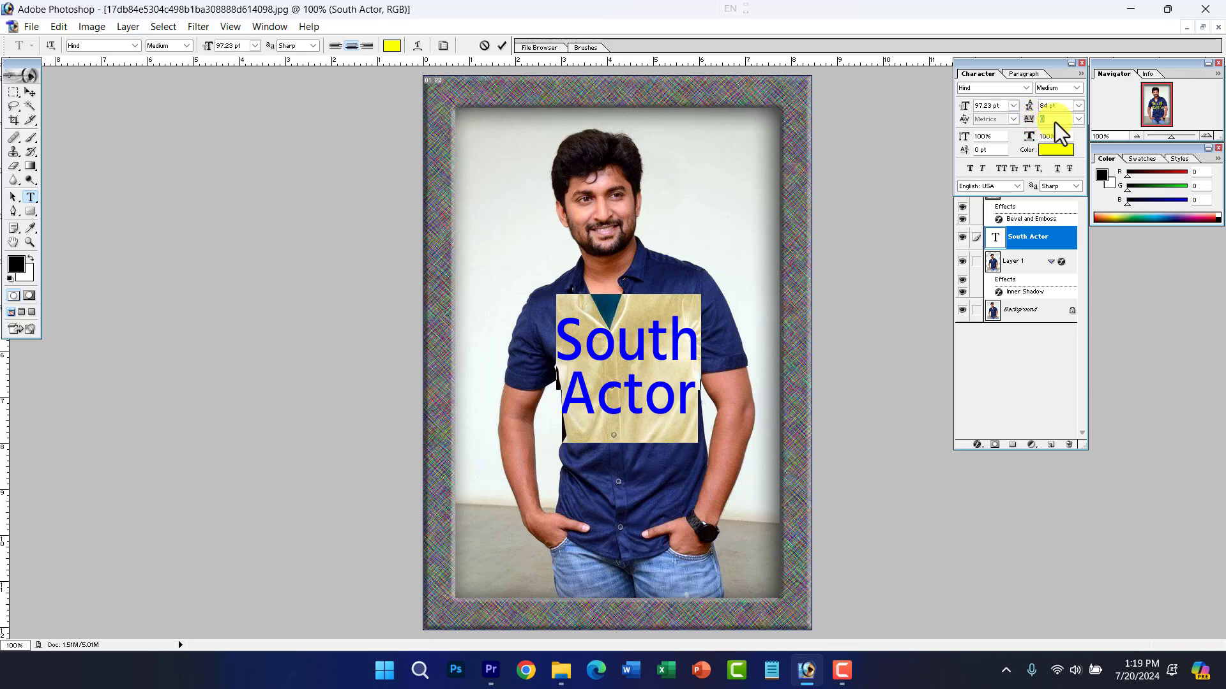
type("165")
key("Return")
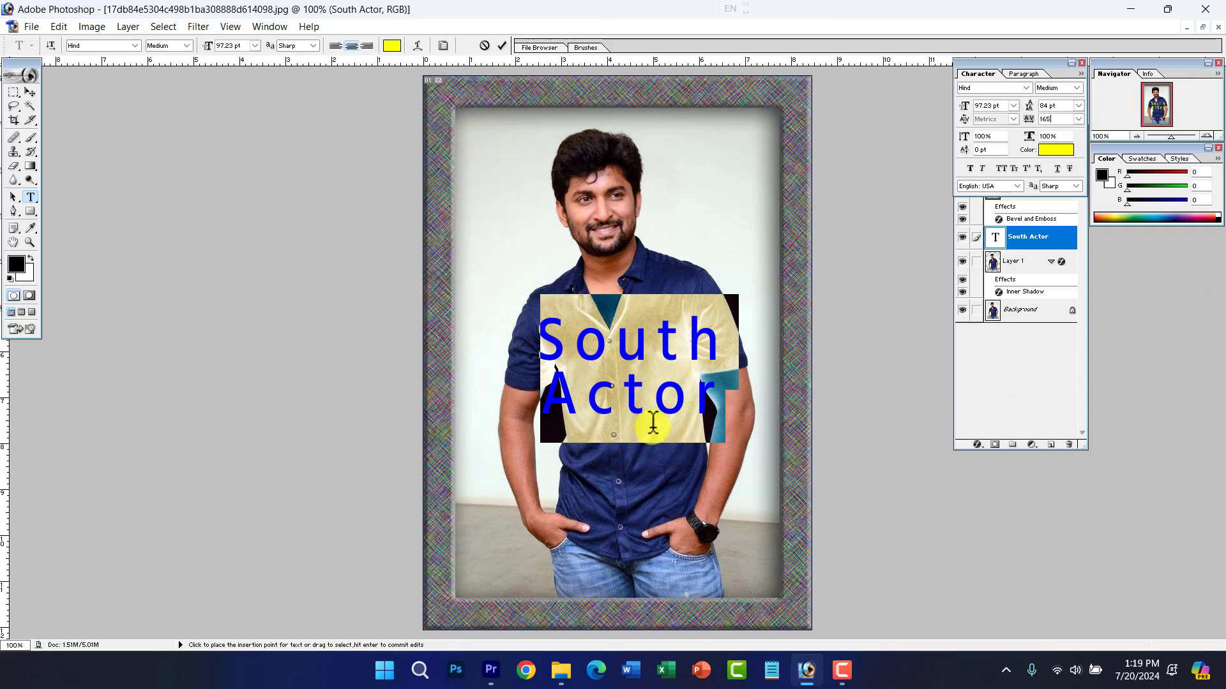
type("0")
key("Return")
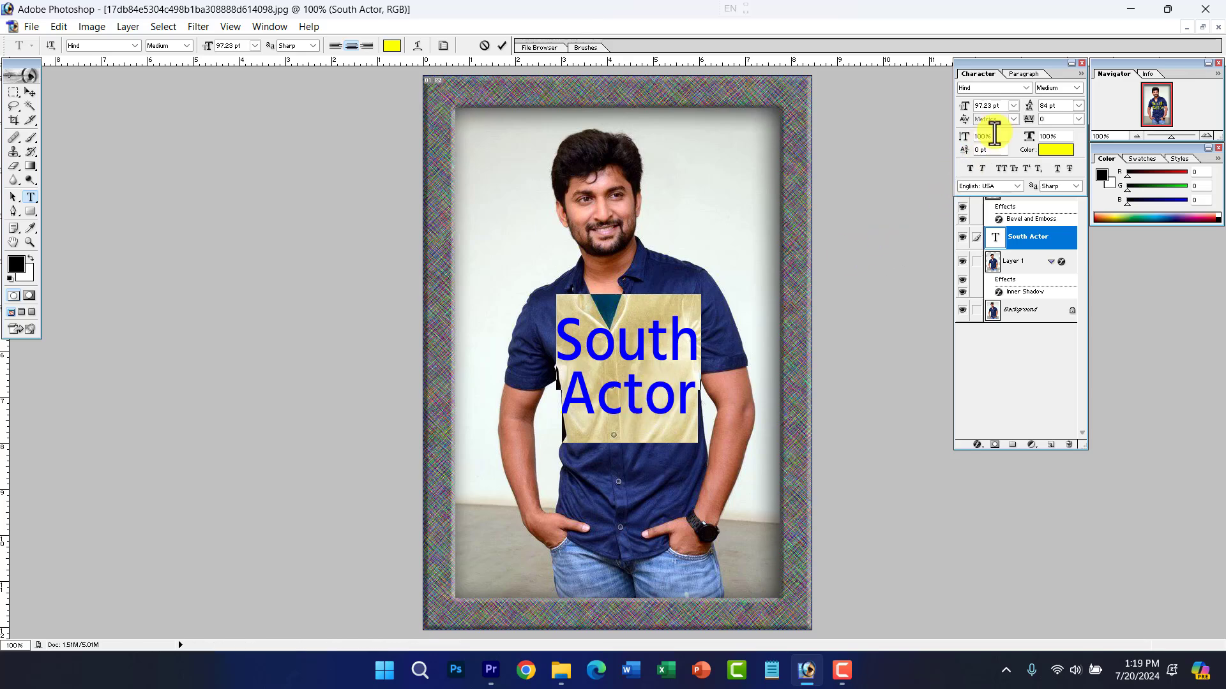
Step: Try a vertical scale of 150% on the selected text and reset it to 100%
type("150")
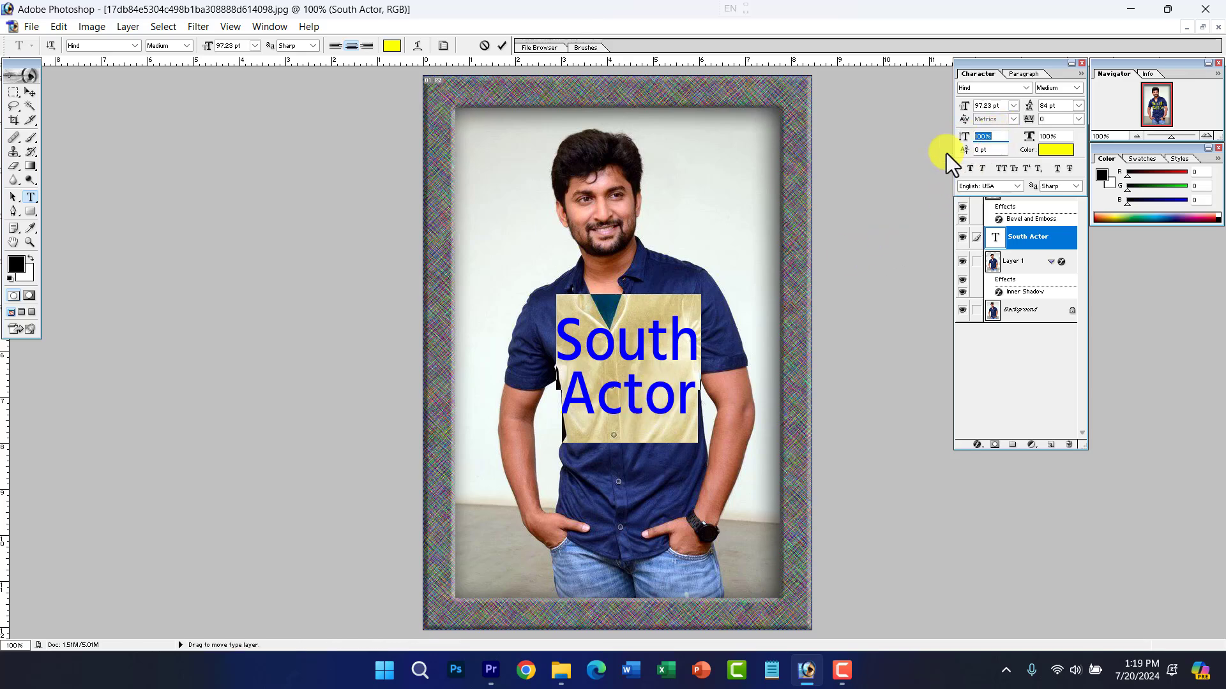
key("Return")
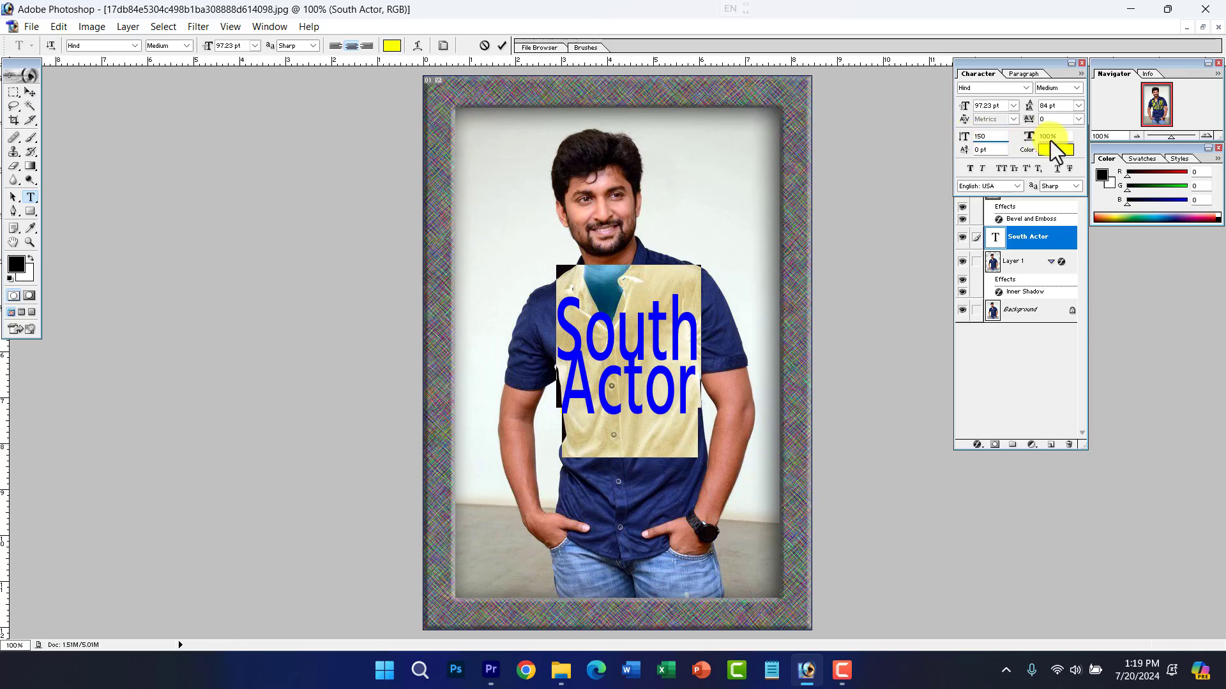
double_click(991, 135)
type("1")
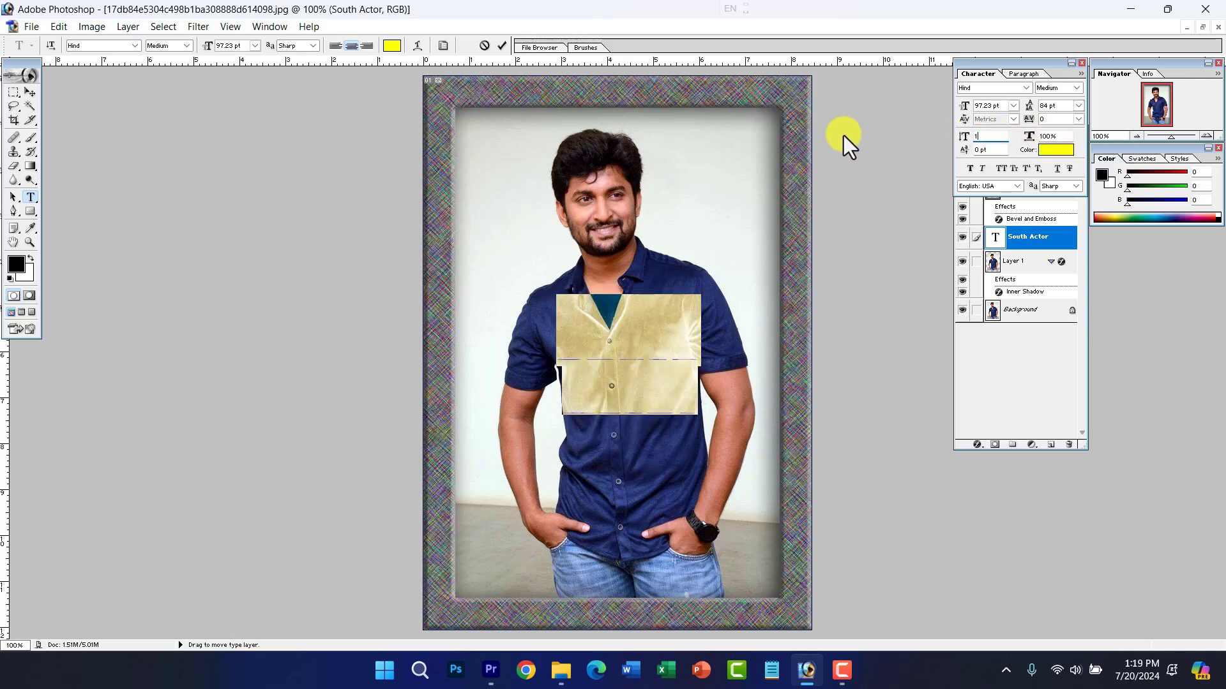
type("00")
key("Tab")
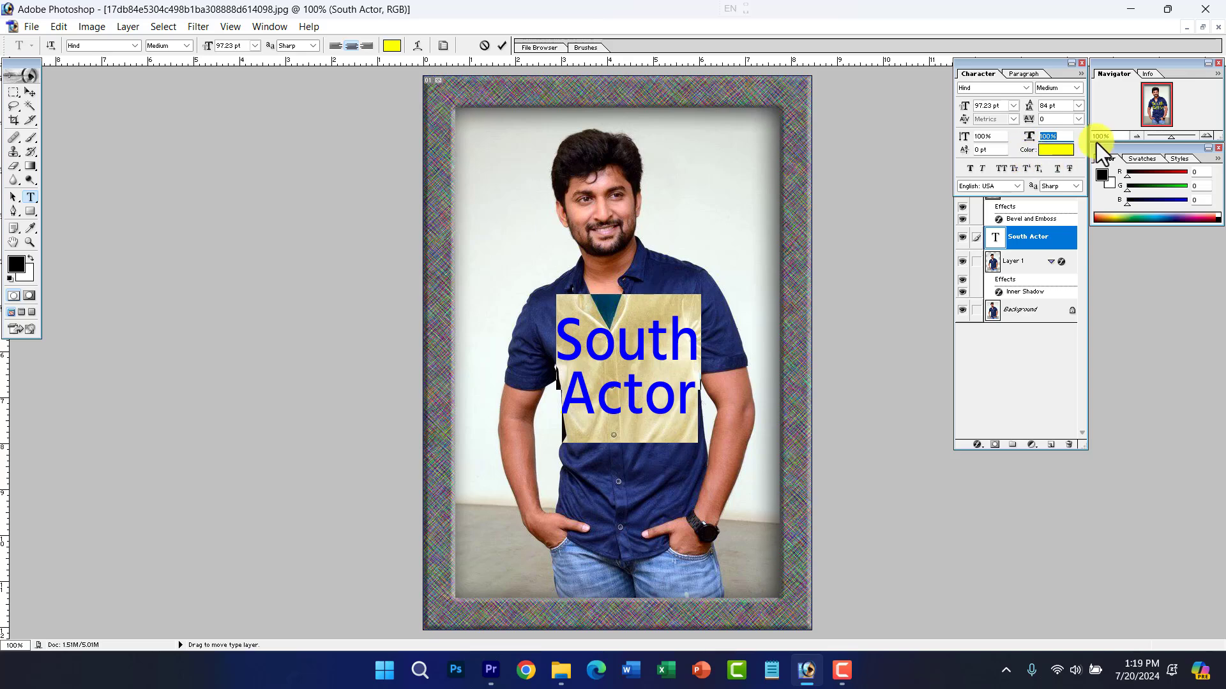
Step: Set the text's horizontal scale to 150% and apply Faux Bold and Faux Italic
type("150")
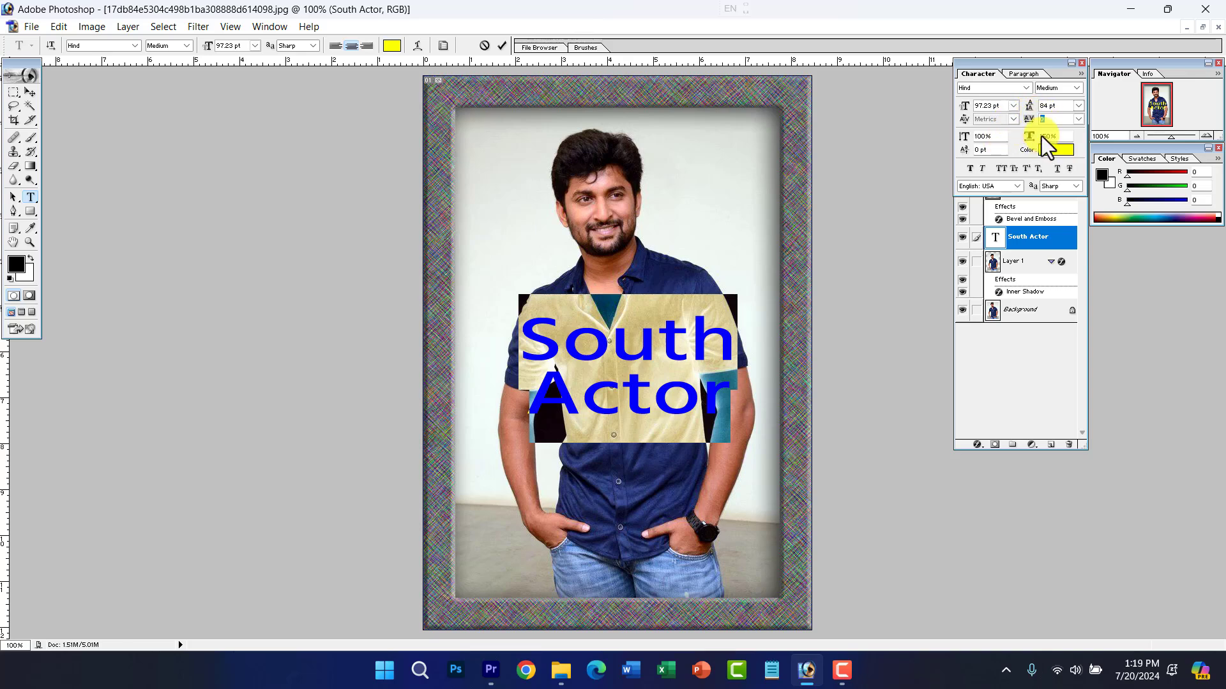
left_click(1002, 151)
left_click(964, 171)
left_click(982, 169)
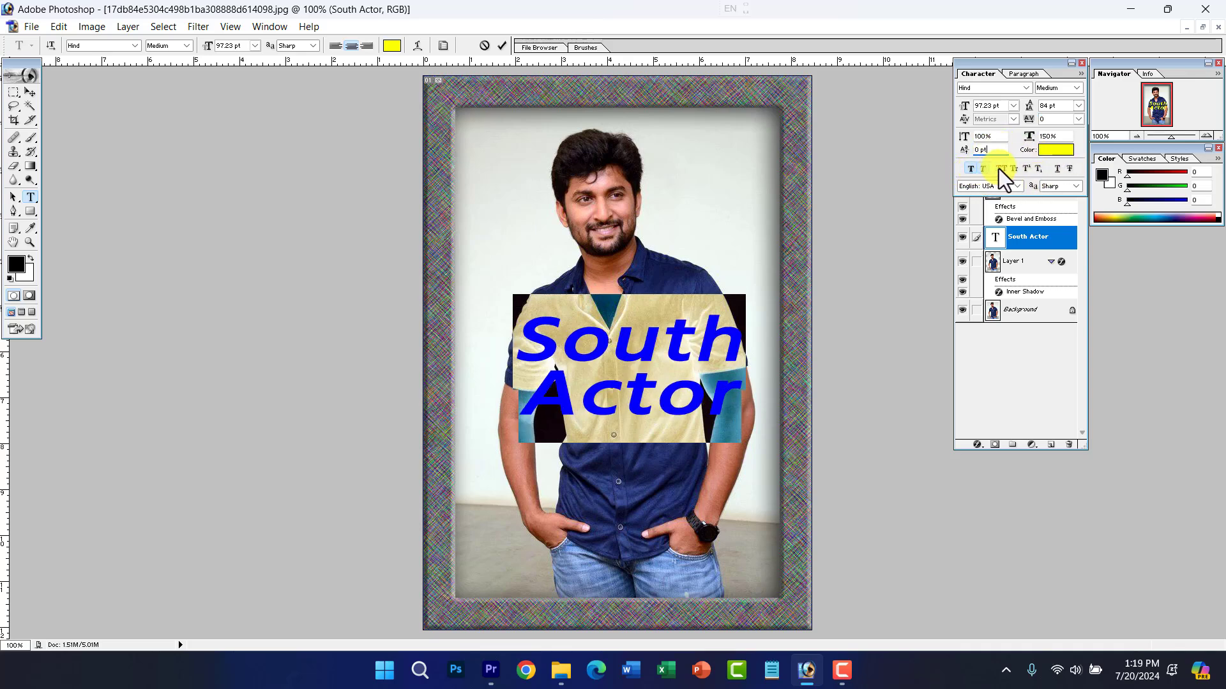
Step: Try All Caps and Small Caps on the selected text, turning each one off again
left_click(1001, 168)
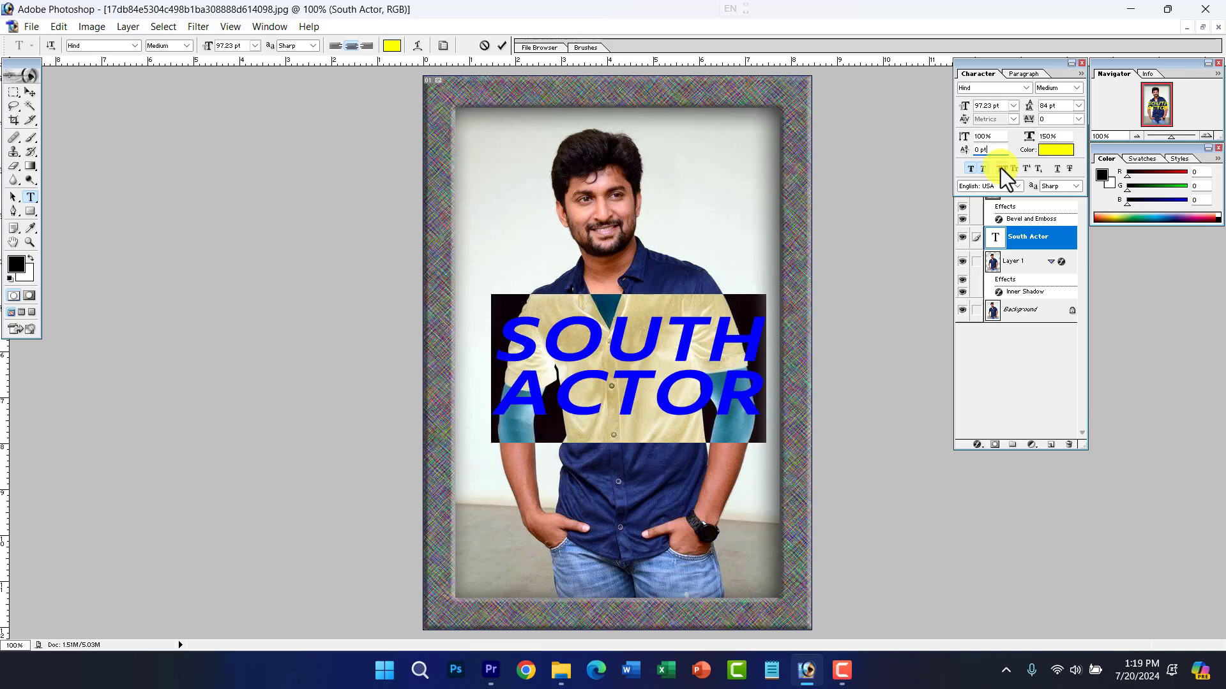
left_click(1001, 168)
left_click(1014, 168)
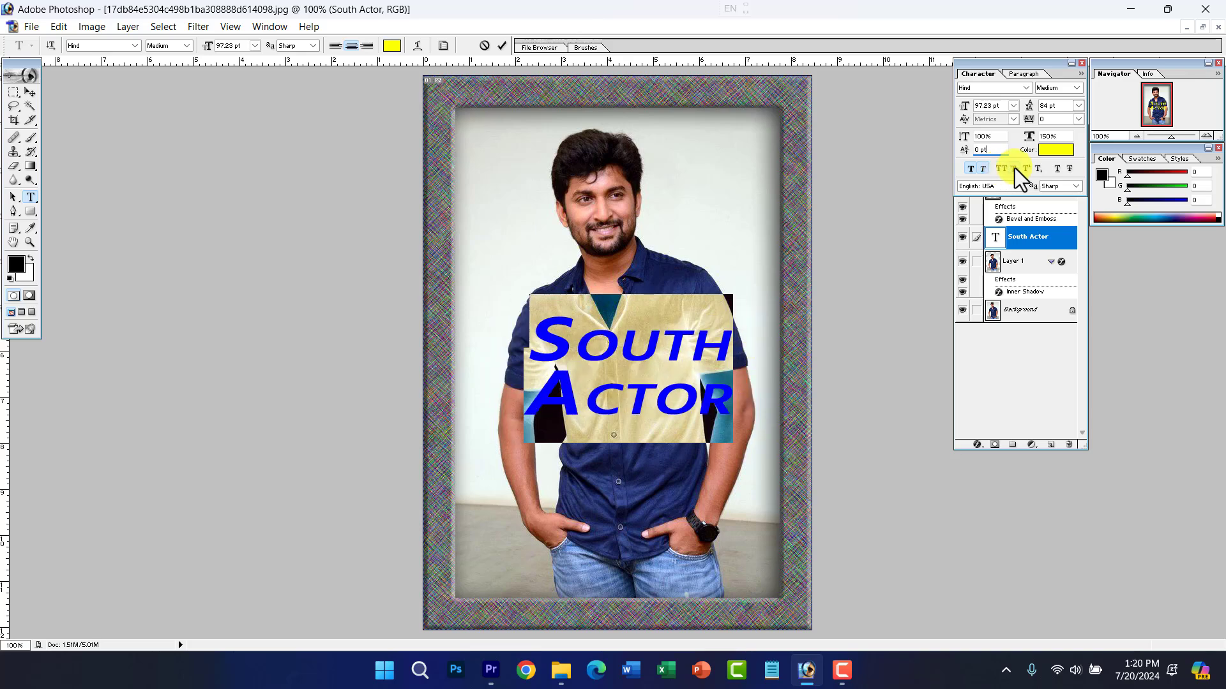
left_click(1015, 167)
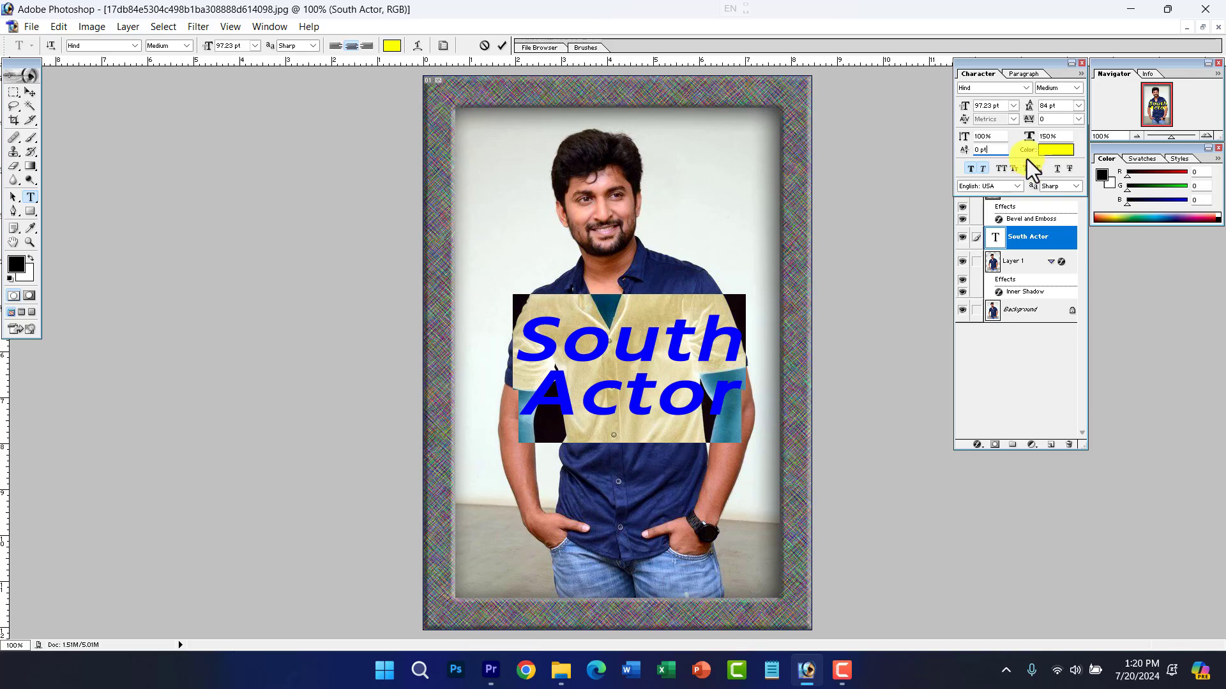
Step: Close the Character palette and commit the South Actor text, leaving its layer without a layer style
left_click(997, 67)
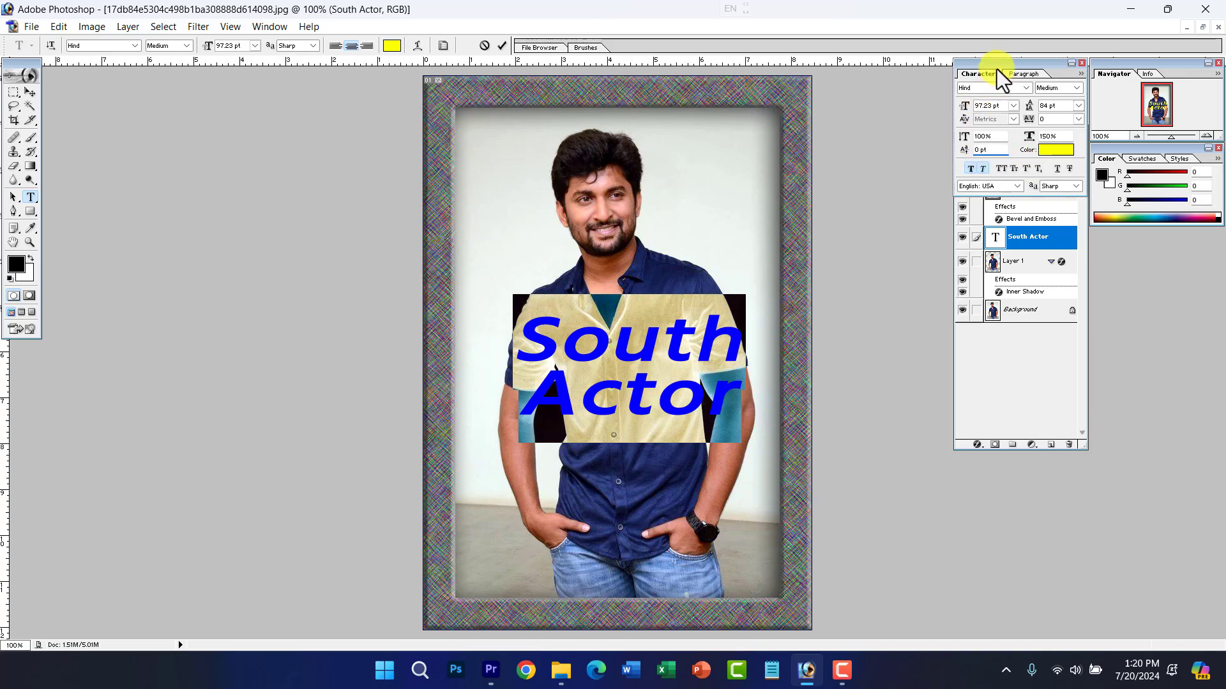
left_click(1082, 63)
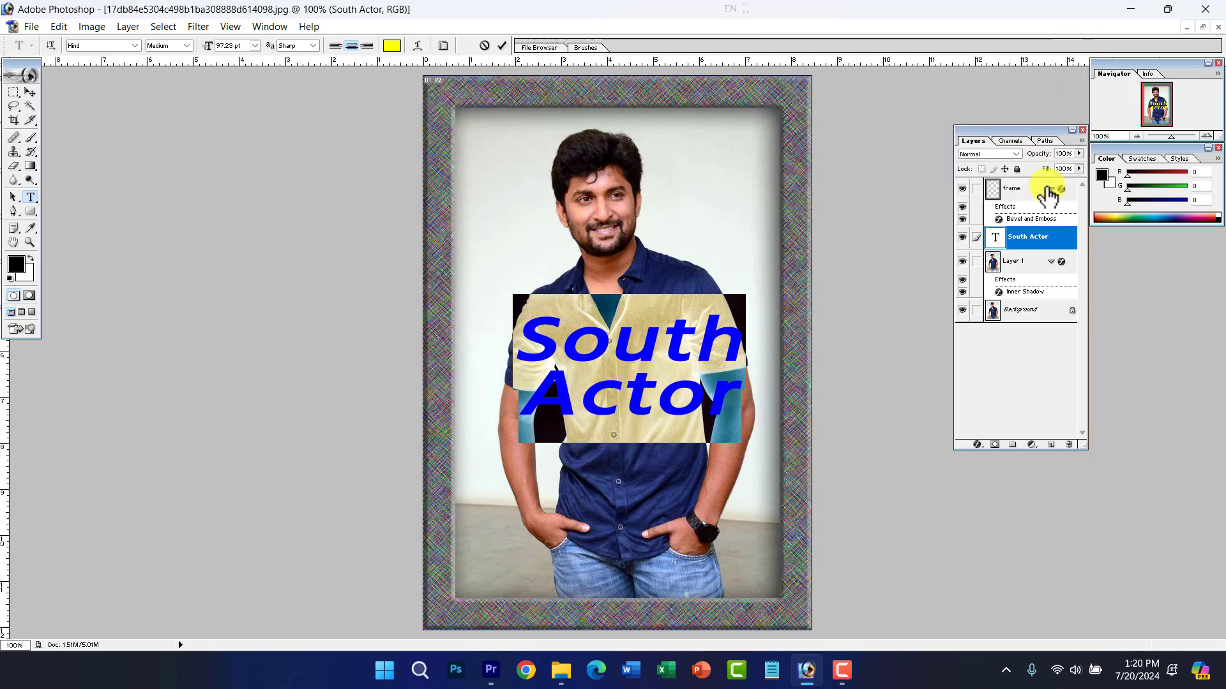
left_click(981, 446)
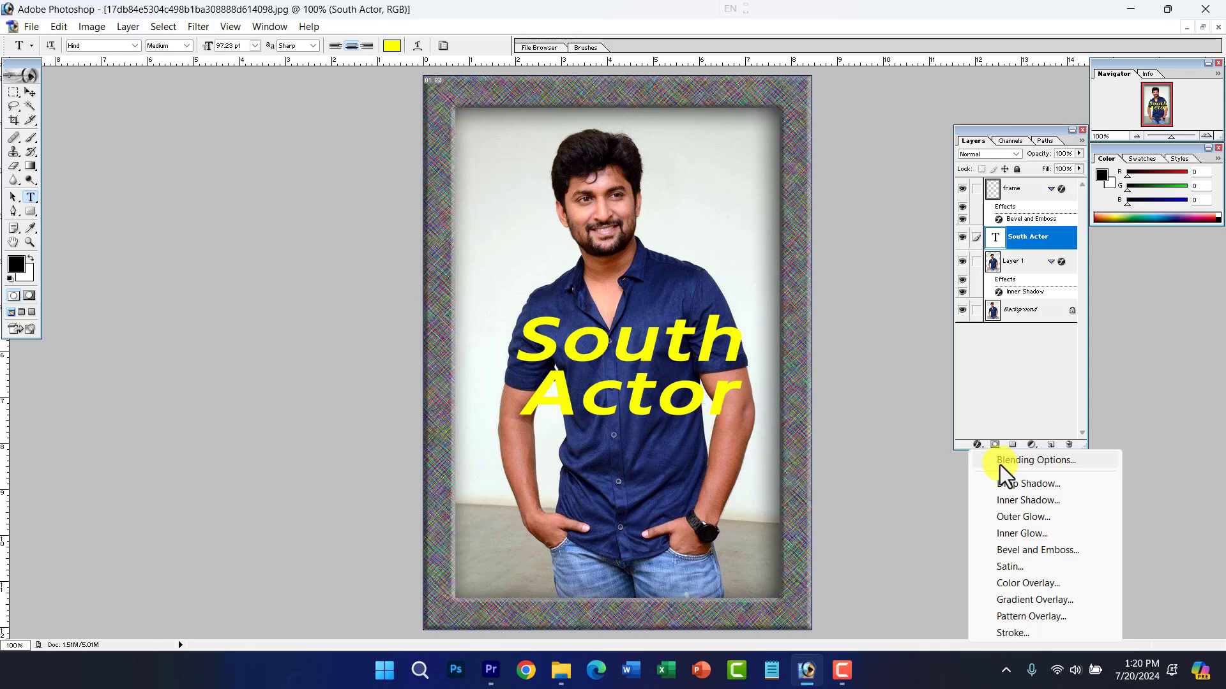
left_click(994, 138)
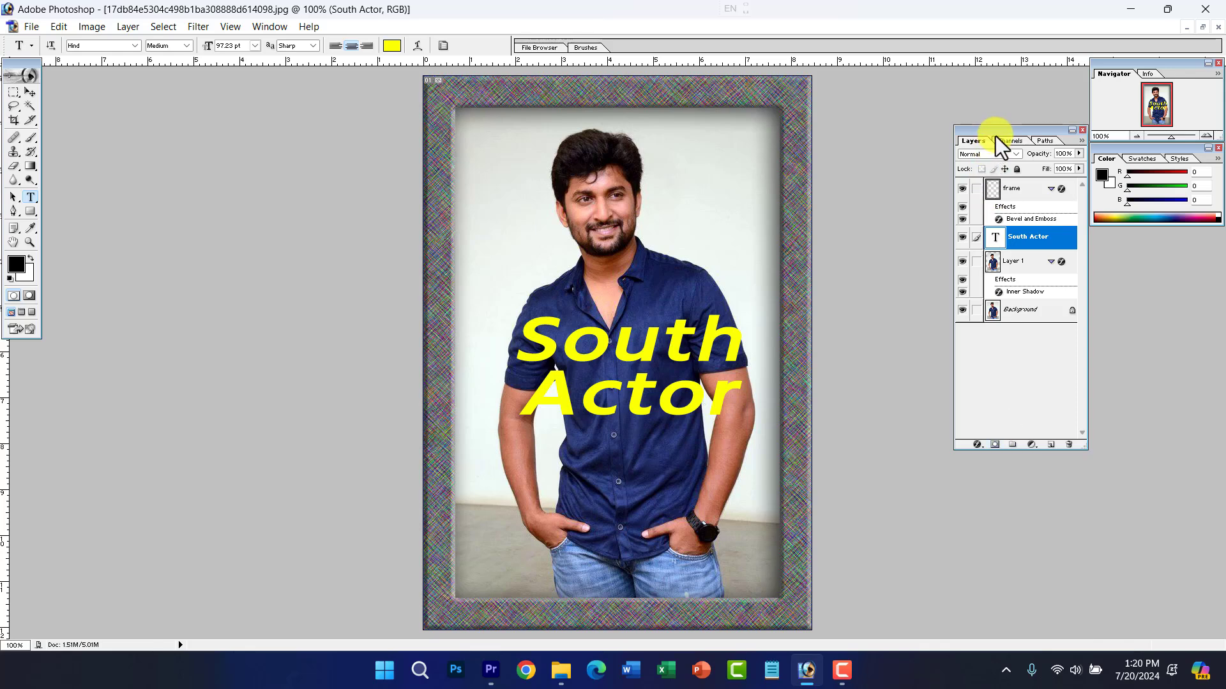
left_click(268, 26)
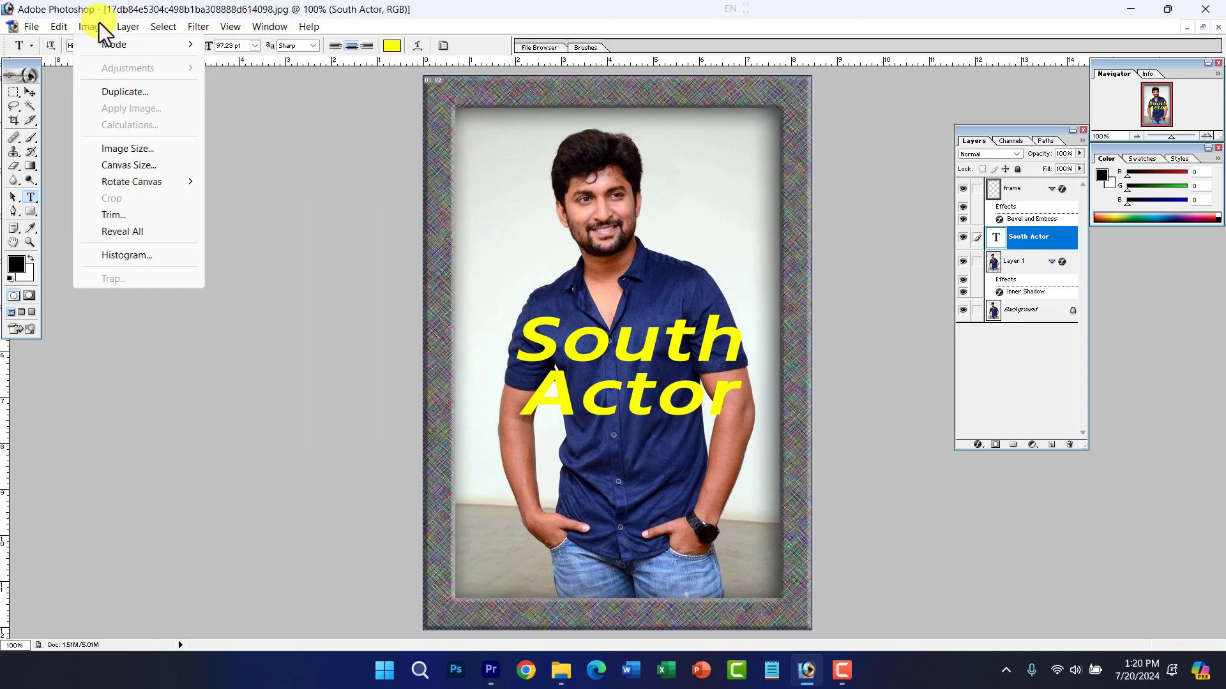
mouse_move(36, 28)
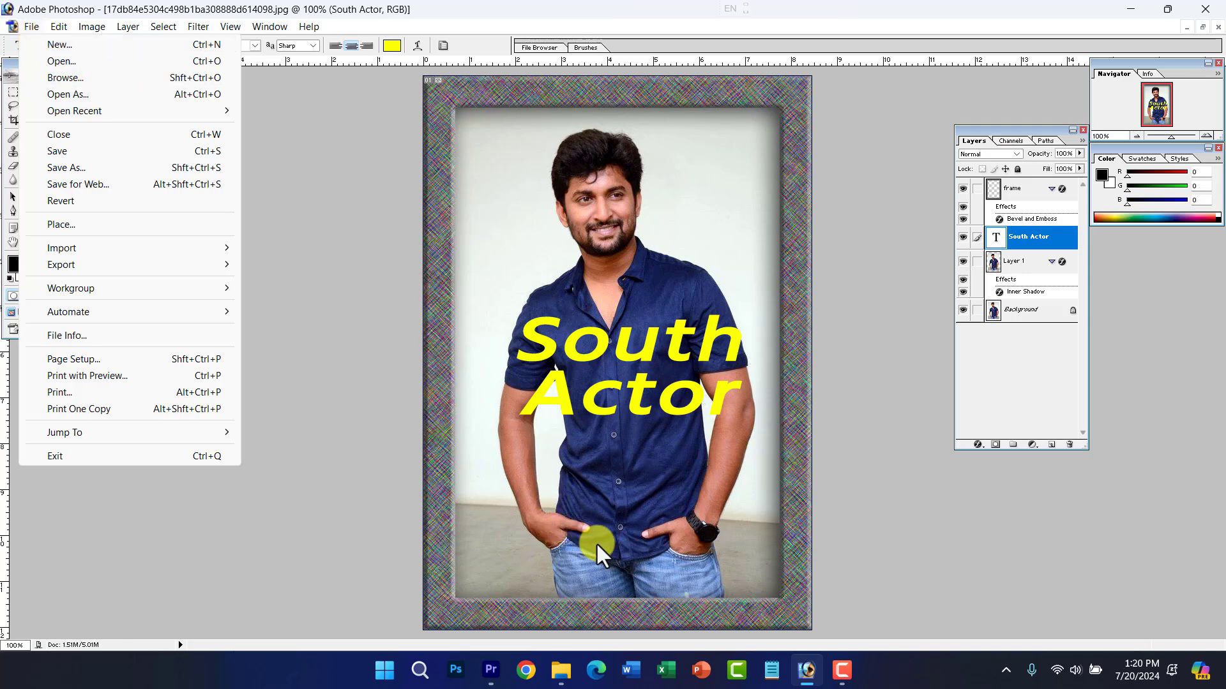
left_click(377, 427)
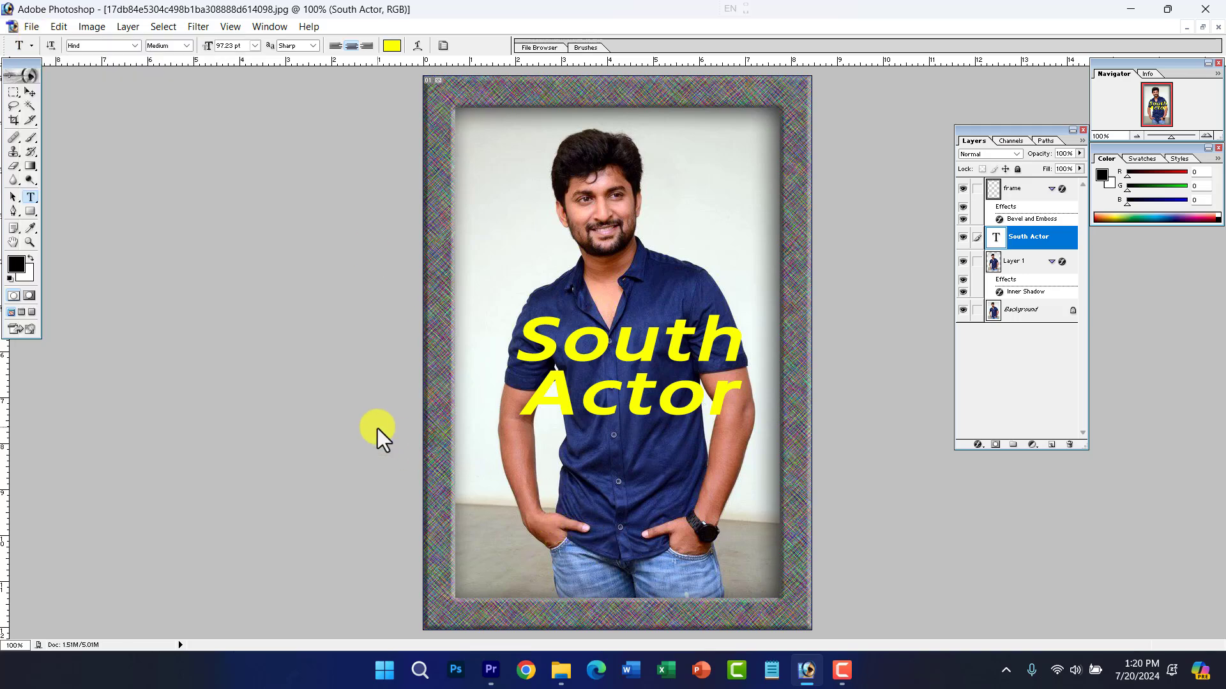
Step: Show the Pen, Lasso and Slice tool variants one after another and switch to the Move tool
left_click(17, 209)
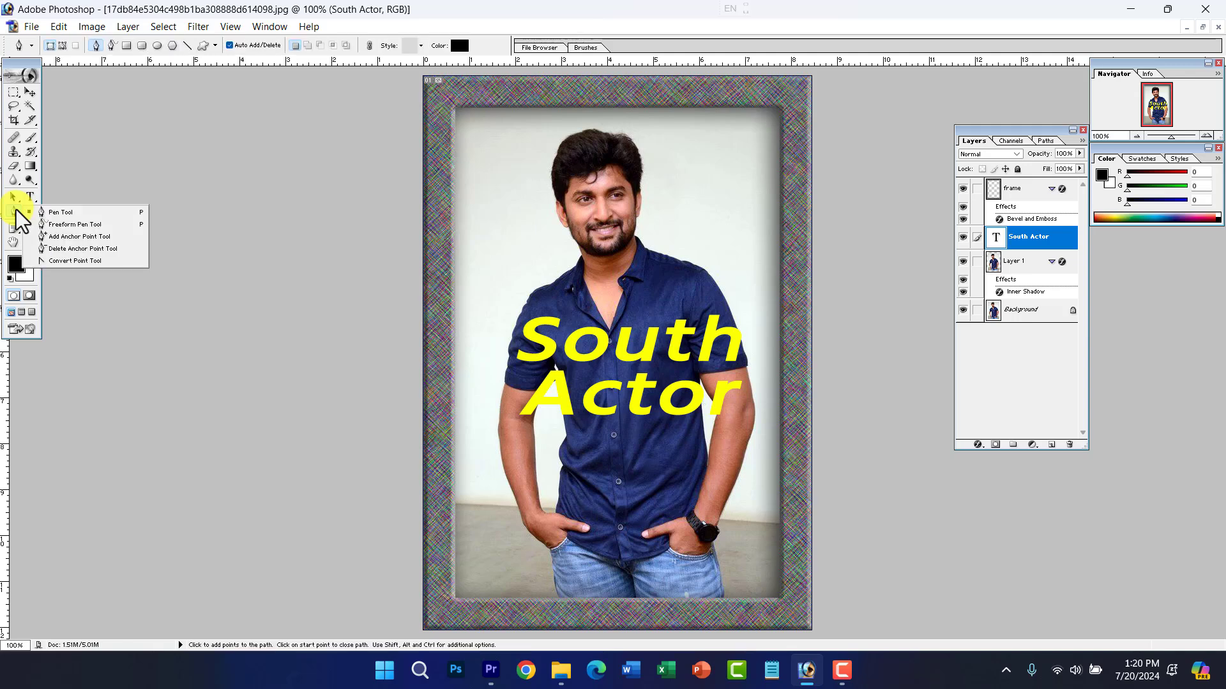
left_click(13, 106)
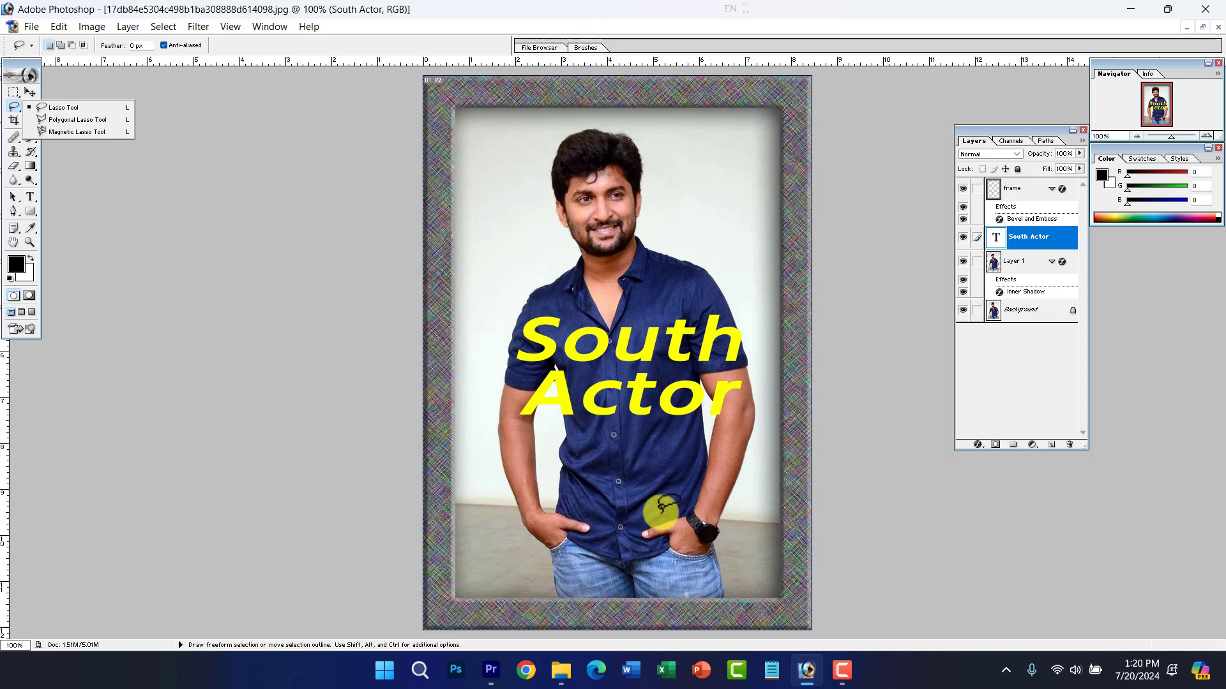
left_click(17, 216)
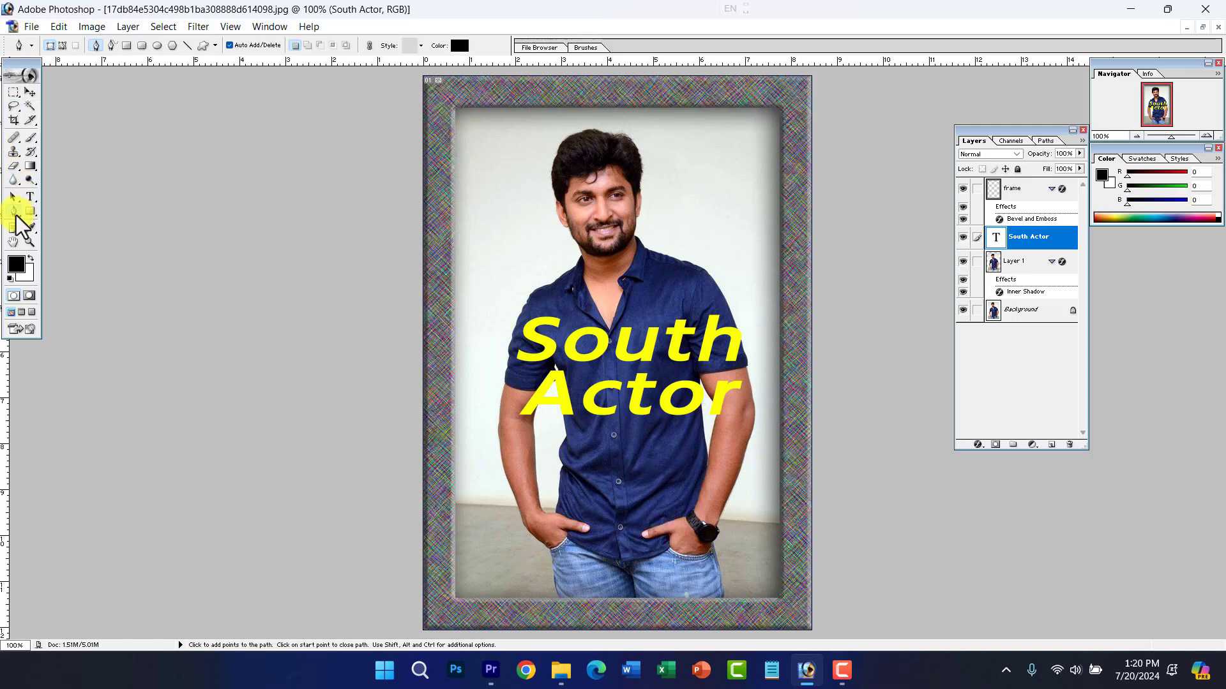
left_click(35, 121)
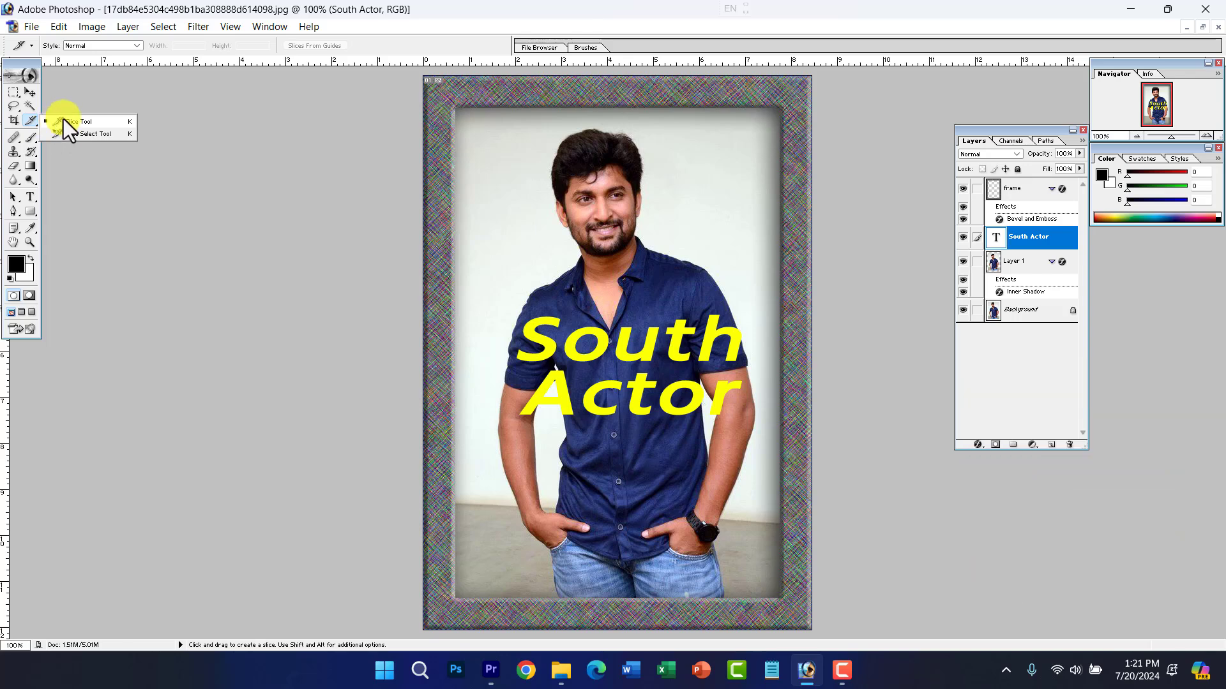
left_click(28, 91)
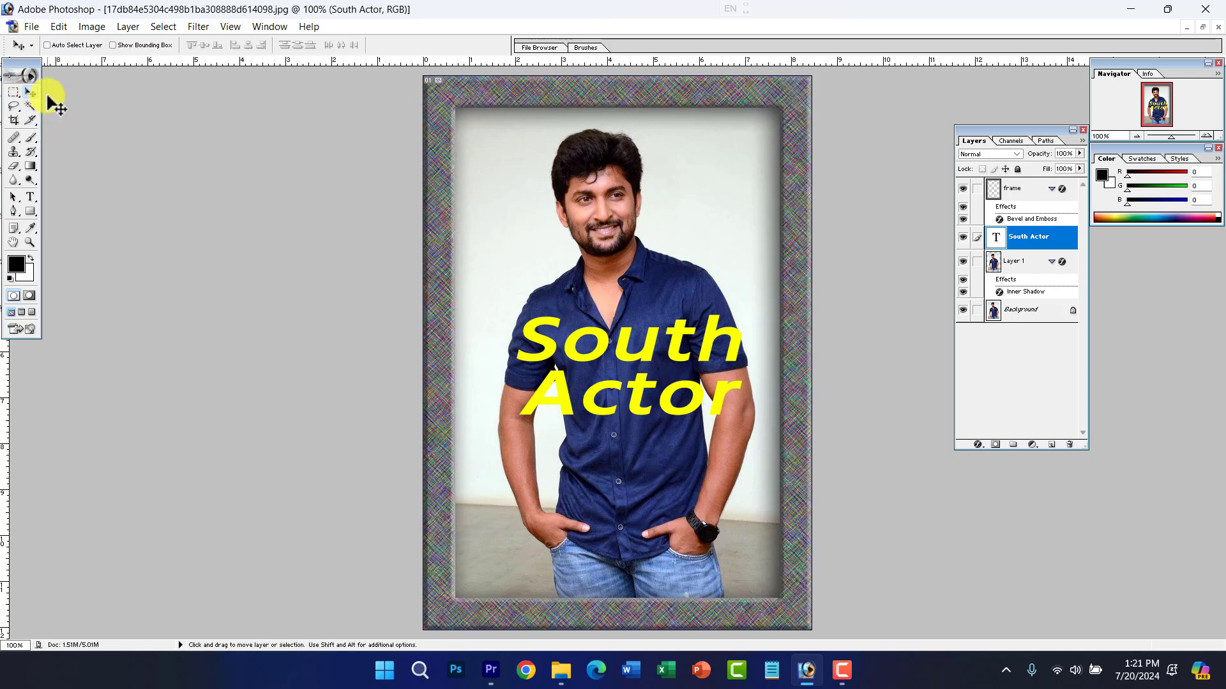